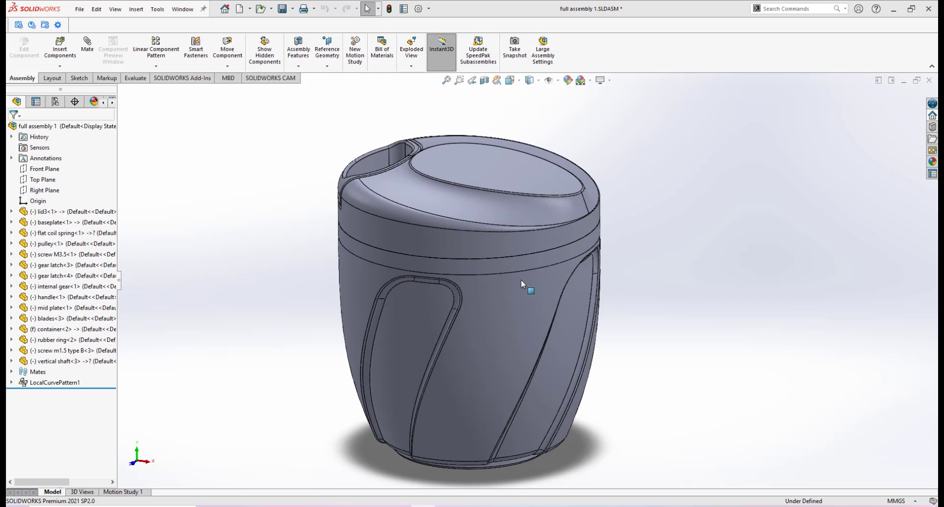
- Cut the blender assembly open with a section view through the Front Plane and look at it from the front
{"action": "left_click", "coordinate": [485, 81]}
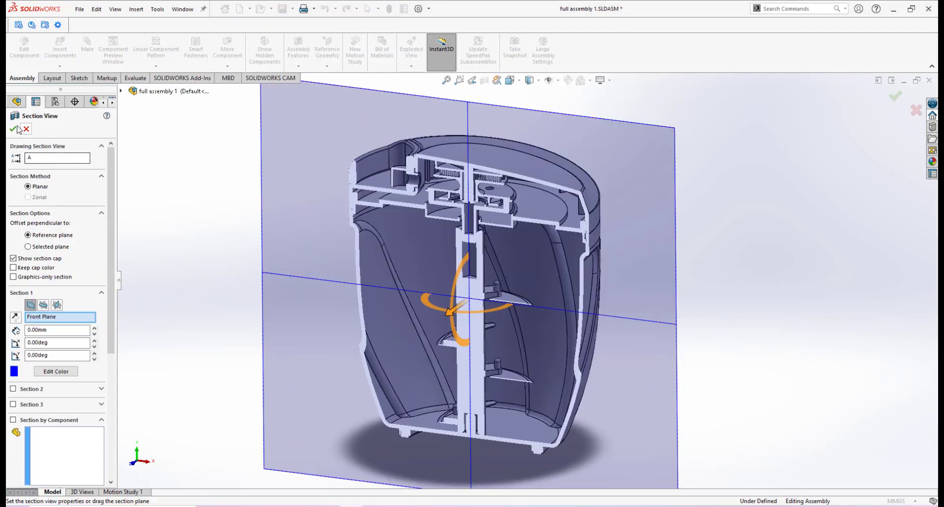
{"action": "left_click", "coordinate": [14, 129]}
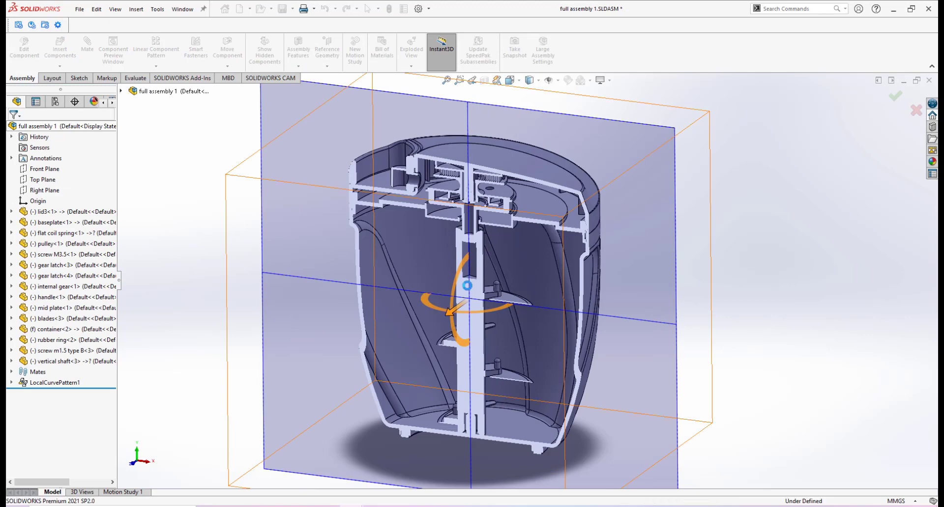
{"action": "key", "text": "space"}
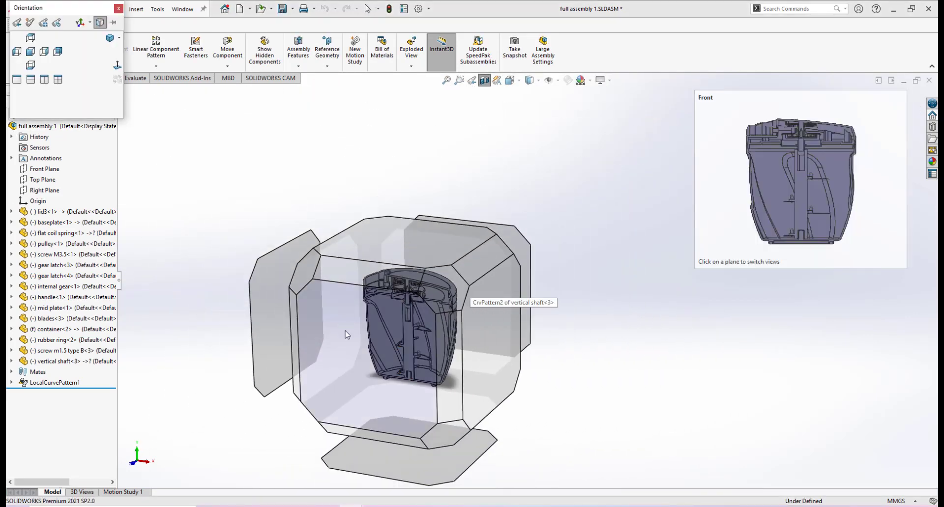
{"action": "left_click", "coordinate": [366, 307]}
- Examine the slot at the upper end of the vertical shaft in the sectioned assembly, from the front and at an angle
{"action": "scroll", "coordinate": [565, 253], "scroll_direction": "down", "scroll_amount": 5}
{"action": "scroll", "coordinate": [532, 232], "scroll_direction": "down", "scroll_amount": 3}
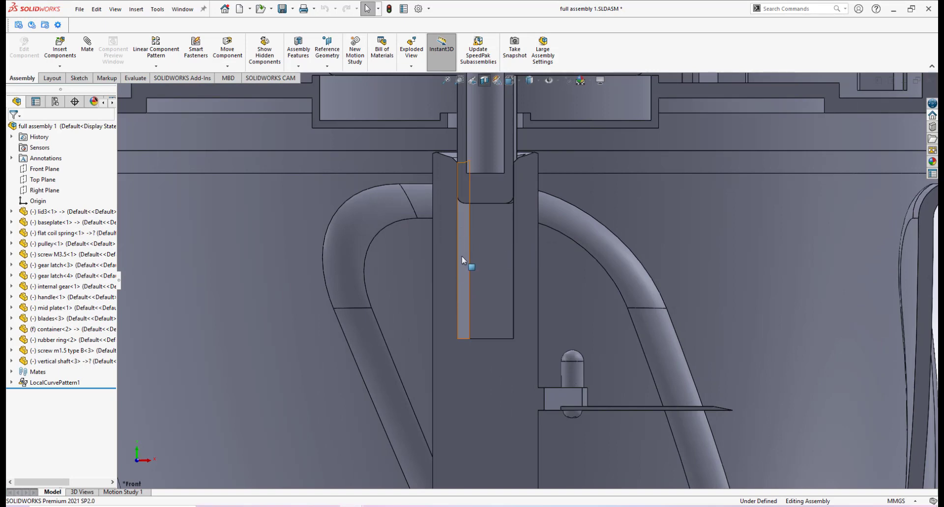
{"action": "scroll", "coordinate": [500, 255], "scroll_direction": "up", "scroll_amount": 1}
{"action": "scroll", "coordinate": [500, 252], "scroll_direction": "up", "scroll_amount": 5}
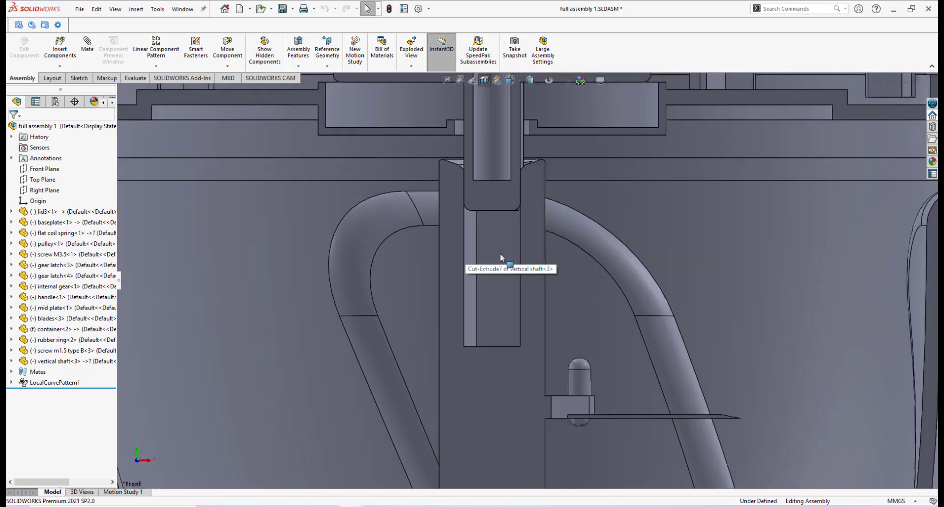
{"action": "scroll", "coordinate": [519, 280], "scroll_direction": "down", "scroll_amount": 8}
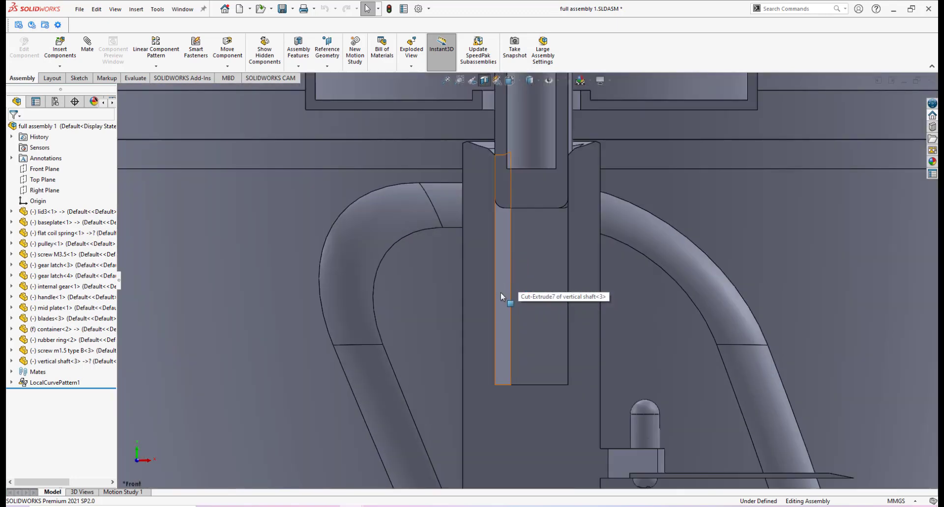
{"action": "scroll", "coordinate": [576, 294], "scroll_direction": "up", "scroll_amount": 5}
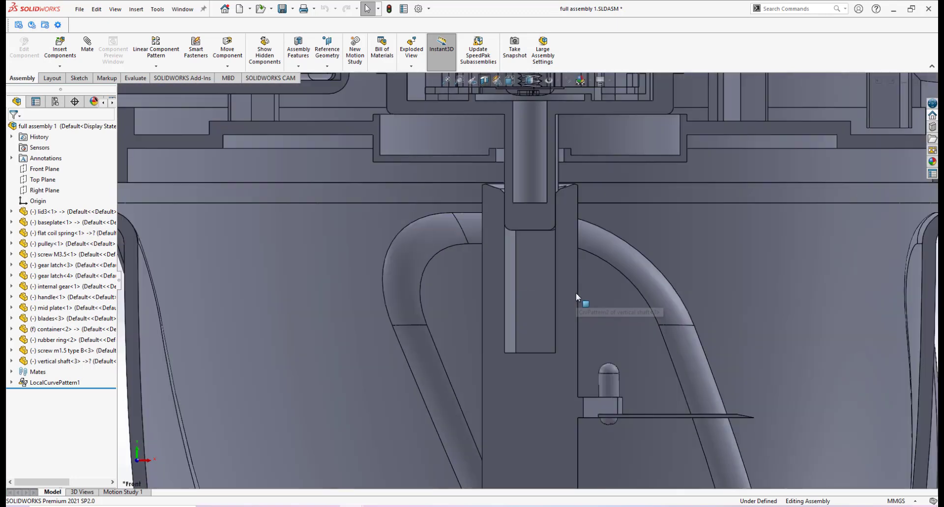
{"action": "scroll", "coordinate": [544, 293], "scroll_direction": "up", "scroll_amount": 3}
{"action": "scroll", "coordinate": [541, 293], "scroll_direction": "down", "scroll_amount": 2}
{"action": "scroll", "coordinate": [541, 291], "scroll_direction": "up", "scroll_amount": 2}
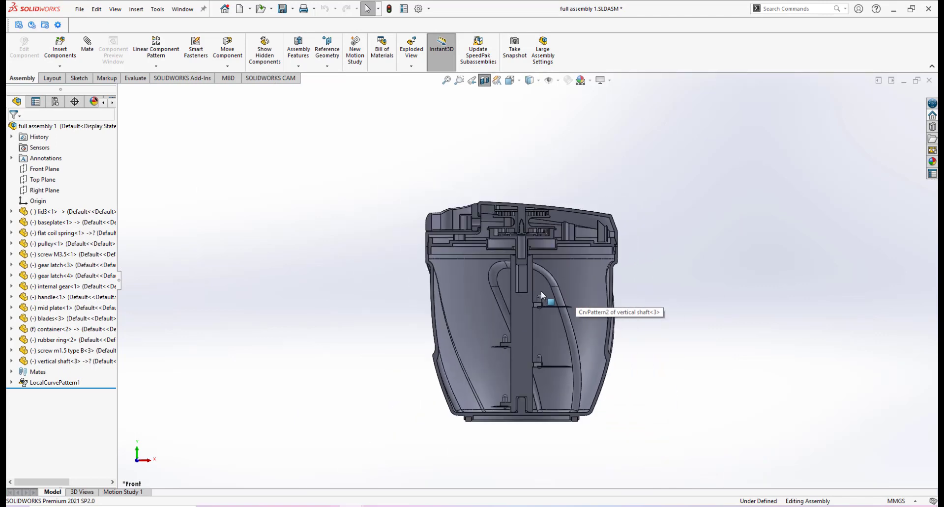
{"action": "scroll", "coordinate": [539, 293], "scroll_direction": "down", "scroll_amount": 1}
{"action": "scroll", "coordinate": [539, 293], "scroll_direction": "up", "scroll_amount": 3}
{"action": "mouse_move", "coordinate": [545, 282]}
{"action": "middle_mouse_down"}
{"action": "mouse_move", "coordinate": [527, 306]}
{"action": "mouse_move", "coordinate": [539, 280]}
{"action": "middle_mouse_up"}
{"action": "scroll", "coordinate": [538, 280], "scroll_direction": "down", "scroll_amount": 3}
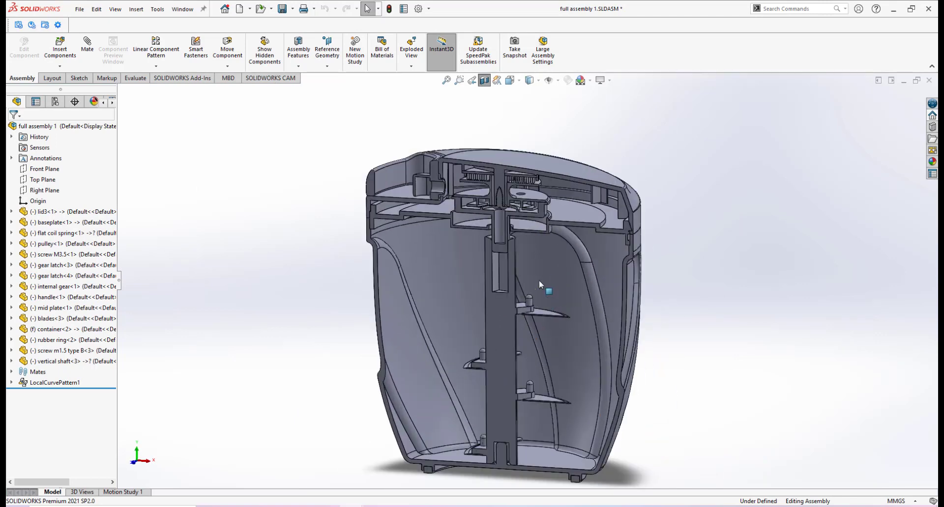
{"action": "scroll", "coordinate": [554, 279], "scroll_direction": "down", "scroll_amount": 3}
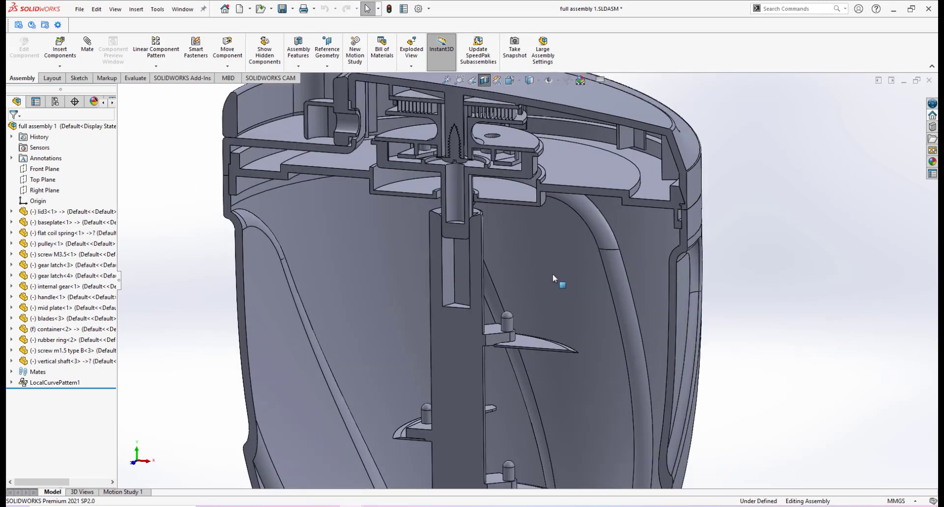
- Add a parallel mate between the inner slot face of the vertical shaft and the assembly's Right Plane
{"action": "left_click", "coordinate": [451, 256]}
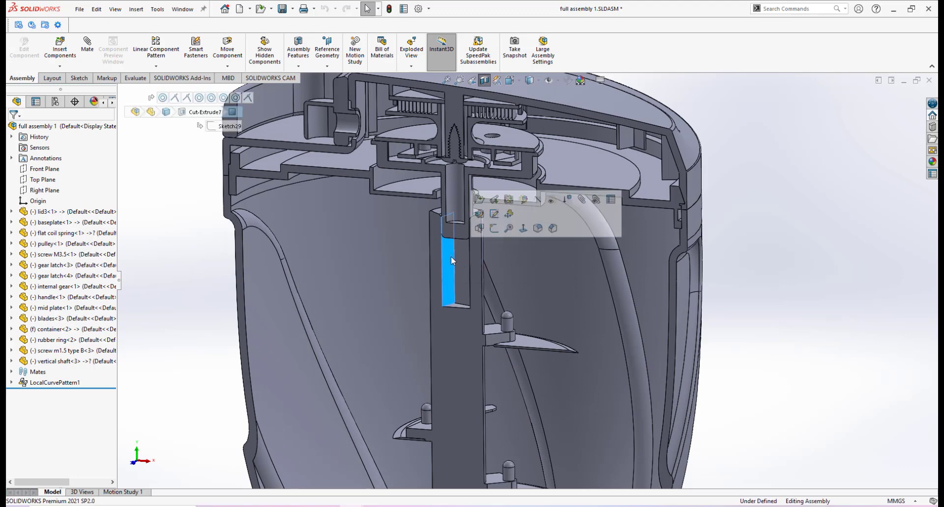
{"action": "left_click", "coordinate": [213, 265]}
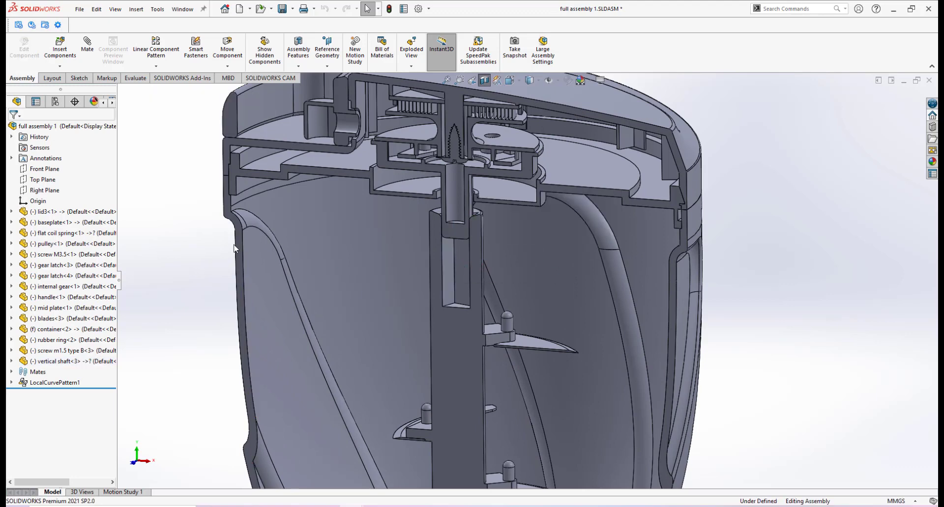
{"action": "left_click", "coordinate": [83, 48]}
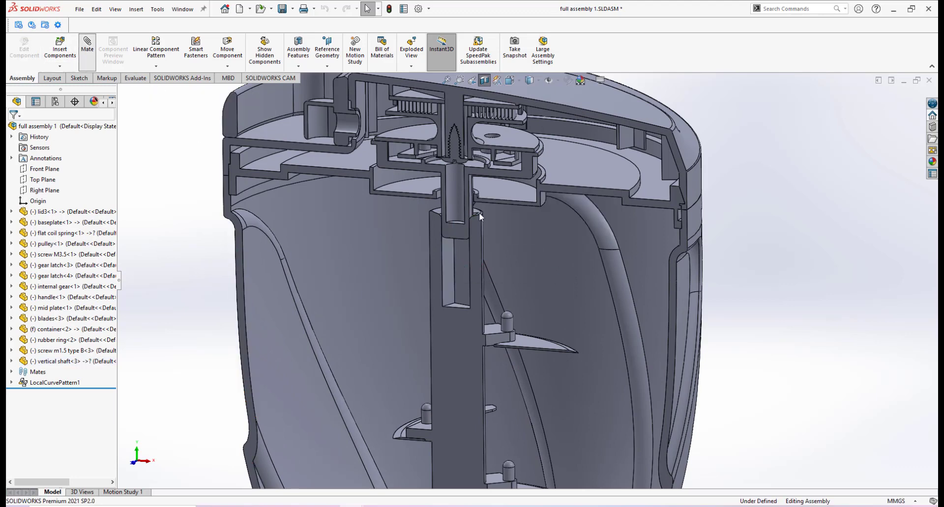
{"action": "left_click", "coordinate": [450, 259]}
{"action": "key", "text": "f"}
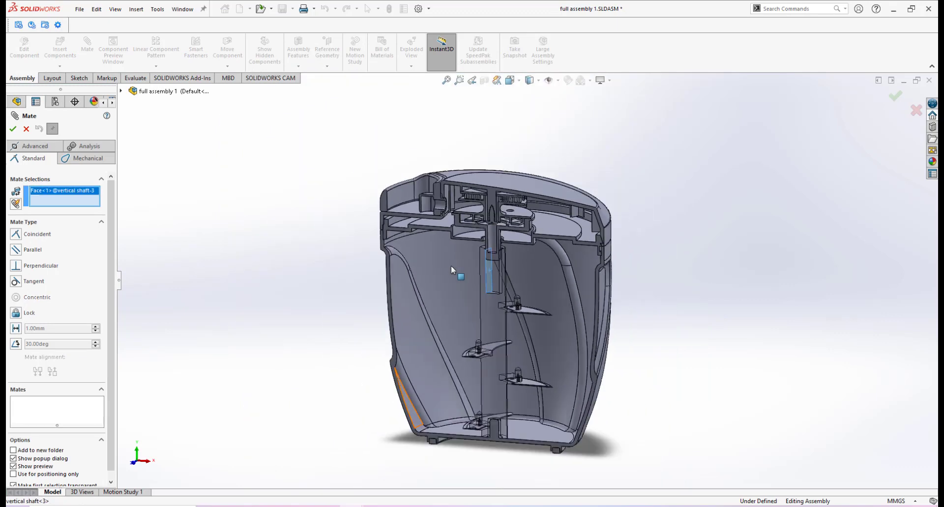
{"action": "left_click", "coordinate": [120, 90]}
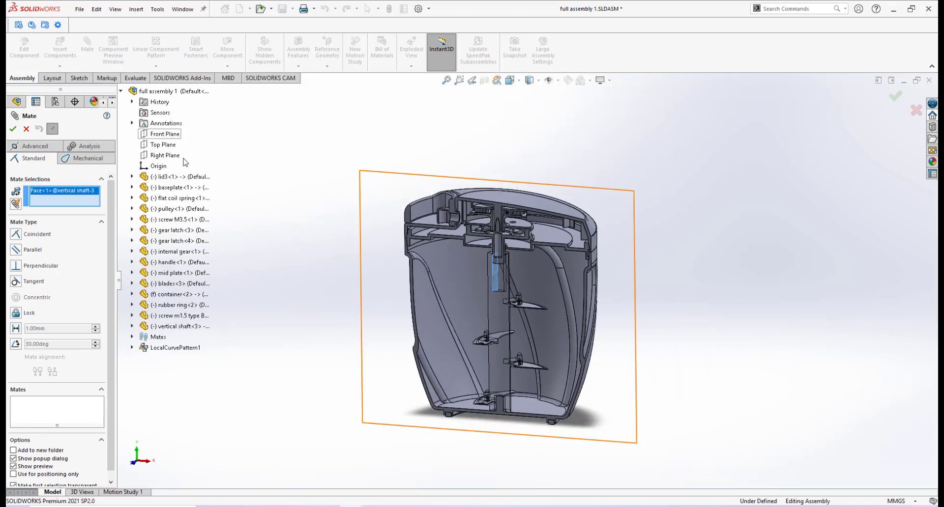
{"action": "left_click", "coordinate": [159, 156]}
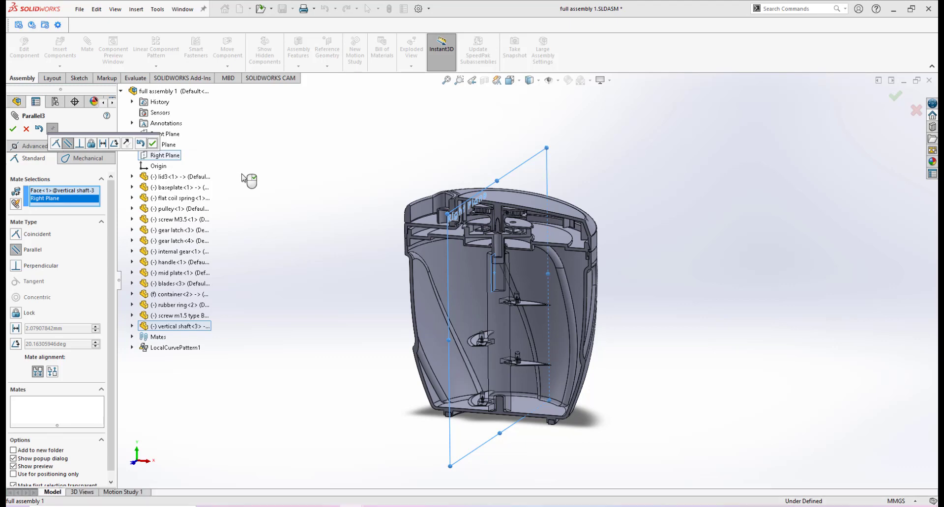
{"action": "left_click", "coordinate": [153, 143]}
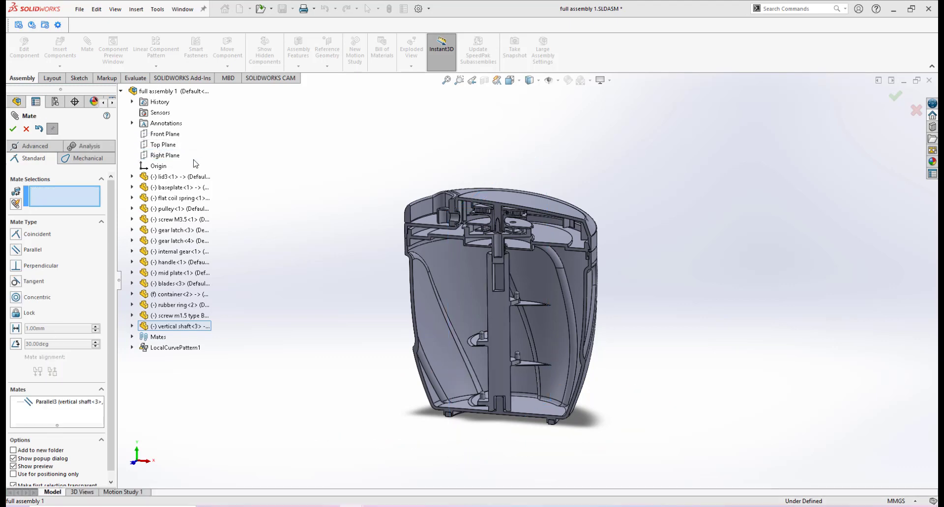
{"action": "left_click", "coordinate": [13, 130]}
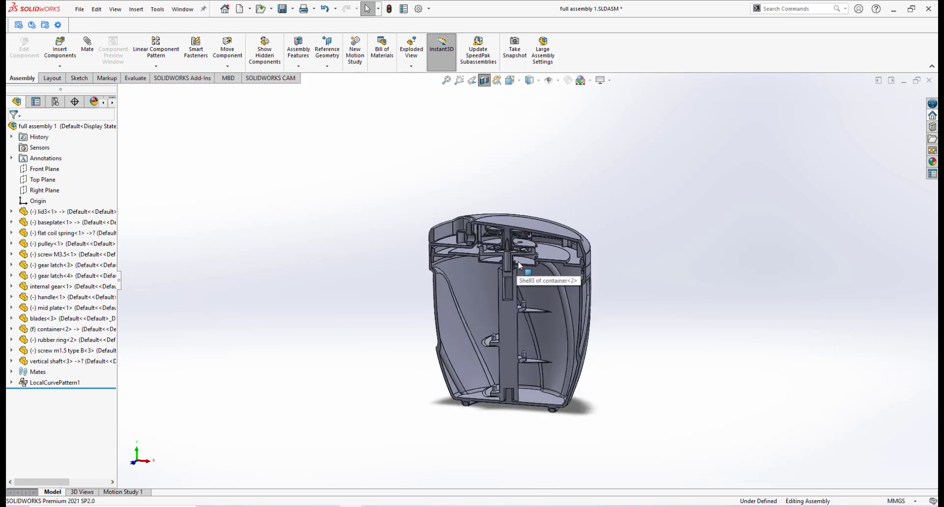
- Show the assembly from the front and reapply the section view through the Front Plane
{"action": "key", "text": "space"}
{"action": "left_click", "coordinate": [338, 333]}
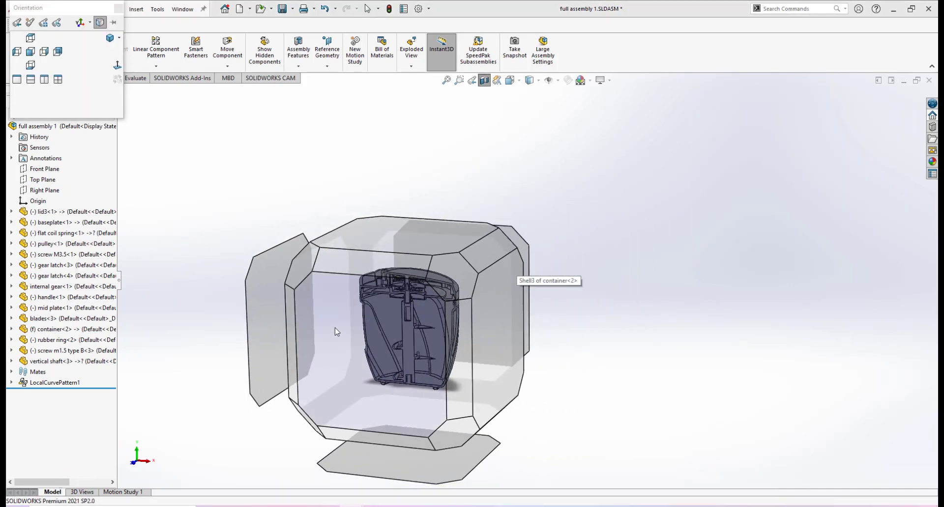
{"action": "left_click", "coordinate": [485, 81]}
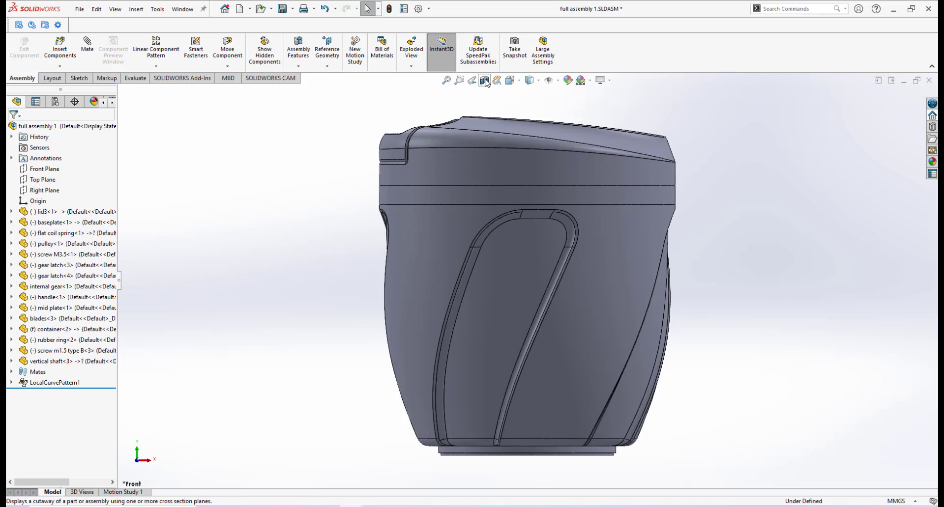
{"action": "left_click", "coordinate": [485, 81]}
{"action": "left_click", "coordinate": [13, 129]}
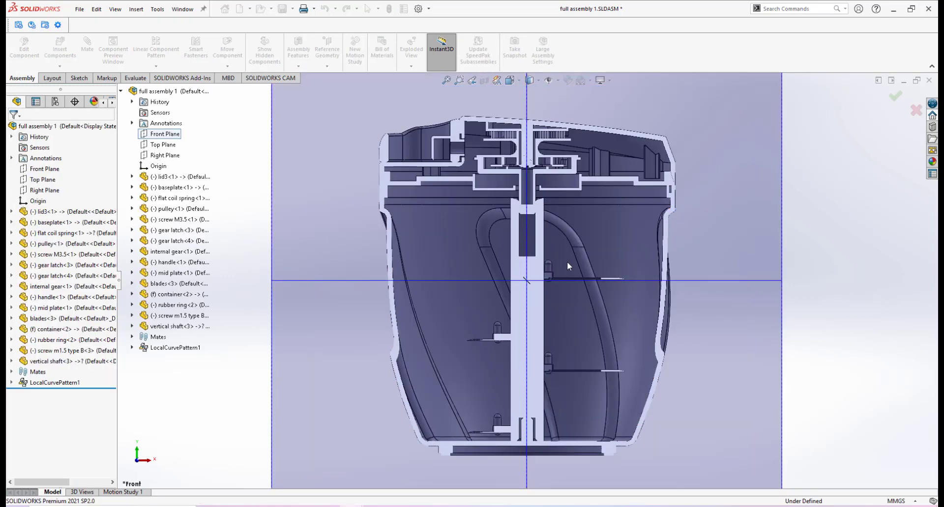
- Check the alignment of the vertical shaft's slot in the section, and turn the section view off
{"action": "scroll", "coordinate": [545, 232], "scroll_direction": "down", "scroll_amount": 5}
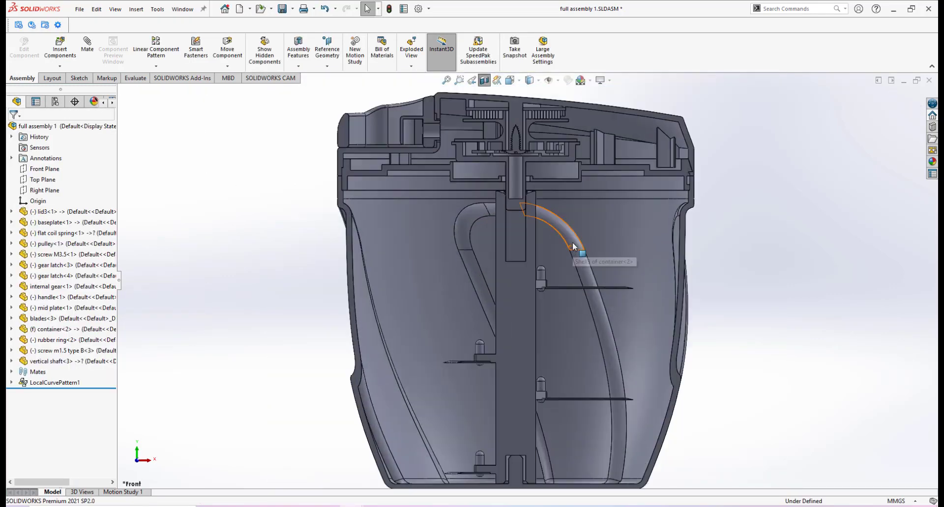
{"action": "scroll", "coordinate": [503, 219], "scroll_direction": "up", "scroll_amount": 5}
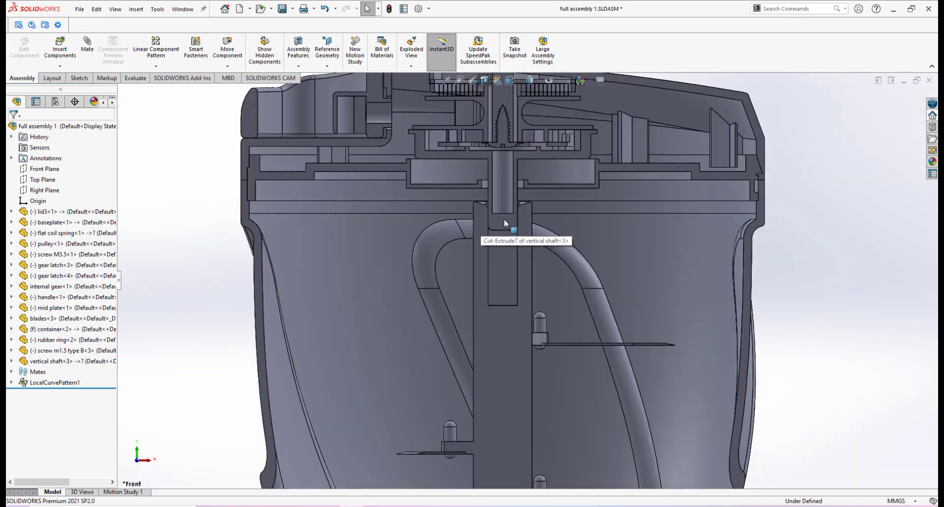
{"action": "scroll", "coordinate": [542, 319], "scroll_direction": "down", "scroll_amount": 4}
{"action": "scroll", "coordinate": [535, 327], "scroll_direction": "up", "scroll_amount": 6}
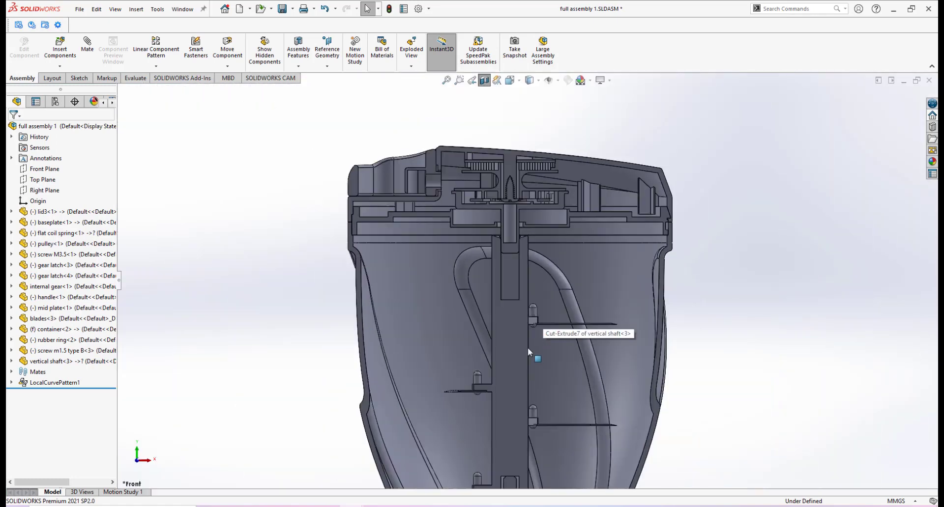
{"action": "scroll", "coordinate": [540, 343], "scroll_direction": "down", "scroll_amount": 1}
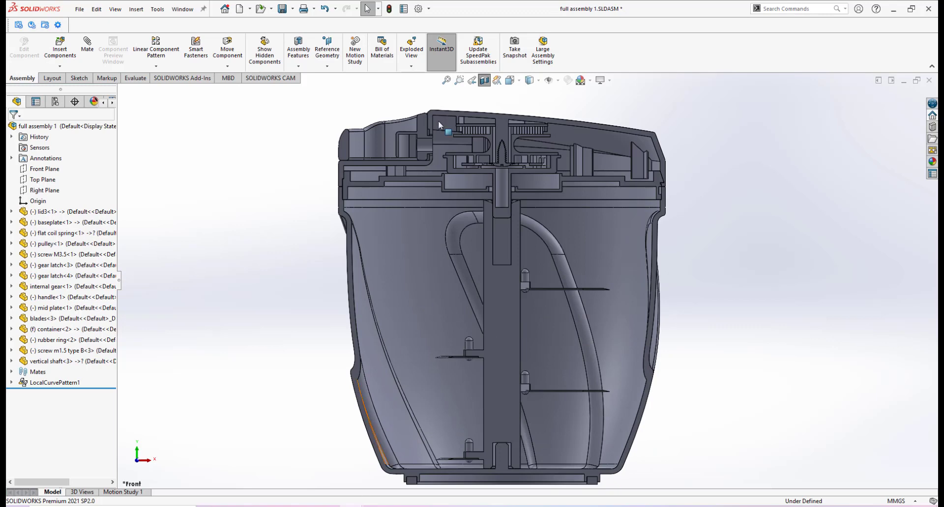
{"action": "left_click", "coordinate": [484, 80]}
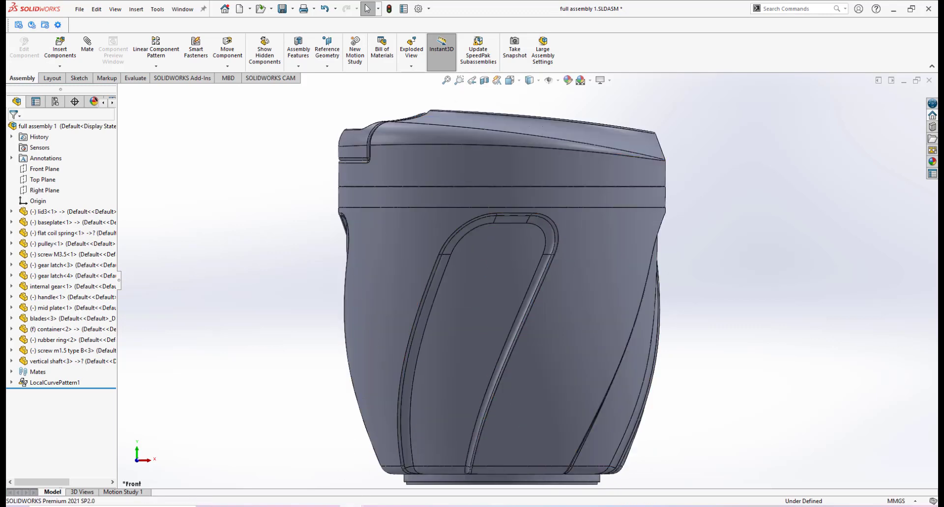
- Switch to the full assembly 1 drawing and inspect the vertical shaft's slot in Section View X-X
{"action": "left_click", "coordinate": [352, 506]}
{"action": "left_click", "coordinate": [394, 454]}
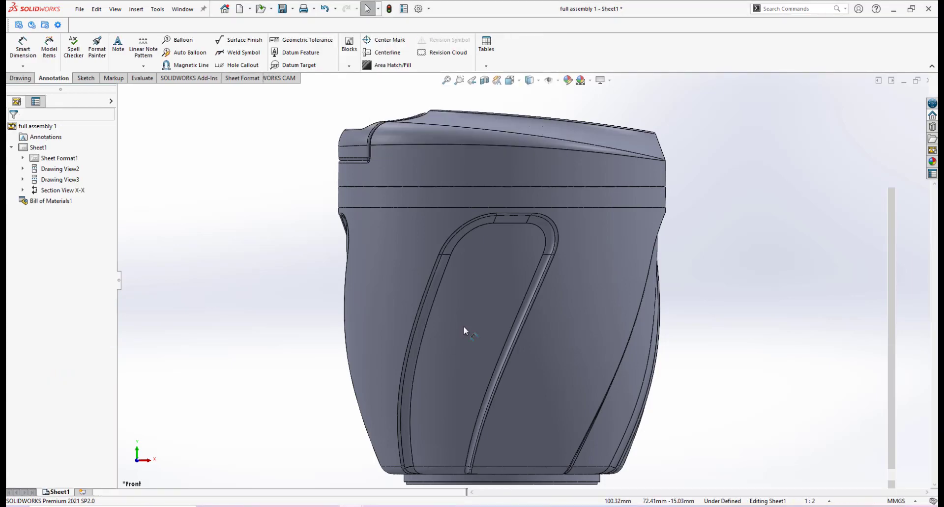
{"action": "scroll", "coordinate": [449, 299], "scroll_direction": "down", "scroll_amount": 4}
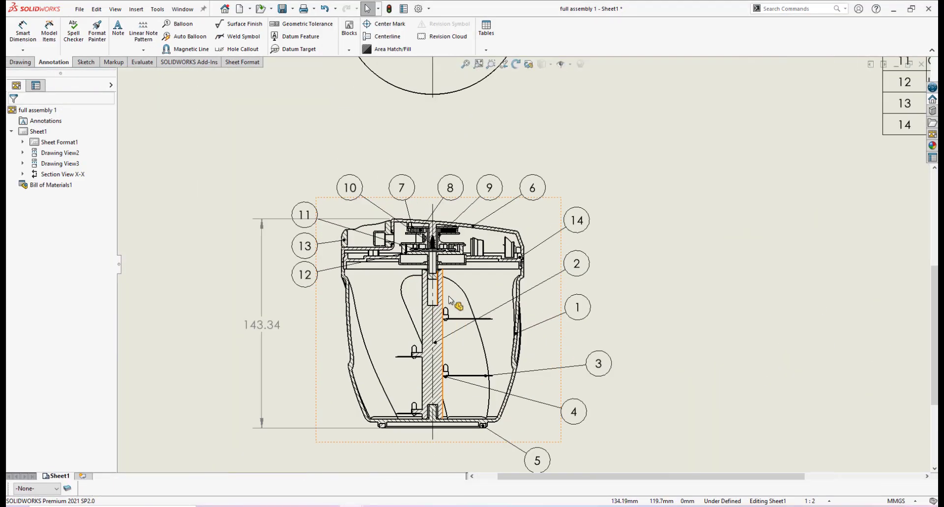
{"action": "scroll", "coordinate": [449, 299], "scroll_direction": "down", "scroll_amount": 6}
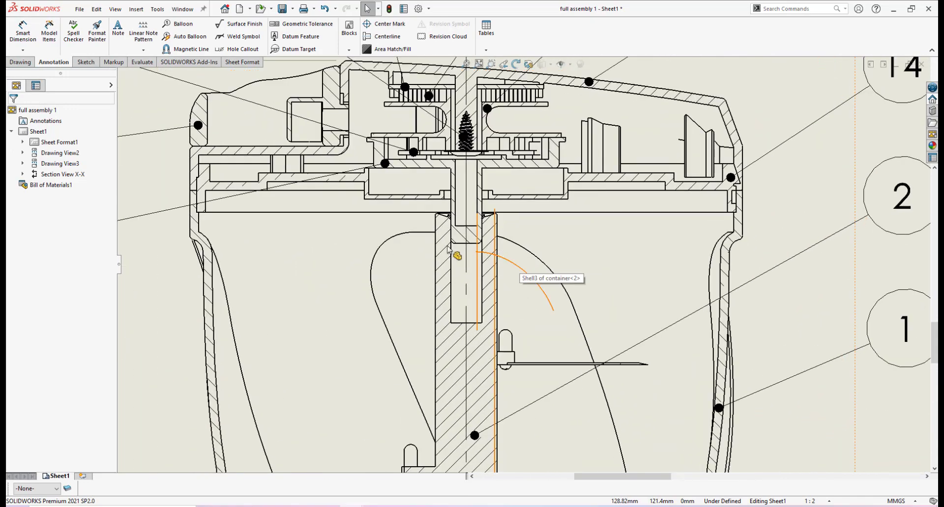
{"action": "scroll", "coordinate": [444, 260], "scroll_direction": "down", "scroll_amount": 2}
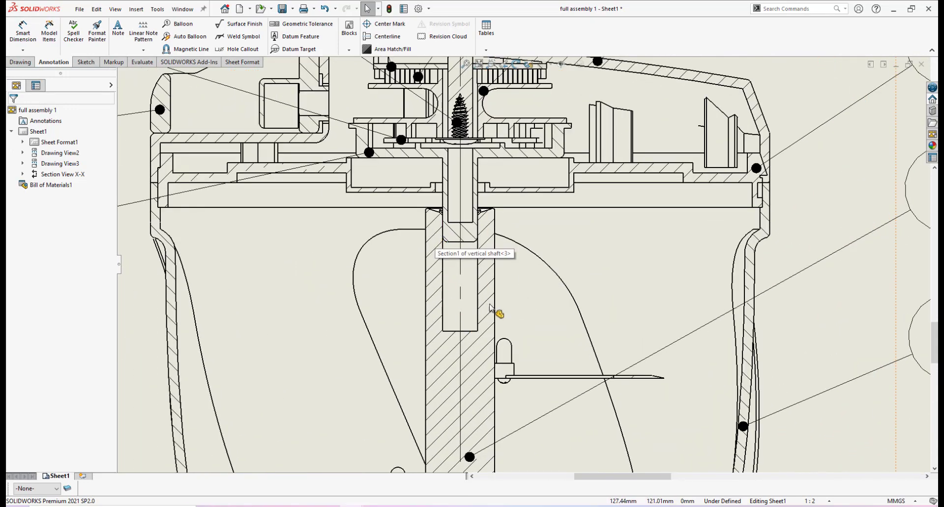
{"action": "scroll", "coordinate": [491, 309], "scroll_direction": "down", "scroll_amount": 2}
{"action": "scroll", "coordinate": [507, 270], "scroll_direction": "up", "scroll_amount": 3}
{"action": "scroll", "coordinate": [509, 267], "scroll_direction": "down", "scroll_amount": 3}
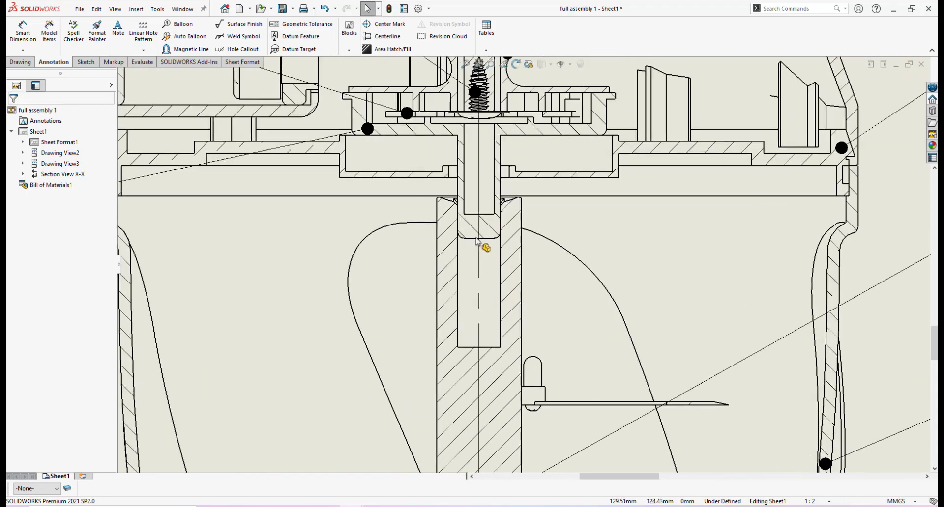
{"action": "scroll", "coordinate": [506, 264], "scroll_direction": "up", "scroll_amount": 5}
{"action": "scroll", "coordinate": [601, 290], "scroll_direction": "down", "scroll_amount": 1}
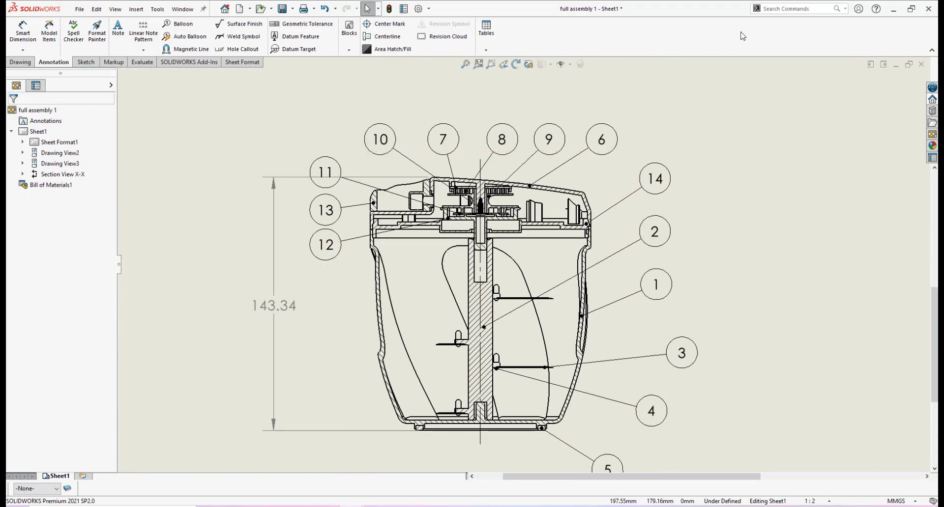
{"action": "scroll", "coordinate": [552, 255], "scroll_direction": "up", "scroll_amount": 2}
{"action": "scroll", "coordinate": [568, 242], "scroll_direction": "down", "scroll_amount": 1}
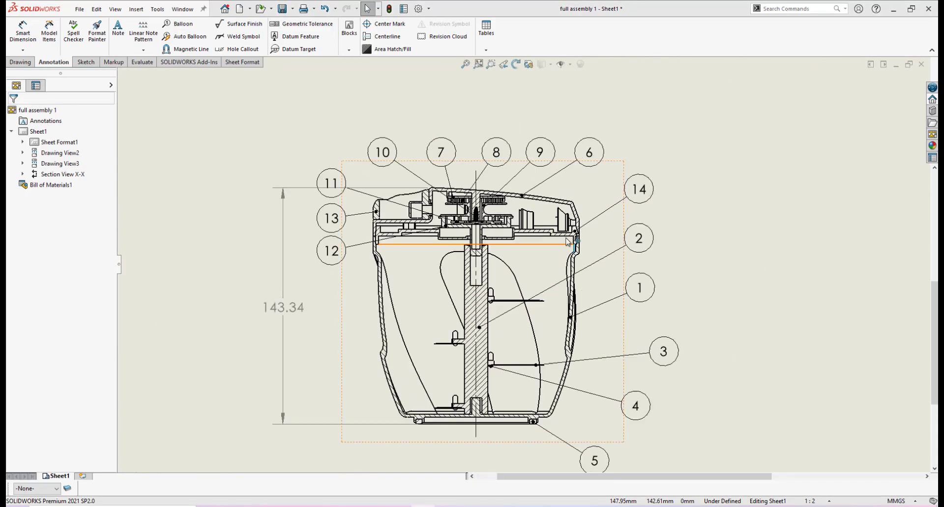
- Save the drawing together with the modified assembly full assembly 1.SLDASM
{"action": "left_click", "coordinate": [282, 9]}
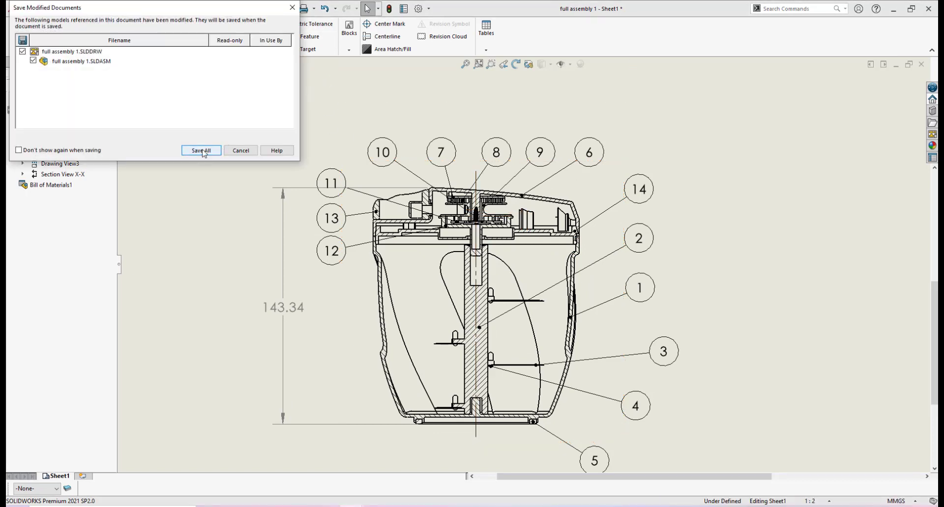
{"action": "left_click", "coordinate": [201, 150]}
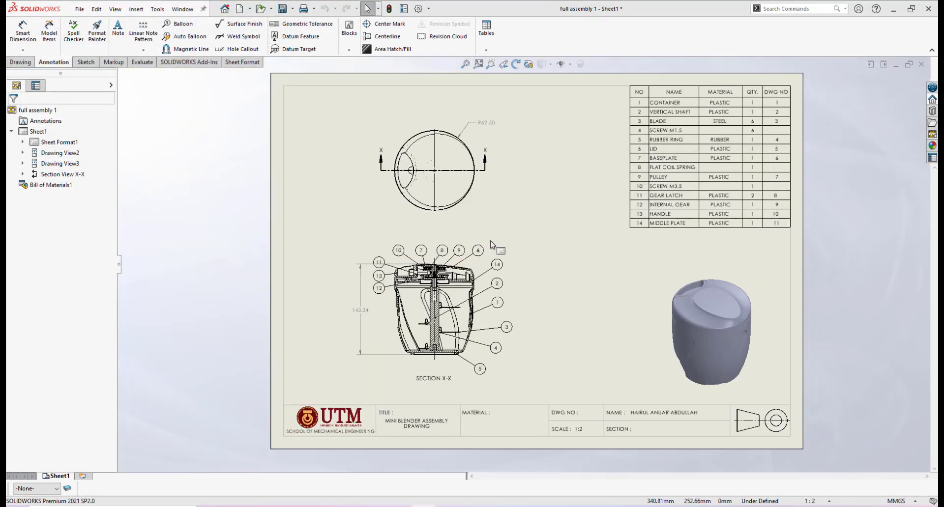
- Switch from the drawing to full assembly 1.SLDASM and turn off the section view
{"action": "scroll", "coordinate": [492, 240], "scroll_direction": "down", "scroll_amount": 2}
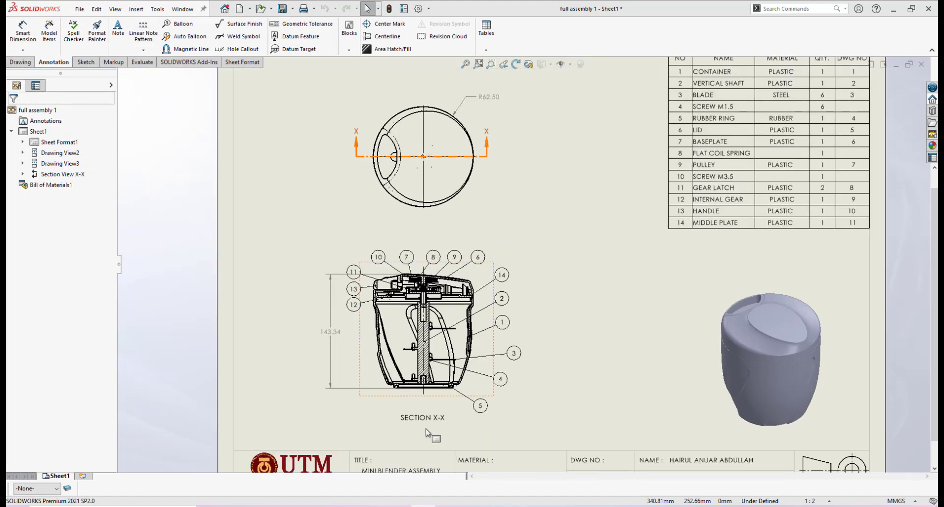
{"action": "mouse_move", "coordinate": [352, 506]}
{"action": "left_click", "coordinate": [299, 452]}
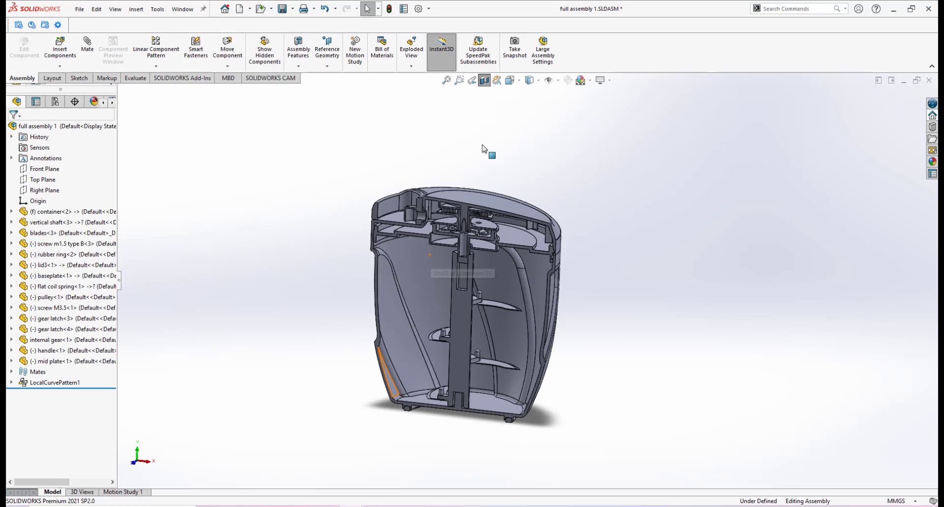
{"action": "left_click", "coordinate": [485, 80]}
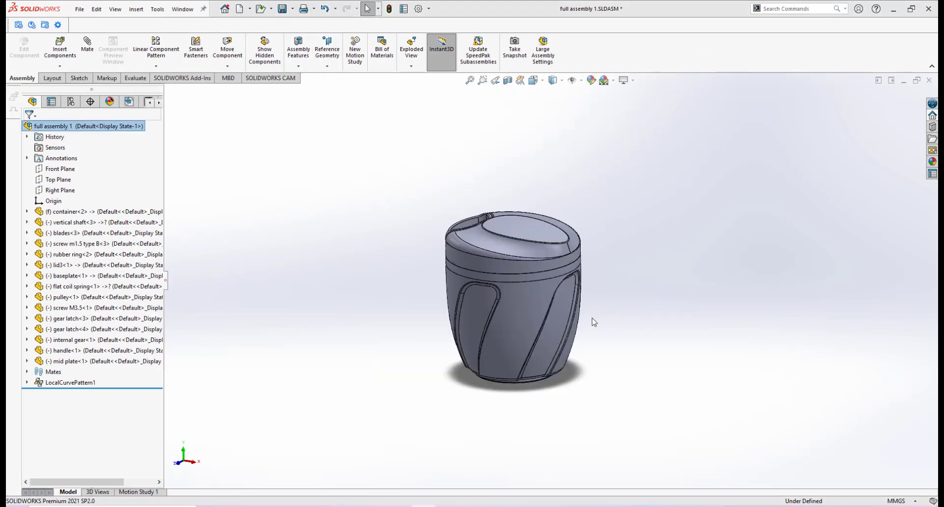
- Start an exploded view and select all components of the blender for the first explode step
{"action": "scroll", "coordinate": [545, 297], "scroll_direction": "down", "scroll_amount": 5}
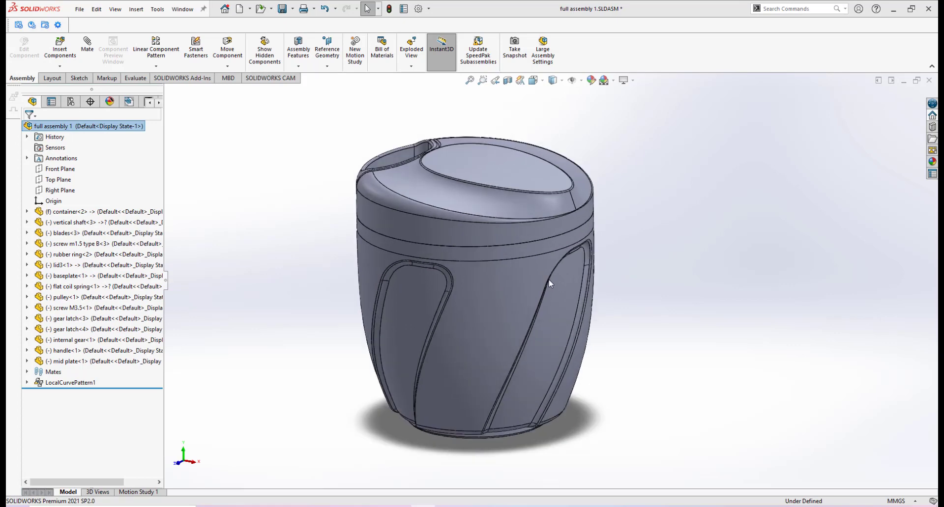
{"action": "scroll", "coordinate": [546, 277], "scroll_direction": "up", "scroll_amount": 2}
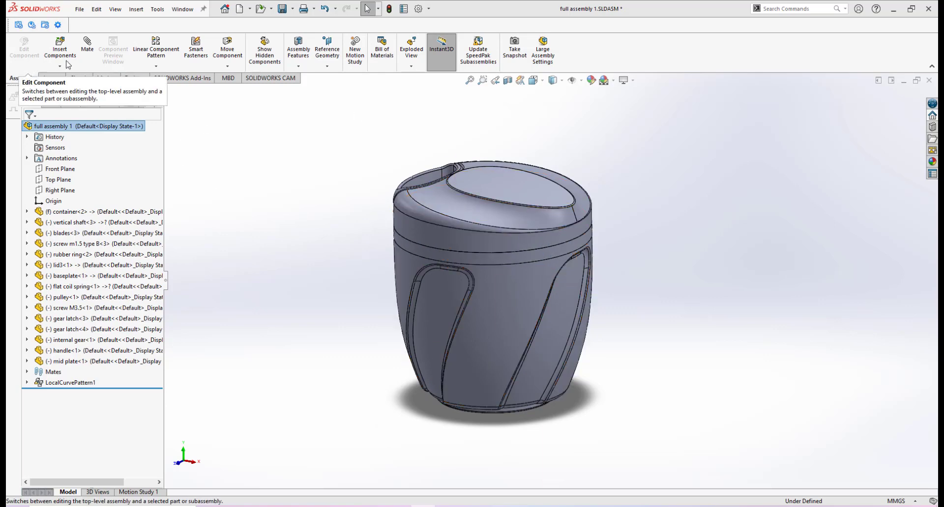
{"action": "left_click", "coordinate": [412, 50]}
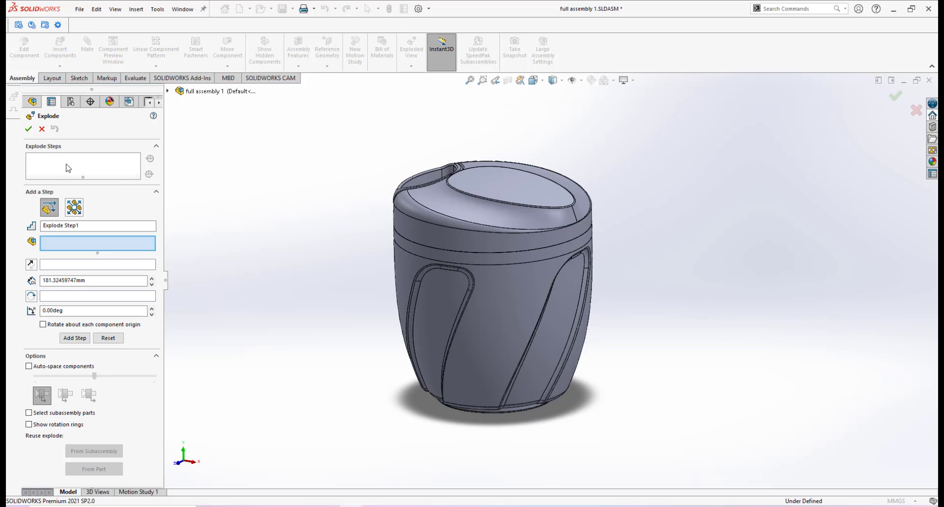
{"action": "scroll", "coordinate": [573, 252], "scroll_direction": "up", "scroll_amount": 1}
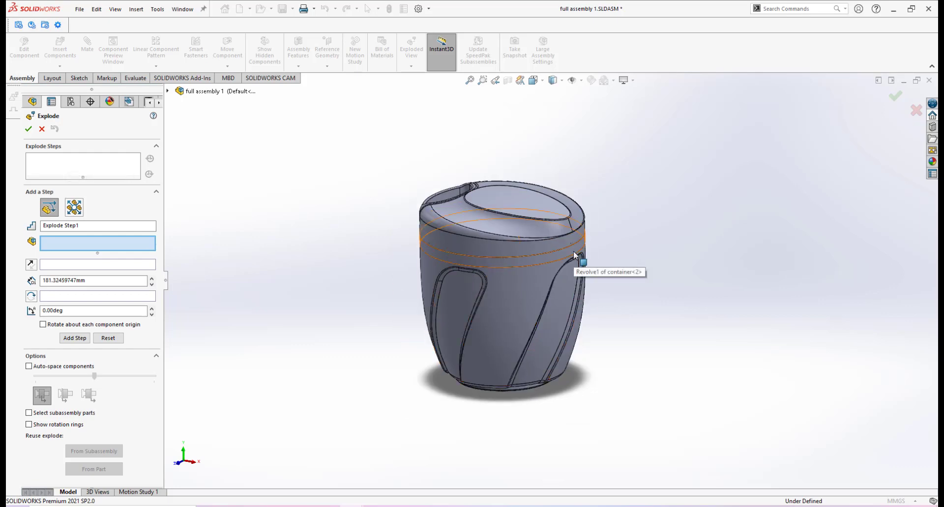
{"action": "scroll", "coordinate": [572, 251], "scroll_direction": "down", "scroll_amount": 1}
{"action": "scroll", "coordinate": [572, 252], "scroll_direction": "up", "scroll_amount": 1}
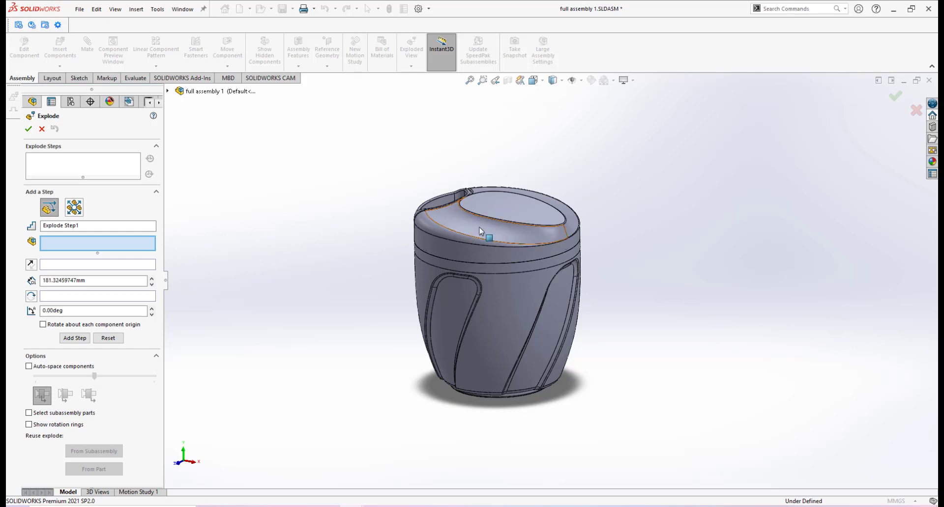
{"action": "left_click_drag", "start_coordinate": [365, 160], "coordinate": [651, 447]}
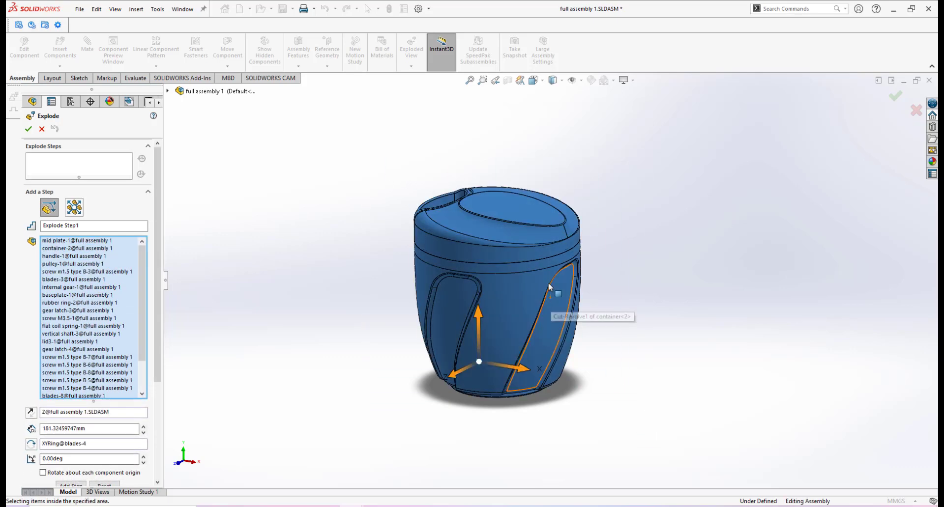
- Remove the container and the rubber ring from the first explode step's component selection
{"action": "left_click", "coordinate": [59, 248]}
{"action": "right_click", "coordinate": [59, 250]}
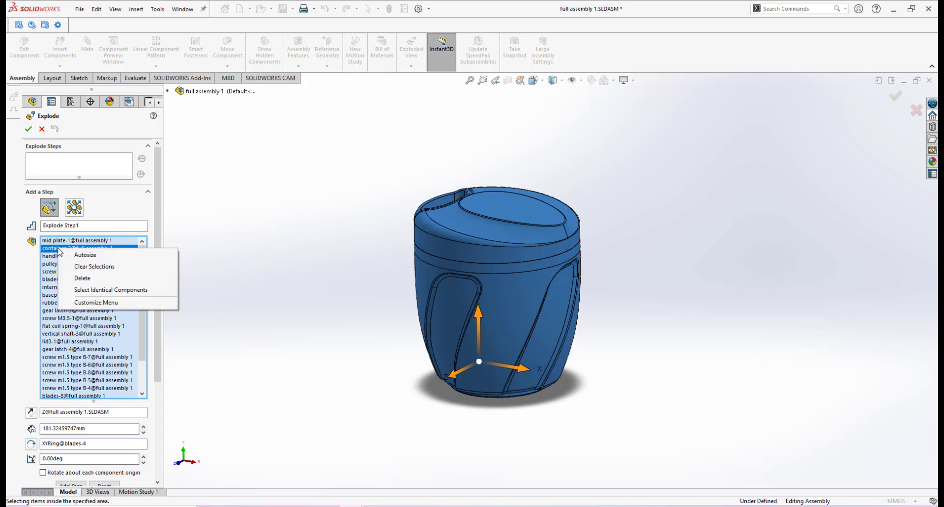
{"action": "left_click", "coordinate": [89, 256]}
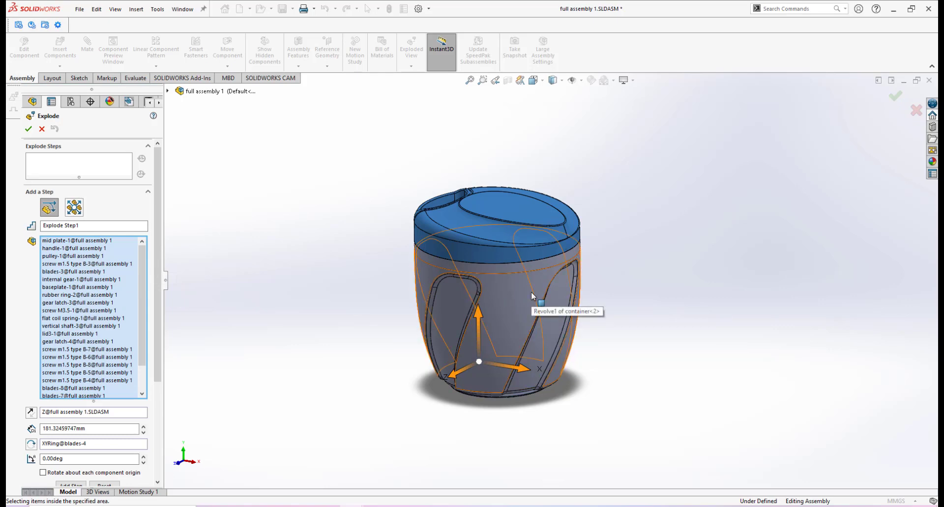
{"action": "left_click", "coordinate": [59, 297]}
{"action": "mouse_move", "coordinate": [412, 386]}
{"action": "middle_mouse_down"}
{"action": "mouse_move", "coordinate": [407, 356]}
{"action": "mouse_move", "coordinate": [404, 386]}
{"action": "middle_mouse_up"}
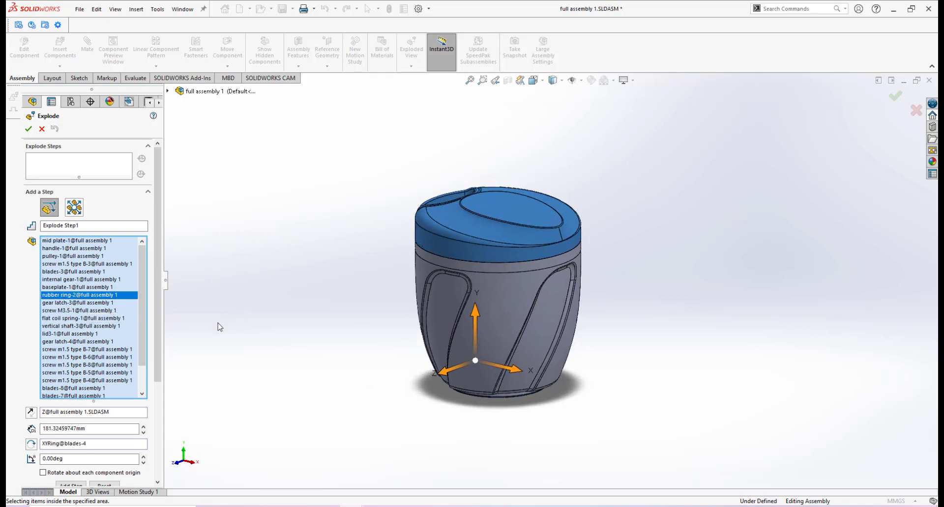
{"action": "right_click", "coordinate": [85, 297]}
{"action": "left_click", "coordinate": [112, 325]}
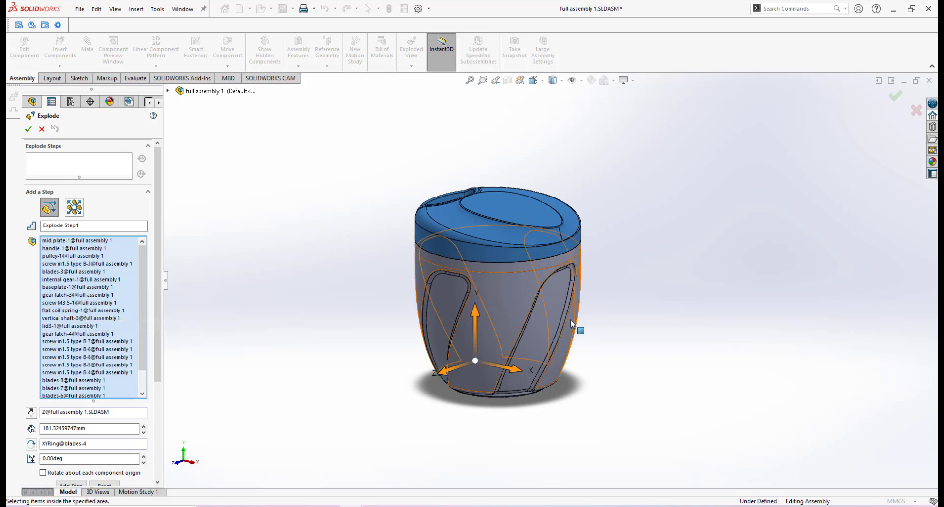
- Move the selected components about 323 mm up along the Y axis, away from the container, and complete the first explode step
{"action": "scroll", "coordinate": [567, 281], "scroll_direction": "up", "scroll_amount": 1}
{"action": "scroll", "coordinate": [613, 299], "scroll_direction": "down", "scroll_amount": 1}
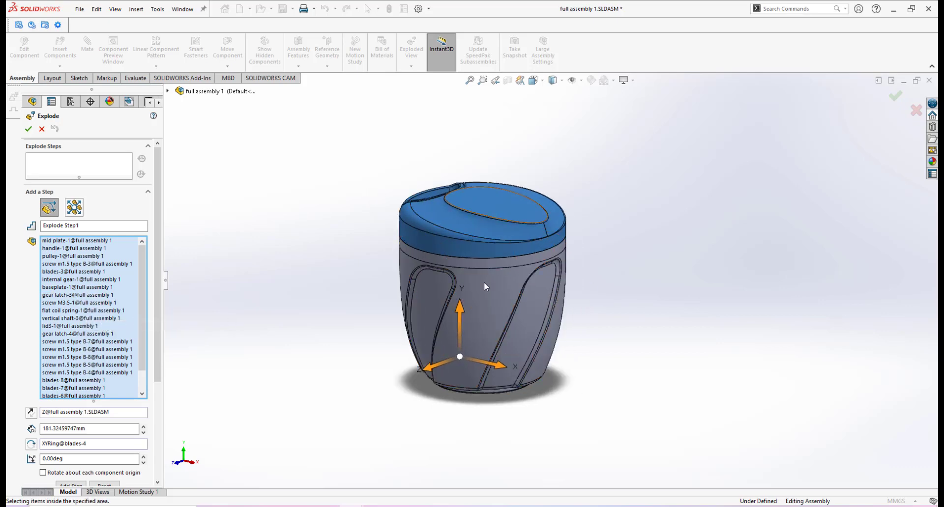
{"action": "middle_click_drag", "start_coordinate": [488, 334], "coordinate": [537, 253]}
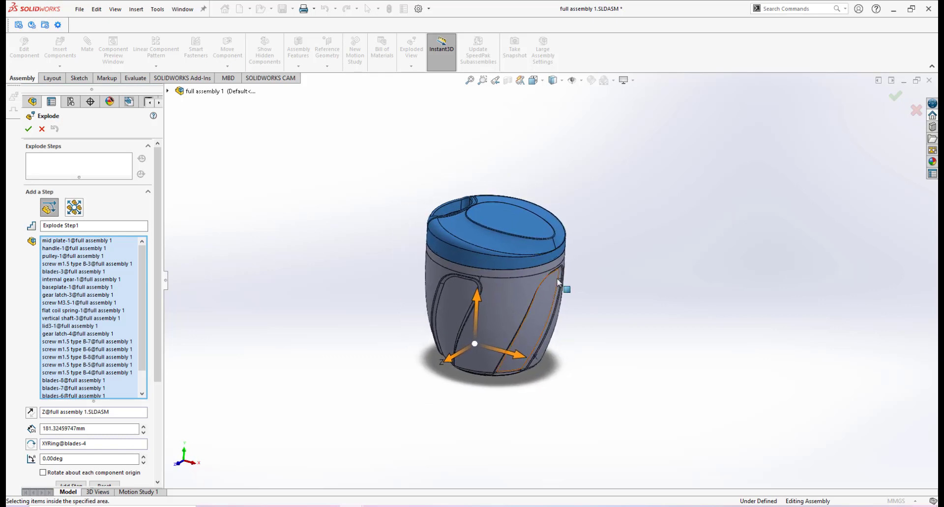
{"action": "left_click_drag", "start_coordinate": [476, 299], "coordinate": [477, 187]}
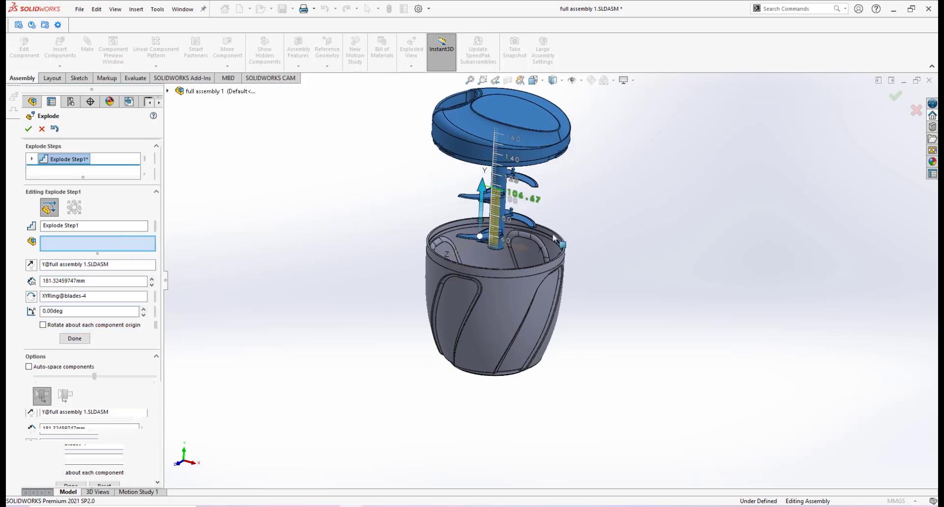
{"action": "scroll", "coordinate": [582, 256], "scroll_direction": "up", "scroll_amount": 3}
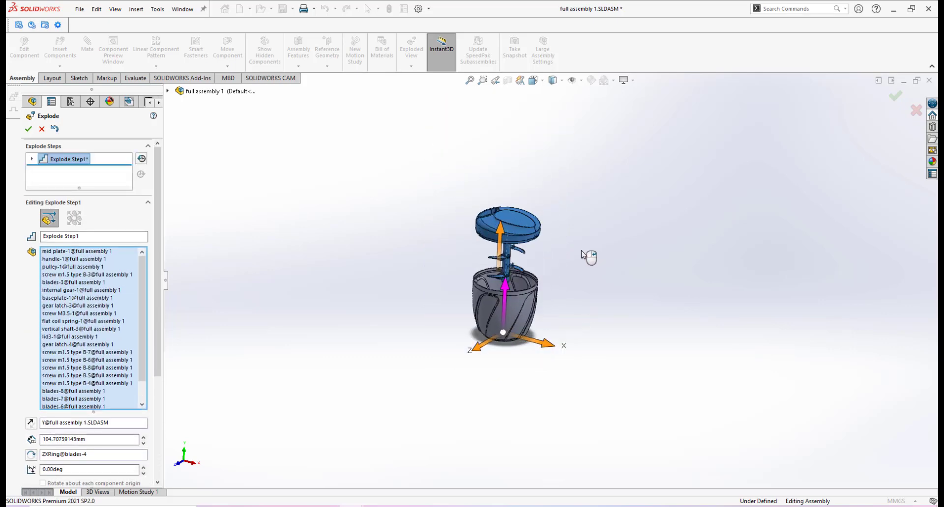
{"action": "scroll", "coordinate": [550, 218], "scroll_direction": "down", "scroll_amount": 3}
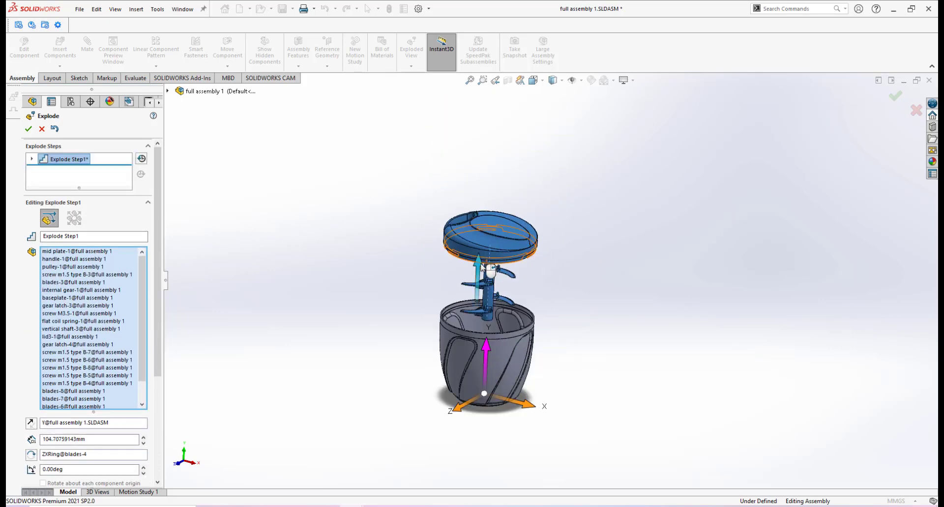
{"action": "left_click_drag", "start_coordinate": [485, 302], "coordinate": [490, 169]}
{"action": "scroll", "coordinate": [553, 245], "scroll_direction": "up", "scroll_amount": 2}
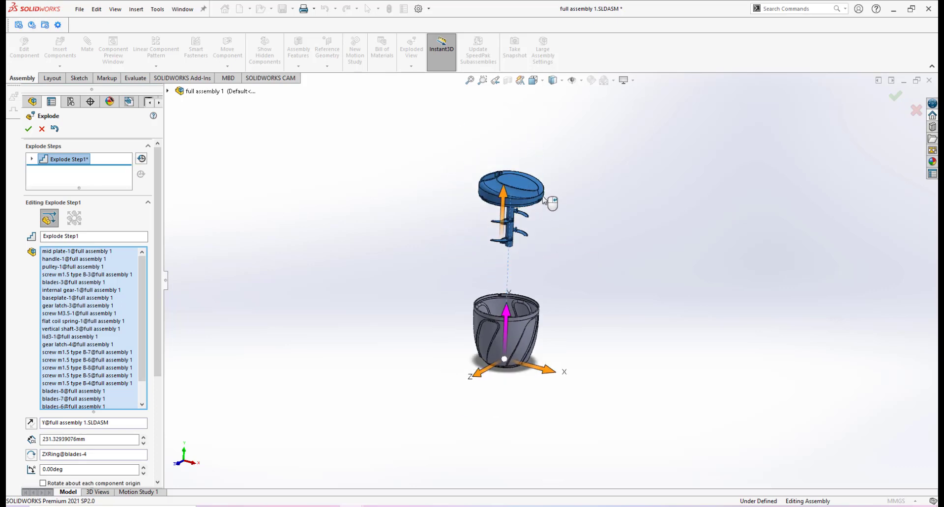
{"action": "scroll", "coordinate": [541, 198], "scroll_direction": "down", "scroll_amount": 1}
{"action": "left_click_drag", "start_coordinate": [498, 212], "coordinate": [492, 154]}
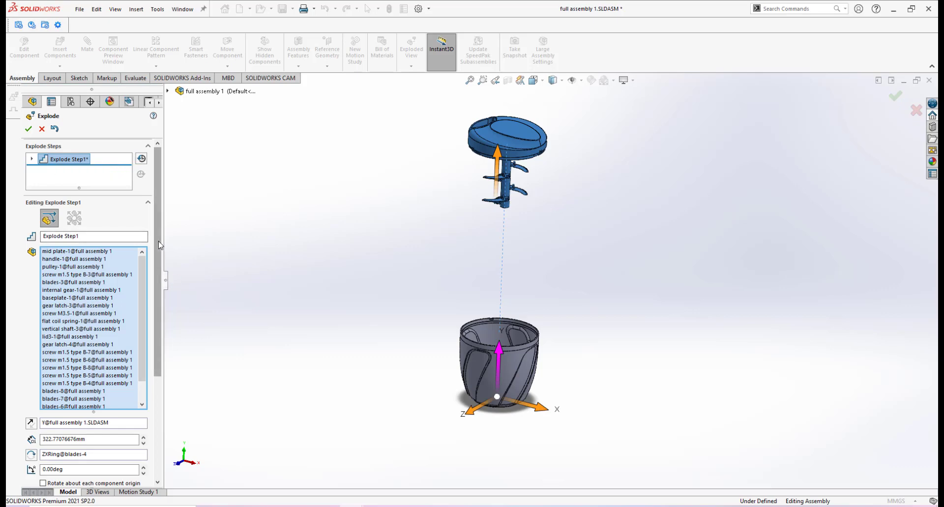
{"action": "left_click_drag", "start_coordinate": [157, 239], "coordinate": [141, 353]}
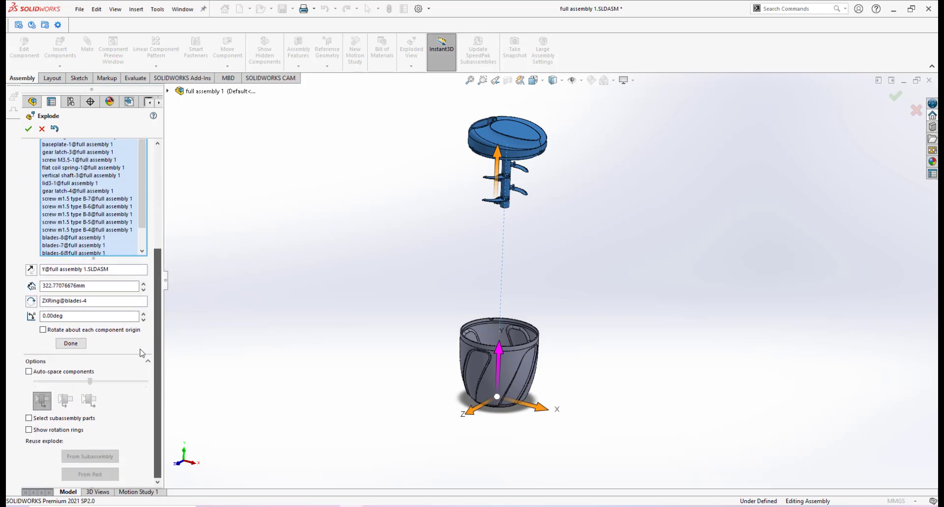
{"action": "left_click", "coordinate": [71, 344]}
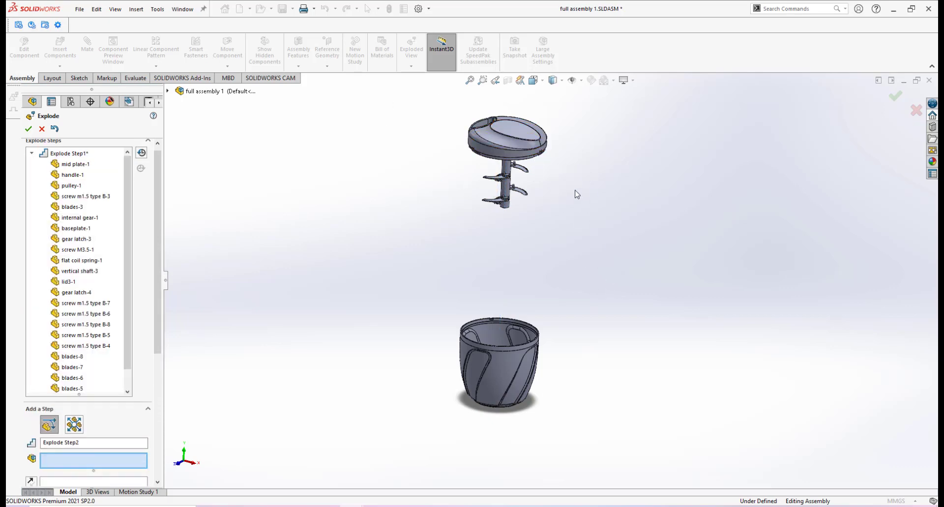
- Add a second explode step that moves the vertical shaft with its blades and M1.5 screws about 194 mm down along Y
{"action": "scroll", "coordinate": [544, 204], "scroll_direction": "up", "scroll_amount": 2}
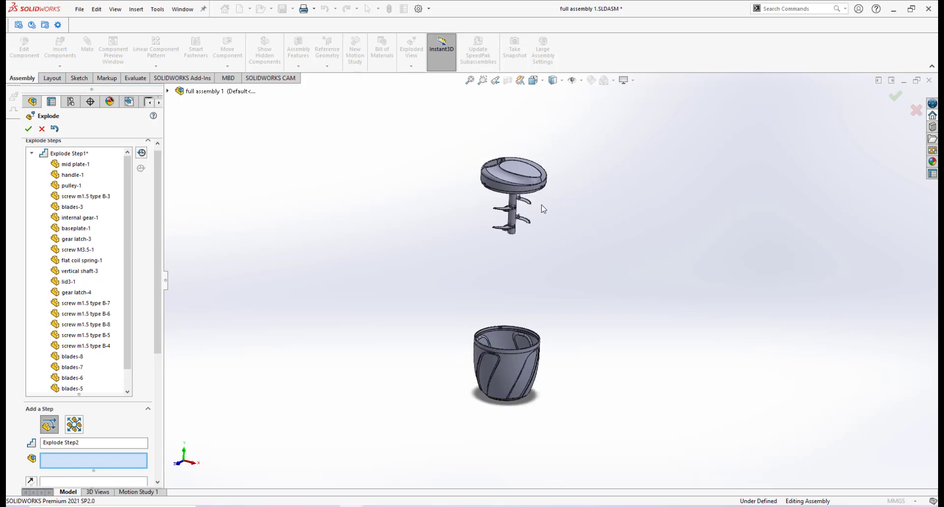
{"action": "scroll", "coordinate": [537, 236], "scroll_direction": "down", "scroll_amount": 4}
{"action": "scroll", "coordinate": [533, 213], "scroll_direction": "down", "scroll_amount": 2}
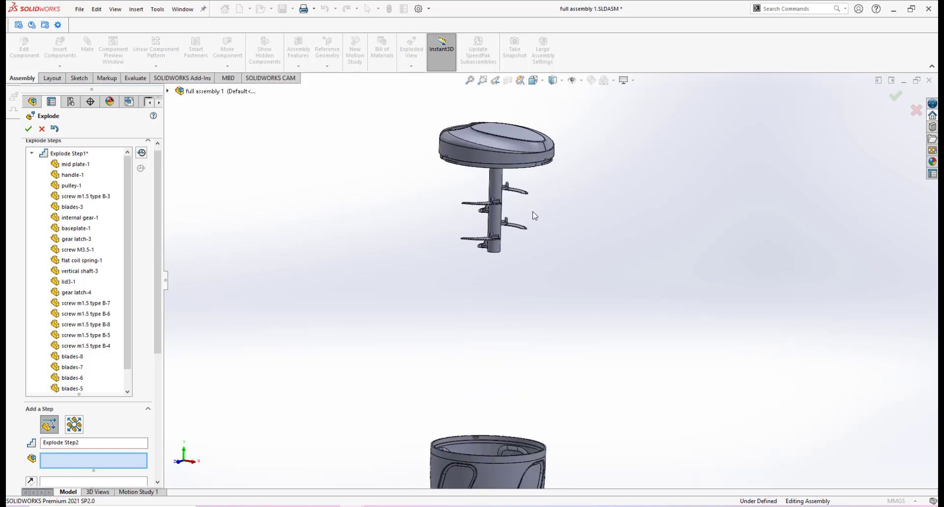
{"action": "left_click_drag", "start_coordinate": [547, 178], "coordinate": [423, 280]}
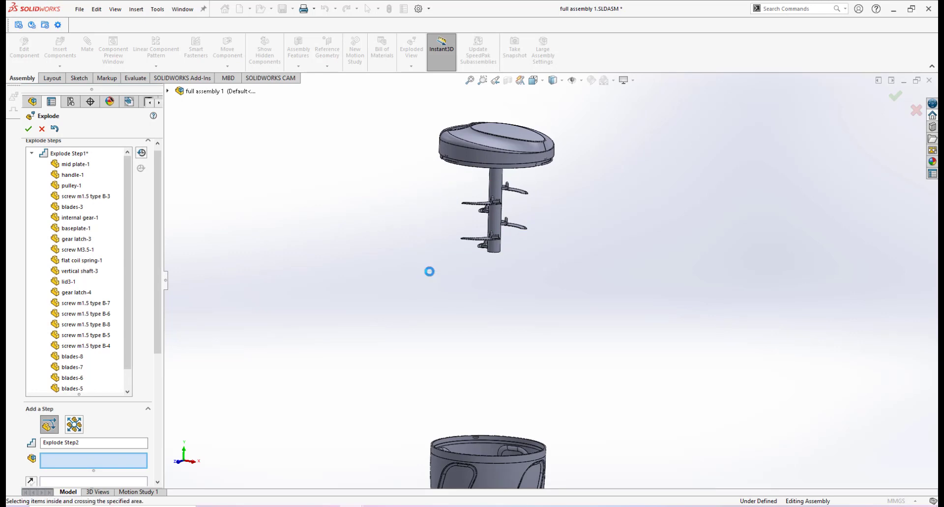
{"action": "scroll", "coordinate": [513, 217], "scroll_direction": "down", "scroll_amount": 5}
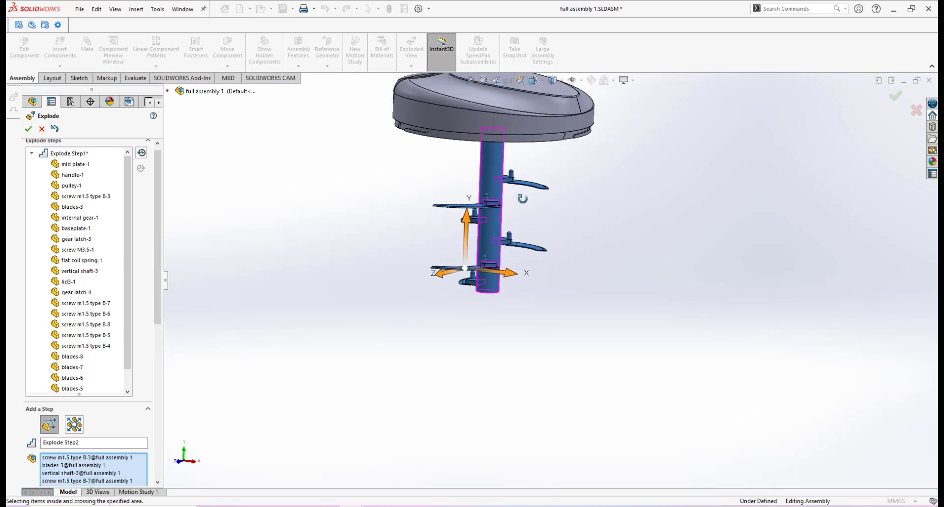
{"action": "middle_click_drag", "start_coordinate": [537, 278], "coordinate": [523, 347]}
{"action": "scroll", "coordinate": [517, 353], "scroll_direction": "up", "scroll_amount": 5}
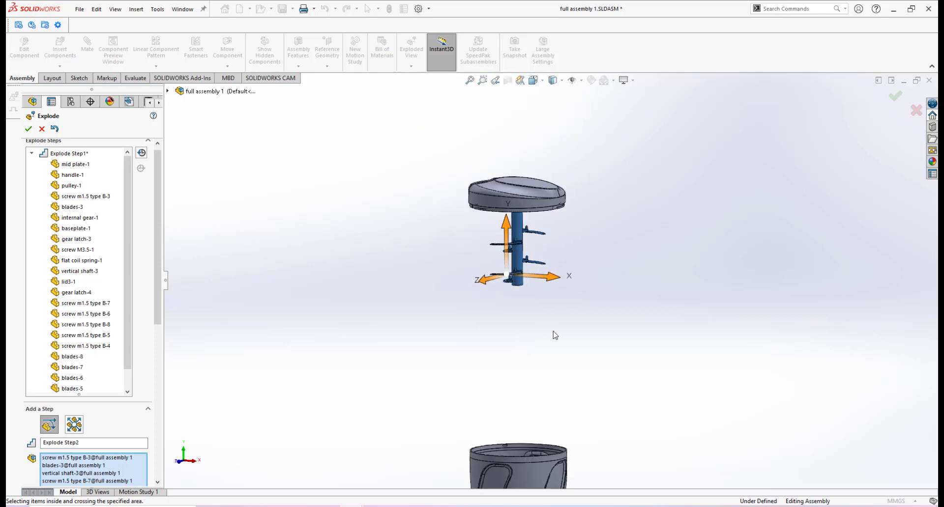
{"action": "left_click_drag", "start_coordinate": [511, 218], "coordinate": [499, 345]}
{"action": "scroll", "coordinate": [152, 341], "scroll_direction": "down", "scroll_amount": 5}
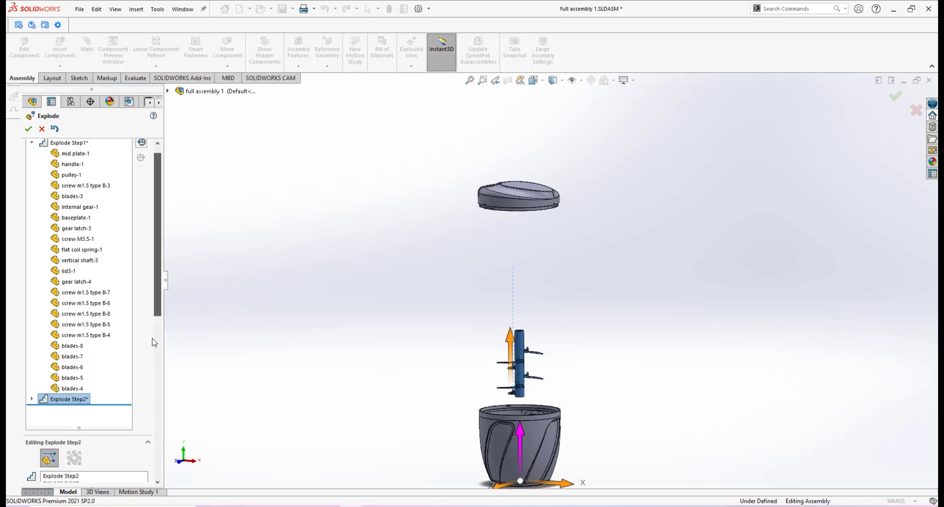
{"action": "scroll", "coordinate": [150, 438], "scroll_direction": "down", "scroll_amount": 3}
{"action": "left_click", "coordinate": [71, 351]}
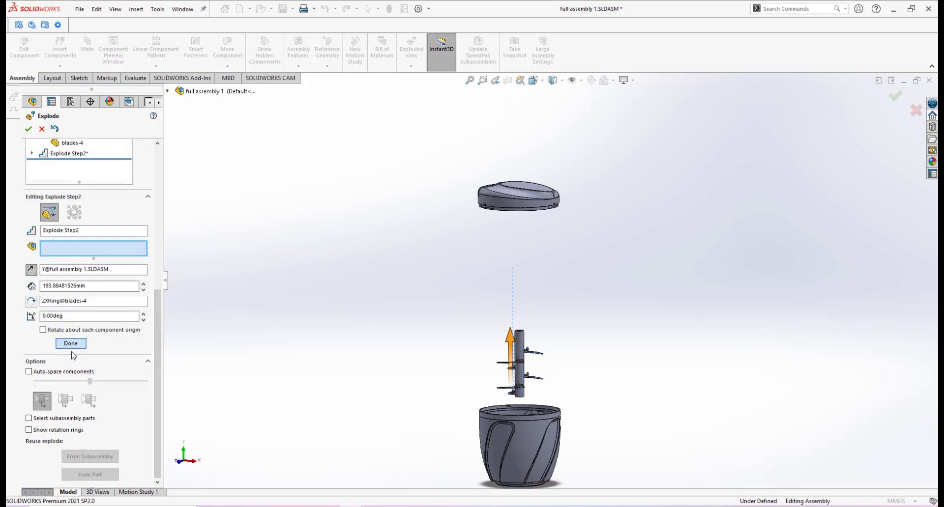
- Select the blade holding screw m1.5 type B-7 for a third explode step and align its triad with the component origin
{"action": "left_click_drag", "start_coordinate": [156, 284], "coordinate": [175, 153]}
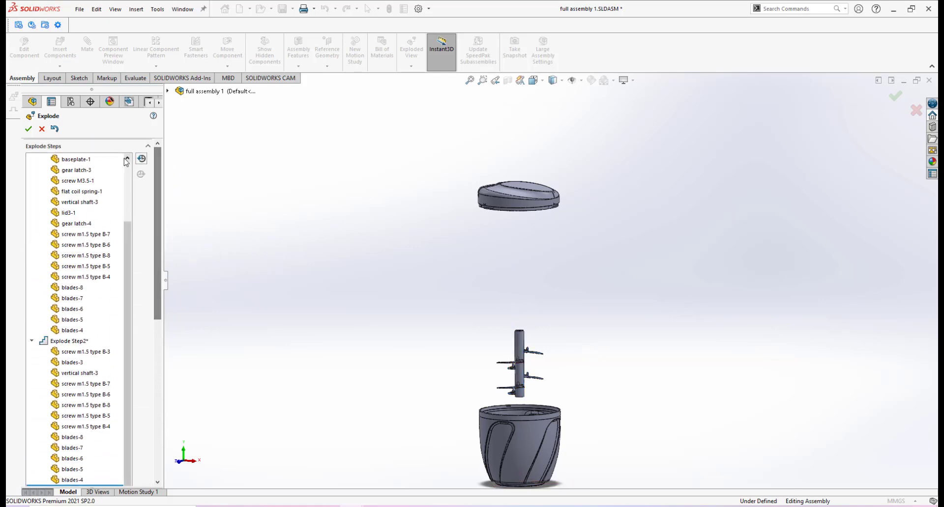
{"action": "left_click_drag", "start_coordinate": [130, 236], "coordinate": [120, 352]}
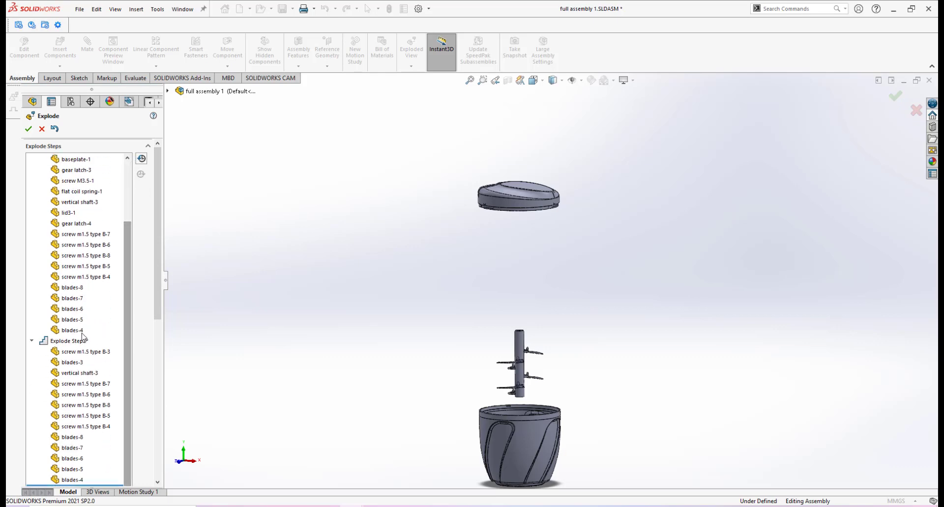
{"action": "left_click_drag", "start_coordinate": [160, 216], "coordinate": [138, 415]}
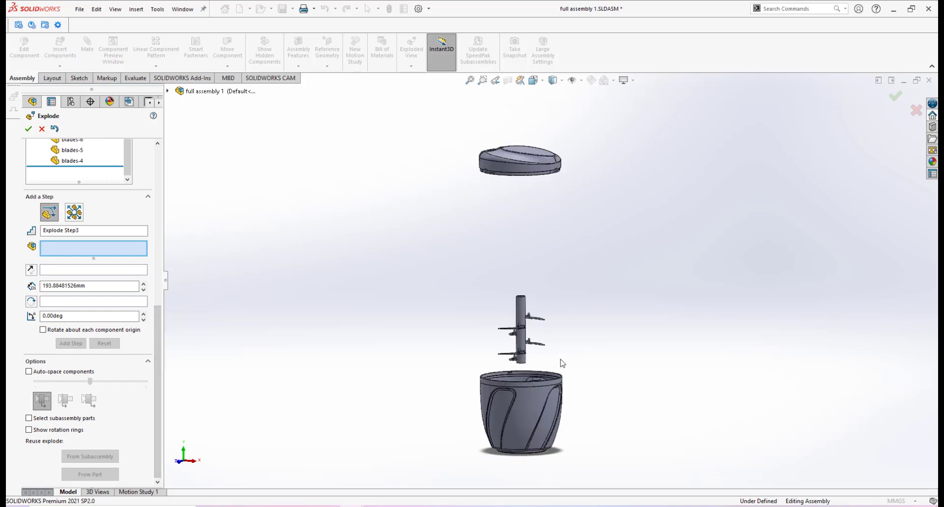
{"action": "scroll", "coordinate": [562, 363], "scroll_direction": "down", "scroll_amount": 5}
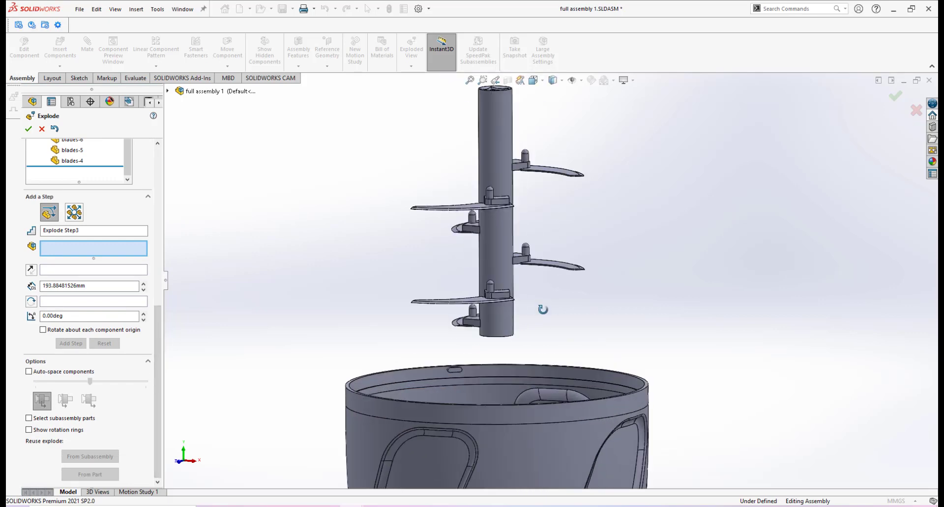
{"action": "middle_click_drag", "start_coordinate": [543, 309], "coordinate": [544, 284]}
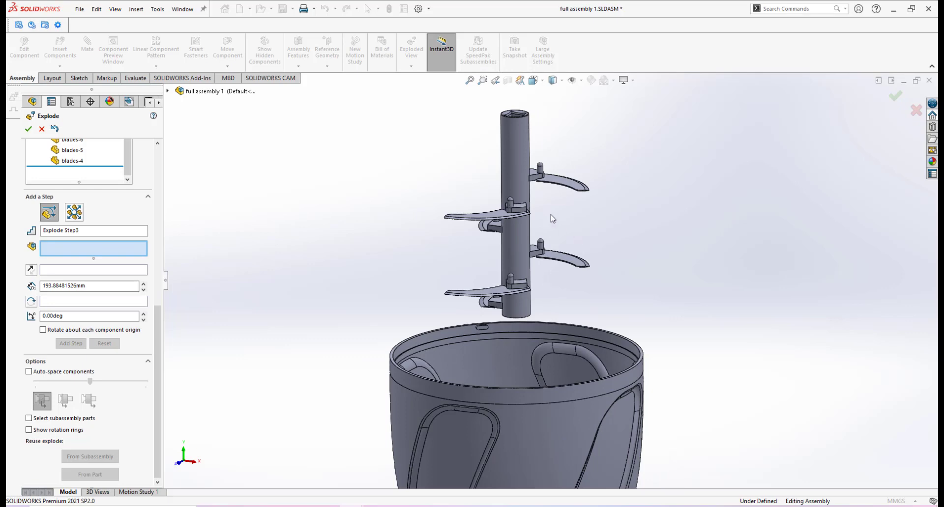
{"action": "scroll", "coordinate": [551, 219], "scroll_direction": "down", "scroll_amount": 3}
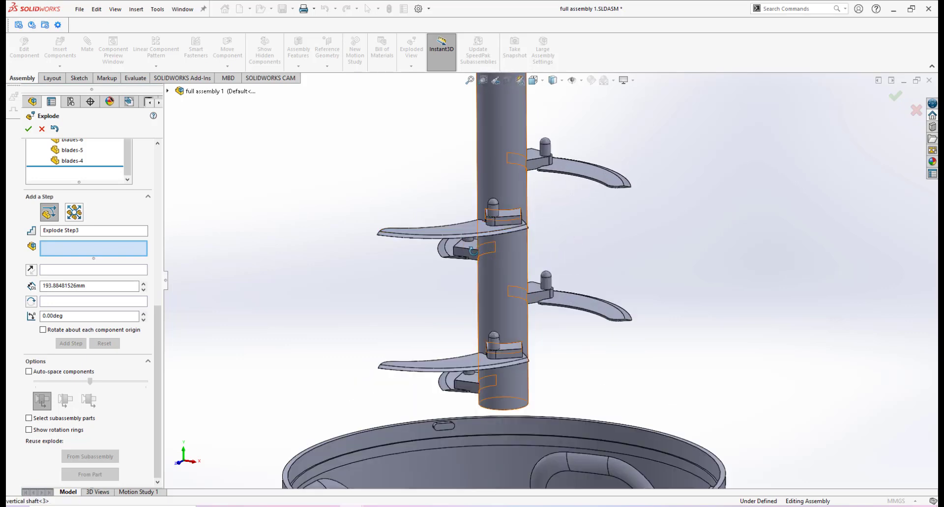
{"action": "middle_click_drag", "start_coordinate": [507, 248], "coordinate": [456, 261]}
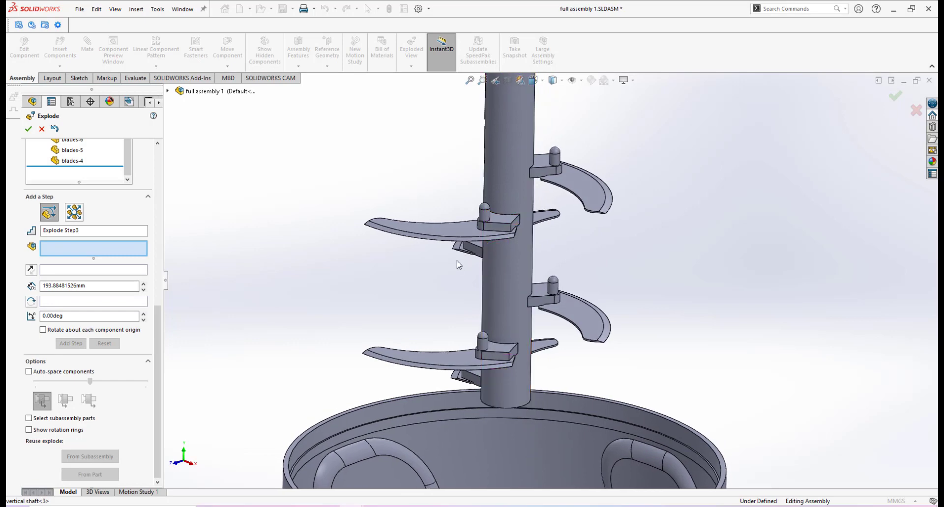
{"action": "left_click", "coordinate": [441, 228]}
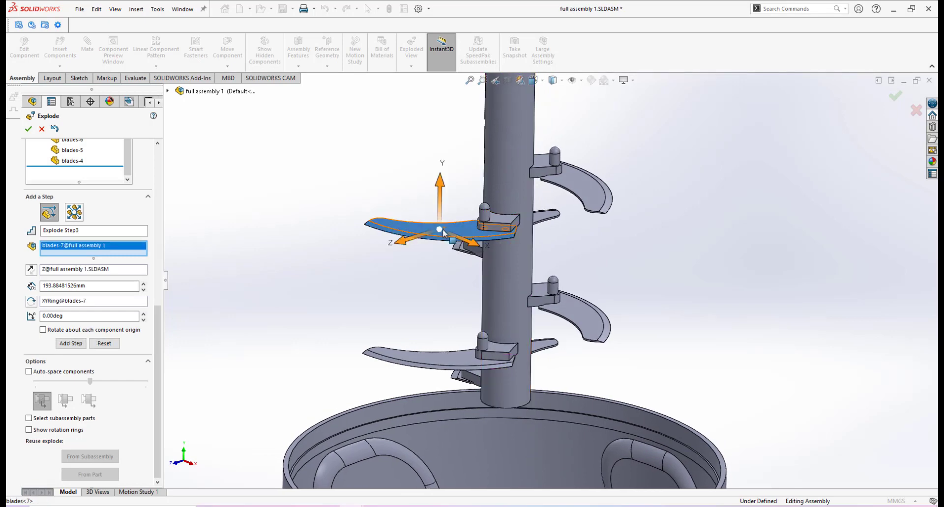
{"action": "scroll", "coordinate": [440, 232], "scroll_direction": "down", "scroll_amount": 2}
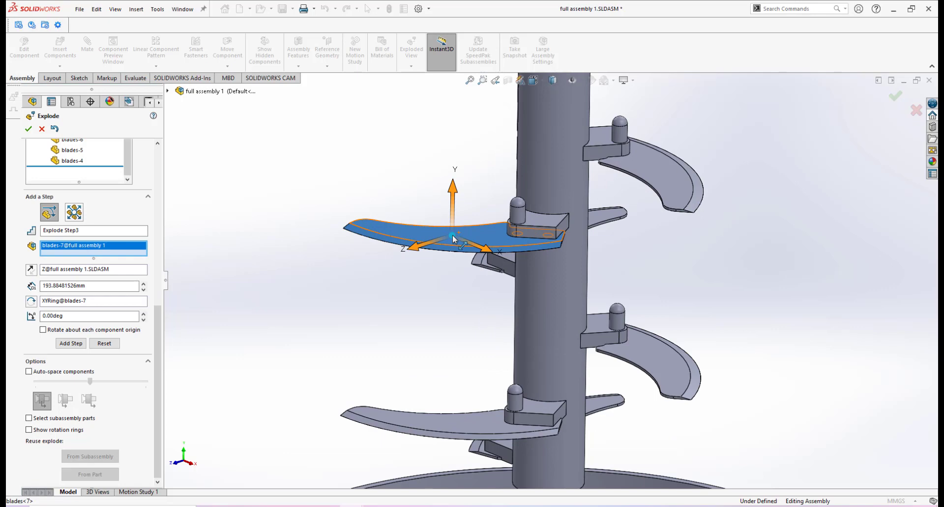
{"action": "right_click", "coordinate": [453, 239]}
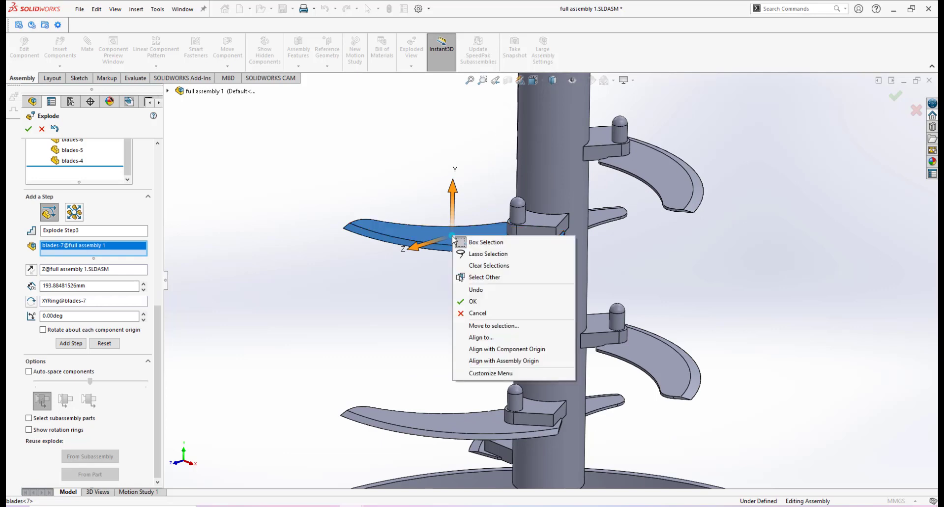
{"action": "left_click", "coordinate": [485, 349]}
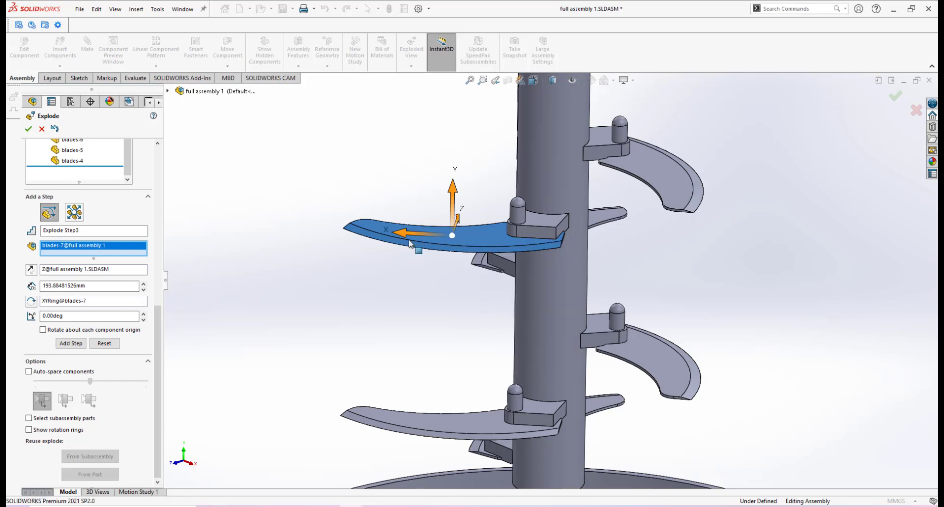
- Move the selected blade about 18 mm outward from the vertical shaft along its own X axis and complete the third explode step
{"action": "left_click_drag", "start_coordinate": [403, 232], "coordinate": [311, 244]}
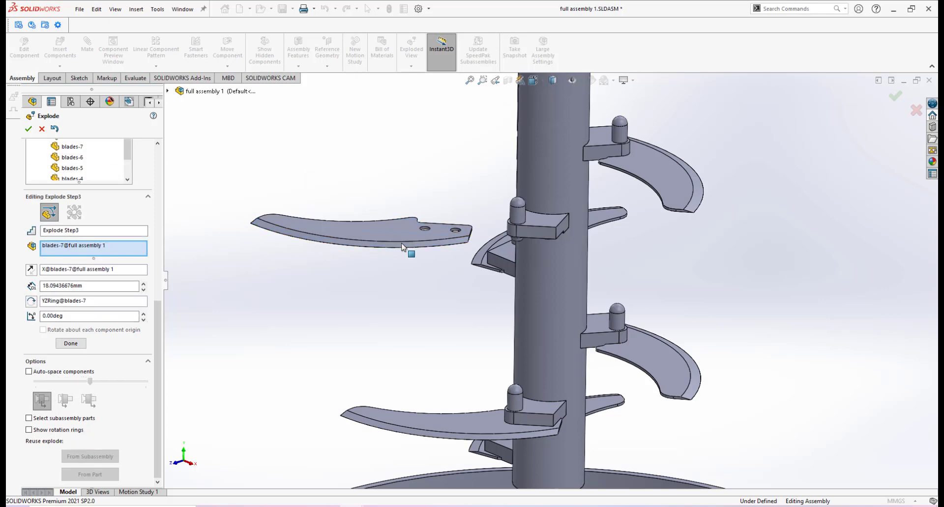
{"action": "left_click", "coordinate": [519, 242]}
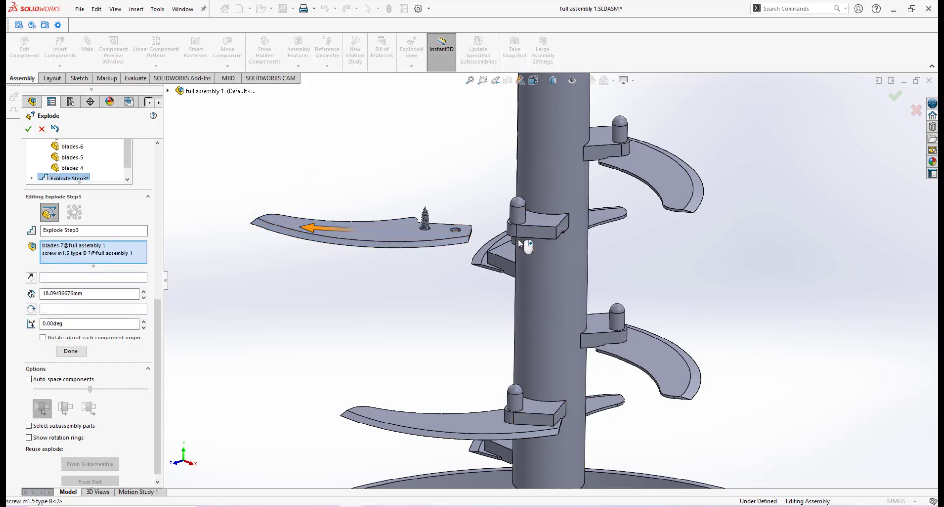
{"action": "left_click", "coordinate": [56, 129]}
{"action": "left_click", "coordinate": [408, 232]}
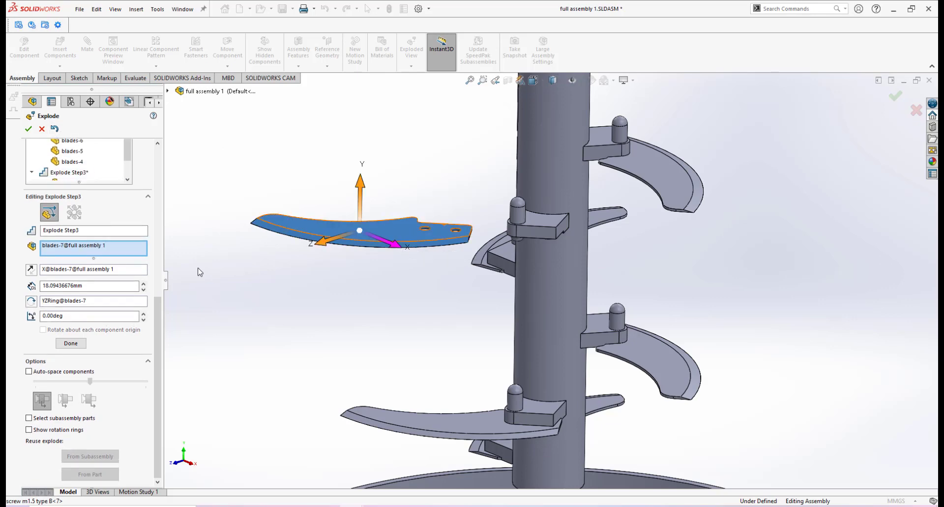
{"action": "left_click", "coordinate": [71, 344]}
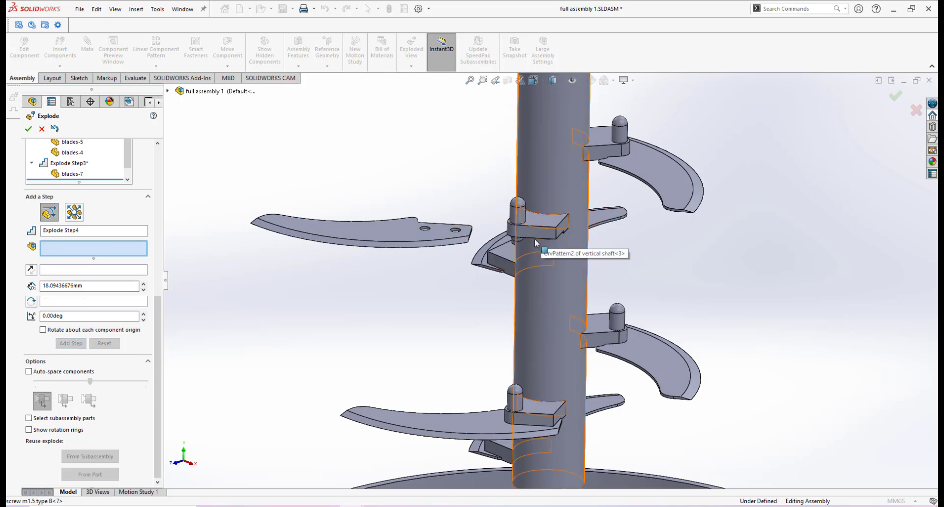
- Add an explode step that moves the removed blade's M1.5 screw about 14 mm down along Y from its shaft mount
{"action": "scroll", "coordinate": [535, 239], "scroll_direction": "down", "scroll_amount": 2}
{"action": "left_click", "coordinate": [514, 244]}
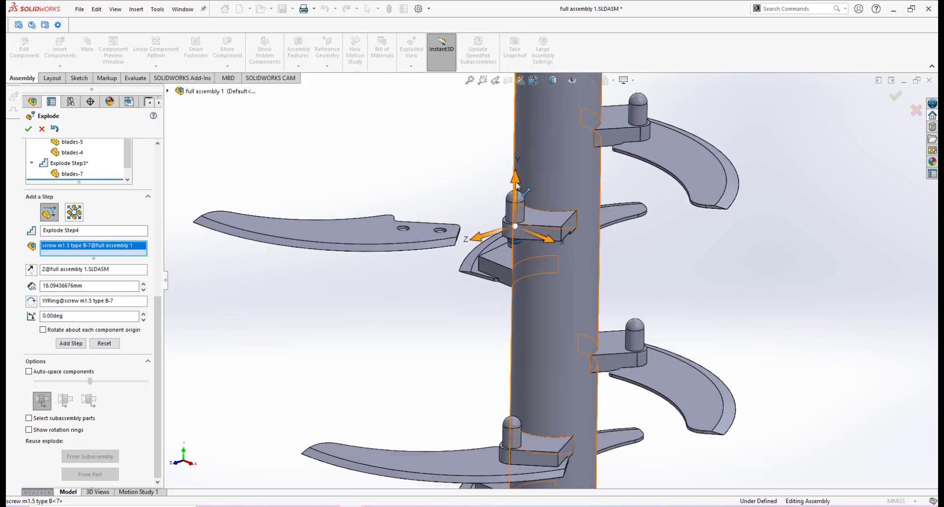
{"action": "left_click_drag", "start_coordinate": [516, 190], "coordinate": [494, 262]}
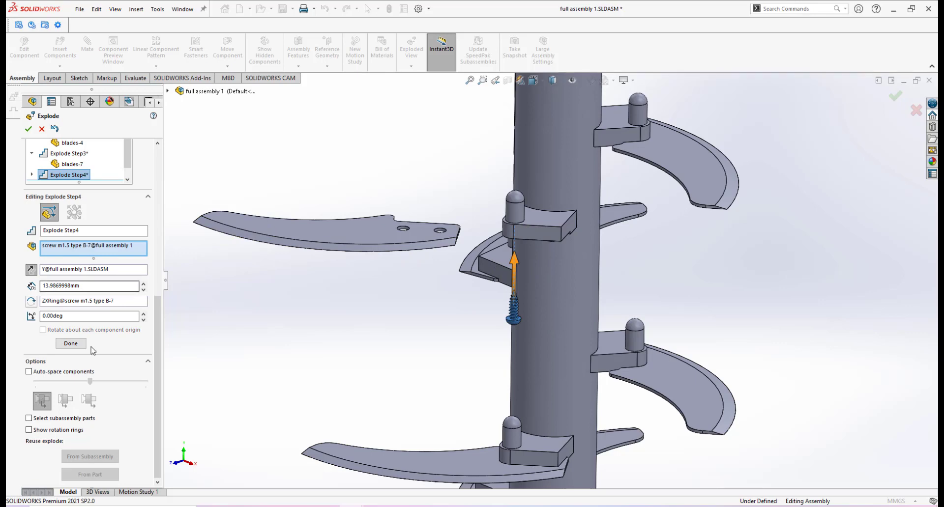
{"action": "left_click", "coordinate": [72, 344]}
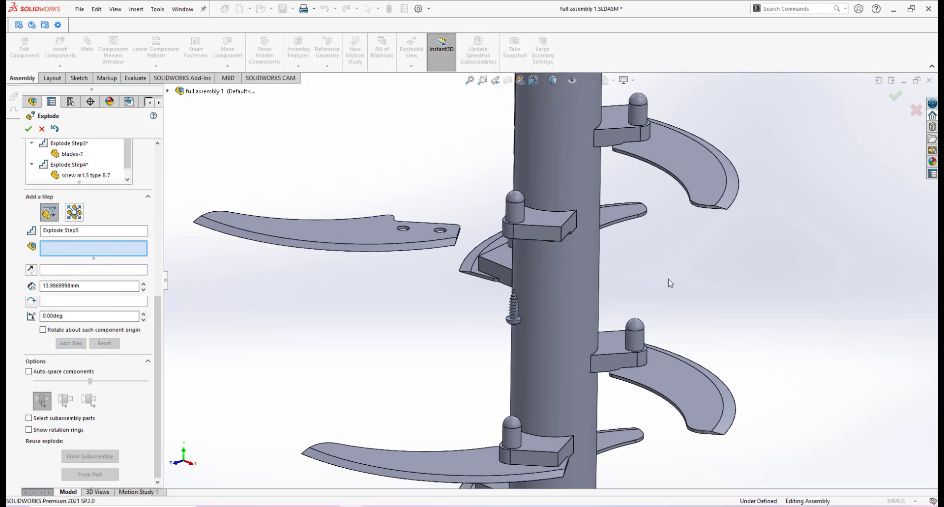
- Add an explode step that moves the mid plate about 169 mm down along Y, from the lid to just above the shaft
{"action": "scroll", "coordinate": [670, 283], "scroll_direction": "up", "scroll_amount": 10}
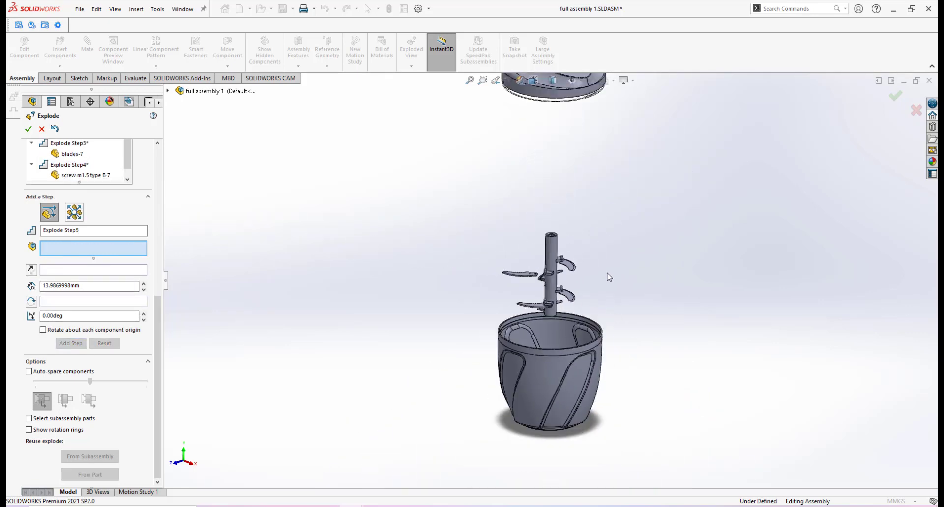
{"action": "scroll", "coordinate": [592, 261], "scroll_direction": "up", "scroll_amount": 5}
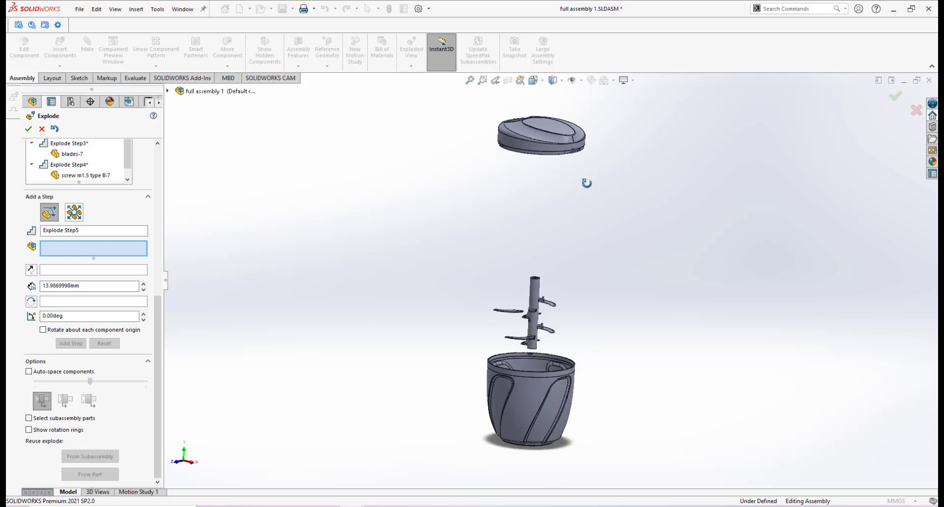
{"action": "middle_click_drag", "start_coordinate": [587, 183], "coordinate": [565, 175]}
{"action": "scroll", "coordinate": [562, 215], "scroll_direction": "down", "scroll_amount": 3}
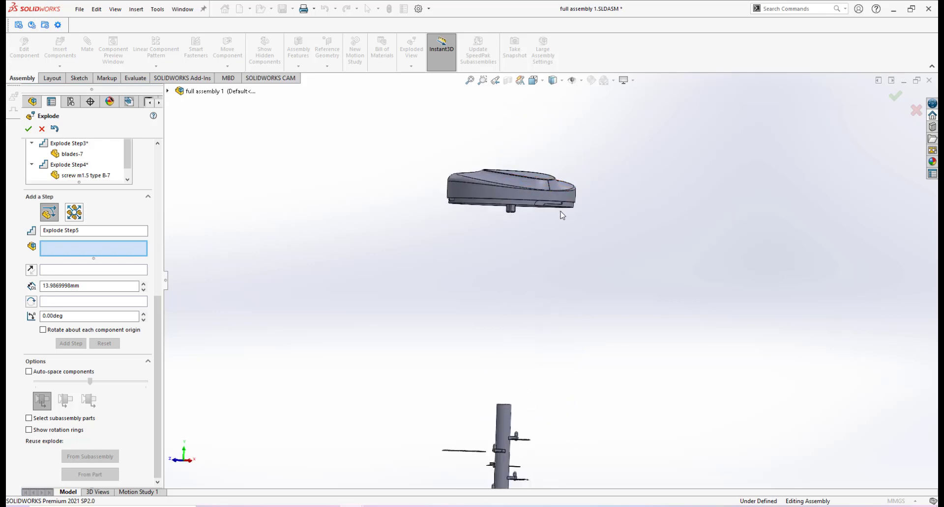
{"action": "scroll", "coordinate": [561, 215], "scroll_direction": "down", "scroll_amount": 2}
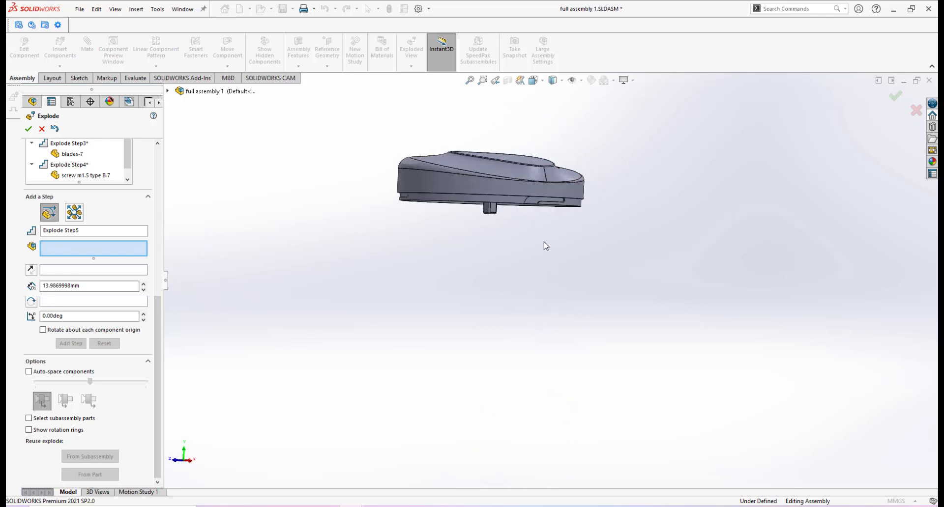
{"action": "left_click", "coordinate": [576, 208]}
{"action": "left_click_drag", "start_coordinate": [491, 152], "coordinate": [470, 339]}
{"action": "scroll", "coordinate": [542, 348], "scroll_direction": "up", "scroll_amount": 5}
{"action": "middle_click_drag", "start_coordinate": [543, 334], "coordinate": [538, 355]}
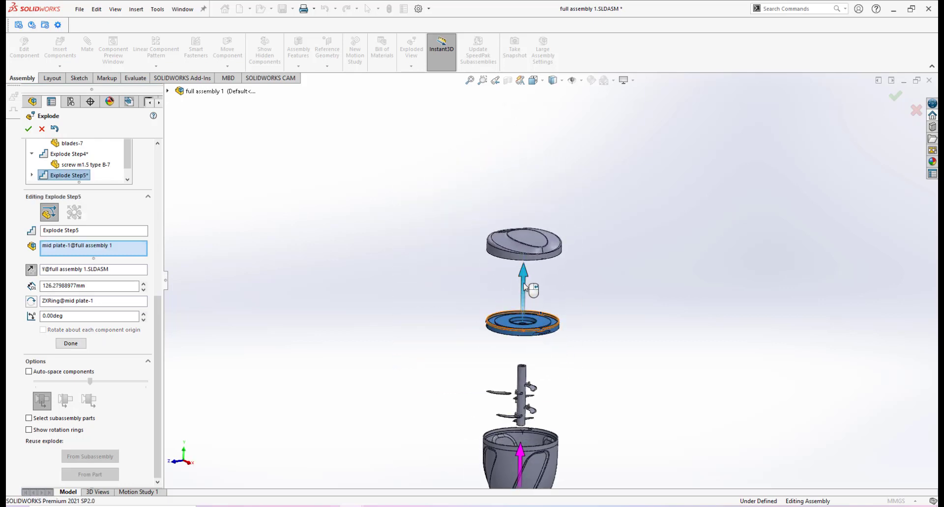
{"action": "left_click_drag", "start_coordinate": [525, 278], "coordinate": [524, 304]}
{"action": "left_click", "coordinate": [71, 343]}
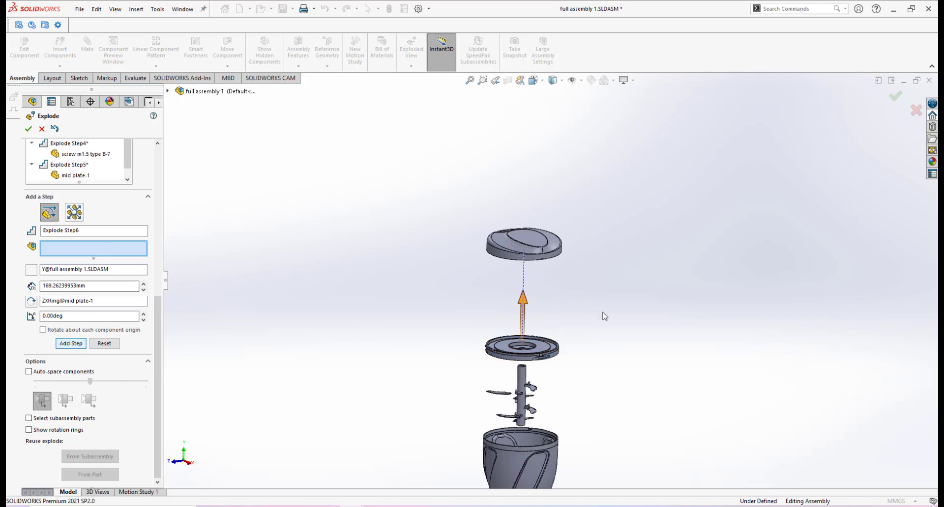
- Add an explode step that moves the internal gear about 137 mm down along Y, from inside the lid to just above the mid plate
{"action": "scroll", "coordinate": [564, 276], "scroll_direction": "down", "scroll_amount": 4}
{"action": "middle_click_drag", "start_coordinate": [525, 238], "coordinate": [493, 235]}
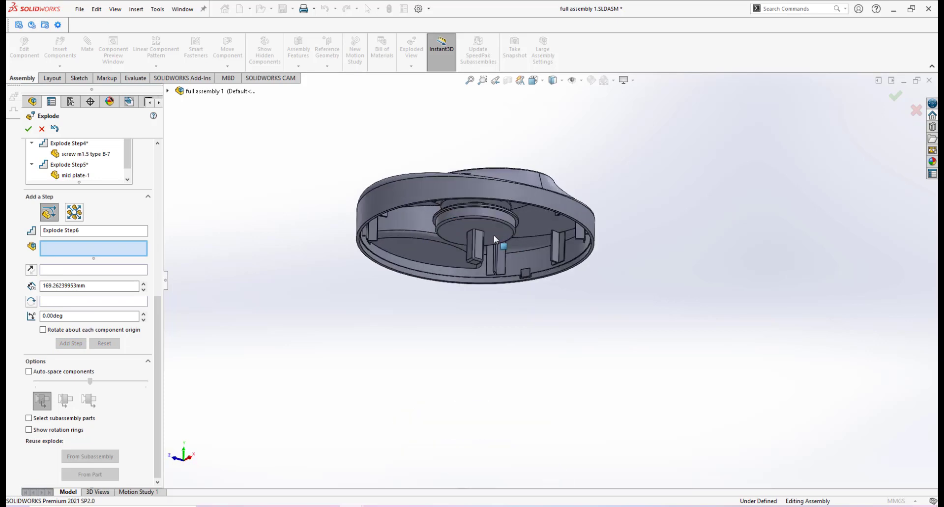
{"action": "left_click", "coordinate": [494, 228]}
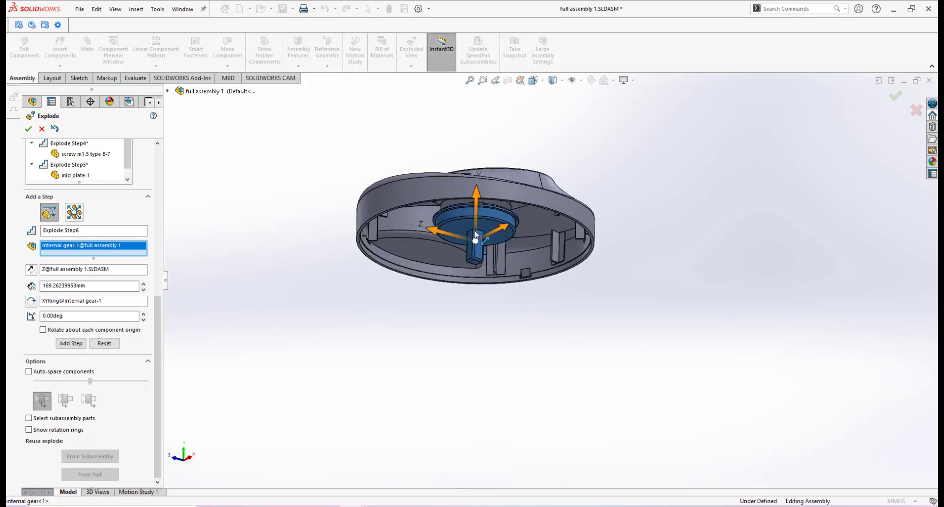
{"action": "left_click_drag", "start_coordinate": [475, 213], "coordinate": [543, 370]}
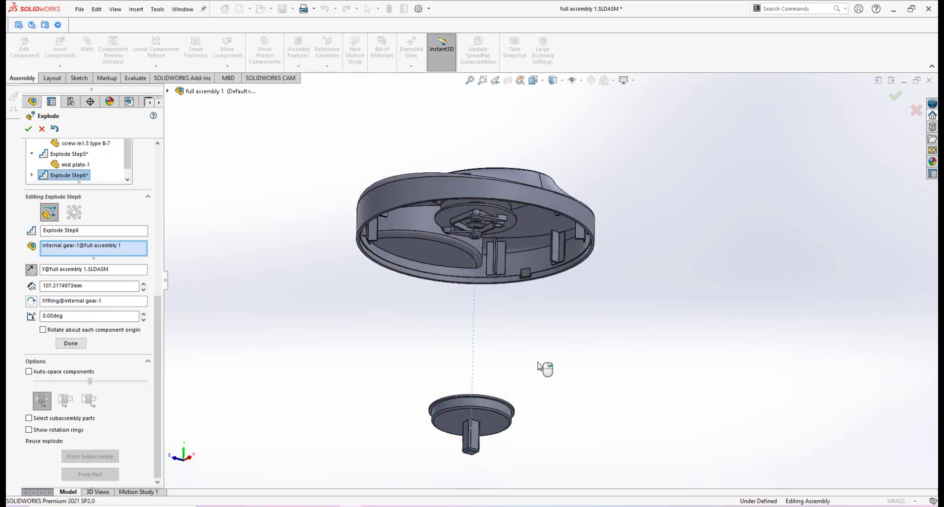
{"action": "middle_click_drag", "start_coordinate": [543, 371], "coordinate": [543, 426]}
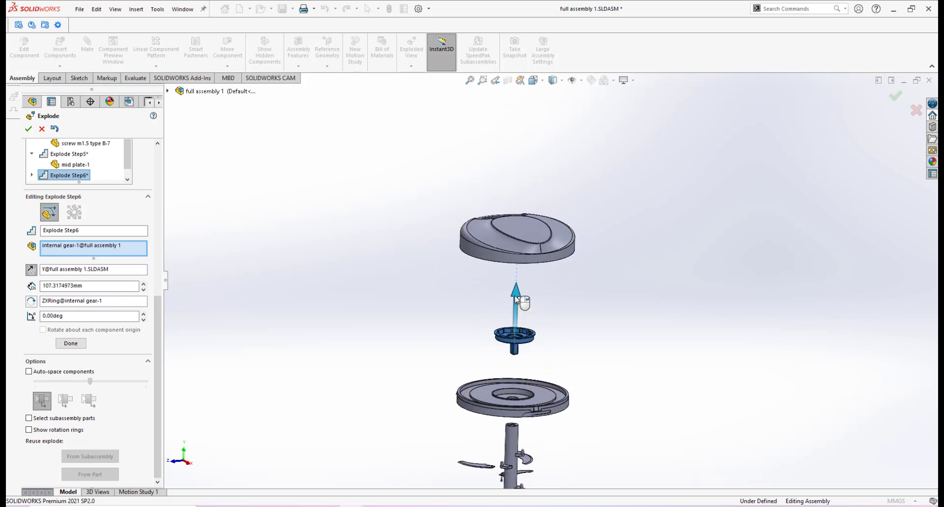
{"action": "left_click_drag", "start_coordinate": [518, 301], "coordinate": [518, 325]}
{"action": "left_click", "coordinate": [71, 344]}
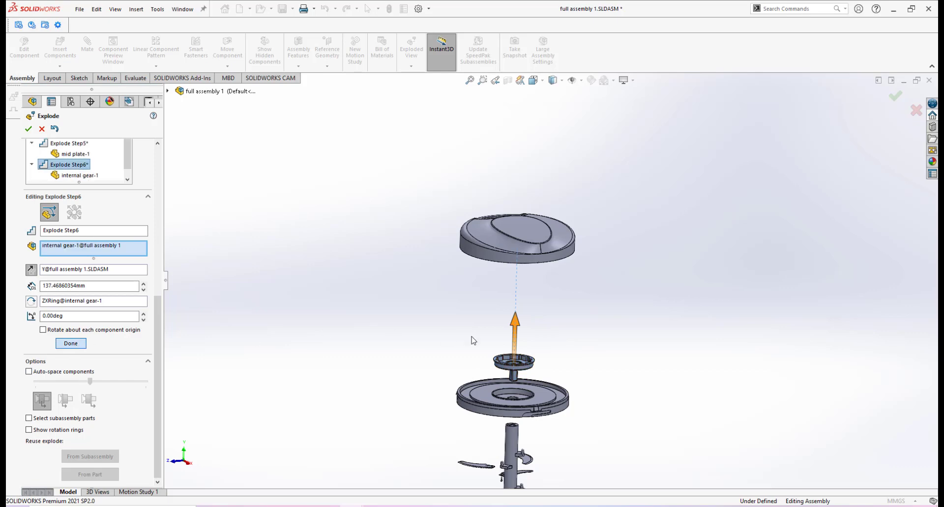
- Select both gear latches on the underside of the lid for the seventh explode step
{"action": "scroll", "coordinate": [569, 314], "scroll_direction": "down", "scroll_amount": 3}
{"action": "middle_click_drag", "start_coordinate": [535, 281], "coordinate": [531, 212]}
{"action": "scroll", "coordinate": [496, 218], "scroll_direction": "down", "scroll_amount": 4}
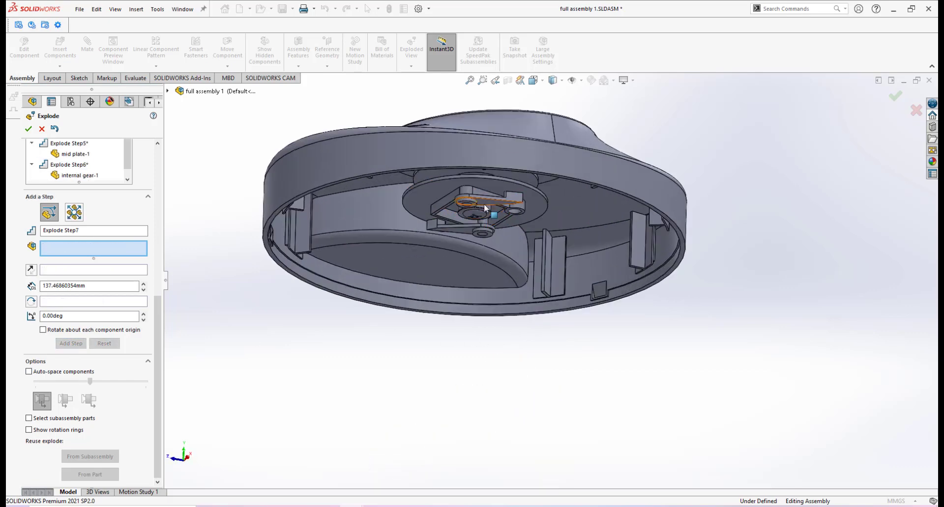
{"action": "left_click", "coordinate": [483, 202]}
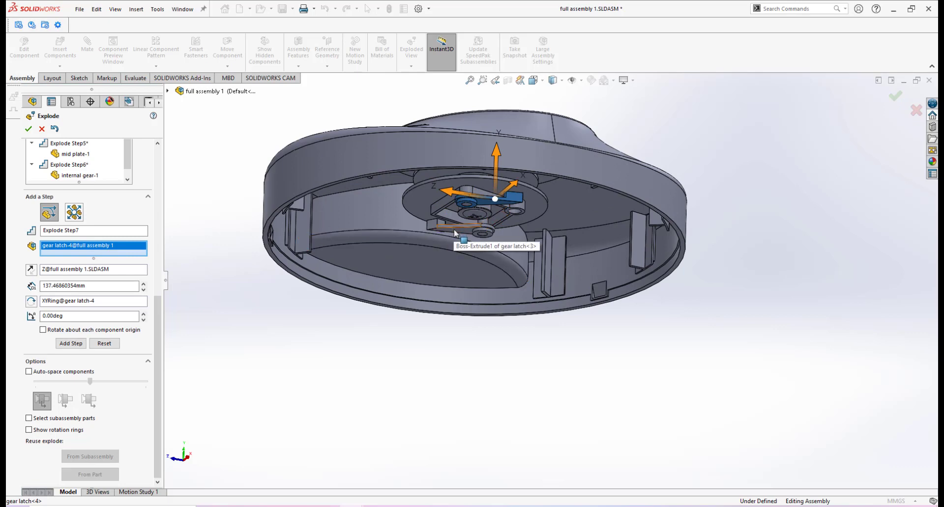
{"action": "left_click", "coordinate": [454, 230]}
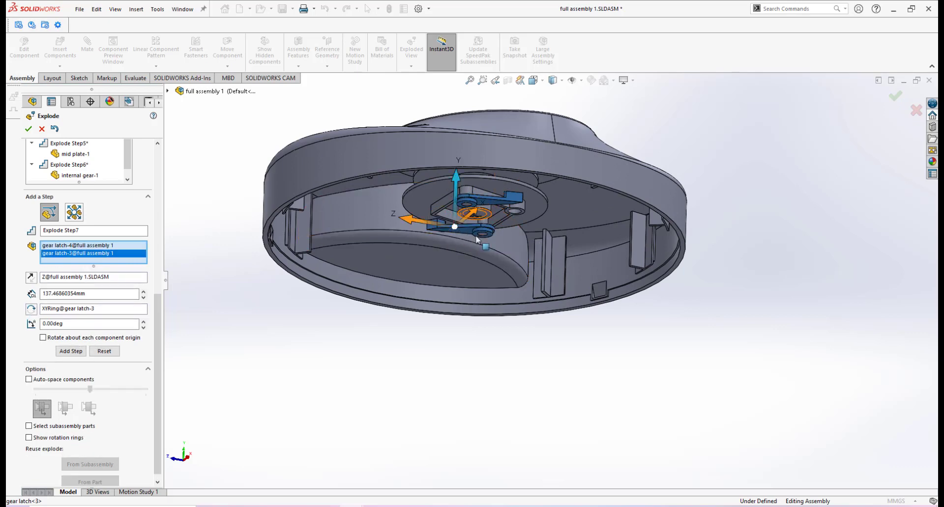
- Move the two gear latches about 120 mm down along Y to just above the internal gear and complete the seventh explode step
{"action": "scroll", "coordinate": [490, 225], "scroll_direction": "up", "scroll_amount": 2}
{"action": "left_click_drag", "start_coordinate": [485, 196], "coordinate": [484, 361]}
{"action": "scroll", "coordinate": [555, 331], "scroll_direction": "up", "scroll_amount": 2}
{"action": "middle_click_drag", "start_coordinate": [556, 332], "coordinate": [530, 279]}
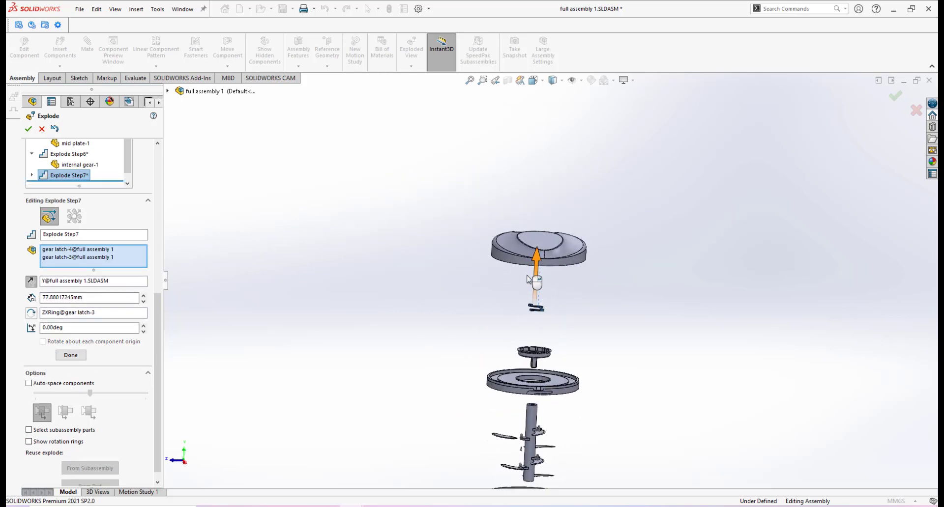
{"action": "left_click_drag", "start_coordinate": [536, 262], "coordinate": [534, 289]}
{"action": "mouse_move", "coordinate": [608, 336]}
{"action": "middle_mouse_down"}
{"action": "mouse_move", "coordinate": [610, 345]}
{"action": "mouse_move", "coordinate": [601, 341]}
{"action": "middle_mouse_up"}
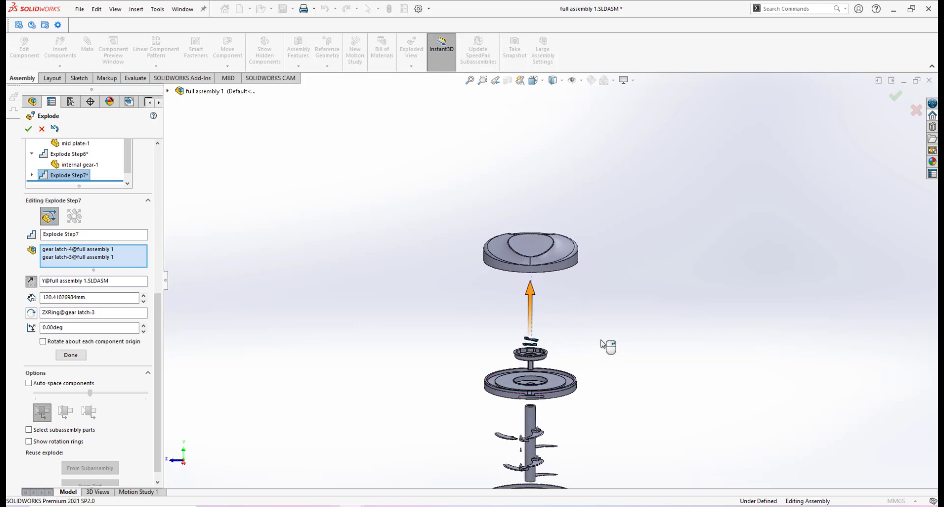
{"action": "scroll", "coordinate": [600, 341], "scroll_direction": "down", "scroll_amount": 1}
{"action": "left_click", "coordinate": [71, 356]}
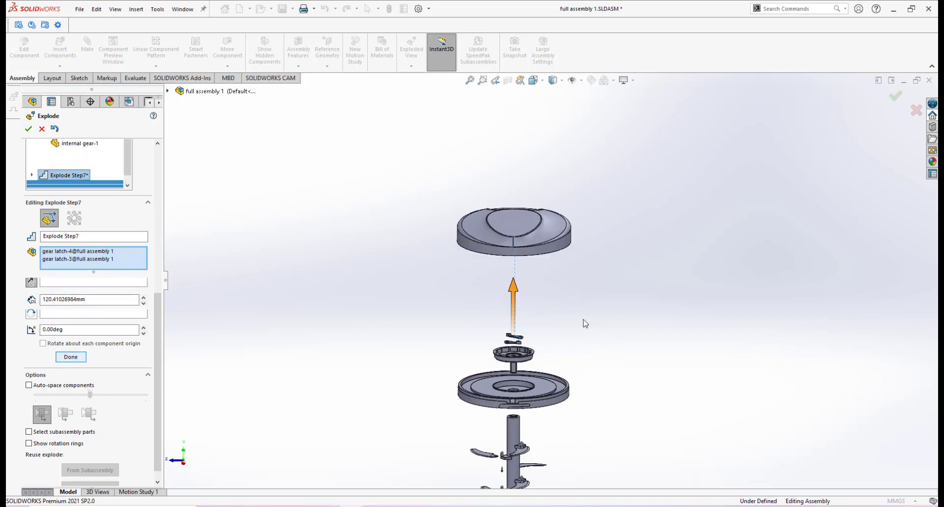
- Add an explode step that moves the M3.5 screw about 108 mm down along Y, from inside the lid to just above the gear latches
{"action": "middle_click_drag", "start_coordinate": [548, 273], "coordinate": [556, 201]}
{"action": "scroll", "coordinate": [526, 261], "scroll_direction": "down", "scroll_amount": 5}
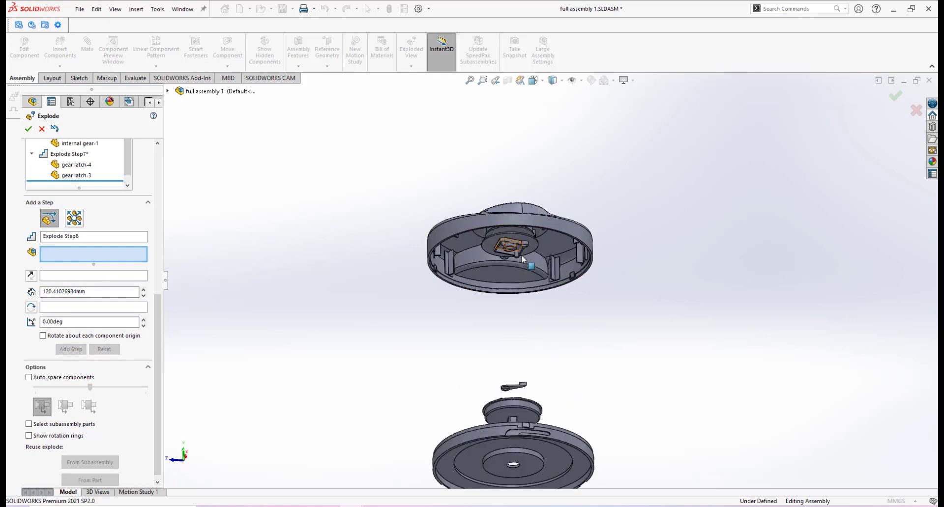
{"action": "middle_click_drag", "start_coordinate": [524, 266], "coordinate": [525, 258]}
{"action": "scroll", "coordinate": [519, 246], "scroll_direction": "down", "scroll_amount": 3}
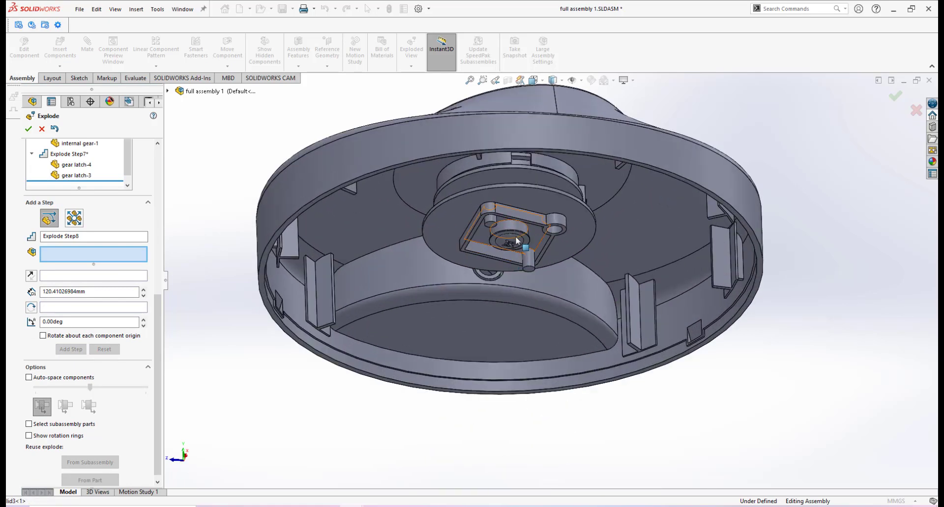
{"action": "left_click", "coordinate": [516, 241]}
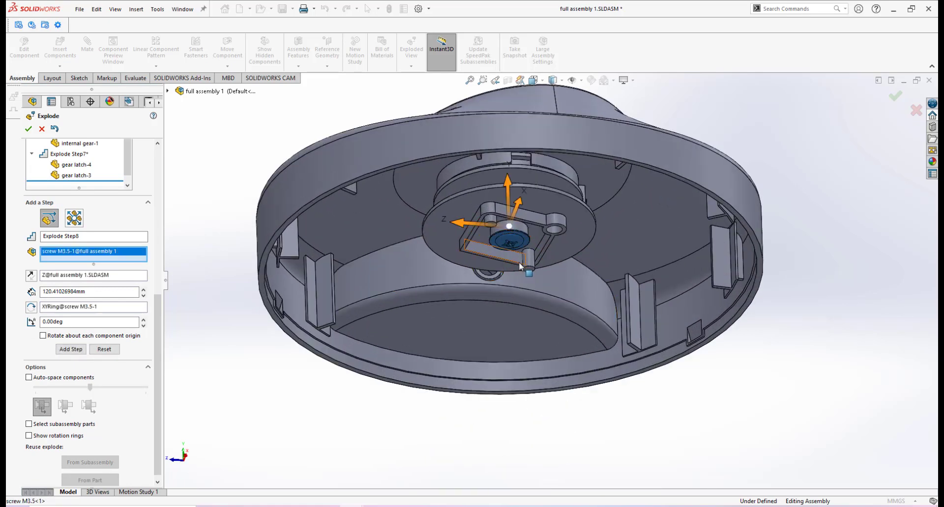
{"action": "left_click_drag", "start_coordinate": [506, 187], "coordinate": [513, 423]}
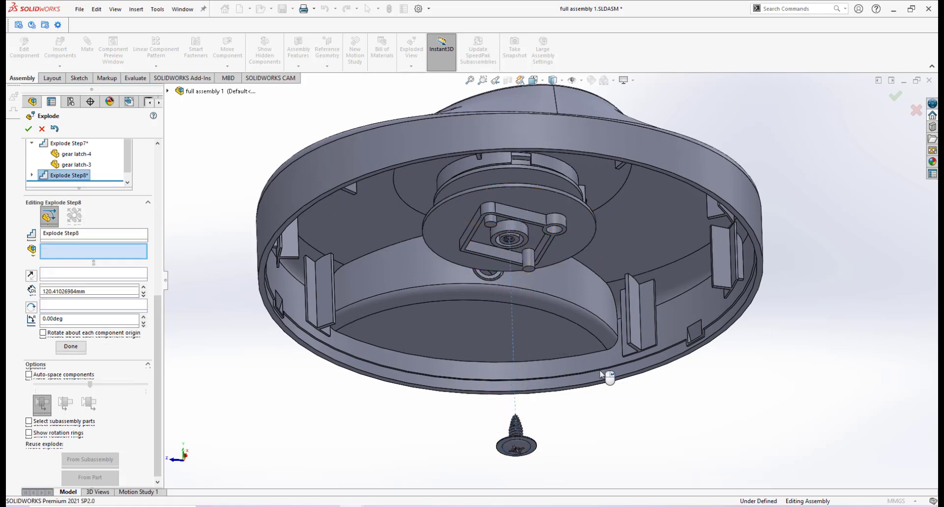
{"action": "scroll", "coordinate": [596, 341], "scroll_direction": "up", "scroll_amount": 5}
{"action": "middle_click_drag", "start_coordinate": [579, 347], "coordinate": [579, 384]}
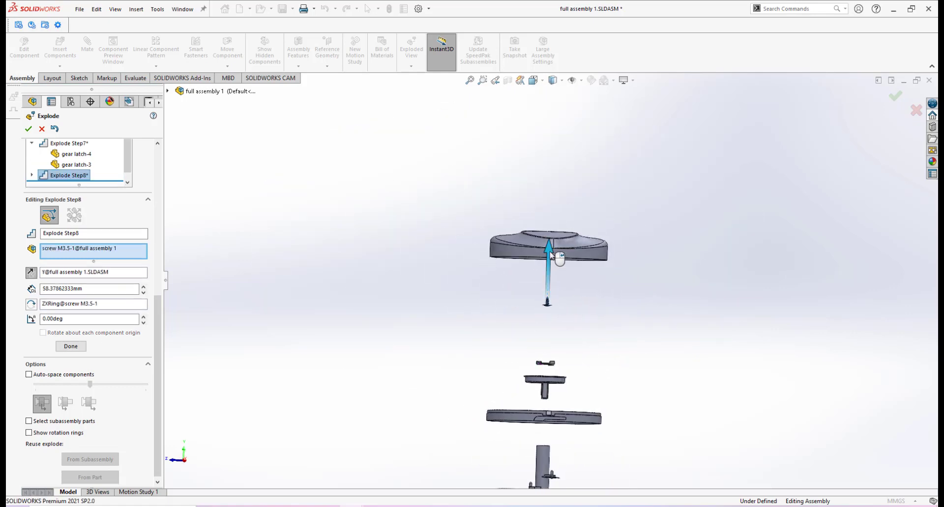
{"action": "left_click_drag", "start_coordinate": [550, 255], "coordinate": [542, 302]}
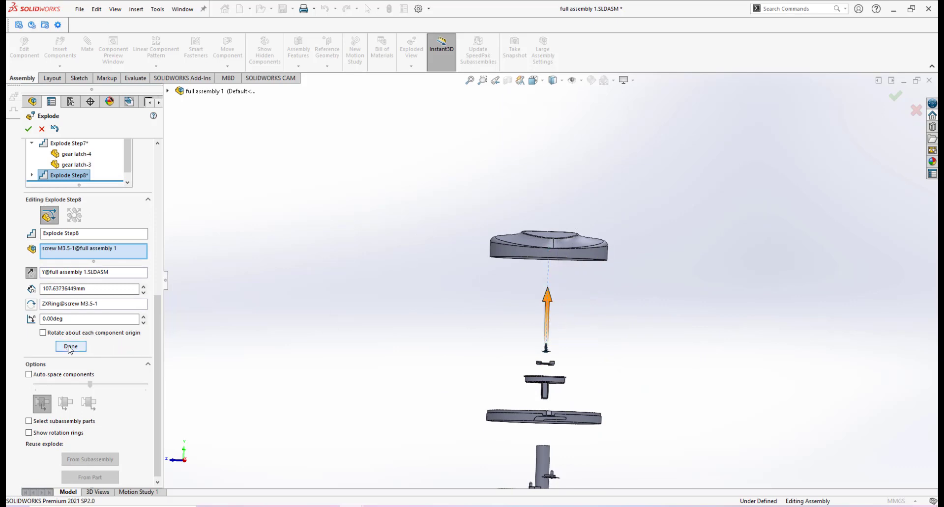
{"action": "left_click", "coordinate": [70, 347]}
- Add an explode step that moves the pulley about 89 mm down along Y, from inside the lid to just above the M3.5 screw
{"action": "scroll", "coordinate": [545, 273], "scroll_direction": "down", "scroll_amount": 3}
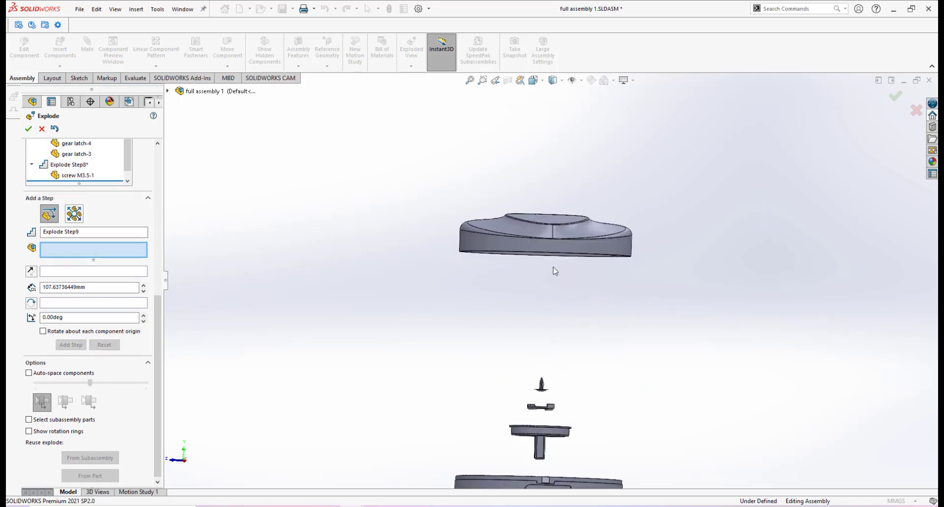
{"action": "middle_click_drag", "start_coordinate": [554, 271], "coordinate": [579, 222]}
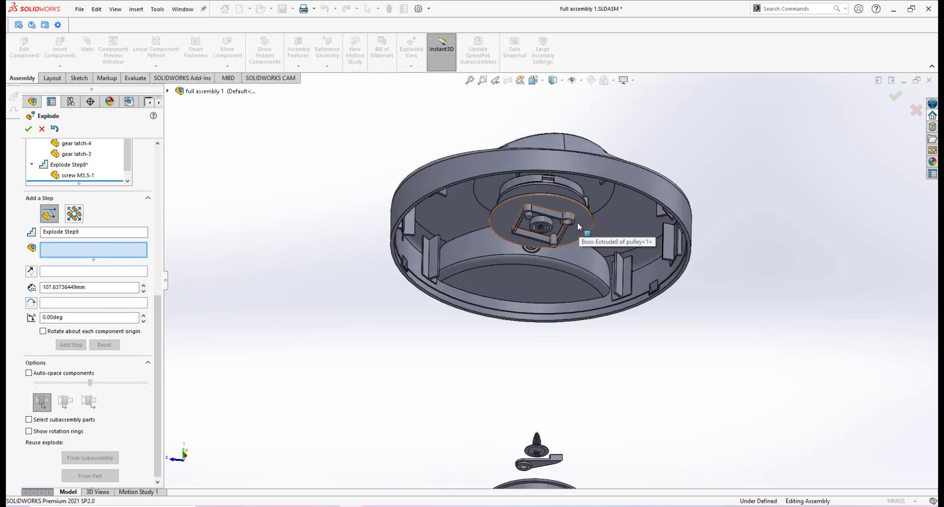
{"action": "left_click", "coordinate": [578, 222]}
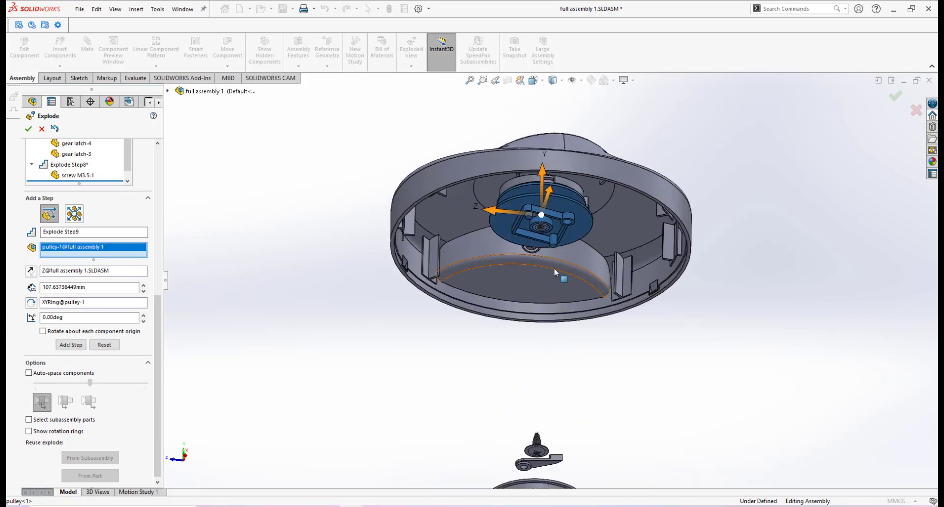
{"action": "left_click_drag", "start_coordinate": [542, 172], "coordinate": [541, 364]}
{"action": "scroll", "coordinate": [618, 327], "scroll_direction": "up", "scroll_amount": 3}
{"action": "middle_click_drag", "start_coordinate": [608, 356], "coordinate": [586, 426]}
{"action": "left_click_drag", "start_coordinate": [554, 271], "coordinate": [555, 275]}
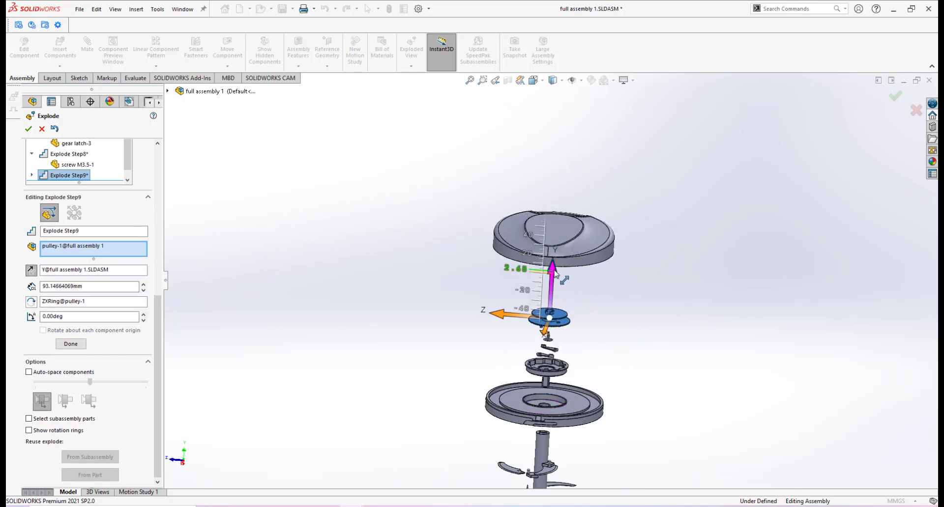
{"action": "left_click", "coordinate": [71, 345]}
- Add an explode step that moves the flat coil spring about 75 mm down along Y, from inside the lid to just above the pulley
{"action": "scroll", "coordinate": [585, 287], "scroll_direction": "down", "scroll_amount": 3}
{"action": "middle_click_drag", "start_coordinate": [569, 274], "coordinate": [527, 264]}
{"action": "scroll", "coordinate": [527, 263], "scroll_direction": "down", "scroll_amount": 4}
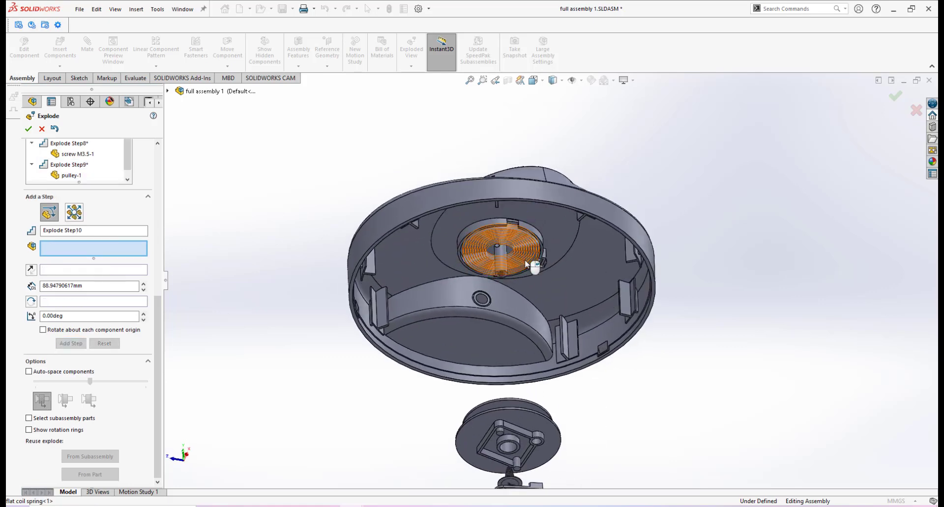
{"action": "scroll", "coordinate": [521, 251], "scroll_direction": "down", "scroll_amount": 2}
{"action": "left_click", "coordinate": [512, 222]}
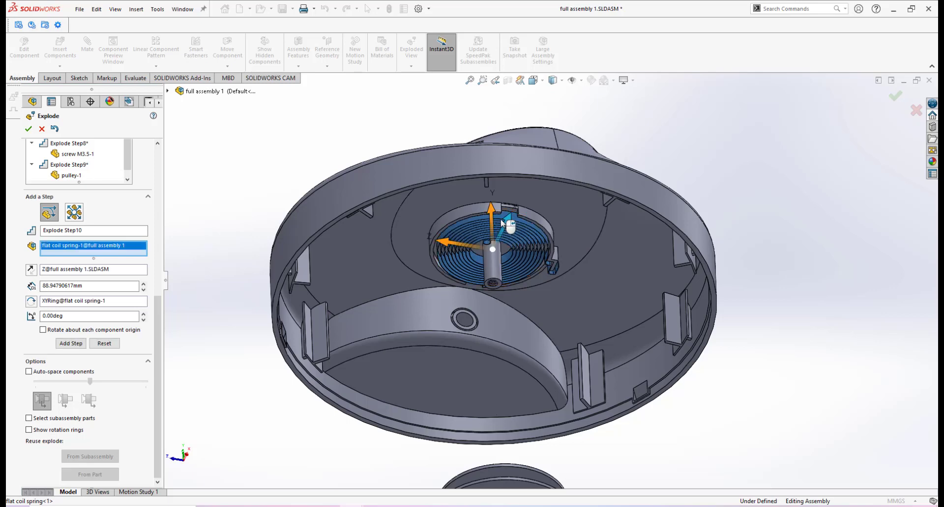
{"action": "left_click_drag", "start_coordinate": [502, 222], "coordinate": [589, 386]}
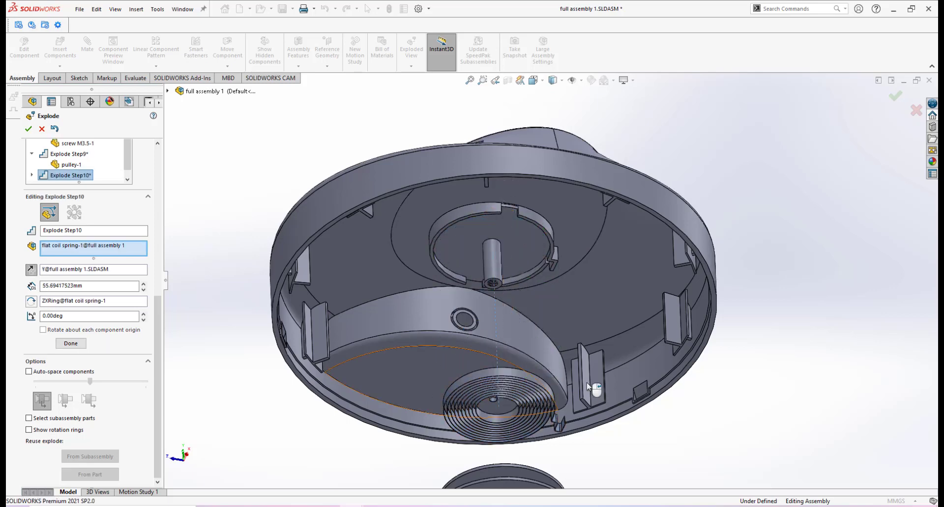
{"action": "scroll", "coordinate": [588, 378], "scroll_direction": "up", "scroll_amount": 9}
{"action": "middle_click_drag", "start_coordinate": [572, 306], "coordinate": [561, 354]}
{"action": "scroll", "coordinate": [565, 300], "scroll_direction": "down", "scroll_amount": 1}
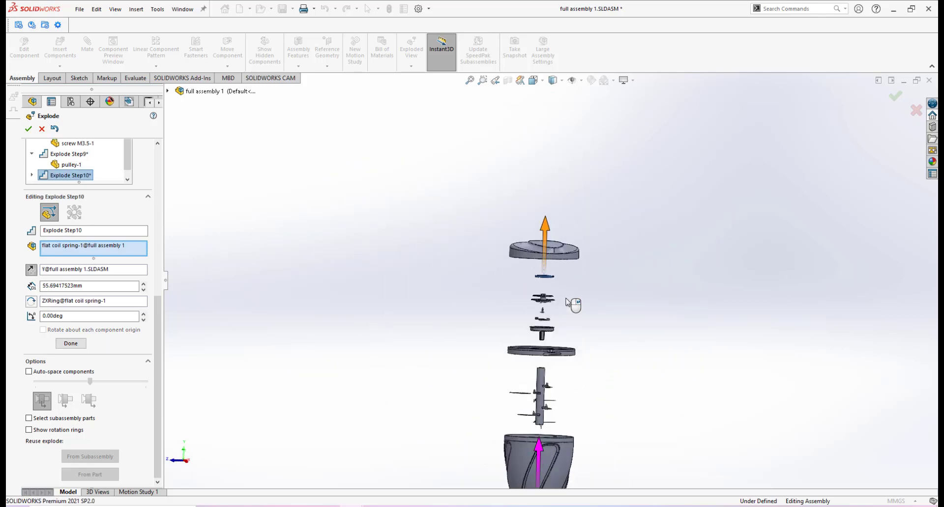
{"action": "scroll", "coordinate": [565, 301], "scroll_direction": "down", "scroll_amount": 2}
{"action": "mouse_move", "coordinate": [546, 293]}
{"action": "middle_mouse_down"}
{"action": "mouse_move", "coordinate": [551, 304]}
{"action": "mouse_move", "coordinate": [552, 295]}
{"action": "middle_mouse_up"}
{"action": "scroll", "coordinate": [551, 286], "scroll_direction": "down", "scroll_amount": 2}
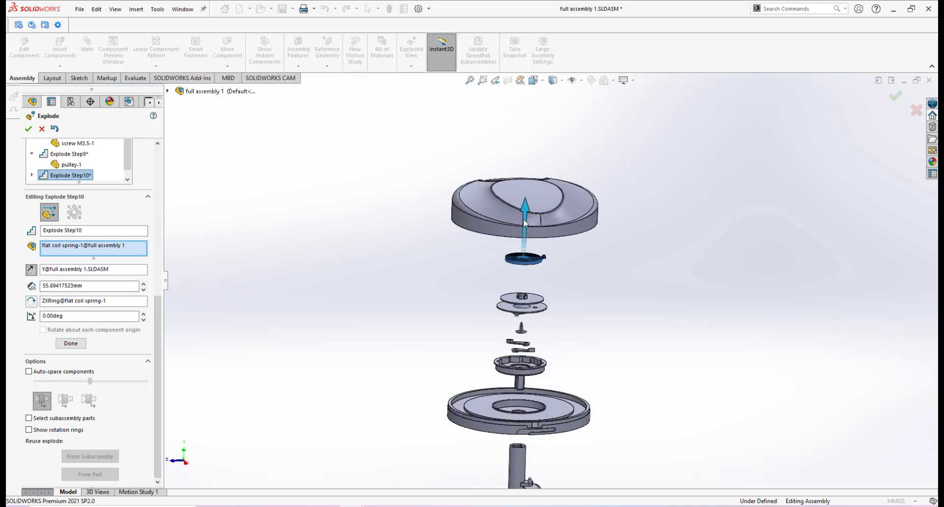
{"action": "left_click_drag", "start_coordinate": [525, 209], "coordinate": [523, 232]}
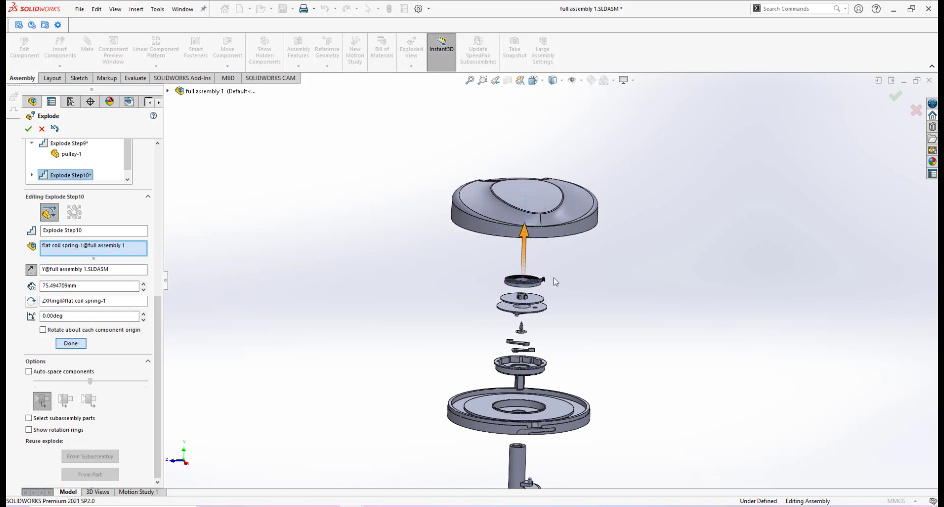
- Add an explode step that moves the baseplate about 60 mm down along Y, from inside the lid to just above the flat coil spring
{"action": "scroll", "coordinate": [551, 236], "scroll_direction": "down", "scroll_amount": 3}
{"action": "middle_click_drag", "start_coordinate": [540, 231], "coordinate": [516, 167]}
{"action": "scroll", "coordinate": [487, 256], "scroll_direction": "down", "scroll_amount": 2}
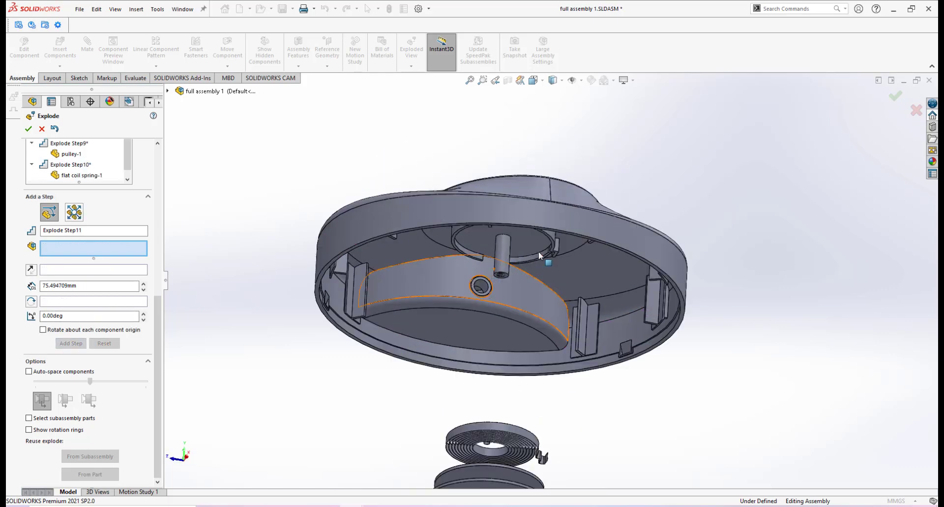
{"action": "left_click", "coordinate": [533, 240]}
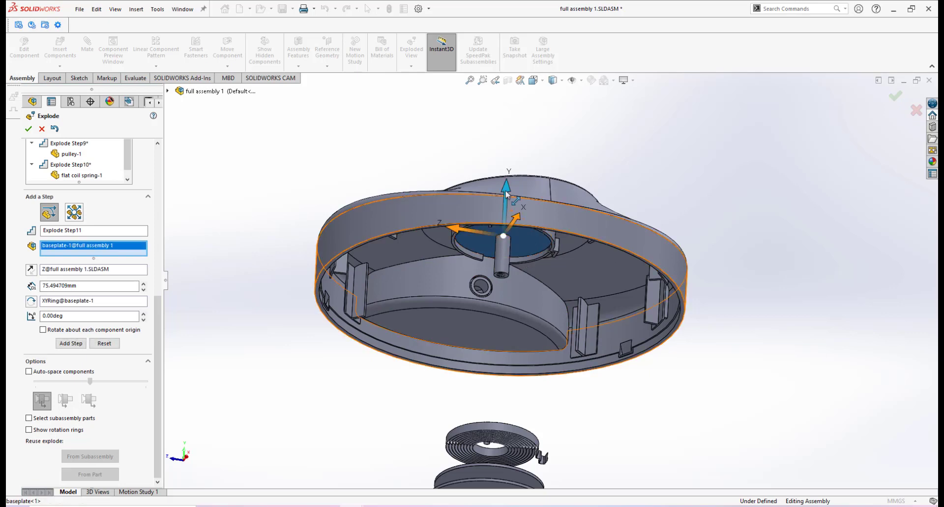
{"action": "left_click_drag", "start_coordinate": [506, 193], "coordinate": [514, 352]}
{"action": "scroll", "coordinate": [602, 391], "scroll_direction": "up", "scroll_amount": 3}
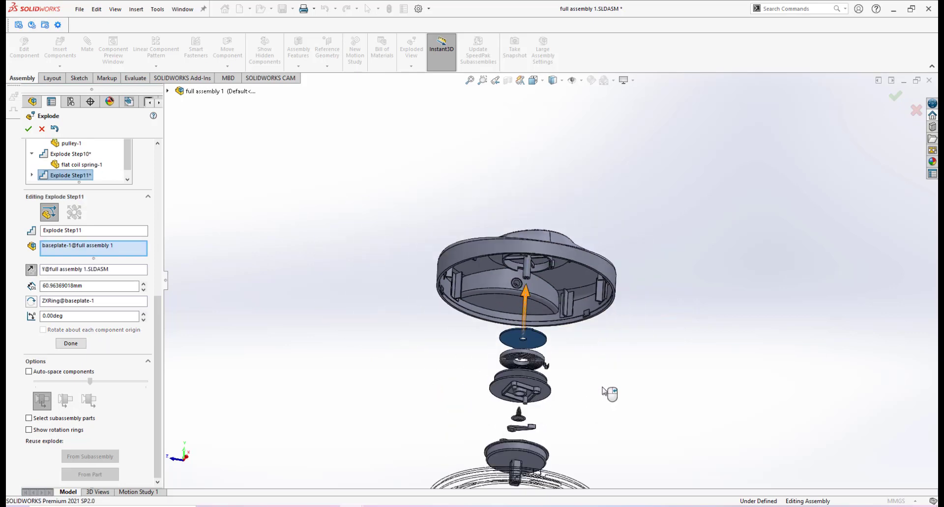
{"action": "middle_click_drag", "start_coordinate": [602, 391], "coordinate": [499, 269]}
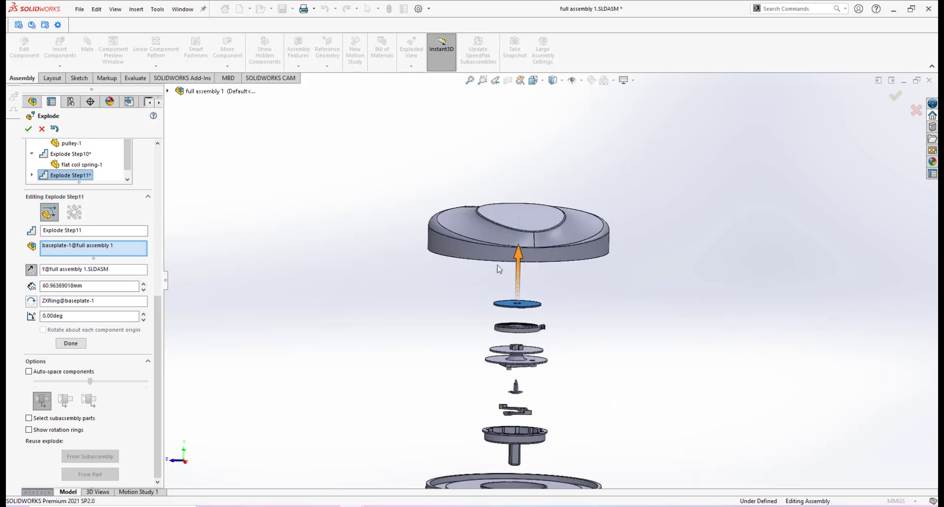
{"action": "scroll", "coordinate": [536, 293], "scroll_direction": "down", "scroll_amount": 2}
{"action": "mouse_move", "coordinate": [547, 300]}
{"action": "middle_mouse_down"}
{"action": "mouse_move", "coordinate": [565, 312]}
{"action": "mouse_move", "coordinate": [567, 293]}
{"action": "mouse_move", "coordinate": [555, 306]}
{"action": "middle_mouse_up"}
{"action": "left_click_drag", "start_coordinate": [513, 266], "coordinate": [512, 265]}
{"action": "left_click", "coordinate": [71, 343]}
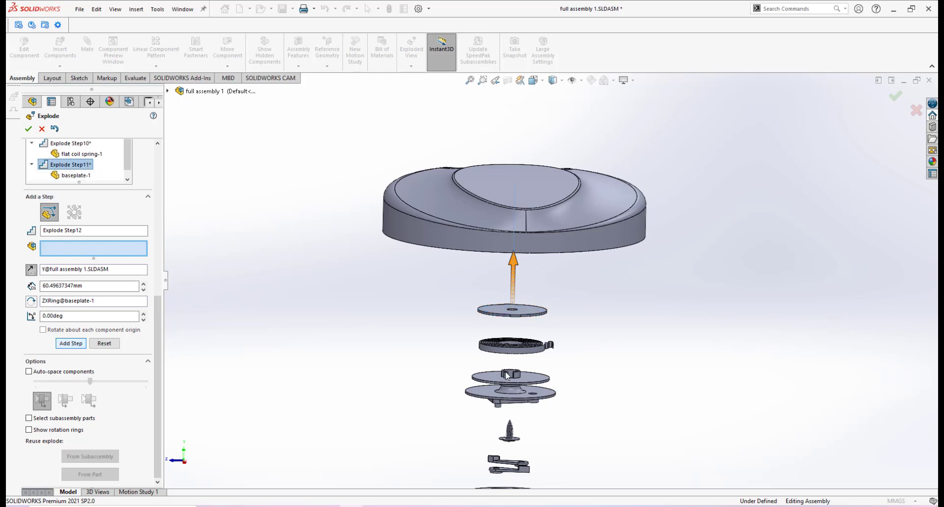
- Add an explode step that moves the handle about 40 mm outward along X, away from the side of the lid
{"action": "middle_click_drag", "start_coordinate": [565, 359], "coordinate": [580, 245]}
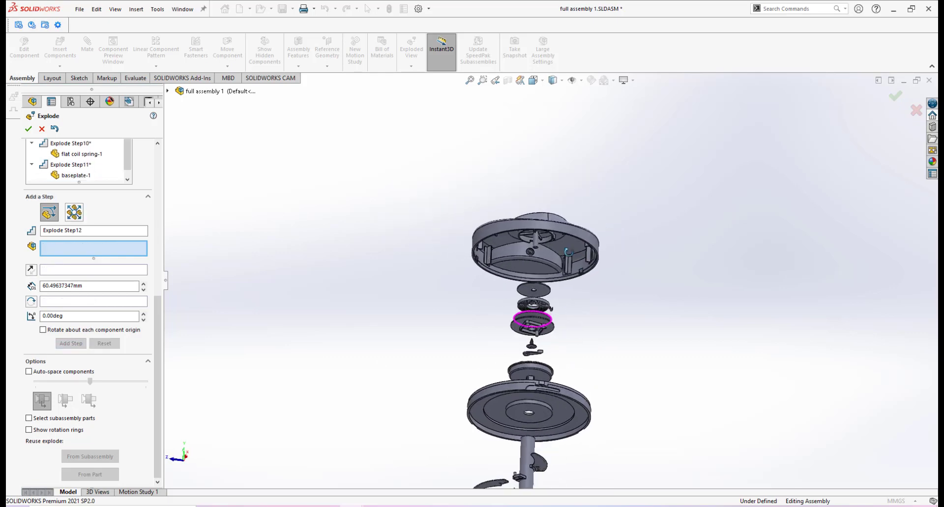
{"action": "scroll", "coordinate": [548, 264], "scroll_direction": "down", "scroll_amount": 3}
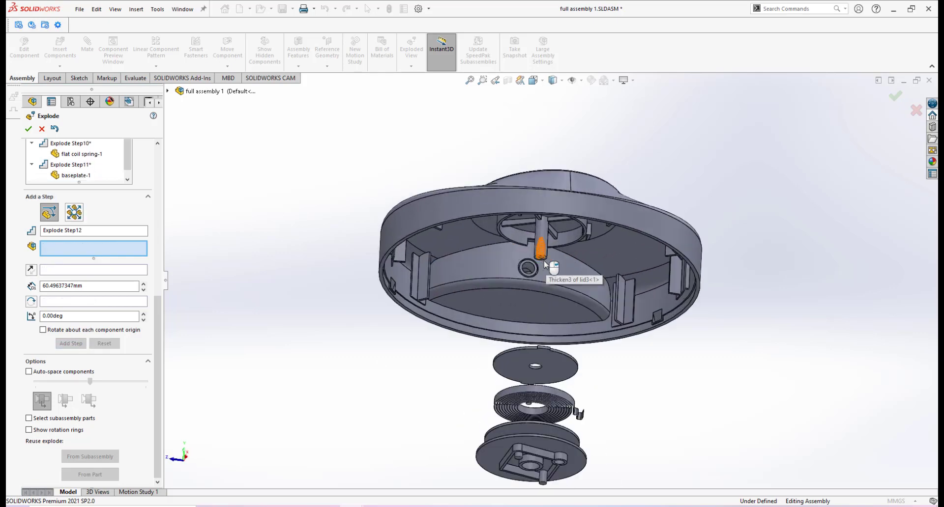
{"action": "middle_click_drag", "start_coordinate": [537, 268], "coordinate": [483, 249]}
{"action": "scroll", "coordinate": [466, 234], "scroll_direction": "down", "scroll_amount": 2}
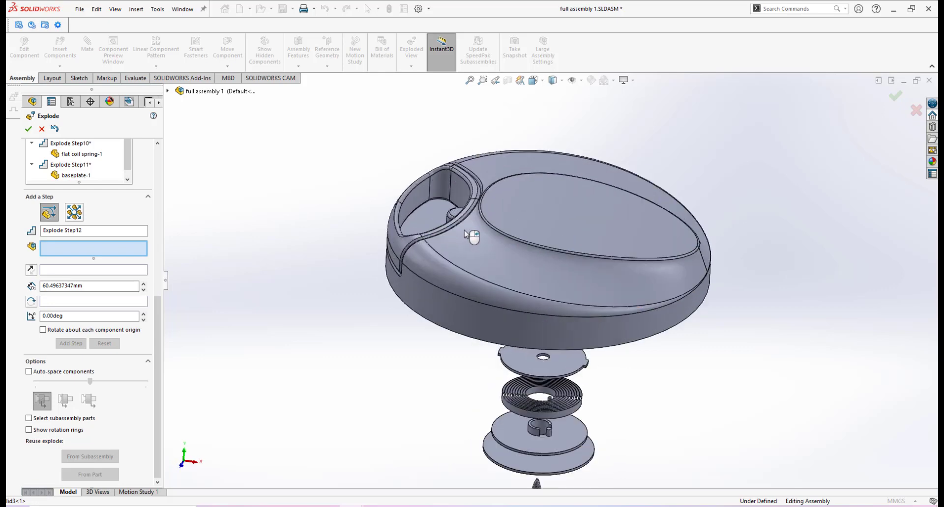
{"action": "left_click", "coordinate": [415, 203]}
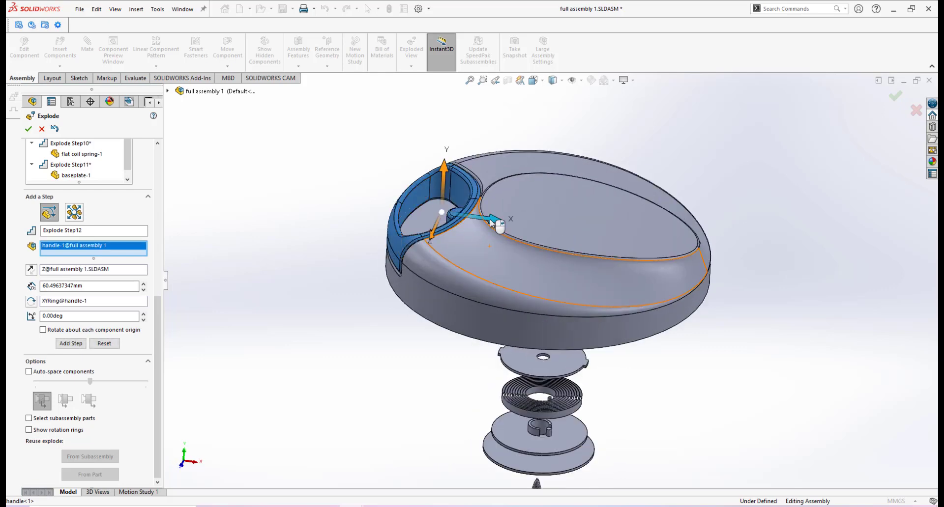
{"action": "left_click_drag", "start_coordinate": [492, 222], "coordinate": [386, 215]}
{"action": "left_click", "coordinate": [71, 343]}
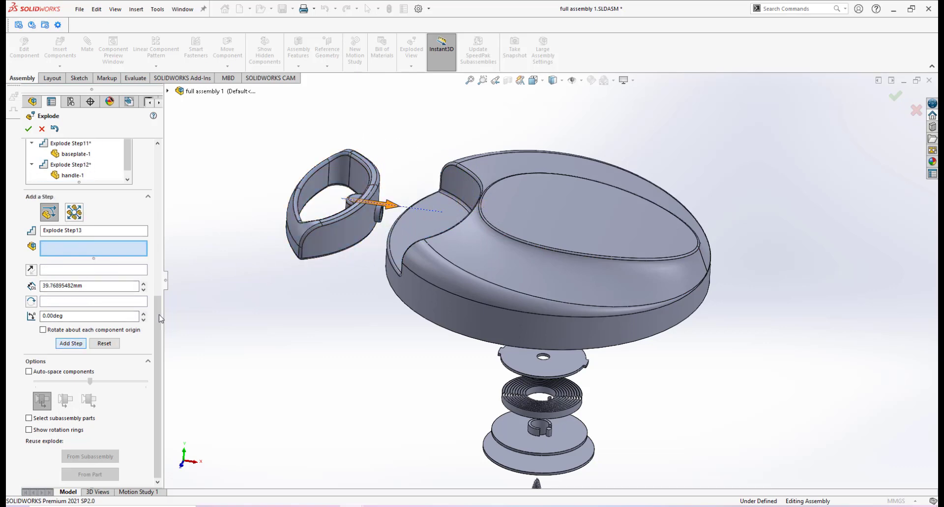
- Add an explode step that moves the rubber ring about 28 mm down along Y, from the underside of the container
{"action": "scroll", "coordinate": [548, 295], "scroll_direction": "up", "scroll_amount": 3}
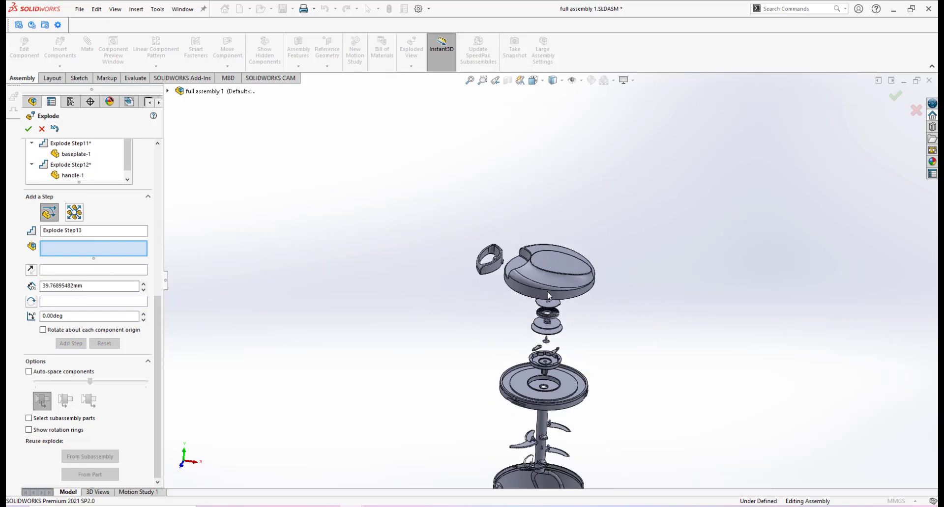
{"action": "scroll", "coordinate": [602, 347], "scroll_direction": "up", "scroll_amount": 4}
{"action": "scroll", "coordinate": [561, 428], "scroll_direction": "down", "scroll_amount": 3}
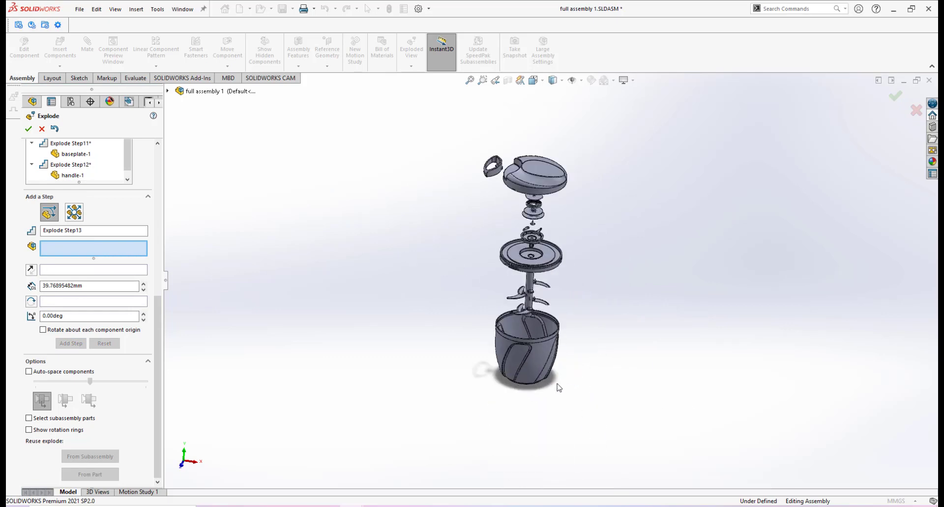
{"action": "middle_click_drag", "start_coordinate": [543, 354], "coordinate": [533, 299]}
{"action": "scroll", "coordinate": [538, 375], "scroll_direction": "down", "scroll_amount": 3}
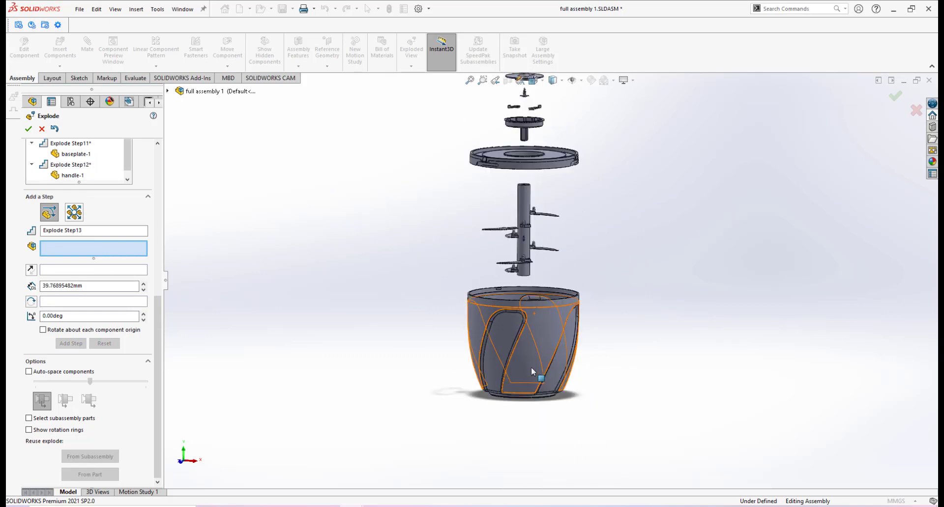
{"action": "middle_click_drag", "start_coordinate": [537, 375], "coordinate": [534, 344]}
{"action": "middle_click", "coordinate": [534, 373]}
{"action": "scroll", "coordinate": [533, 392], "scroll_direction": "up", "scroll_amount": 2}
{"action": "scroll", "coordinate": [534, 394], "scroll_direction": "down", "scroll_amount": 6}
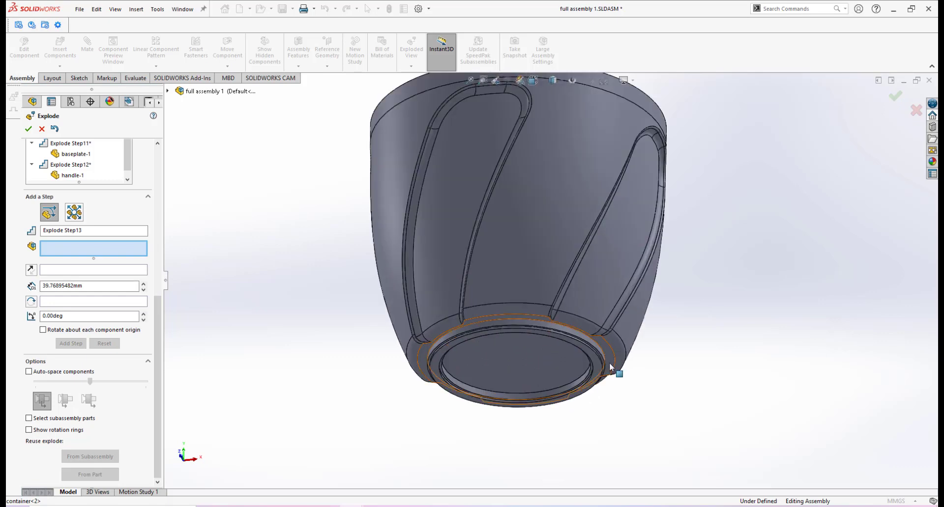
{"action": "left_click", "coordinate": [595, 359]}
{"action": "middle_click_drag", "start_coordinate": [552, 341], "coordinate": [534, 397]}
{"action": "left_click_drag", "start_coordinate": [530, 261], "coordinate": [530, 297]}
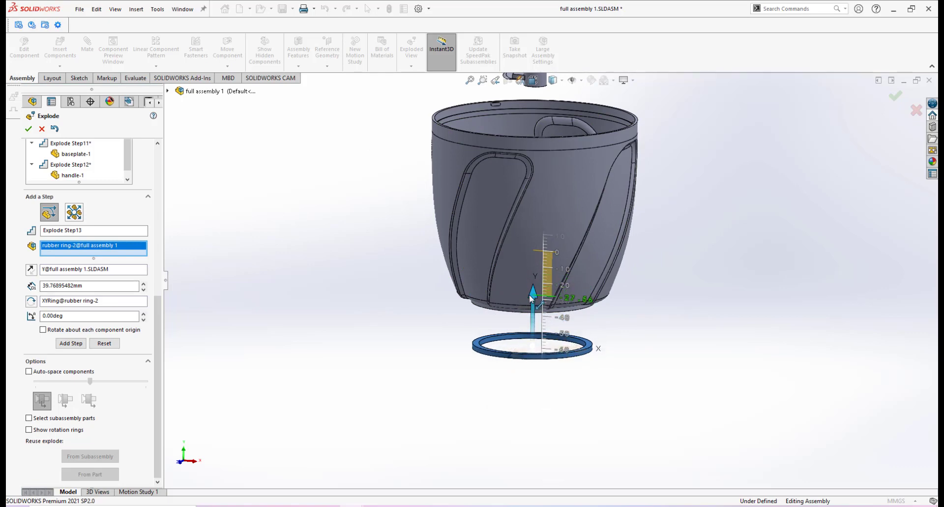
{"action": "left_click", "coordinate": [70, 344]}
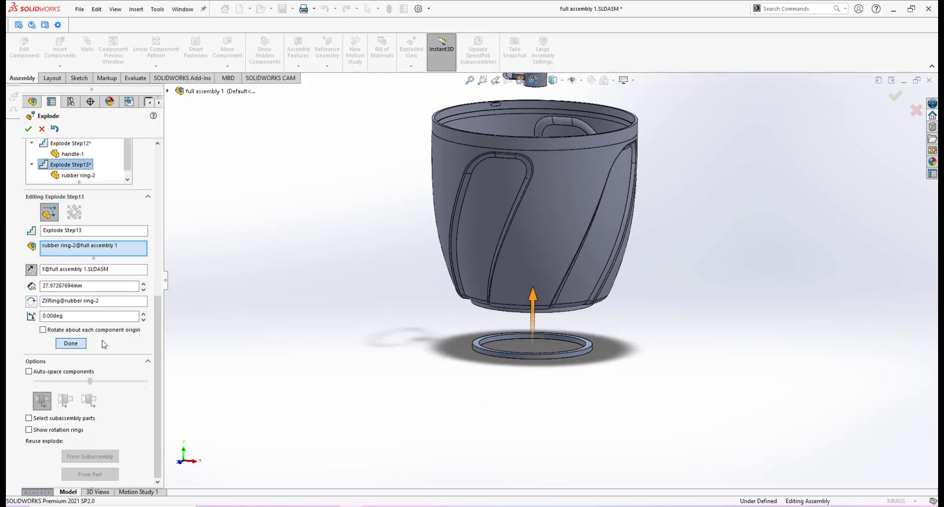
- Accept the exploded view and orient the assembly to the isometric view
{"action": "left_click", "coordinate": [29, 130]}
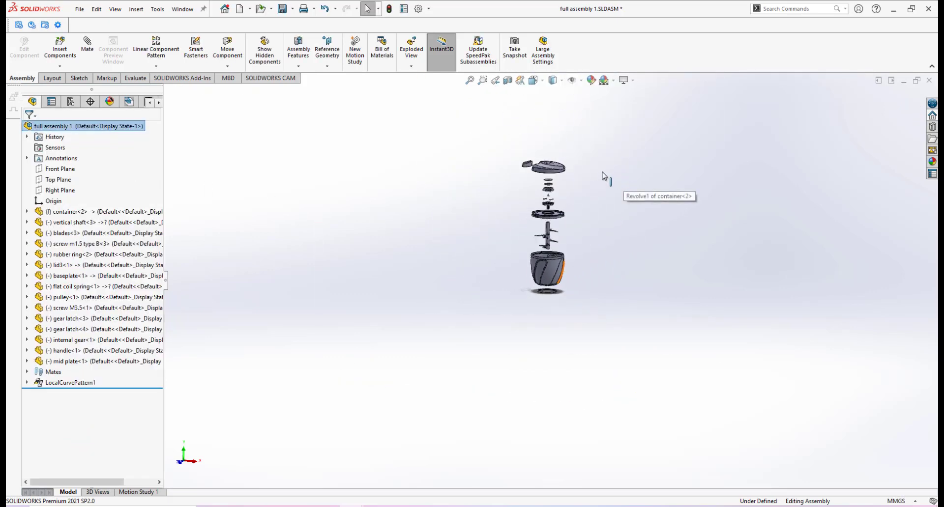
{"action": "key", "text": "space"}
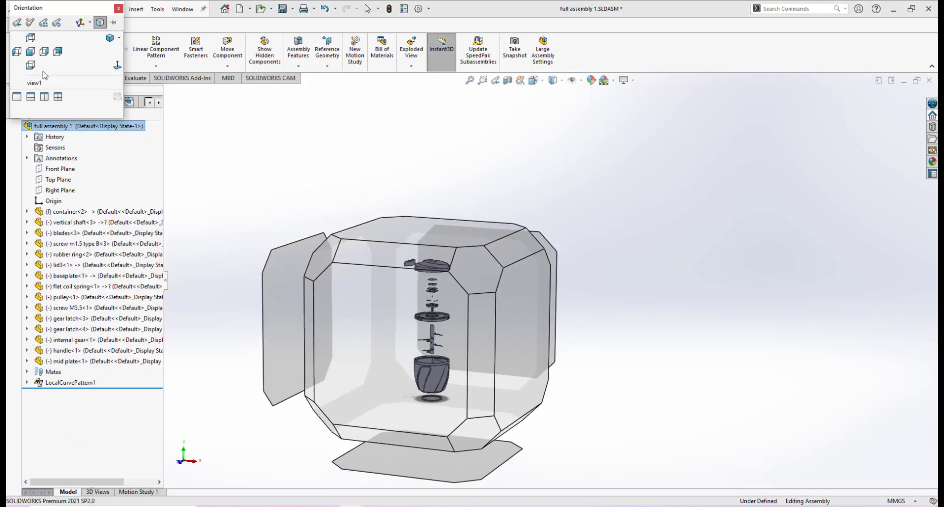
{"action": "left_click", "coordinate": [497, 206]}
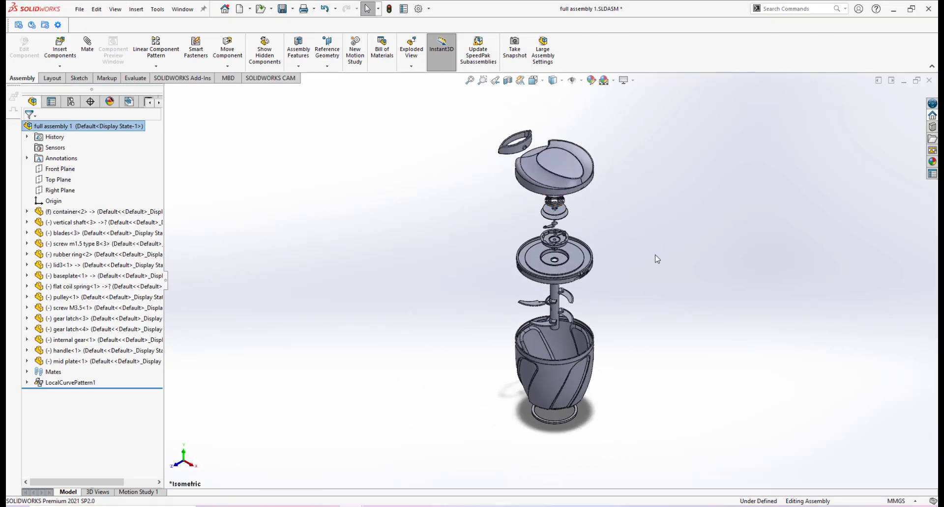
{"action": "mouse_move", "coordinate": [648, 258]}
{"action": "middle_mouse_down"}
{"action": "mouse_move", "coordinate": [653, 202]}
{"action": "mouse_move", "coordinate": [654, 233]}
{"action": "mouse_move", "coordinate": [634, 251]}
{"action": "middle_mouse_up"}
{"action": "scroll", "coordinate": [619, 257], "scroll_direction": "down", "scroll_amount": 2}
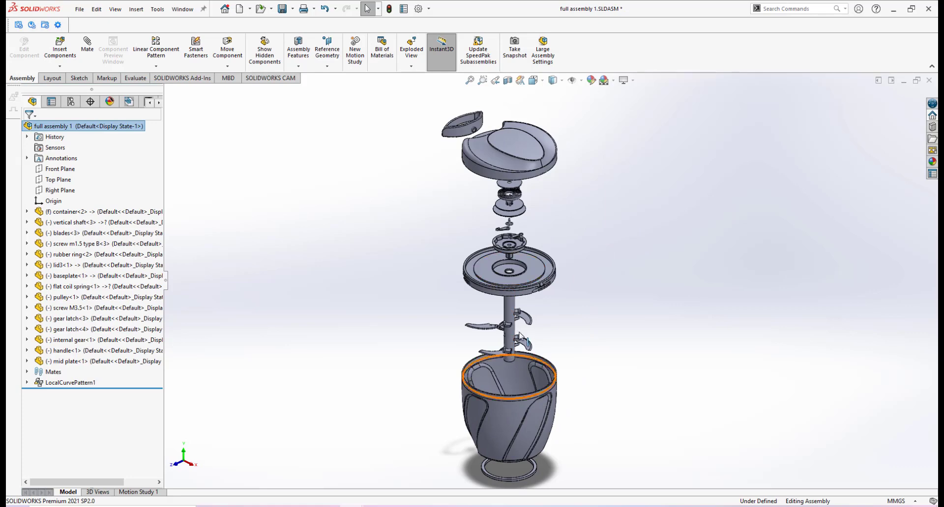
{"action": "scroll", "coordinate": [540, 360], "scroll_direction": "up", "scroll_amount": 2}
{"action": "scroll", "coordinate": [540, 360], "scroll_direction": "down", "scroll_amount": 2}
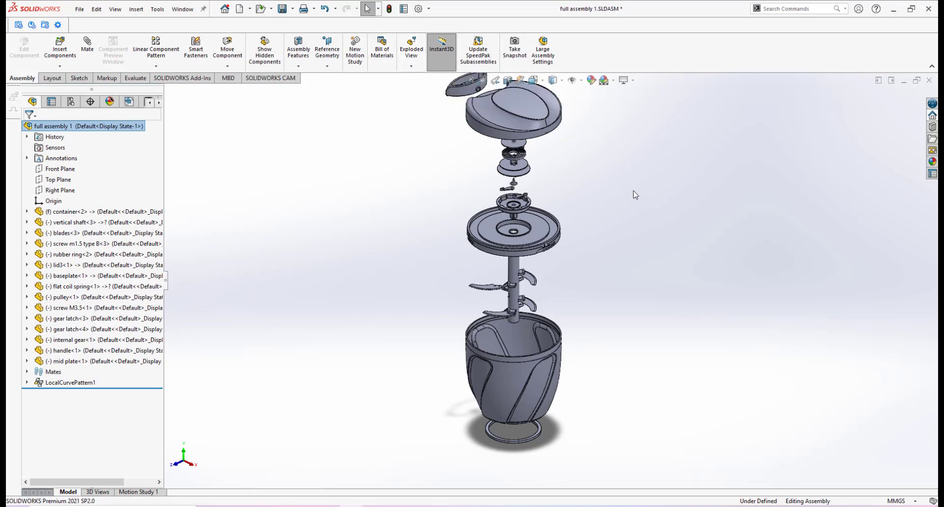
{"action": "scroll", "coordinate": [664, 199], "scroll_direction": "up", "scroll_amount": 1}
{"action": "scroll", "coordinate": [664, 199], "scroll_direction": "down", "scroll_amount": 1}
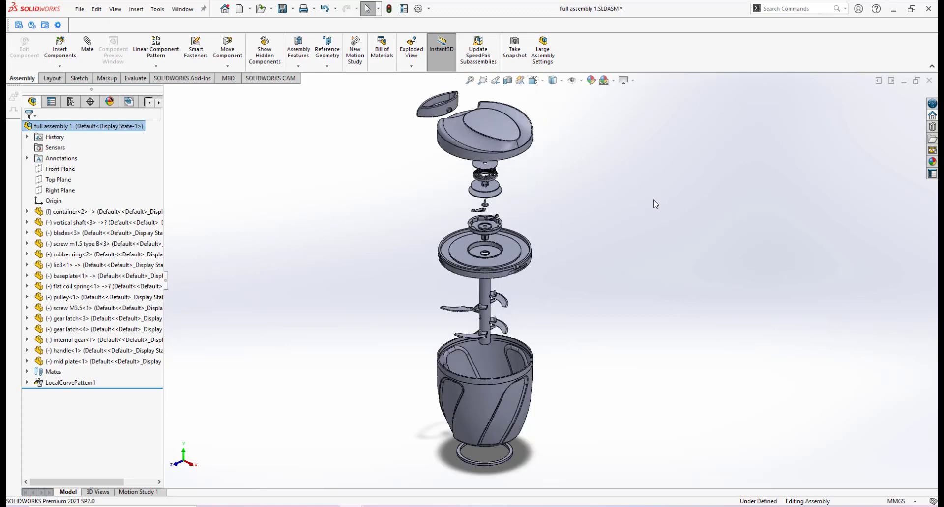
- Open Exploded View1 of the assembly's Default configuration for editing
{"action": "left_click", "coordinate": [71, 102]}
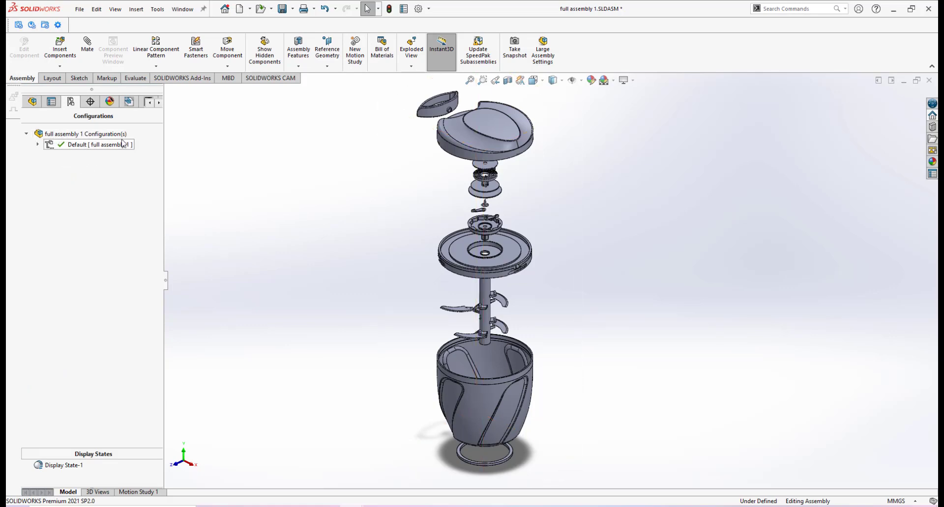
{"action": "left_click", "coordinate": [38, 145]}
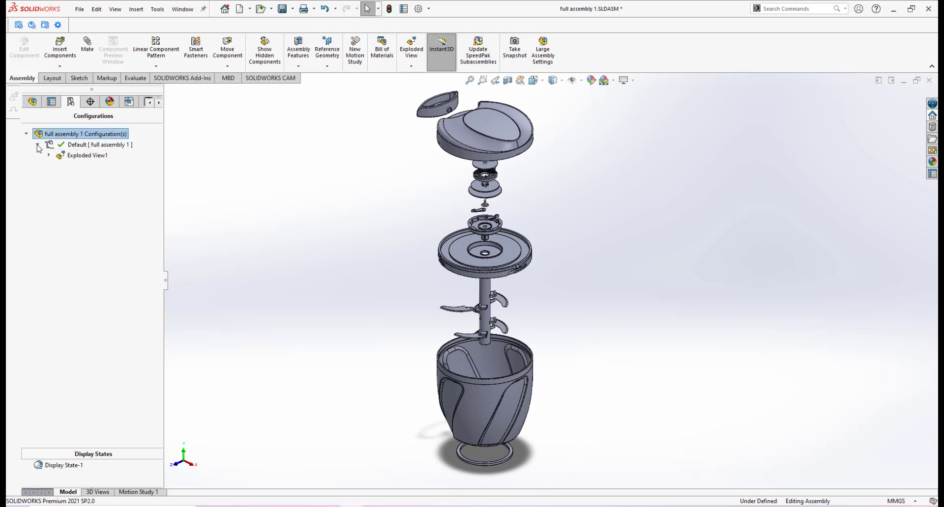
{"action": "left_click", "coordinate": [88, 156]}
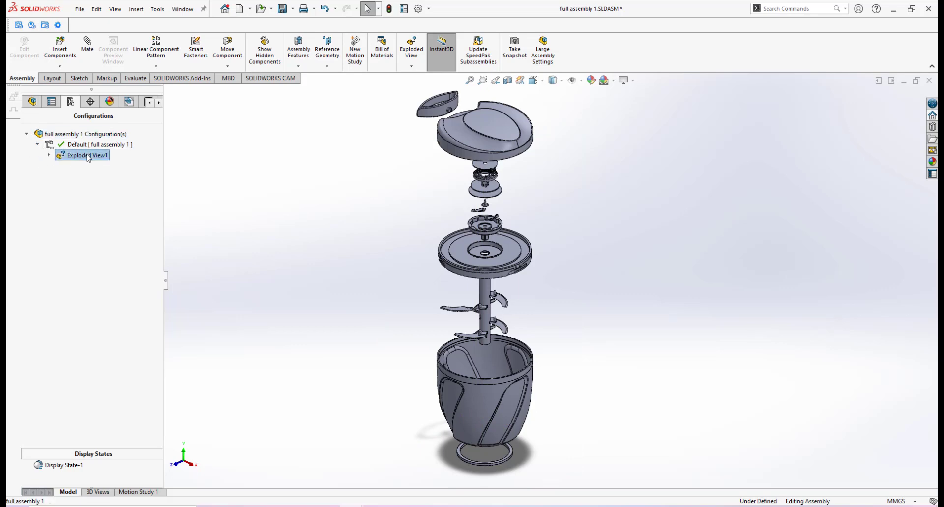
{"action": "right_click", "coordinate": [88, 156]}
{"action": "left_click", "coordinate": [106, 209]}
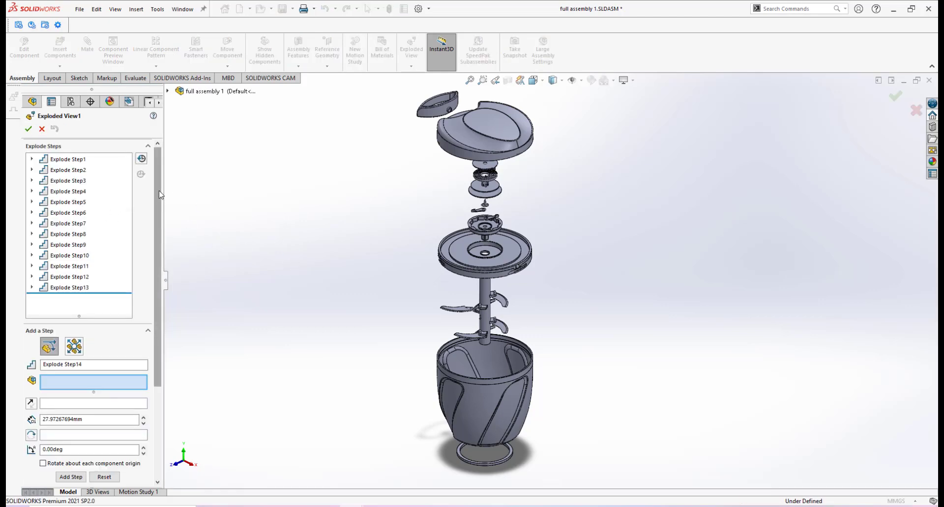
- Lower the shaft, blades and their screws in Explode Step2 to a distance of about 214.7 mm along Y and accept the exploded view
{"action": "scroll", "coordinate": [159, 194], "scroll_direction": "down", "scroll_amount": 3}
{"action": "scroll", "coordinate": [581, 293], "scroll_direction": "up", "scroll_amount": 1}
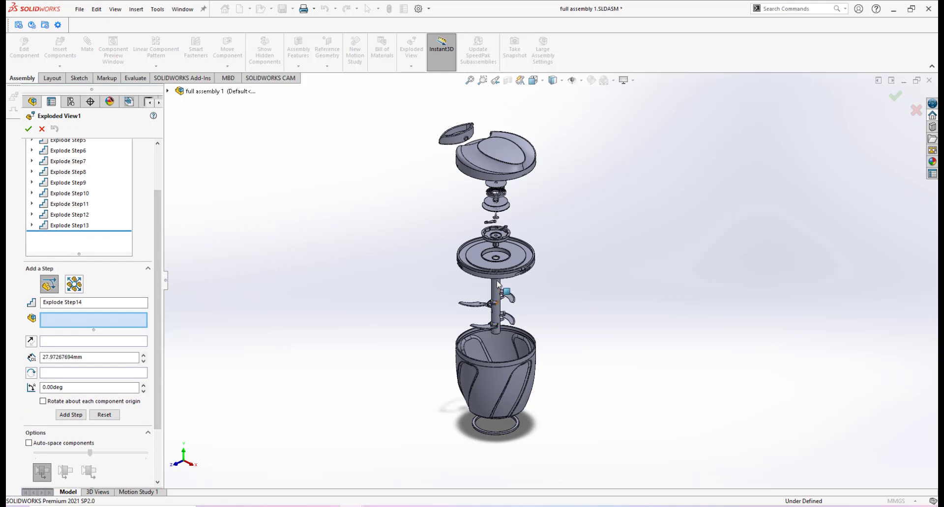
{"action": "left_click", "coordinate": [78, 153]}
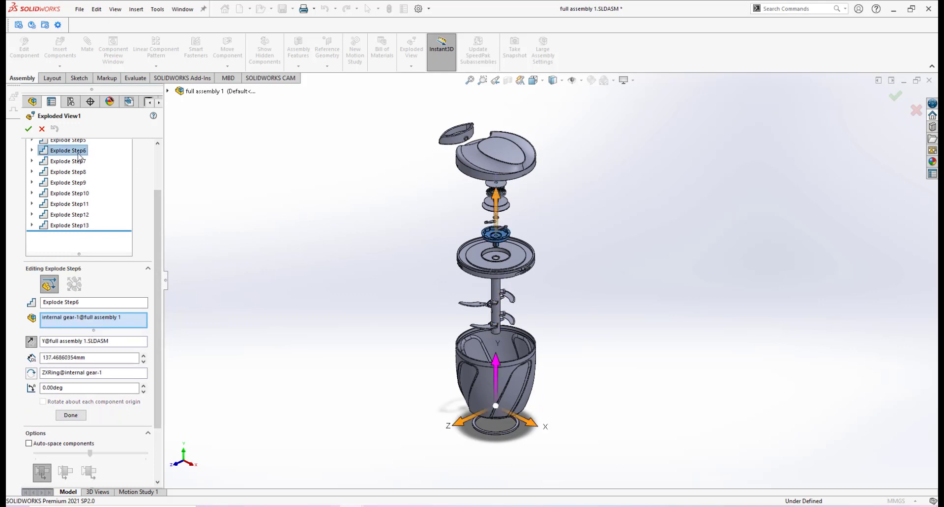
{"action": "scroll", "coordinate": [155, 208], "scroll_direction": "up", "scroll_amount": 3}
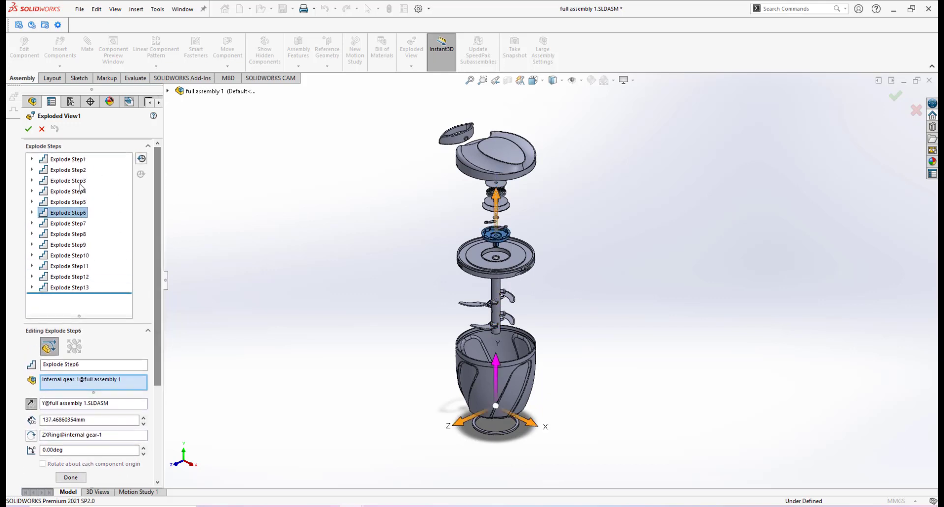
{"action": "left_click", "coordinate": [79, 181]}
{"action": "left_click", "coordinate": [78, 170]}
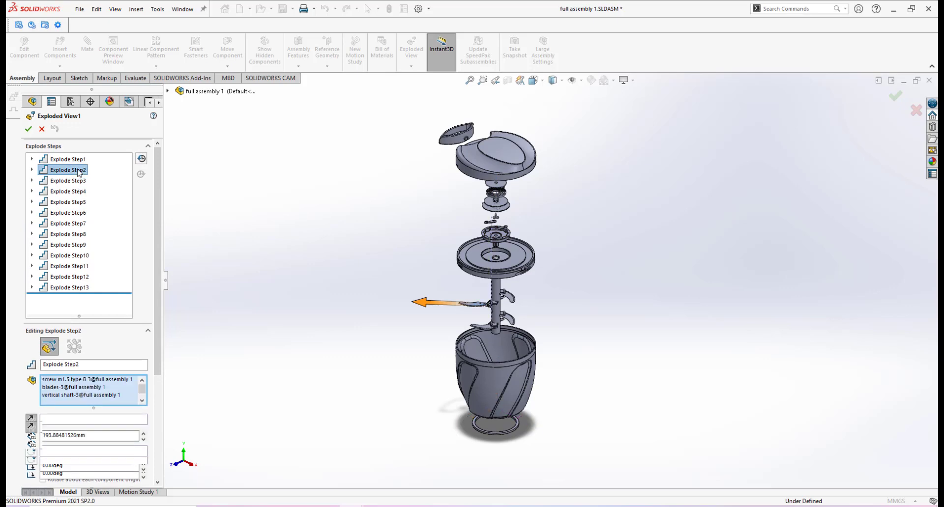
{"action": "scroll", "coordinate": [487, 296], "scroll_direction": "down", "scroll_amount": 3}
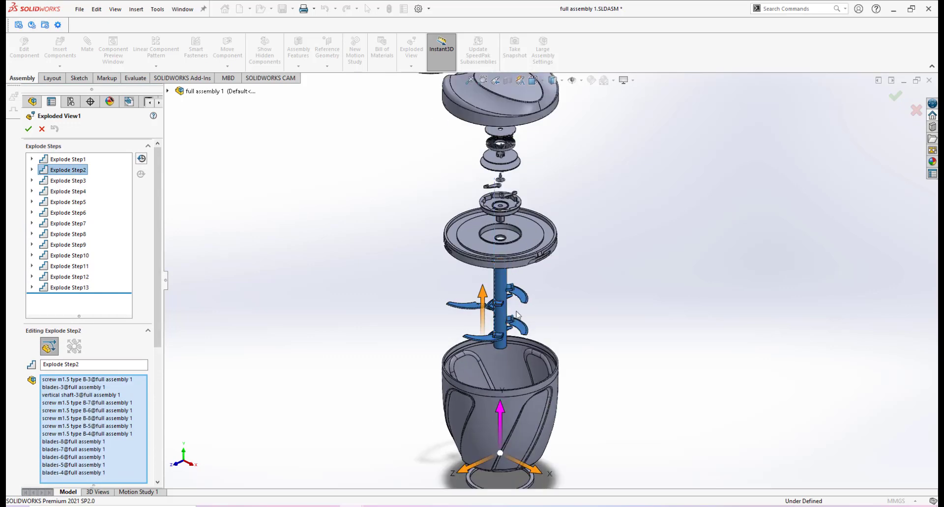
{"action": "left_click_drag", "start_coordinate": [485, 298], "coordinate": [477, 313]}
{"action": "scroll", "coordinate": [595, 304], "scroll_direction": "up", "scroll_amount": 3}
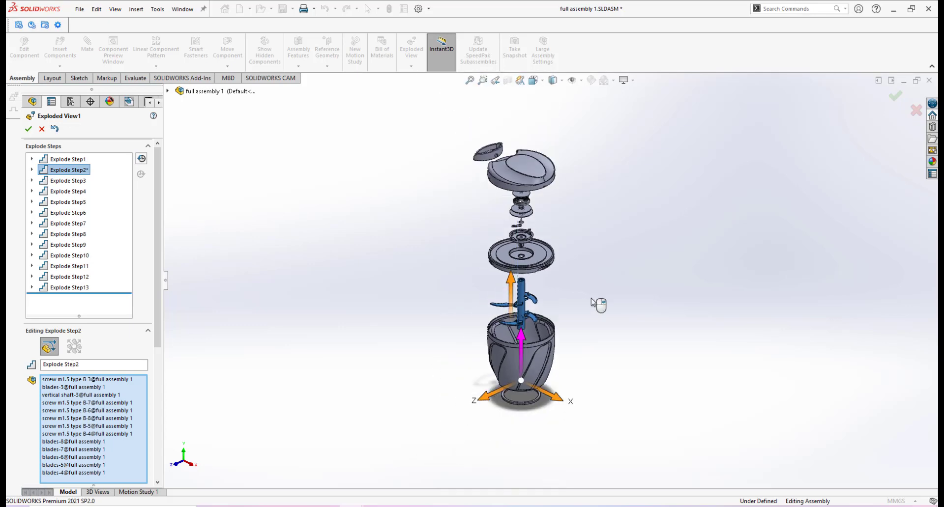
{"action": "scroll", "coordinate": [157, 285], "scroll_direction": "down", "scroll_amount": 2}
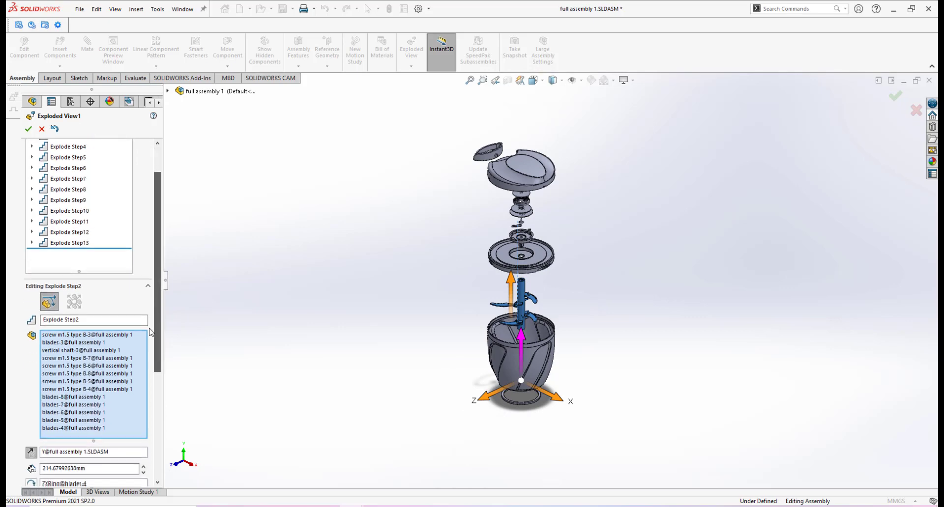
{"action": "scroll", "coordinate": [148, 344], "scroll_direction": "down", "scroll_amount": 8}
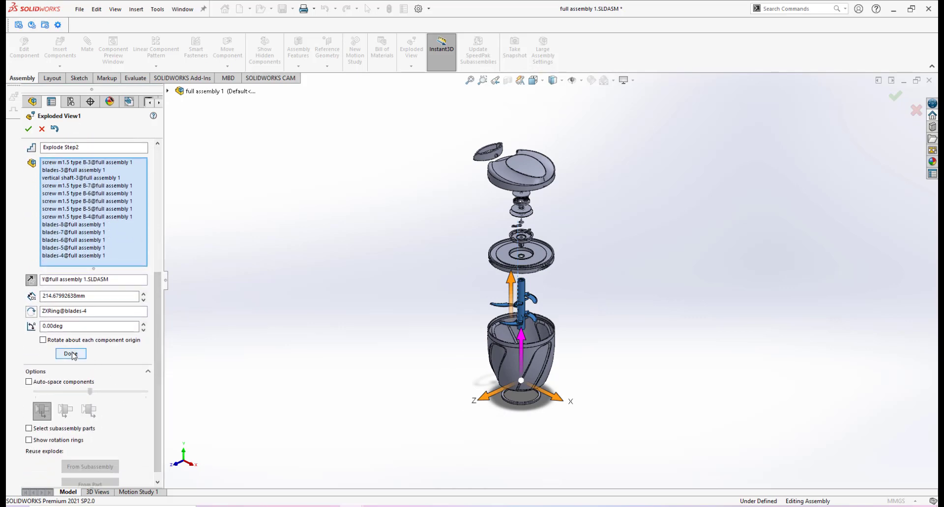
{"action": "left_click", "coordinate": [72, 355]}
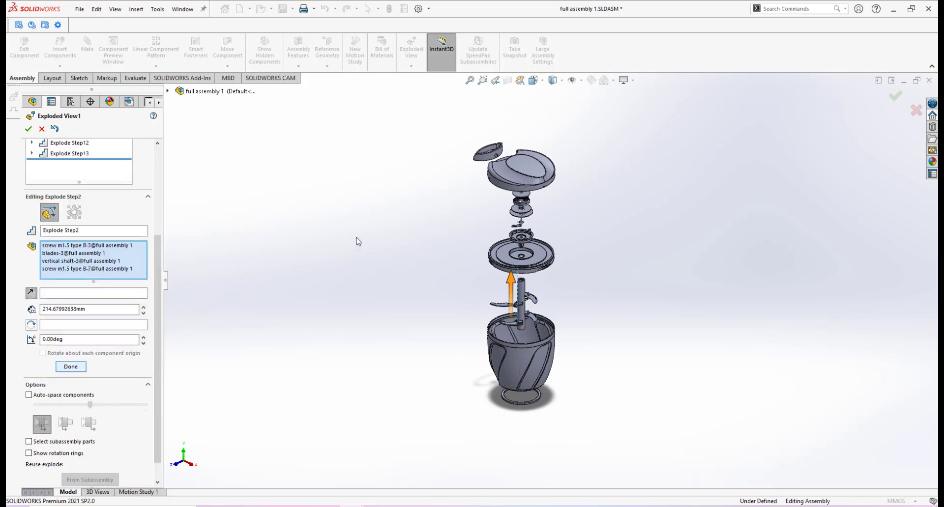
{"action": "left_click", "coordinate": [29, 129]}
- Collapse the exploded view of full assembly 1 and fit the closed blender to the view
{"action": "scroll", "coordinate": [628, 250], "scroll_direction": "down", "scroll_amount": 2}
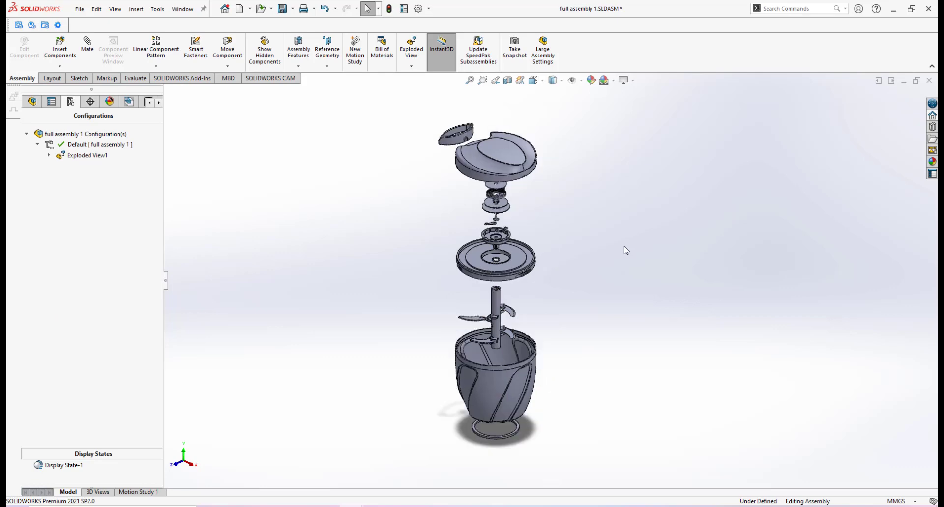
{"action": "scroll", "coordinate": [570, 253], "scroll_direction": "up", "scroll_amount": 2}
{"action": "scroll", "coordinate": [573, 246], "scroll_direction": "down", "scroll_amount": 2}
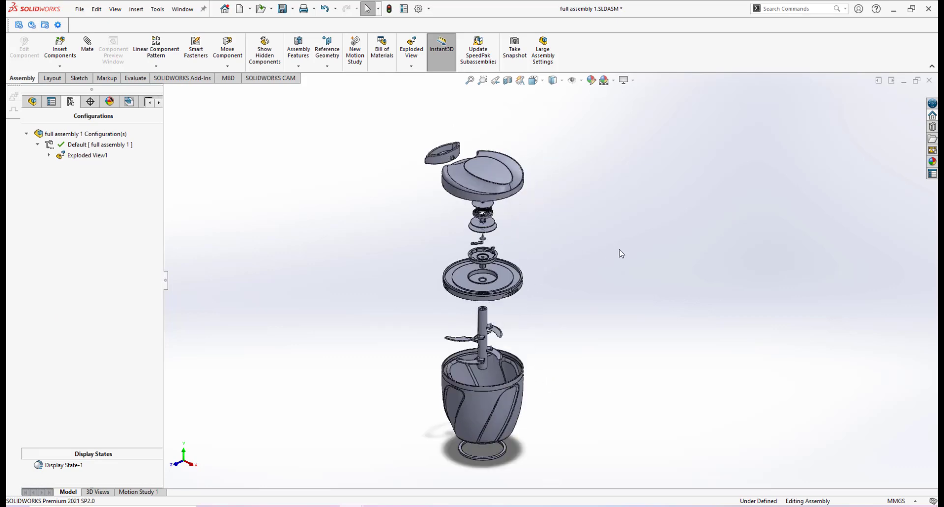
{"action": "left_click", "coordinate": [32, 102]}
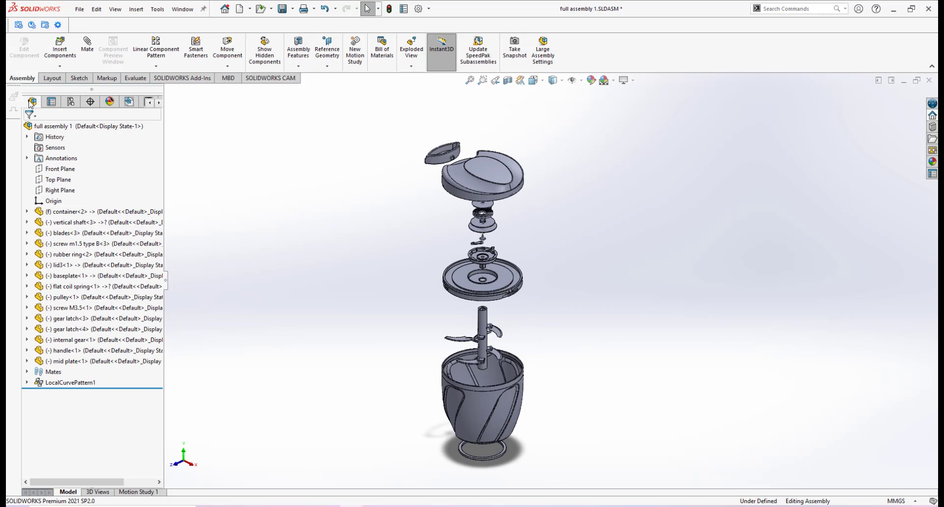
{"action": "right_click", "coordinate": [57, 128]}
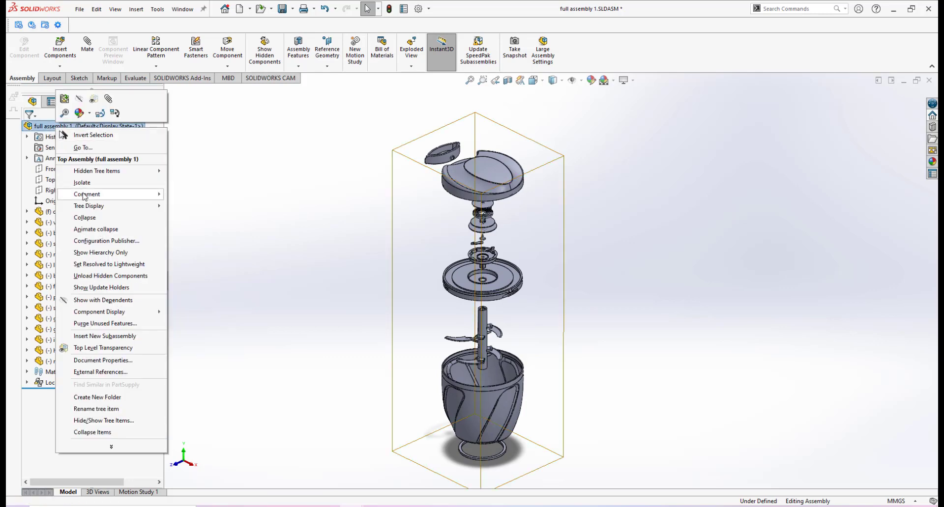
{"action": "left_click", "coordinate": [91, 217]}
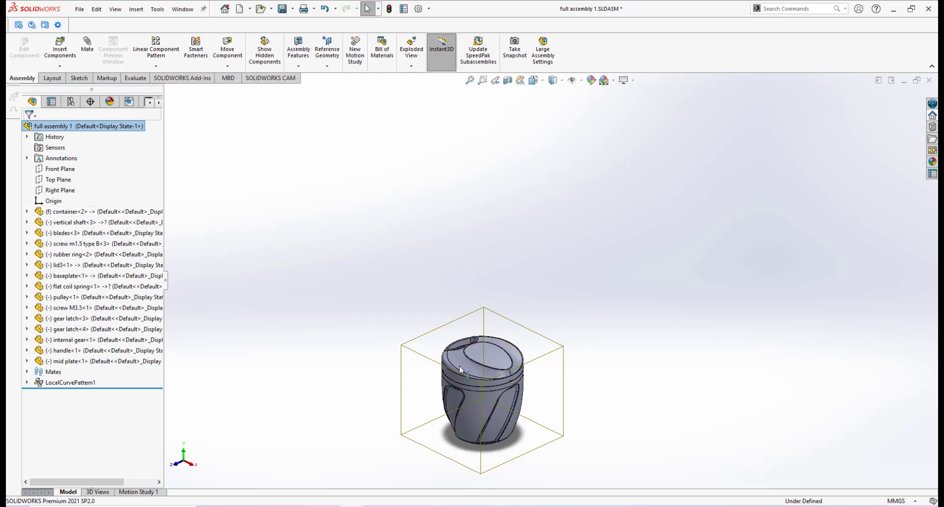
{"action": "left_click", "coordinate": [470, 81]}
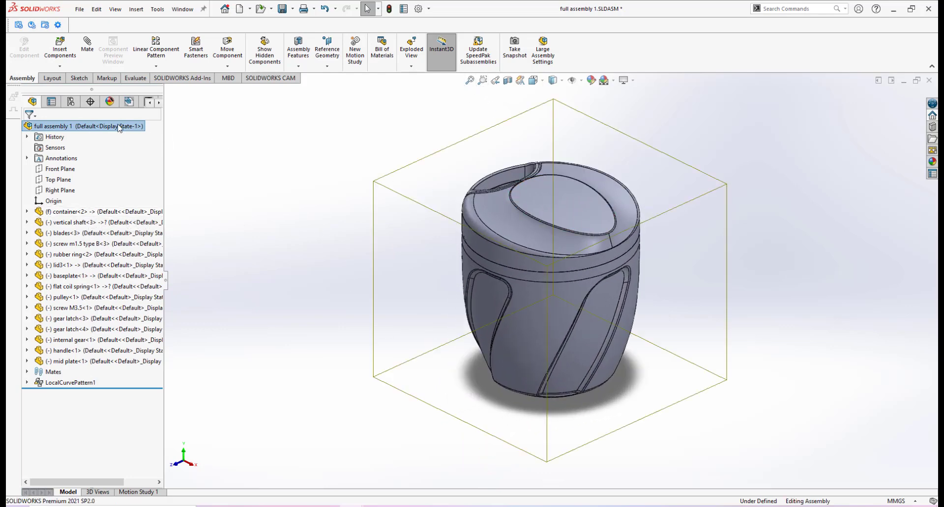
- Explode full assembly 1 again and bring all separated parts into view
{"action": "right_click", "coordinate": [59, 129]}
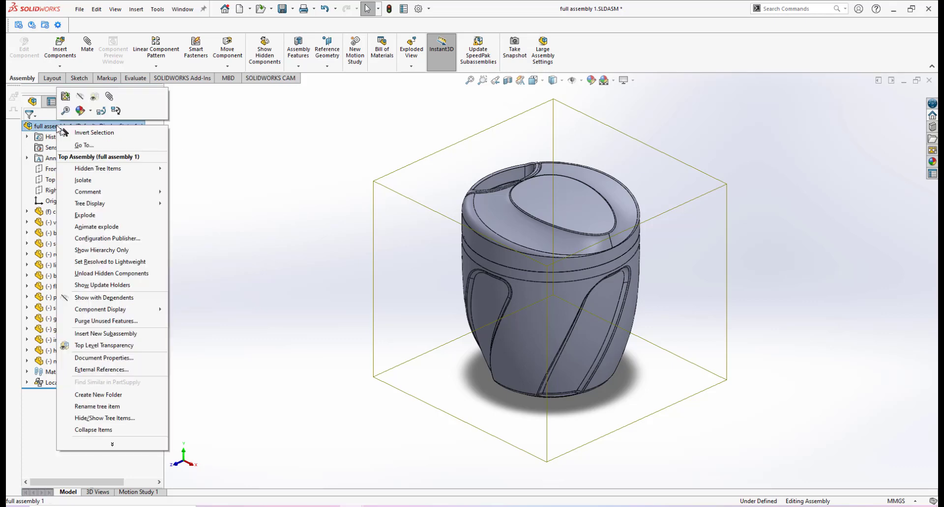
{"action": "left_click", "coordinate": [85, 215]}
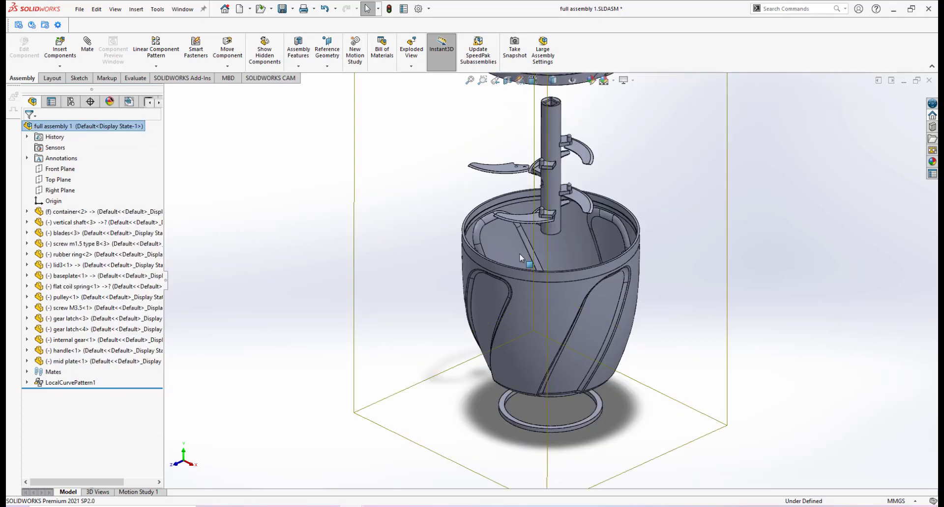
{"action": "scroll", "coordinate": [595, 241], "scroll_direction": "up", "scroll_amount": 5}
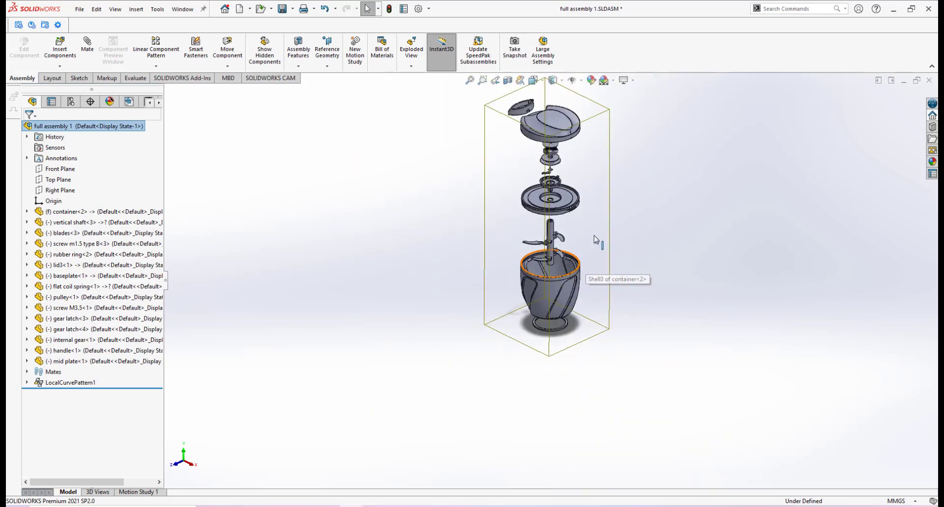
{"action": "scroll", "coordinate": [595, 241], "scroll_direction": "down", "scroll_amount": 3}
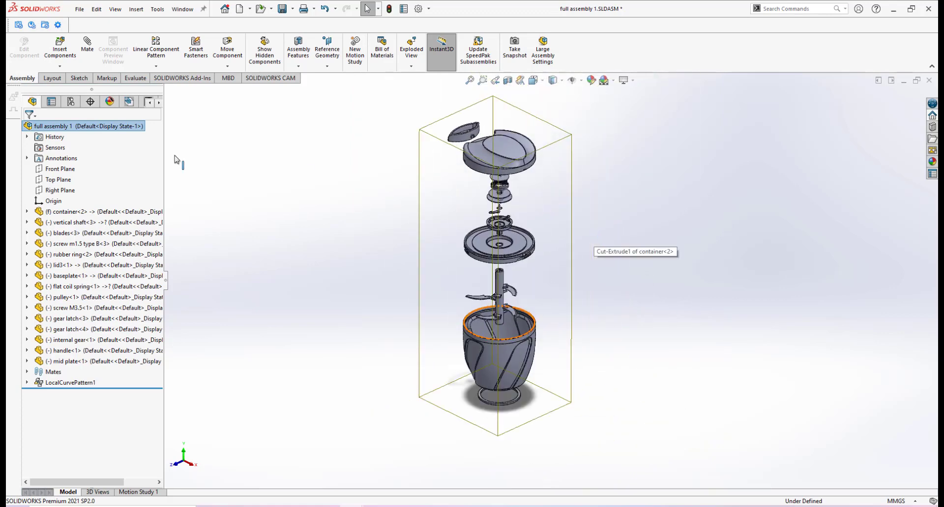
- Play the animated collapse of full assembly 1 and close the animation controls
{"action": "right_click", "coordinate": [58, 129]}
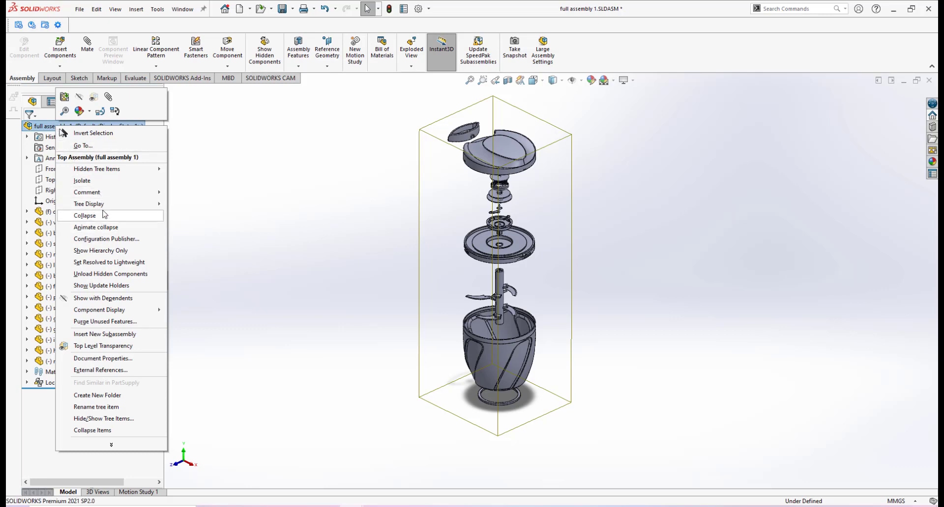
{"action": "left_click", "coordinate": [249, 159]}
{"action": "right_click", "coordinate": [89, 127]}
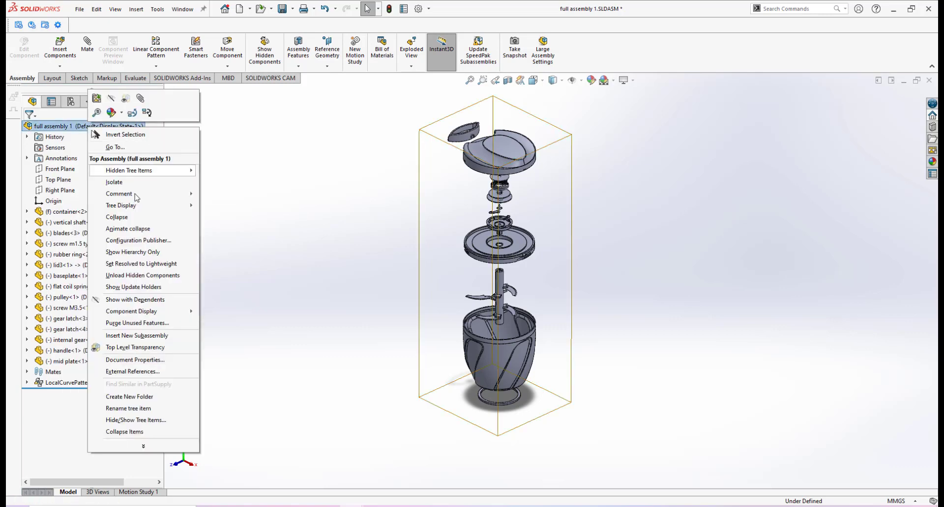
{"action": "left_click", "coordinate": [127, 229]}
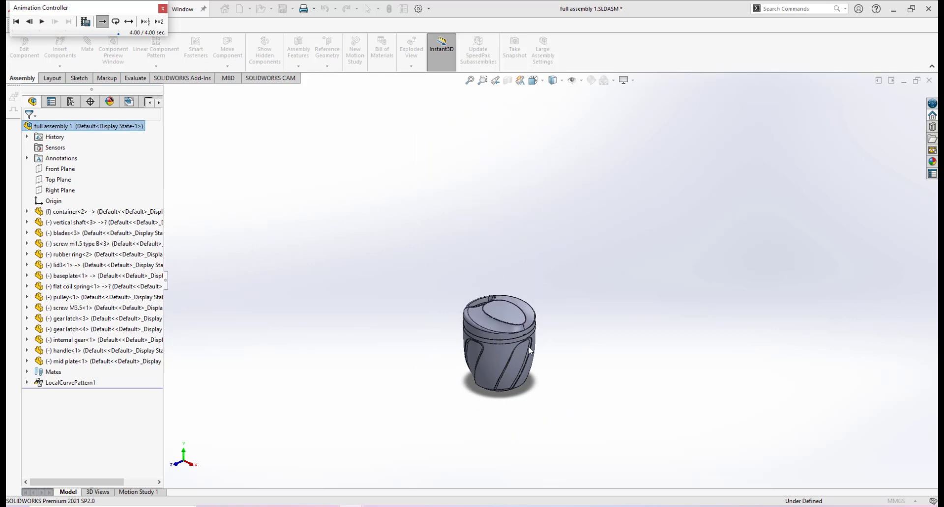
{"action": "scroll", "coordinate": [529, 350], "scroll_direction": "down", "scroll_amount": 2}
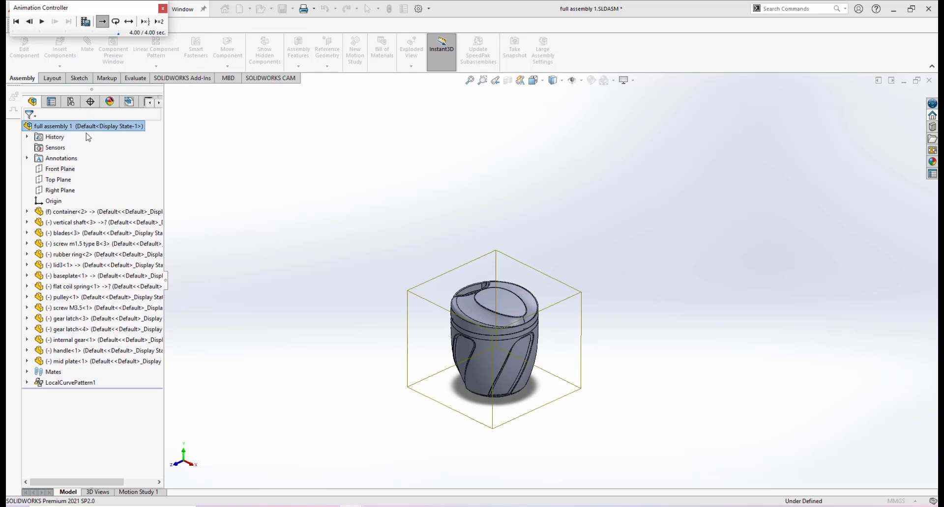
{"action": "left_click", "coordinate": [162, 8]}
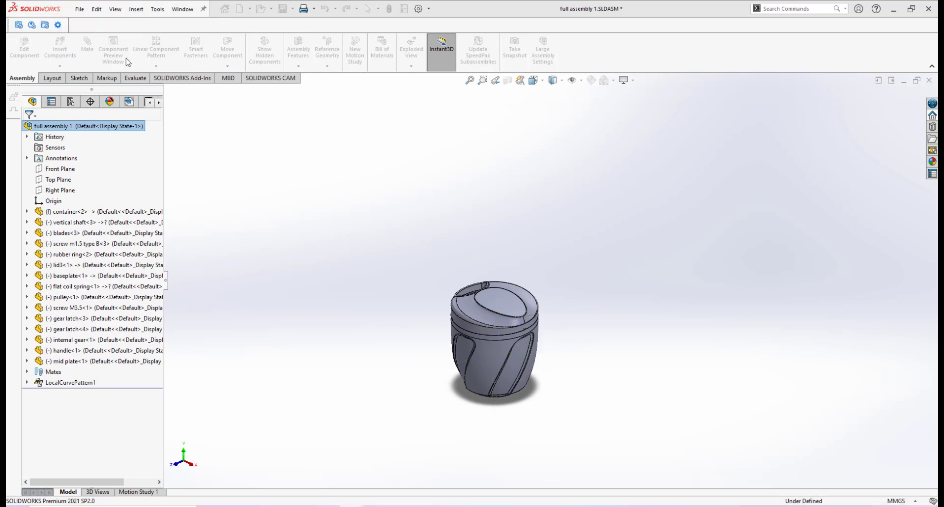
- Play the animated explode of full assembly 1, then replay it with a closer view
{"action": "right_click", "coordinate": [71, 129]}
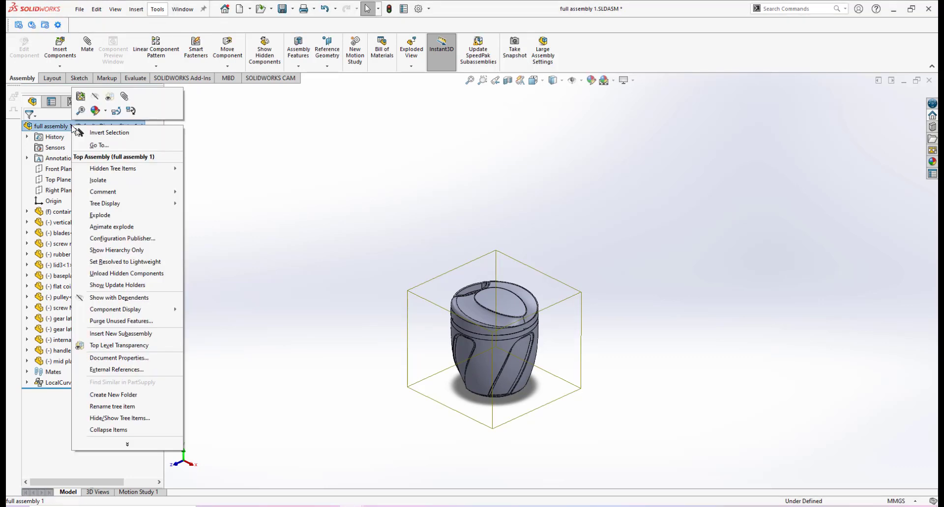
{"action": "left_click", "coordinate": [113, 227]}
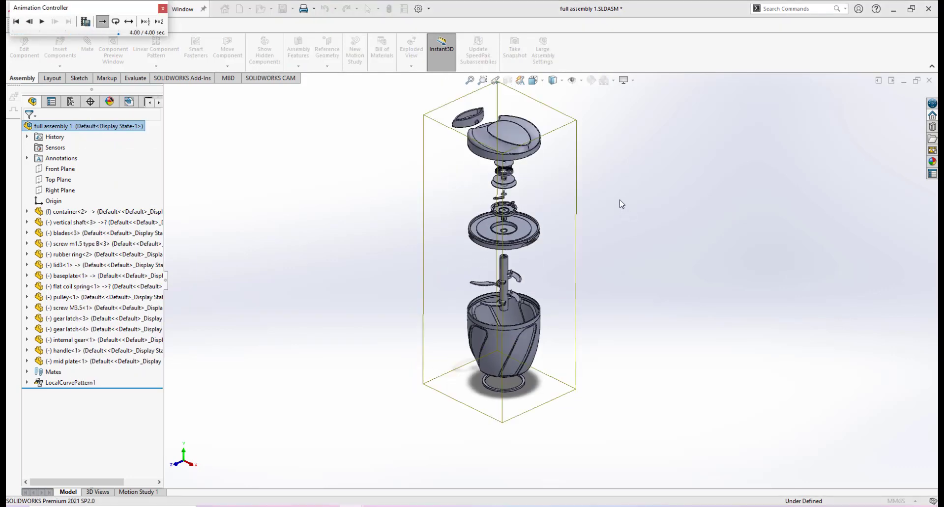
{"action": "scroll", "coordinate": [622, 198], "scroll_direction": "down", "scroll_amount": 2}
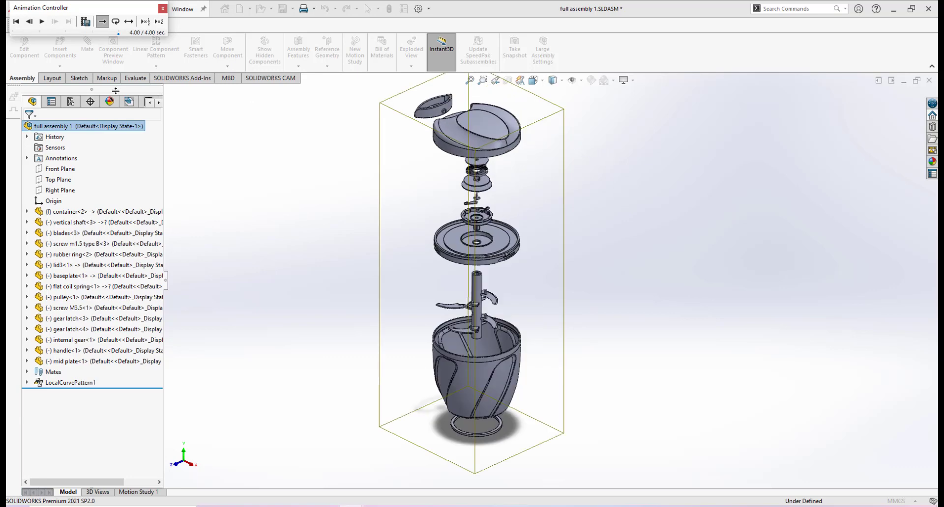
{"action": "left_click", "coordinate": [42, 22]}
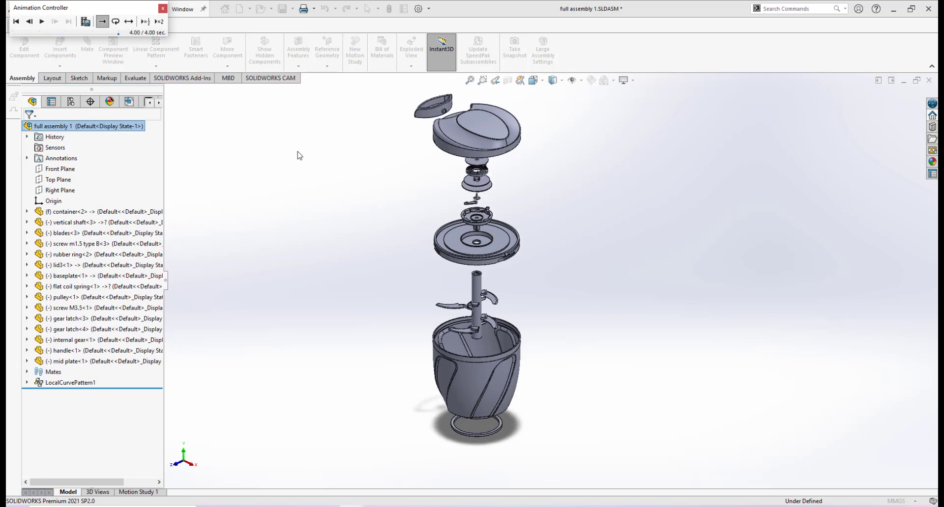
- Close the animation controls and collapse full assembly 1 without animation
{"action": "left_click", "coordinate": [162, 8]}
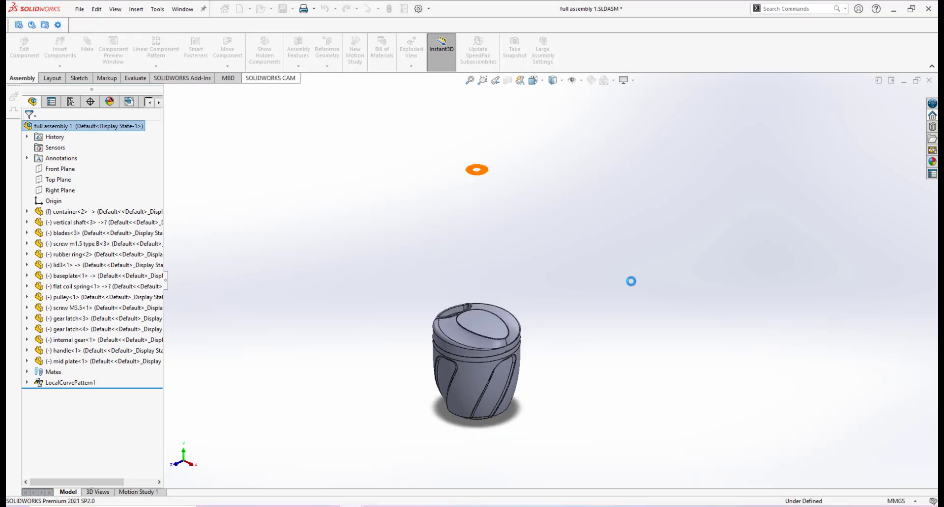
{"action": "right_click", "coordinate": [64, 128]}
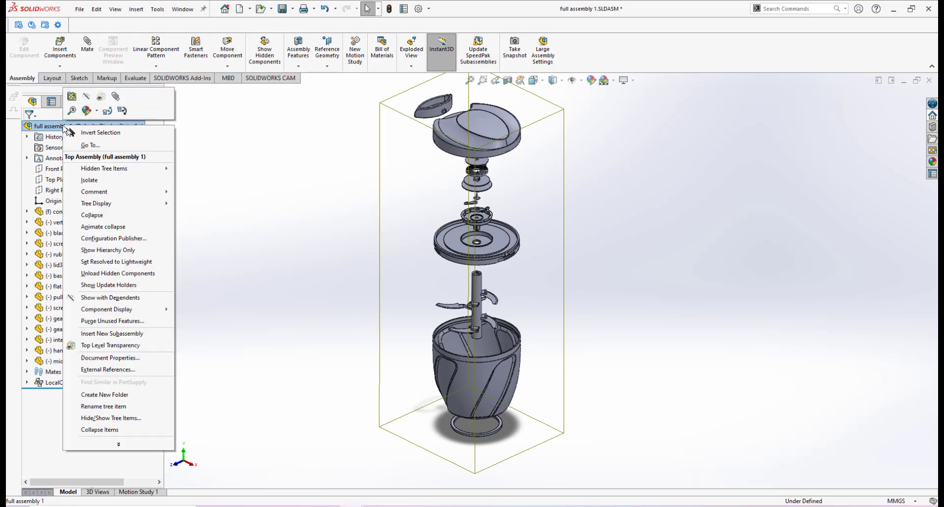
{"action": "left_click", "coordinate": [108, 217]}
- Explode full assembly 1 again without animation and save the assembly
{"action": "right_click", "coordinate": [47, 128]}
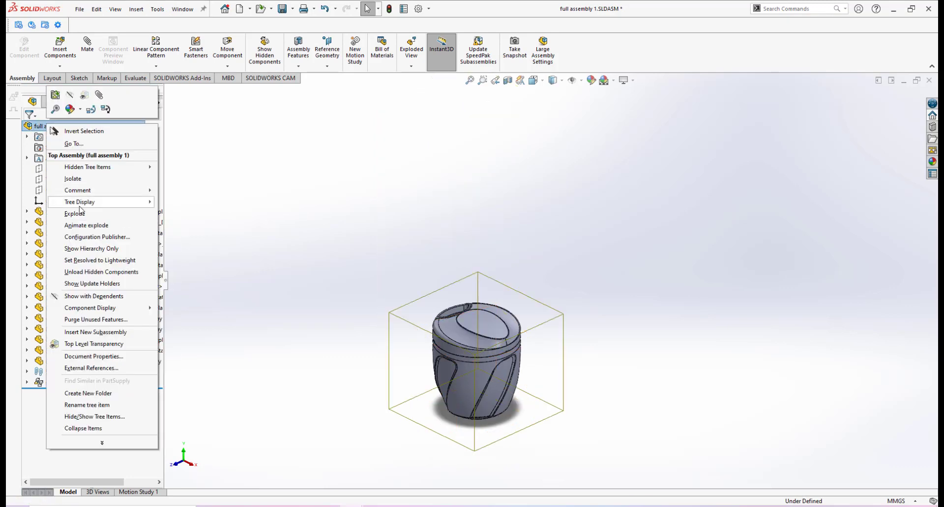
{"action": "left_click", "coordinate": [99, 217]}
{"action": "scroll", "coordinate": [588, 245], "scroll_direction": "up", "scroll_amount": 2}
{"action": "scroll", "coordinate": [589, 245], "scroll_direction": "down", "scroll_amount": 1}
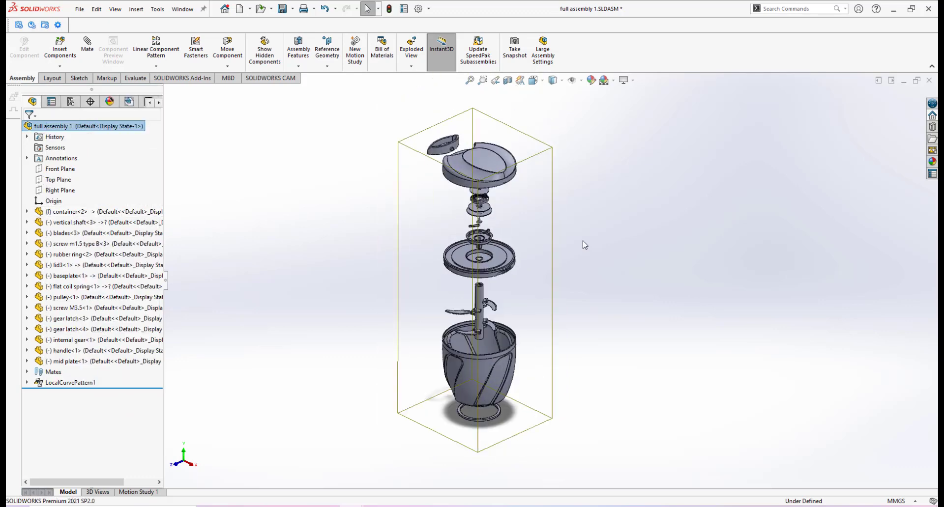
{"action": "scroll", "coordinate": [566, 245], "scroll_direction": "up", "scroll_amount": 2}
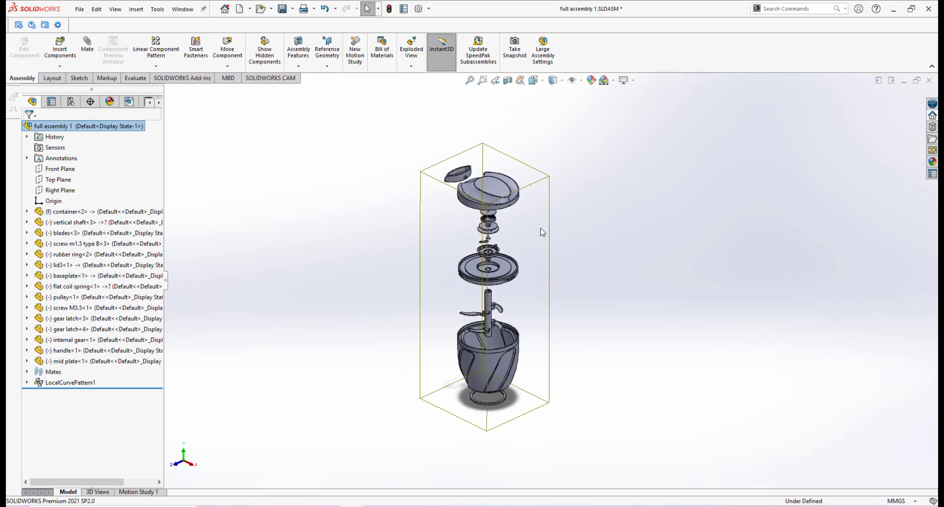
{"action": "scroll", "coordinate": [569, 322], "scroll_direction": "down", "scroll_amount": 1}
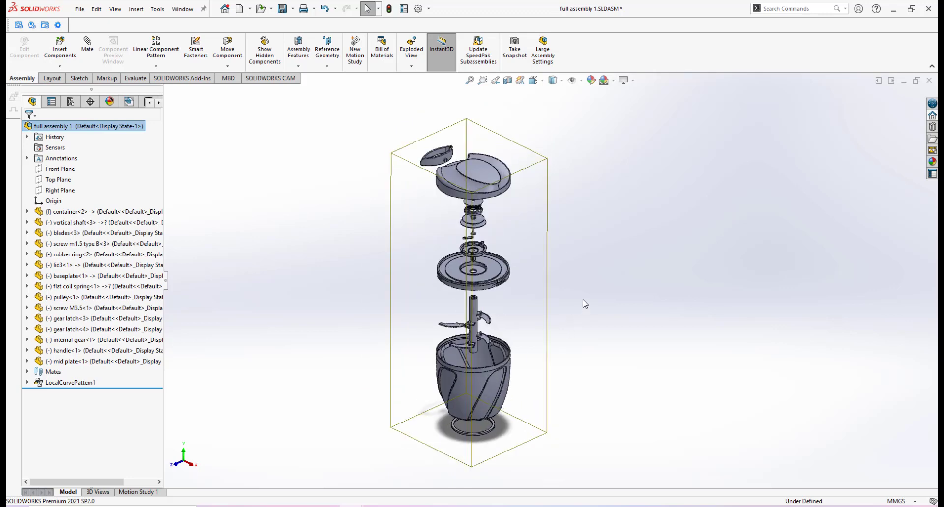
{"action": "key", "text": "ctrl+s"}
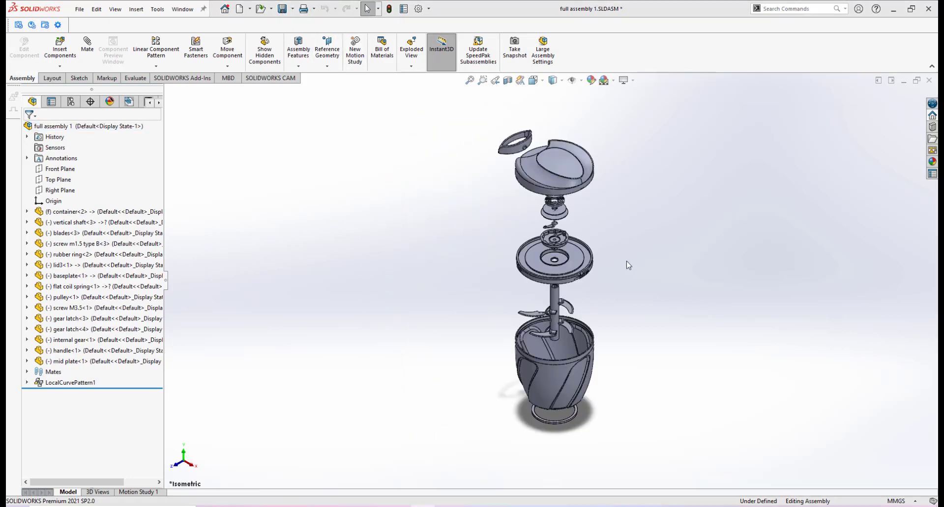
- Set the exploded blender to the isometric orientation and examine the spacing of the small parts between the lid and the internal gear
{"action": "scroll", "coordinate": [625, 248], "scroll_direction": "down", "scroll_amount": 1}
{"action": "scroll", "coordinate": [625, 255], "scroll_direction": "up", "scroll_amount": 1}
{"action": "scroll", "coordinate": [597, 268], "scroll_direction": "down", "scroll_amount": 1}
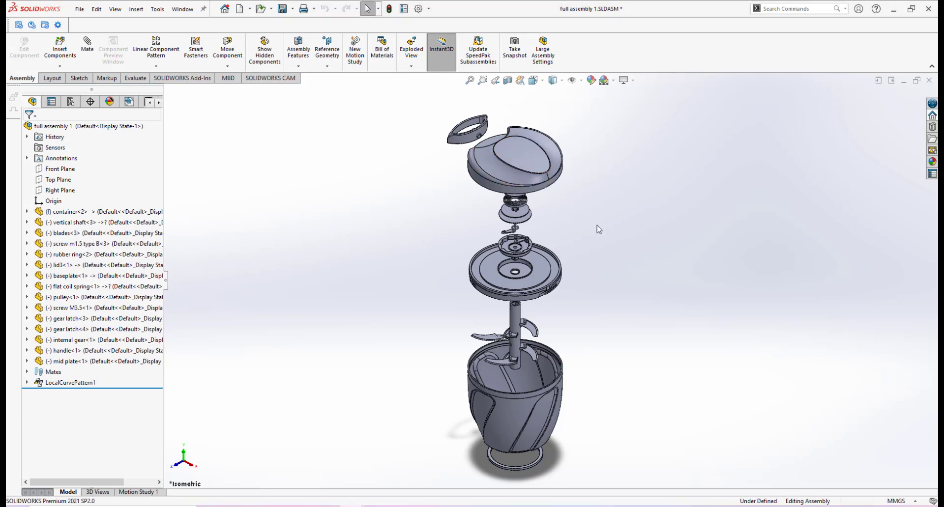
{"action": "key", "text": "space"}
{"action": "left_click", "coordinate": [530, 133]}
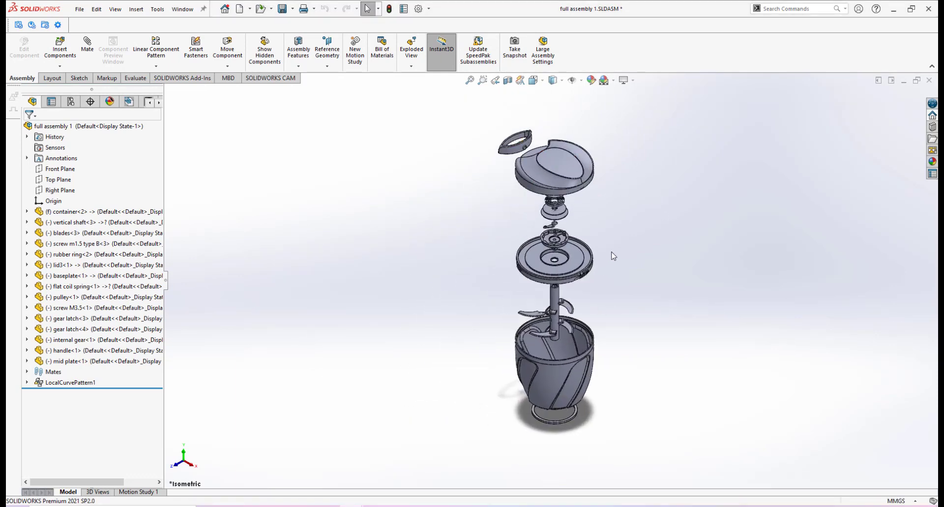
{"action": "scroll", "coordinate": [597, 209], "scroll_direction": "down", "scroll_amount": 5}
{"action": "scroll", "coordinate": [531, 214], "scroll_direction": "down", "scroll_amount": 5}
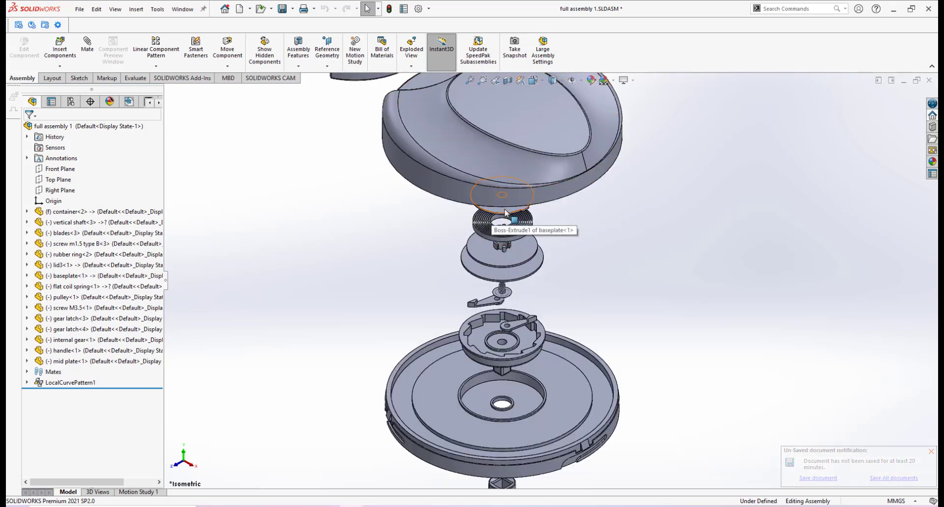
{"action": "scroll", "coordinate": [633, 295], "scroll_direction": "up", "scroll_amount": 5}
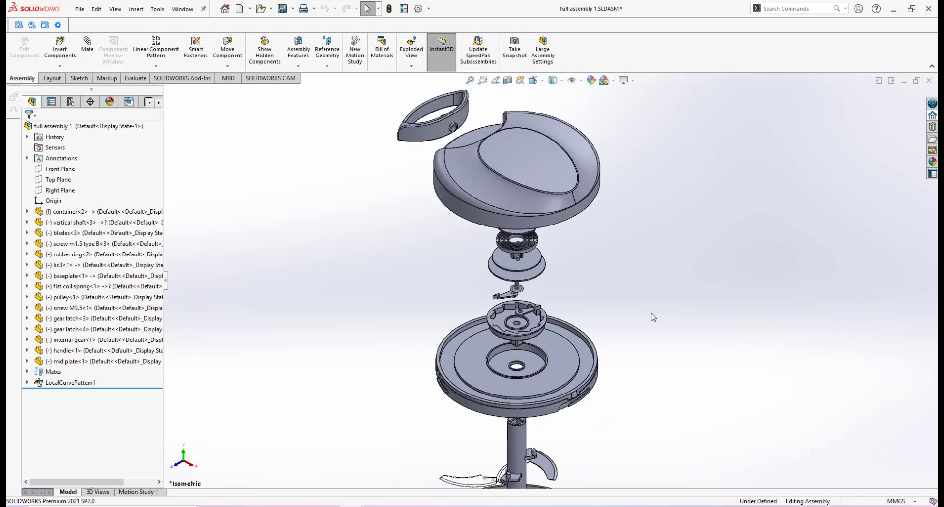
{"action": "scroll", "coordinate": [592, 320], "scroll_direction": "down", "scroll_amount": 3}
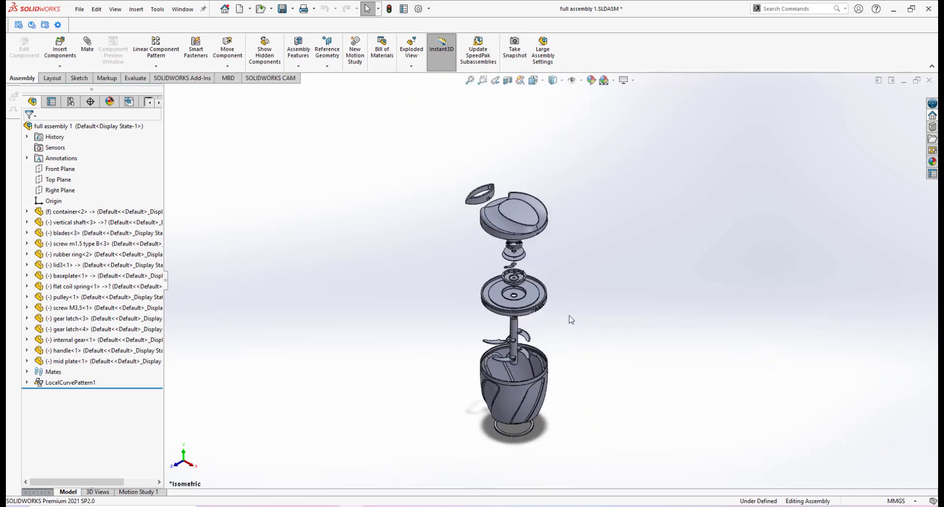
- Store a lower-angle orientation of the exploded blender as named view view1, overwriting the existing one, and save the assembly
{"action": "middle_click_drag", "start_coordinate": [569, 318], "coordinate": [568, 281]}
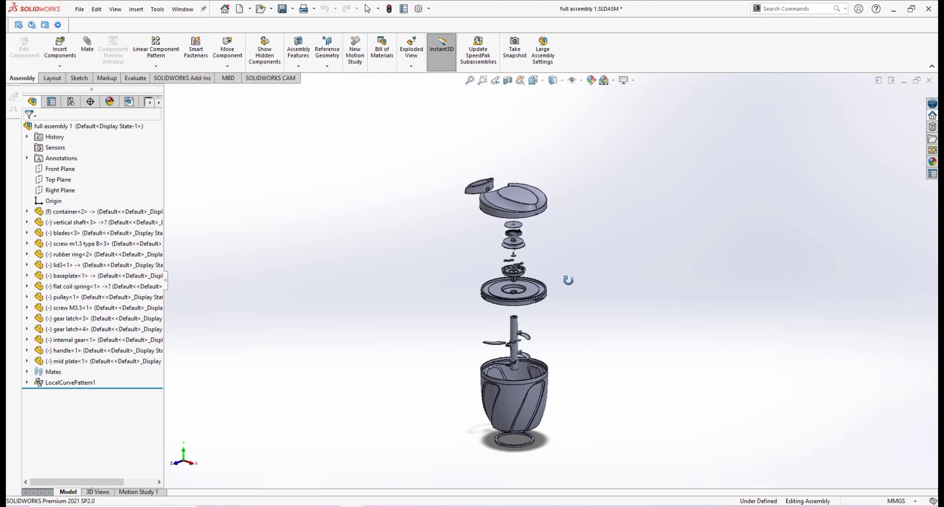
{"action": "key", "text": "Escape"}
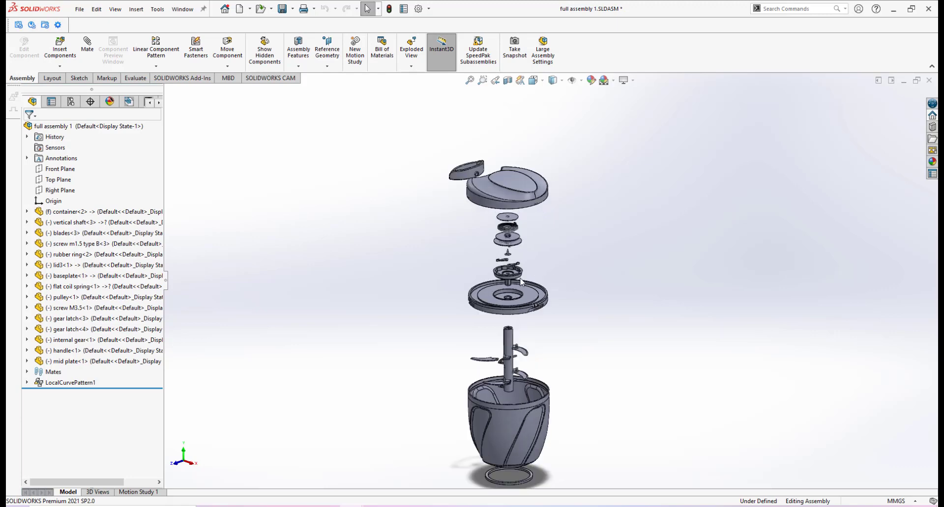
{"action": "scroll", "coordinate": [522, 285], "scroll_direction": "down", "scroll_amount": 4}
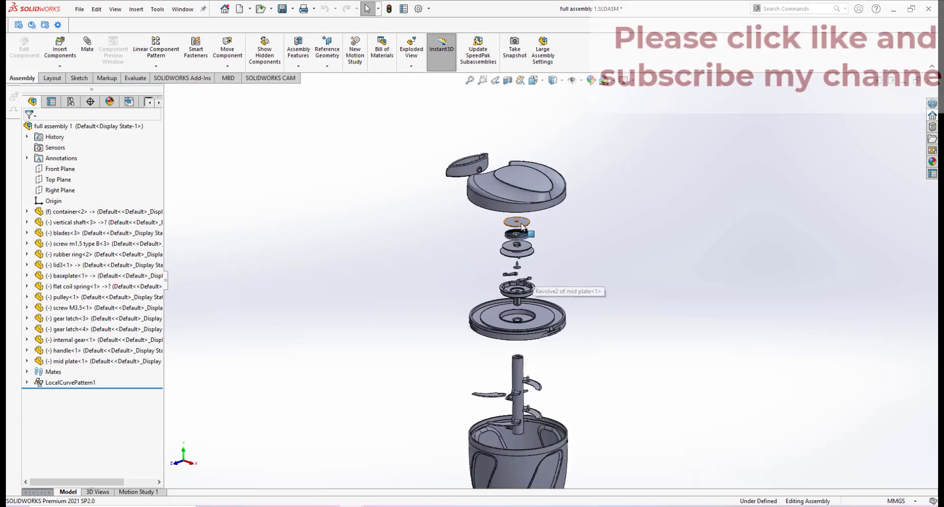
{"action": "scroll", "coordinate": [563, 298], "scroll_direction": "up", "scroll_amount": 2}
{"action": "scroll", "coordinate": [587, 316], "scroll_direction": "down", "scroll_amount": 2}
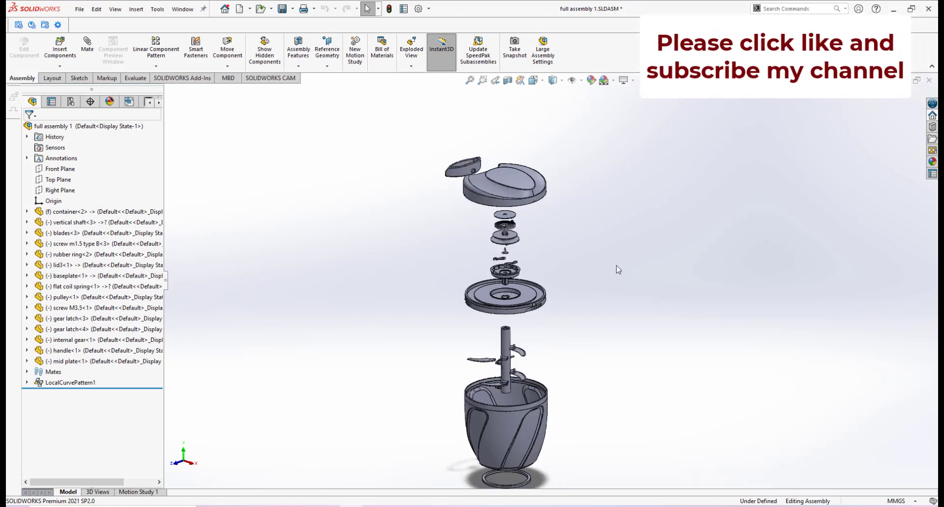
{"action": "key", "text": "space"}
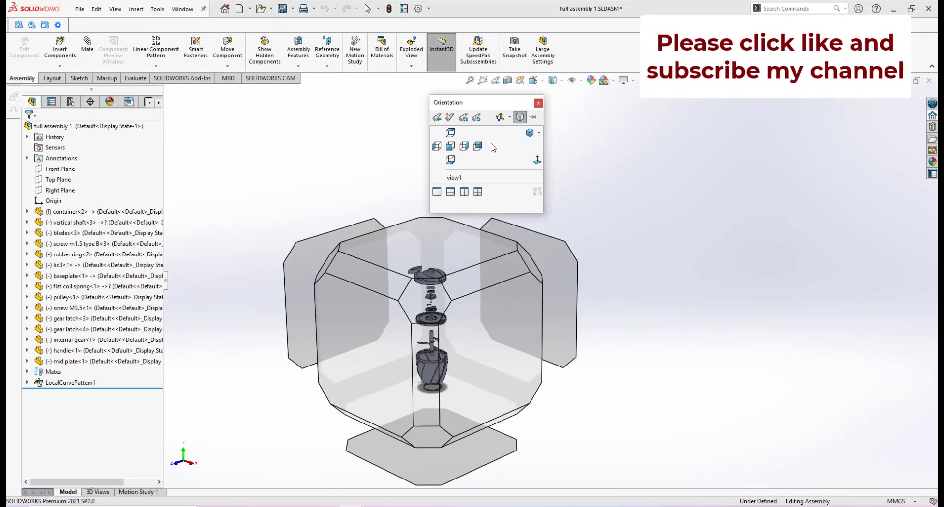
{"action": "left_click_drag", "start_coordinate": [480, 102], "coordinate": [438, 102]}
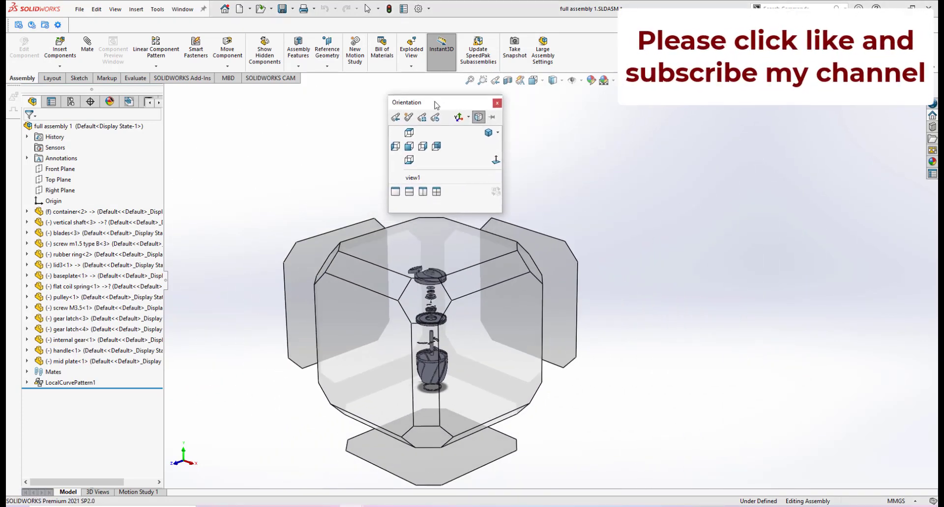
{"action": "left_click", "coordinate": [408, 118]}
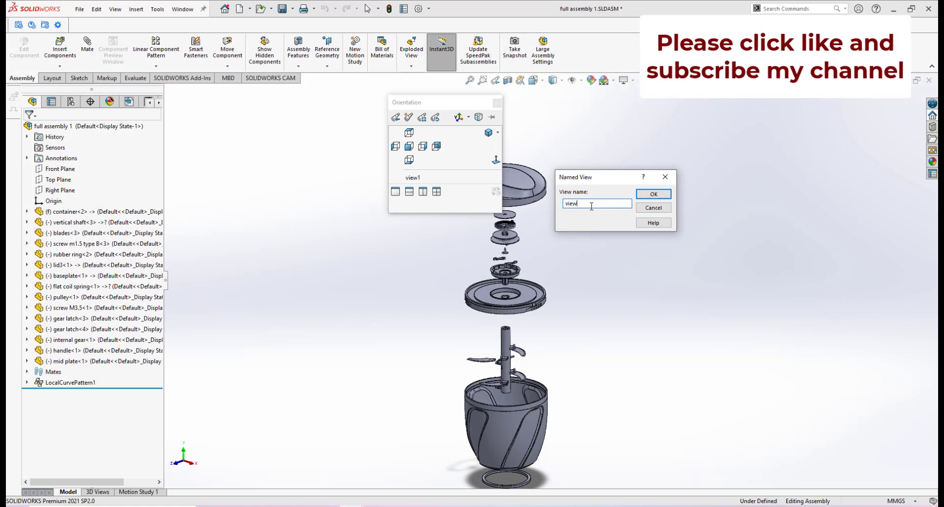
{"action": "left_click", "coordinate": [644, 196]}
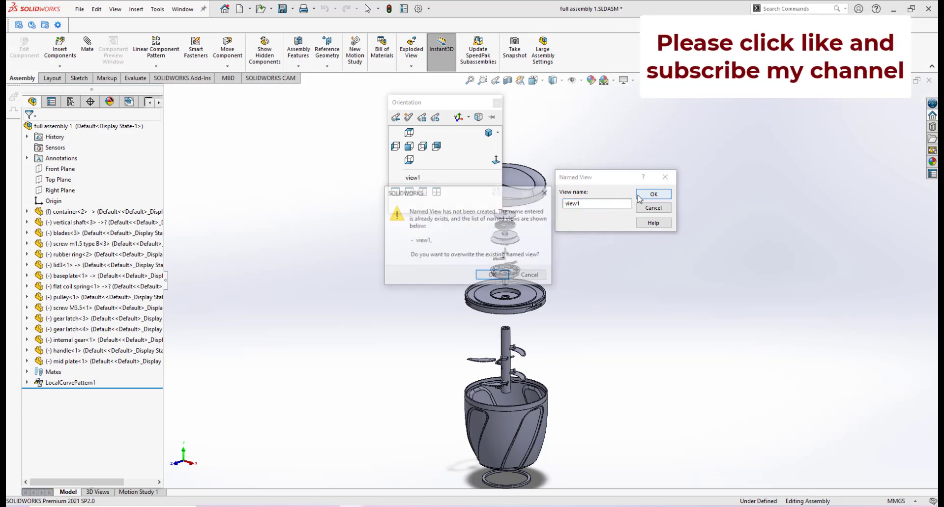
{"action": "left_click", "coordinate": [491, 275]}
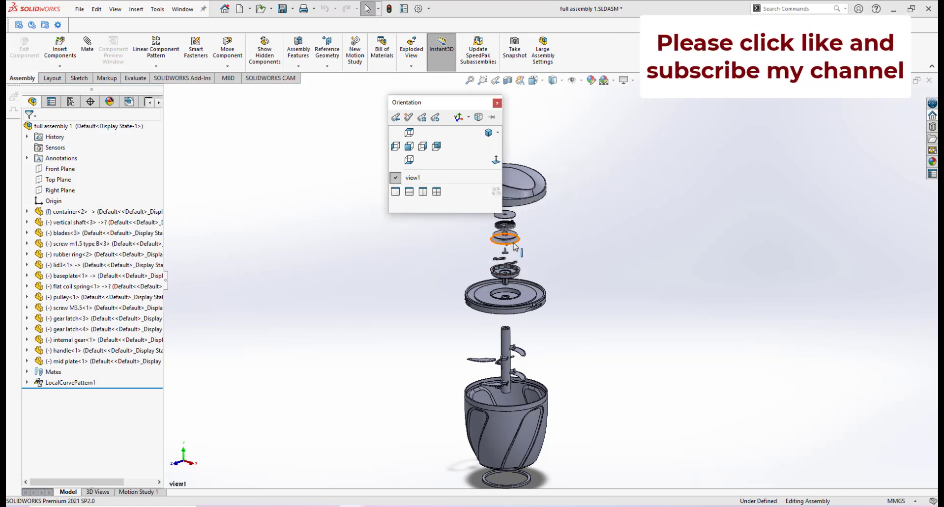
{"action": "left_click", "coordinate": [497, 103]}
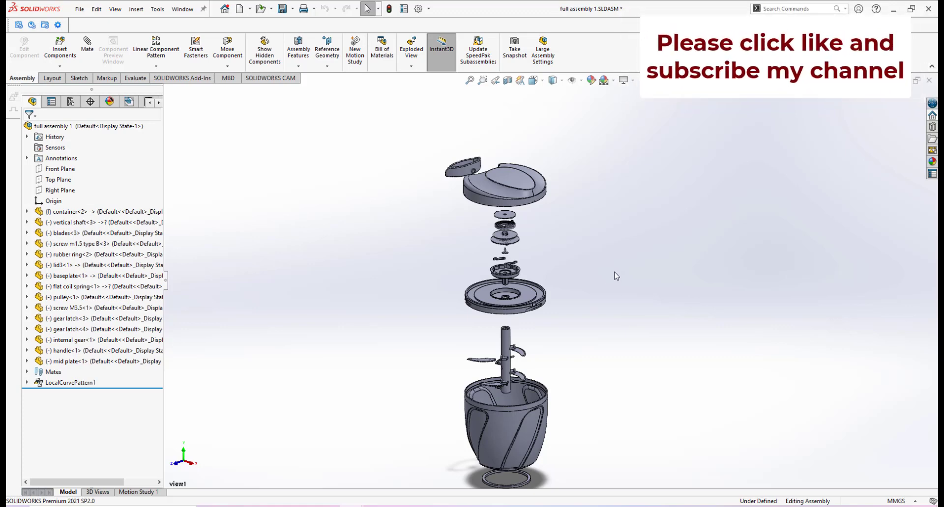
{"action": "key", "text": "ctrl+s"}
- Switch to the full assembly 1 drawing and examine its views, balloons and parts list
{"action": "mouse_move", "coordinate": [352, 506]}
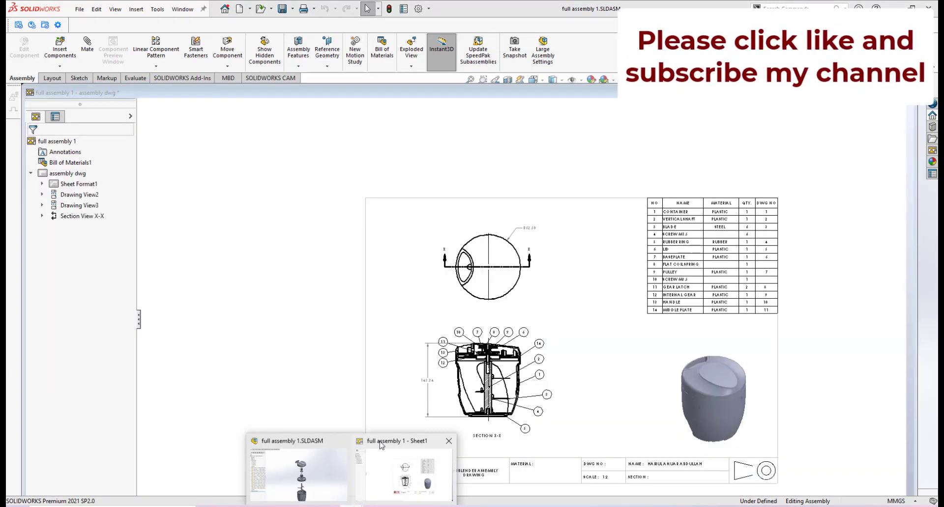
{"action": "left_click", "coordinate": [381, 445]}
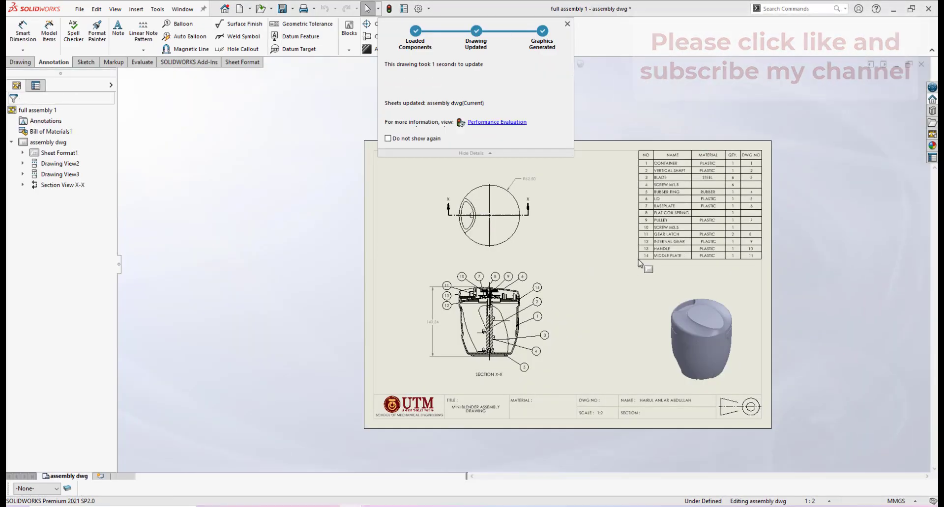
{"action": "left_click", "coordinate": [648, 249]}
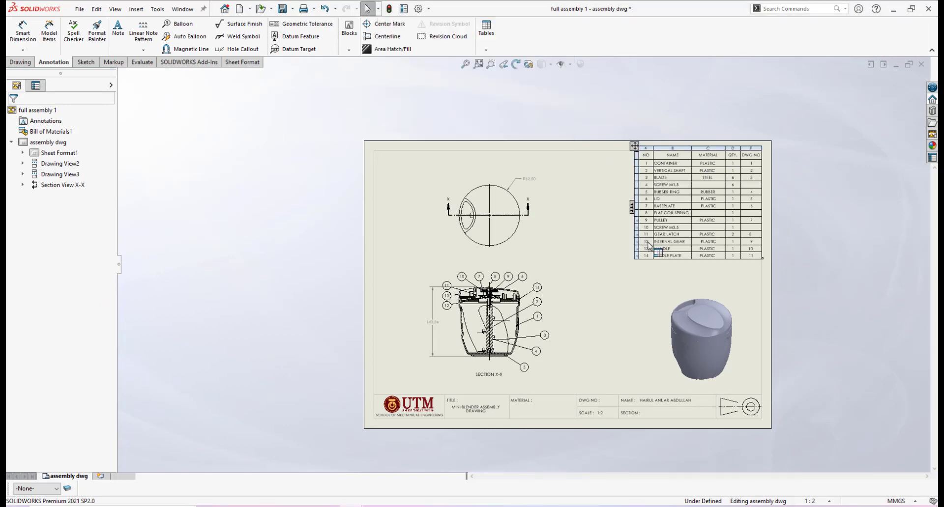
{"action": "scroll", "coordinate": [647, 293], "scroll_direction": "up", "scroll_amount": 1}
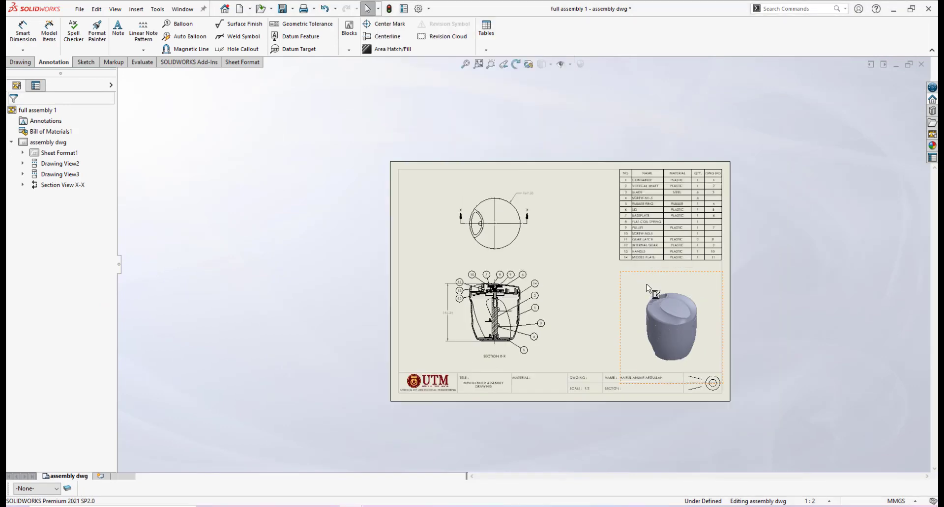
{"action": "scroll", "coordinate": [647, 284], "scroll_direction": "down", "scroll_amount": 1}
{"action": "scroll", "coordinate": [658, 282], "scroll_direction": "up", "scroll_amount": 1}
{"action": "scroll", "coordinate": [659, 285], "scroll_direction": "down", "scroll_amount": 2}
{"action": "scroll", "coordinate": [602, 263], "scroll_direction": "down", "scroll_amount": 1}
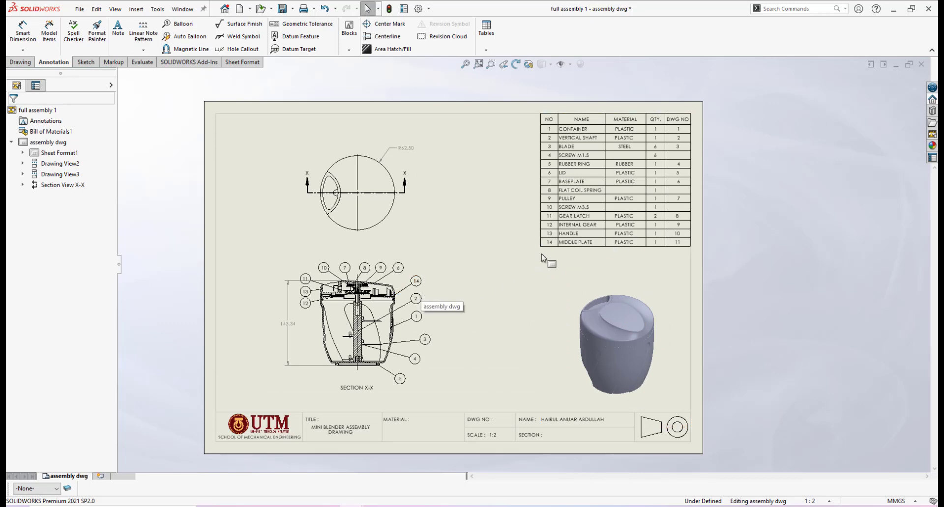
{"action": "scroll", "coordinate": [523, 265], "scroll_direction": "up", "scroll_amount": 2}
{"action": "scroll", "coordinate": [497, 235], "scroll_direction": "down", "scroll_amount": 1}
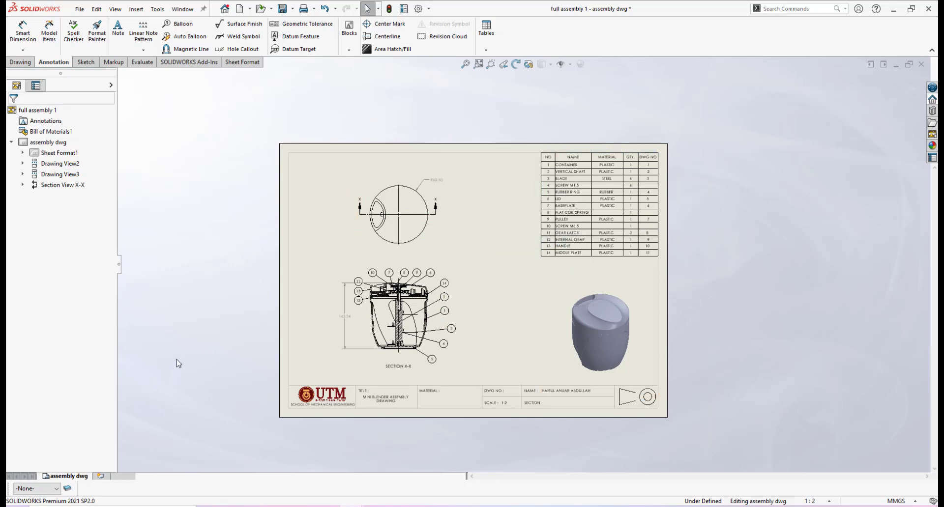
{"action": "right_click", "coordinate": [73, 478]}
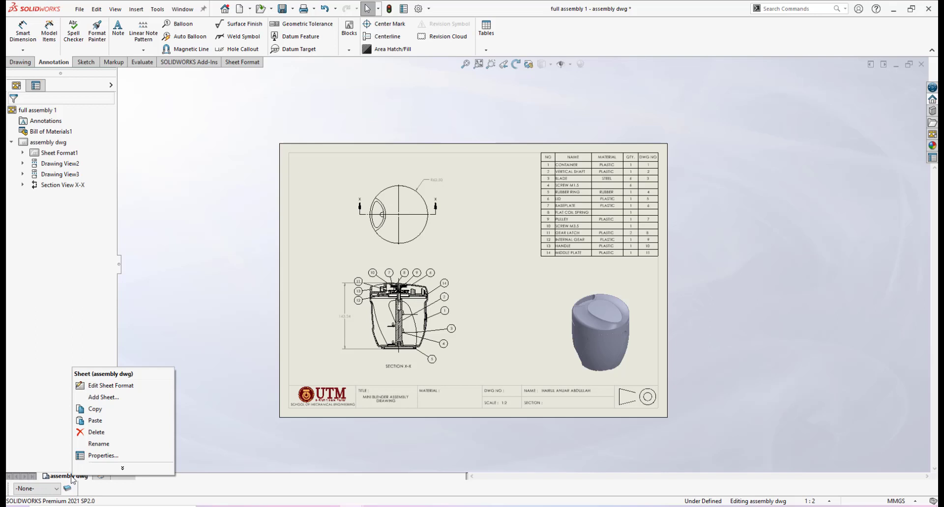
{"action": "left_click", "coordinate": [100, 444]}
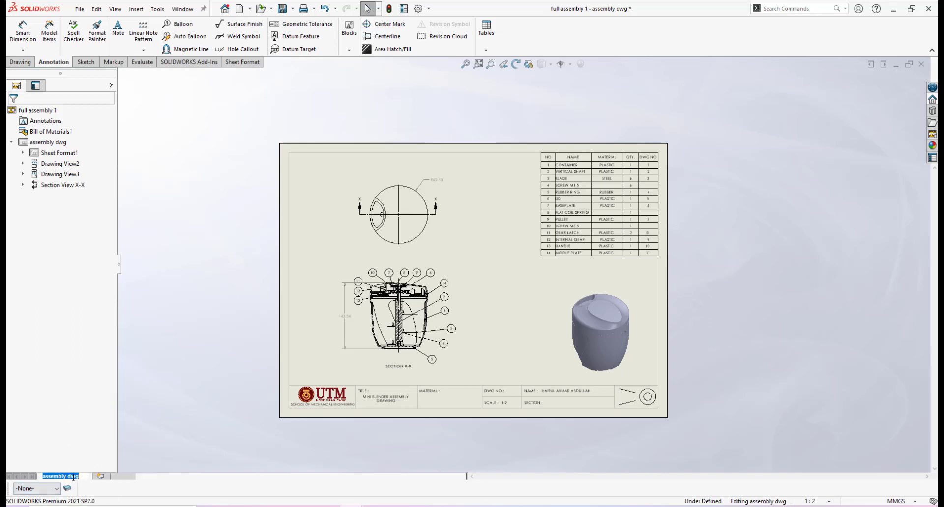
{"action": "left_click", "coordinate": [211, 371]}
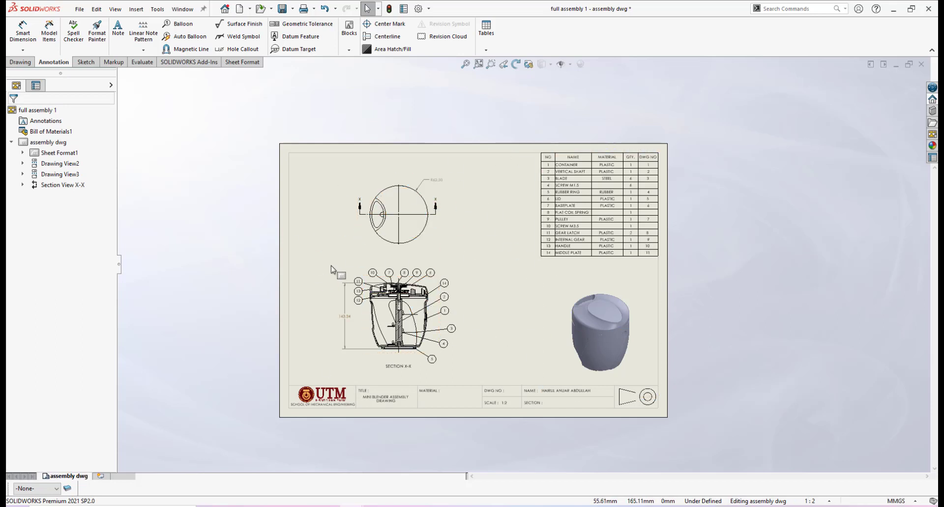
- Duplicate the assembly dwg sheet, inserting the copy after the selected sheet and renaming its duplicate views
{"action": "right_click", "coordinate": [74, 479]}
{"action": "left_click", "coordinate": [99, 409]}
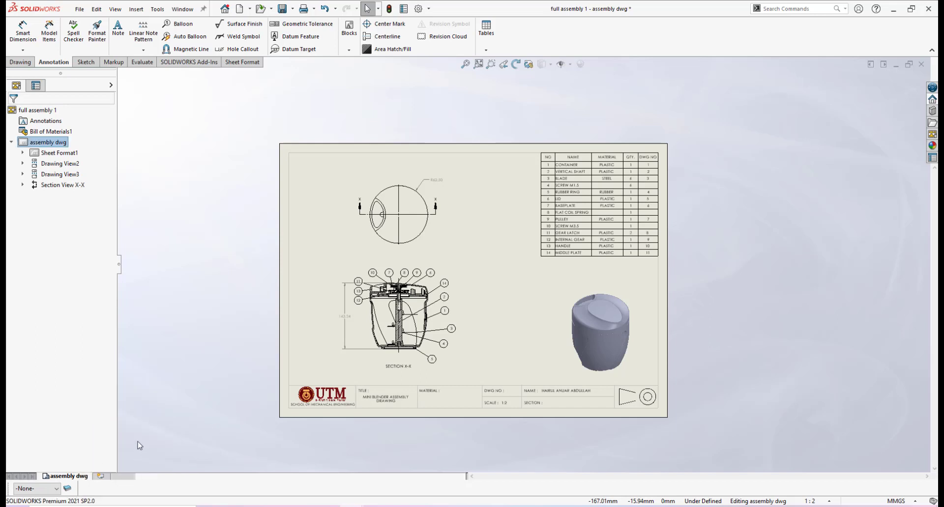
{"action": "right_click", "coordinate": [82, 480]}
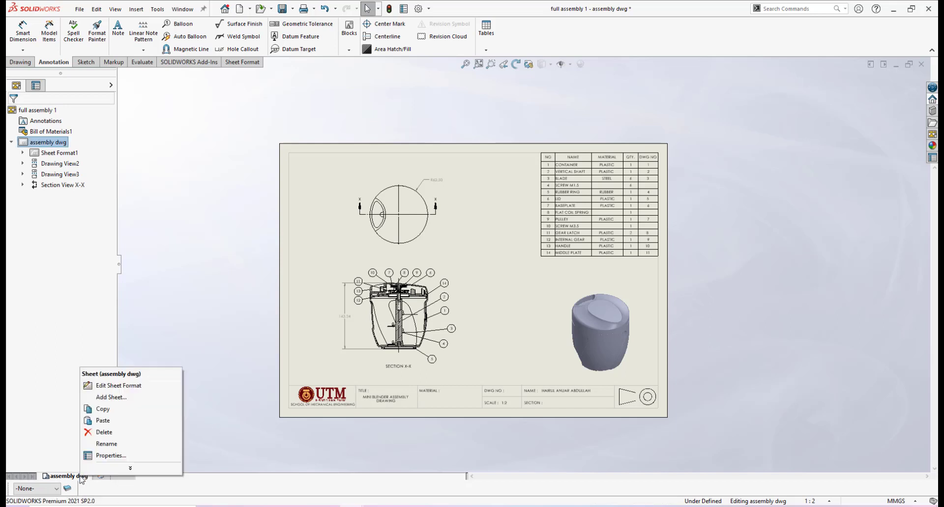
{"action": "left_click", "coordinate": [101, 422]}
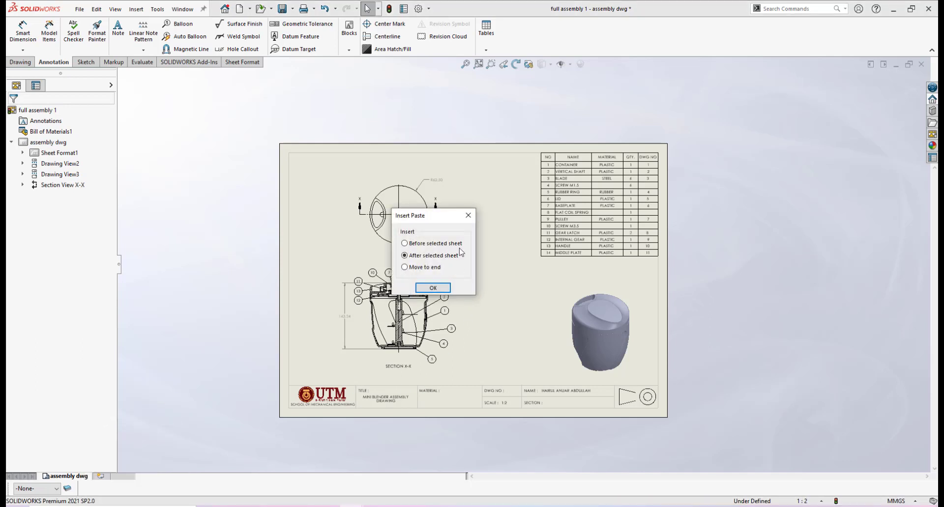
{"action": "left_click_drag", "start_coordinate": [433, 217], "coordinate": [488, 197]}
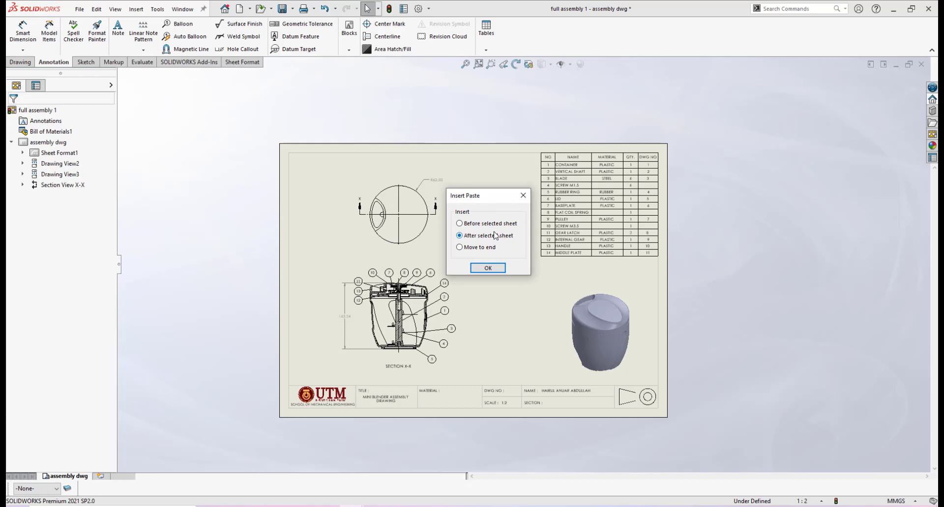
{"action": "left_click", "coordinate": [482, 269]}
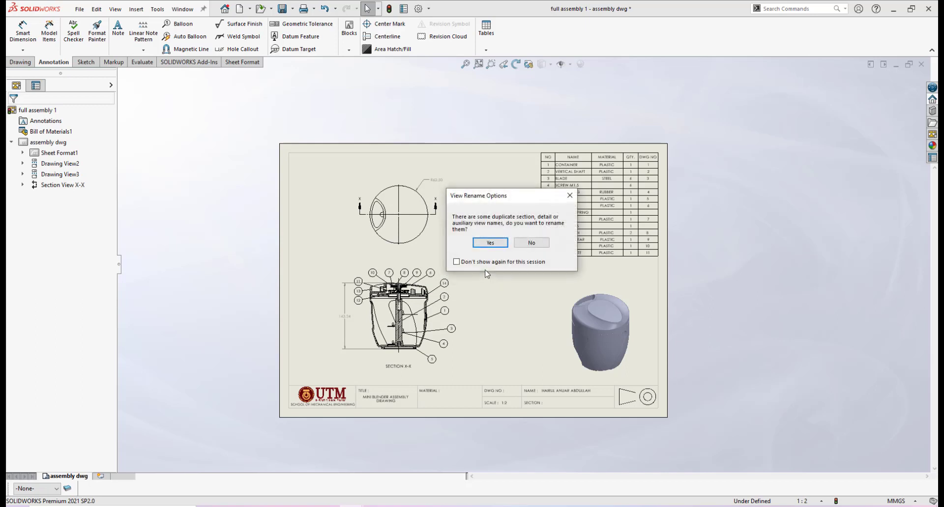
{"action": "left_click", "coordinate": [491, 244]}
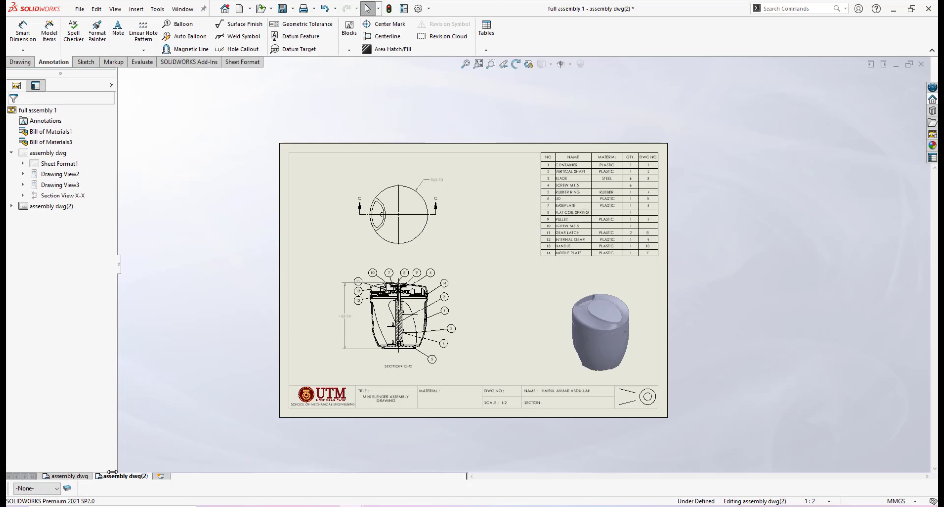
- Rename the copied sheet as exploded dwg
{"action": "left_click", "coordinate": [68, 476]}
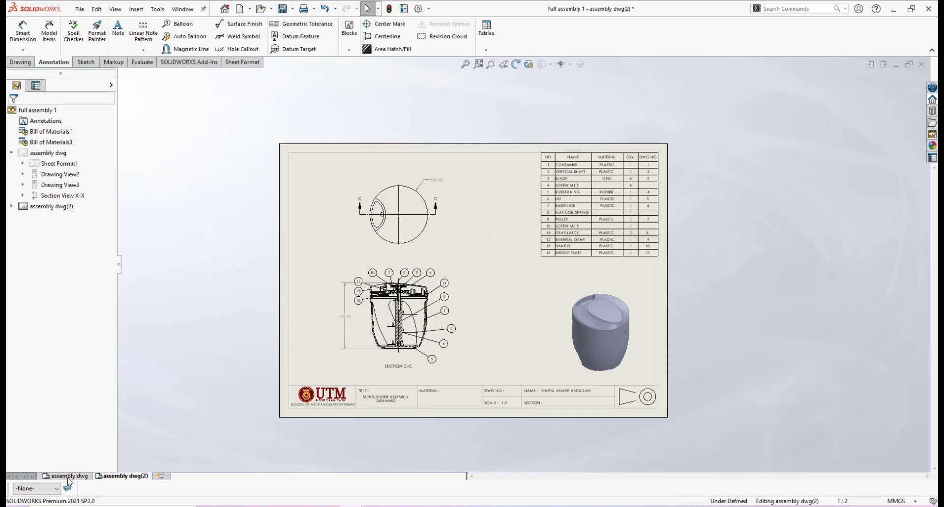
{"action": "left_click", "coordinate": [126, 477]}
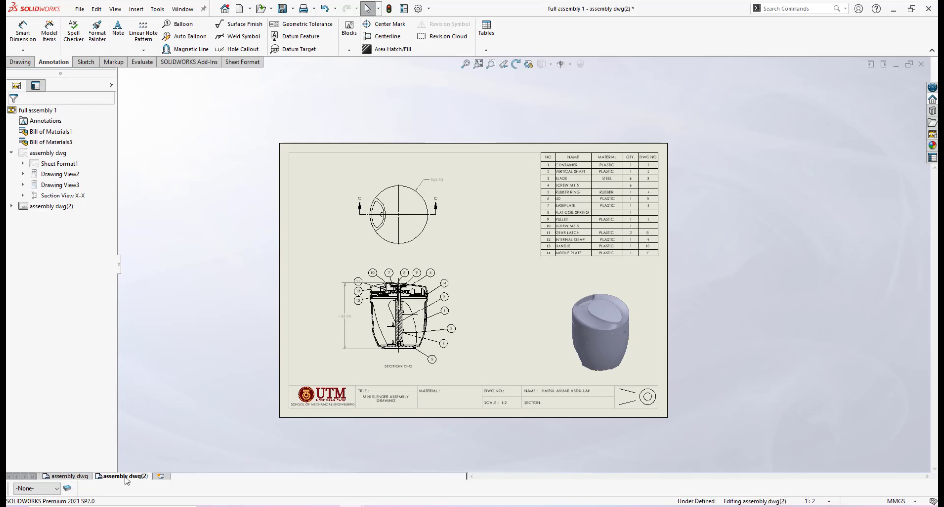
{"action": "right_click", "coordinate": [129, 479]}
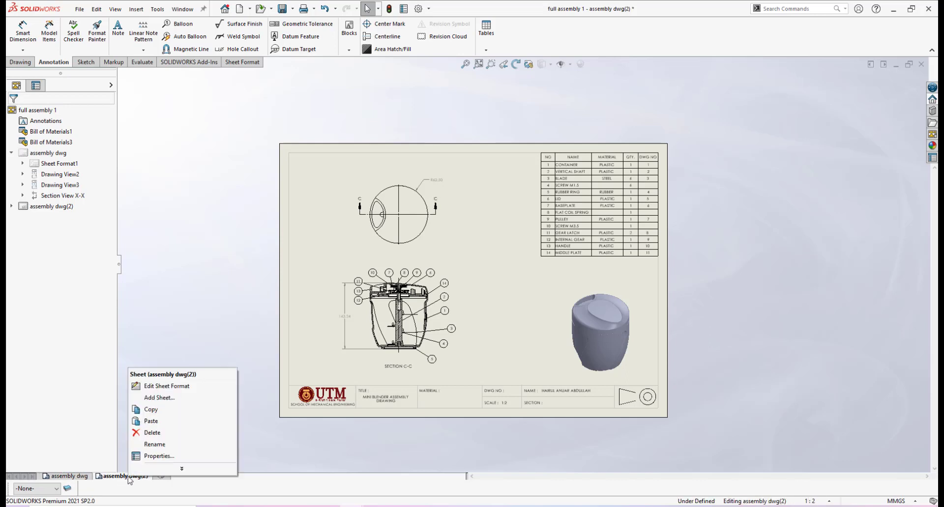
{"action": "left_click", "coordinate": [151, 448]}
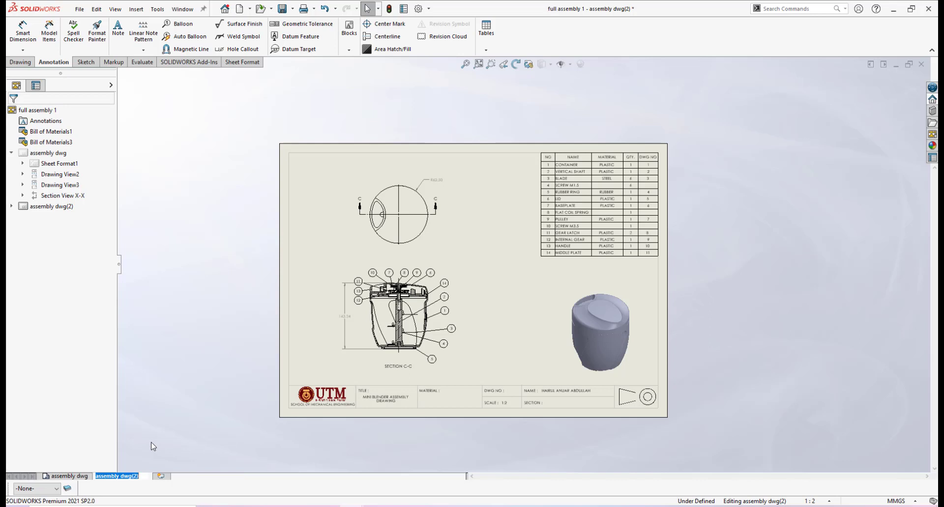
{"action": "type", "text": "exploded"}
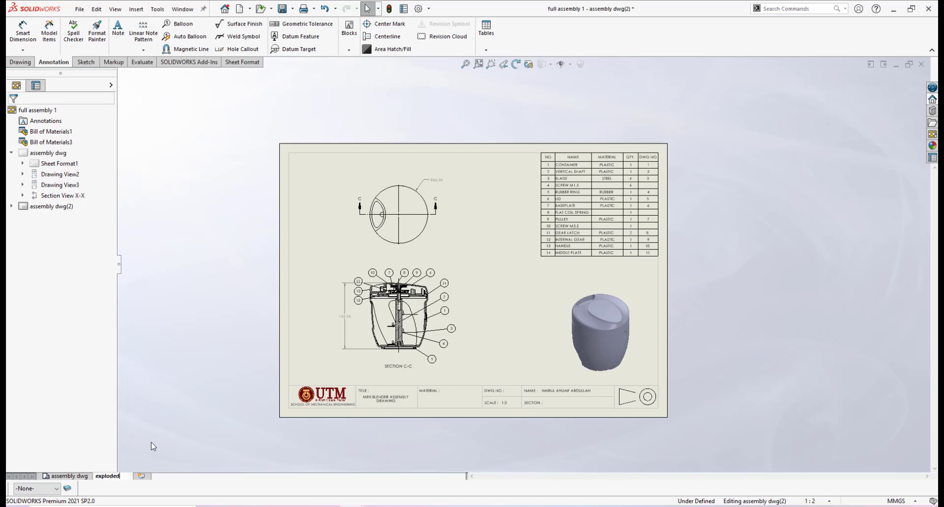
{"action": "type", "text": " dwg"}
{"action": "key", "text": "Return"}
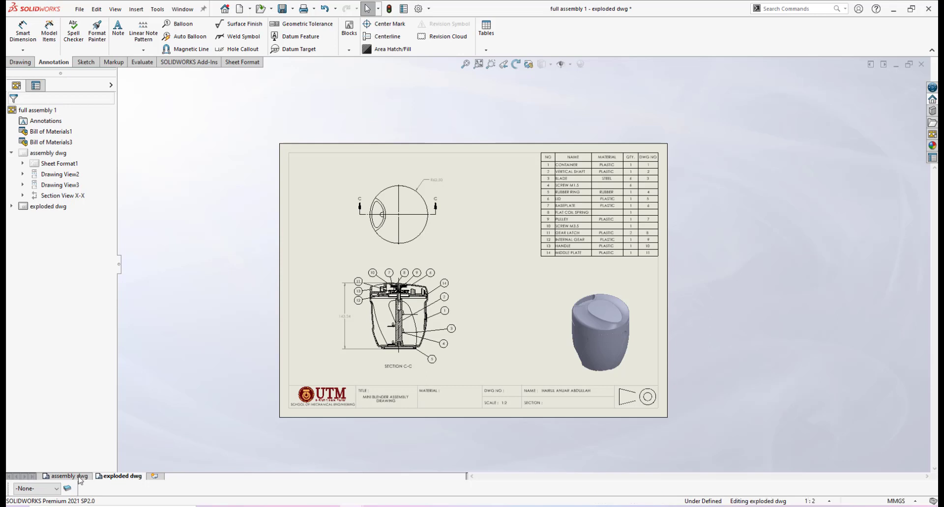
- Delete the circular projected view from the exploded dwg sheet together with its dependent section view C-C
{"action": "left_click", "coordinate": [72, 477]}
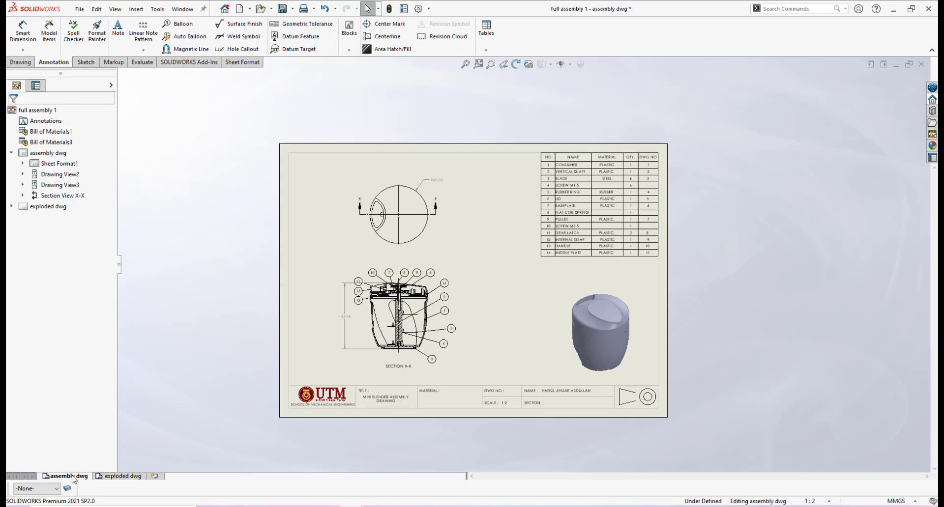
{"action": "left_click", "coordinate": [122, 477]}
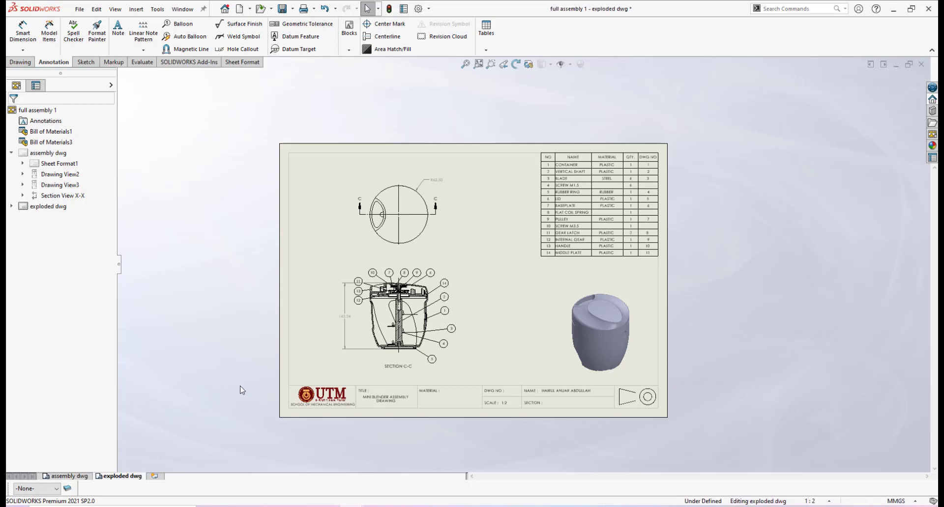
{"action": "left_click", "coordinate": [444, 198]}
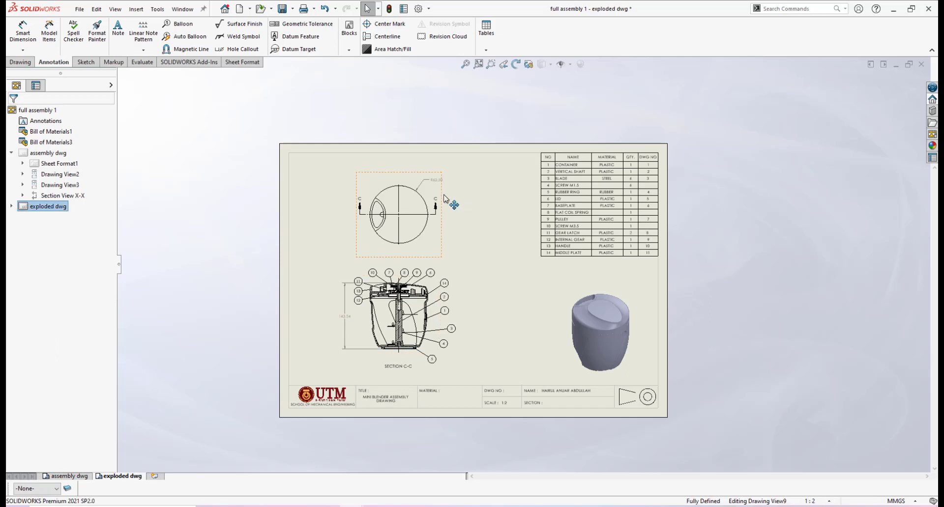
{"action": "key", "text": "Delete"}
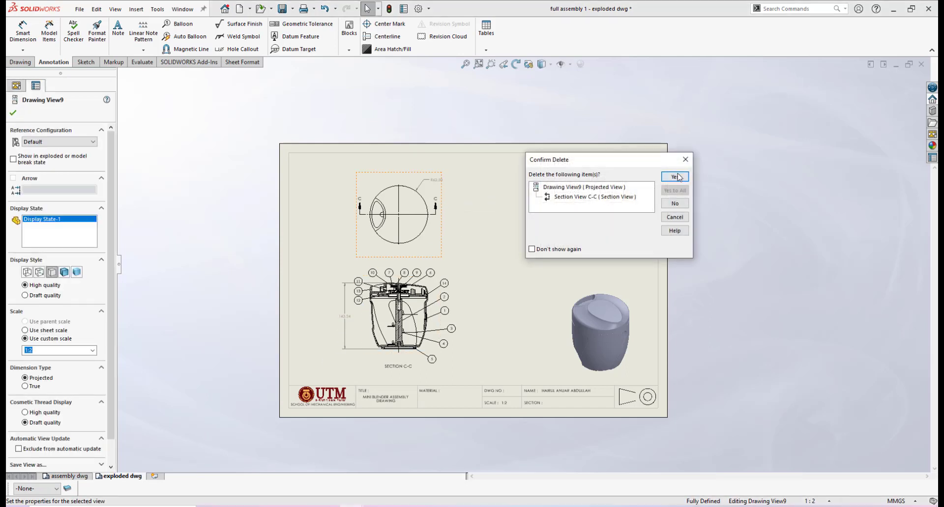
{"action": "left_click", "coordinate": [675, 177]}
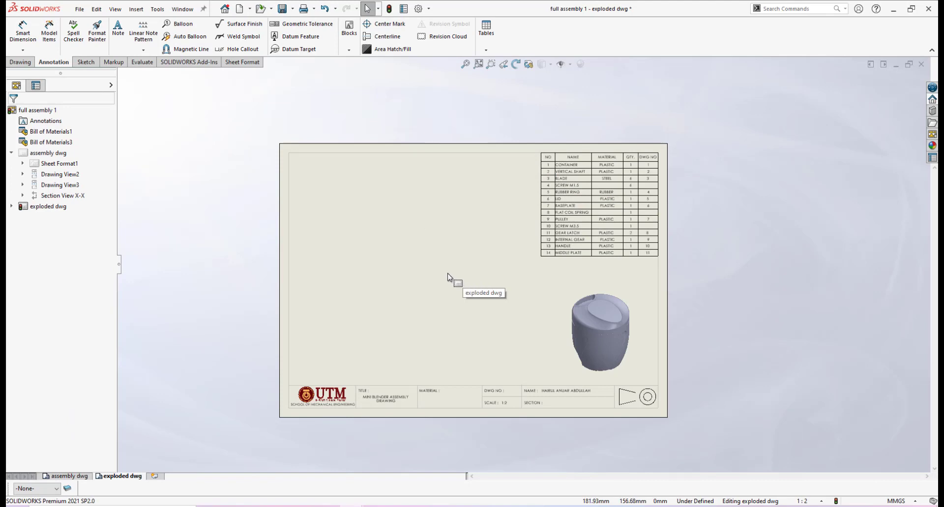
{"action": "scroll", "coordinate": [659, 305], "scroll_direction": "down", "scroll_amount": 1}
{"action": "scroll", "coordinate": [627, 297], "scroll_direction": "up", "scroll_amount": 2}
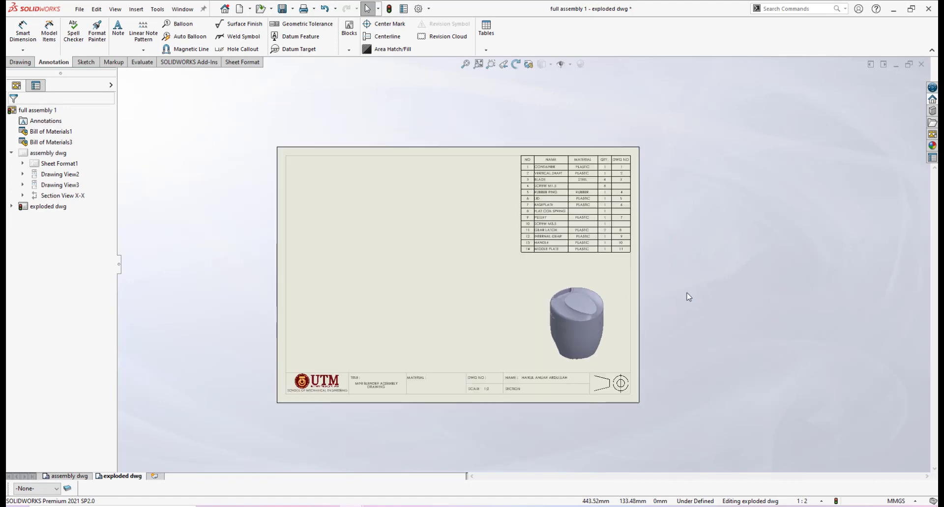
- Refresh the view palette for full assembly 1 and place its view1 in the empty area of the exploded dwg sheet
{"action": "scroll", "coordinate": [760, 307], "scroll_direction": "down", "scroll_amount": 1}
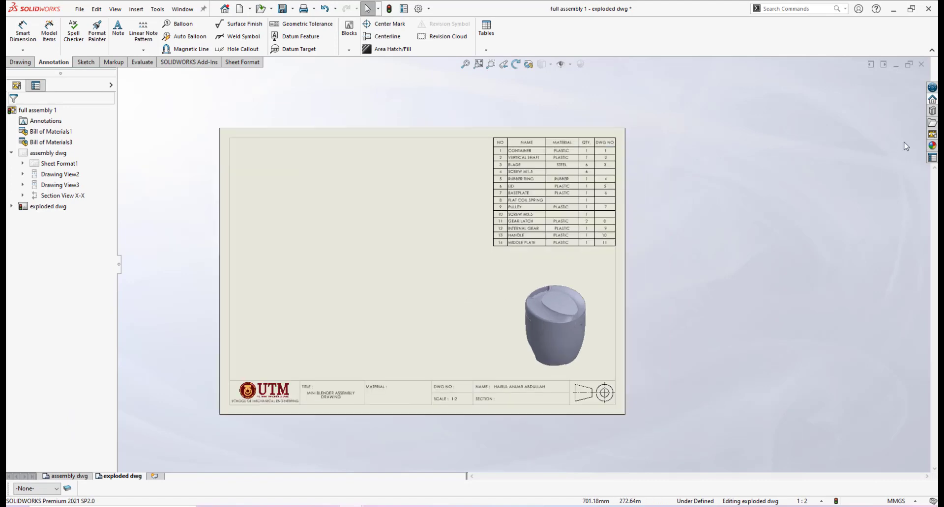
{"action": "left_click", "coordinate": [931, 135]}
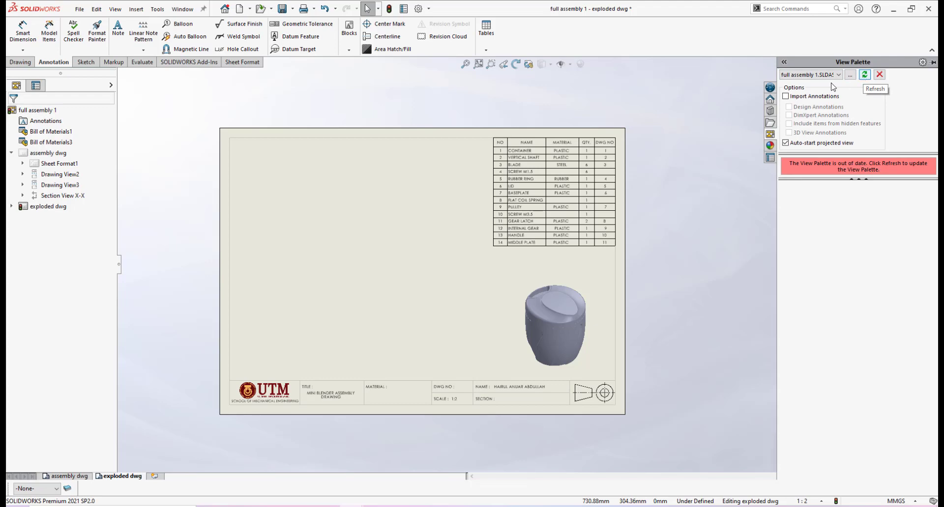
{"action": "left_click", "coordinate": [865, 76]}
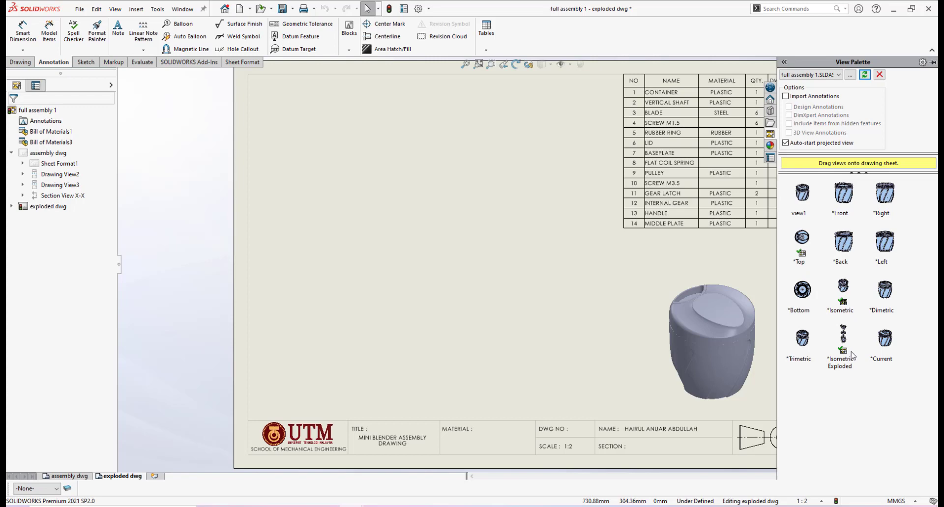
{"action": "left_click", "coordinate": [757, 167]}
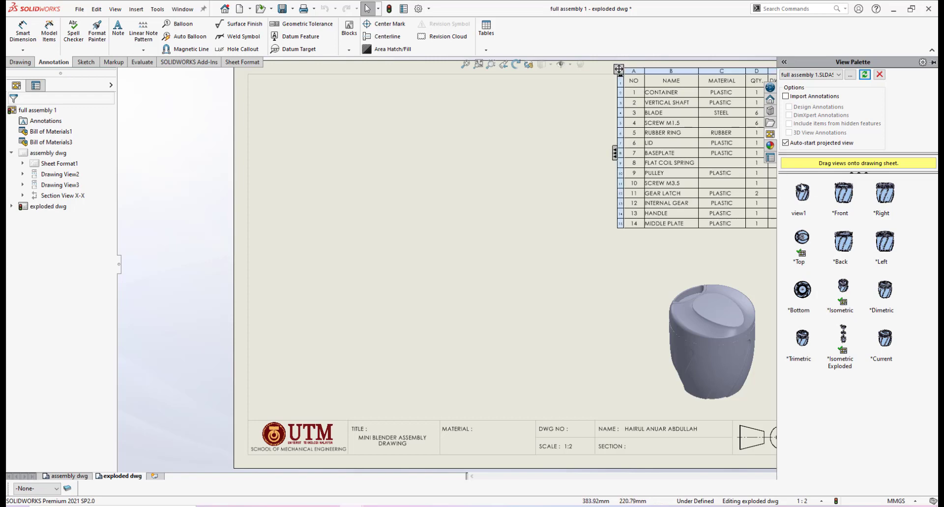
{"action": "mouse_move", "coordinate": [804, 196]}
{"action": "left_mouse_down"}
{"action": "mouse_move", "coordinate": [688, 223]}
{"action": "mouse_move", "coordinate": [494, 294]}
{"action": "mouse_move", "coordinate": [417, 238]}
{"action": "mouse_move", "coordinate": [393, 190]}
{"action": "mouse_move", "coordinate": [416, 263]}
{"action": "mouse_move", "coordinate": [421, 255]}
{"action": "left_mouse_up"}
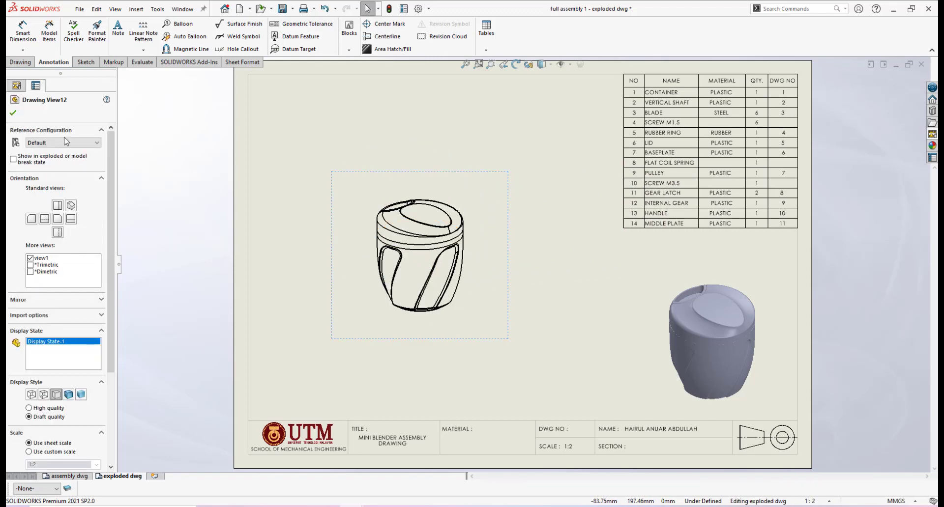
- Show the placed assembly view in its exploded state and move it down so its parts fit within the sheet border
{"action": "left_click", "coordinate": [13, 159]}
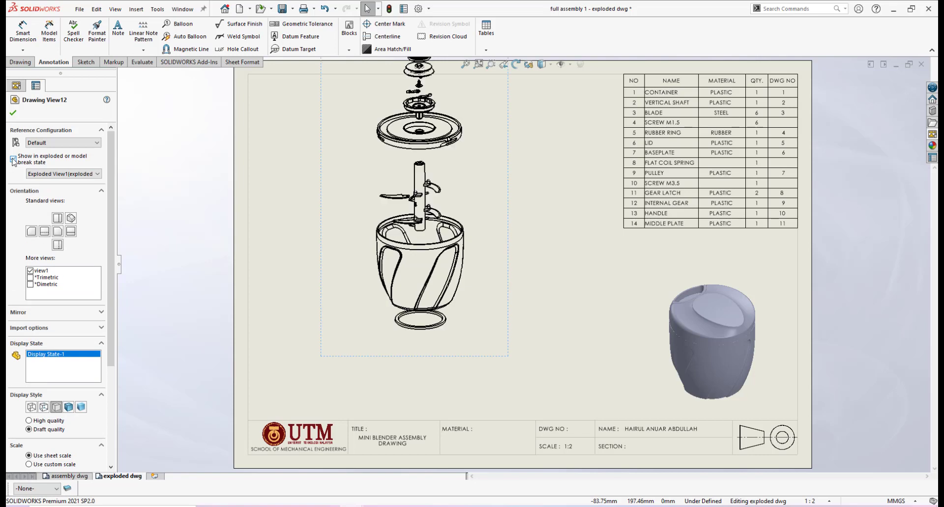
{"action": "left_click", "coordinate": [13, 113]}
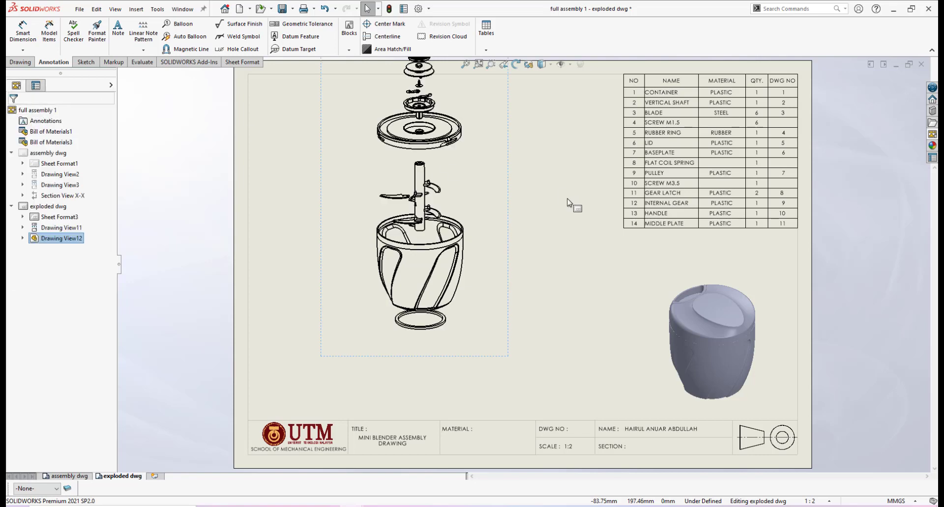
{"action": "scroll", "coordinate": [492, 202], "scroll_direction": "up", "scroll_amount": 3}
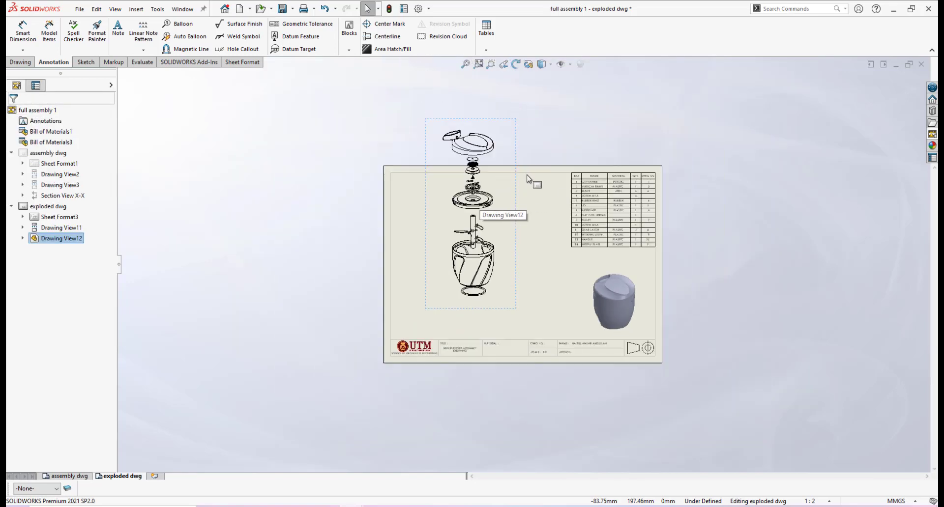
{"action": "left_click_drag", "start_coordinate": [515, 195], "coordinate": [515, 236]}
{"action": "scroll", "coordinate": [511, 236], "scroll_direction": "down", "scroll_amount": 2}
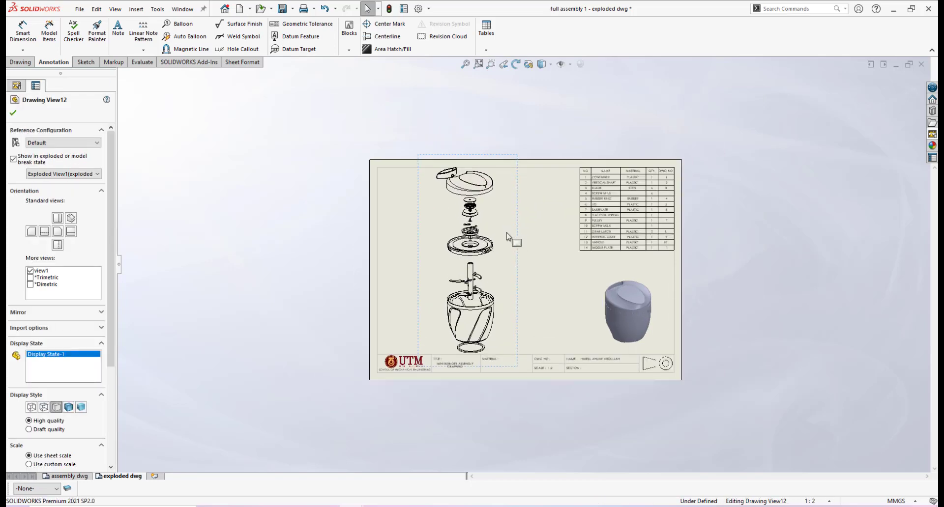
{"action": "left_click", "coordinate": [536, 257]}
{"action": "scroll", "coordinate": [538, 258], "scroll_direction": "down", "scroll_amount": 2}
{"action": "scroll", "coordinate": [539, 261], "scroll_direction": "up", "scroll_amount": 3}
{"action": "scroll", "coordinate": [544, 275], "scroll_direction": "down", "scroll_amount": 2}
{"action": "scroll", "coordinate": [545, 276], "scroll_direction": "up", "scroll_amount": 2}
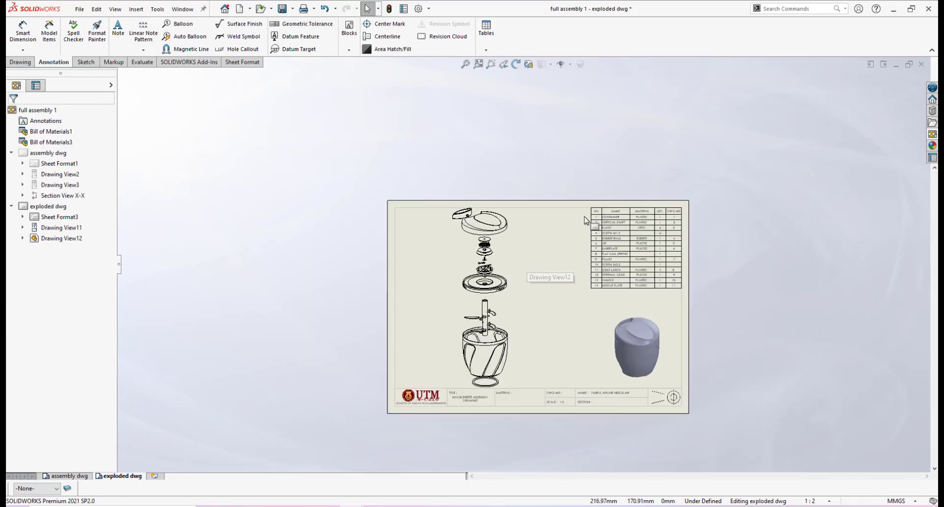
{"action": "scroll", "coordinate": [513, 322], "scroll_direction": "down", "scroll_amount": 2}
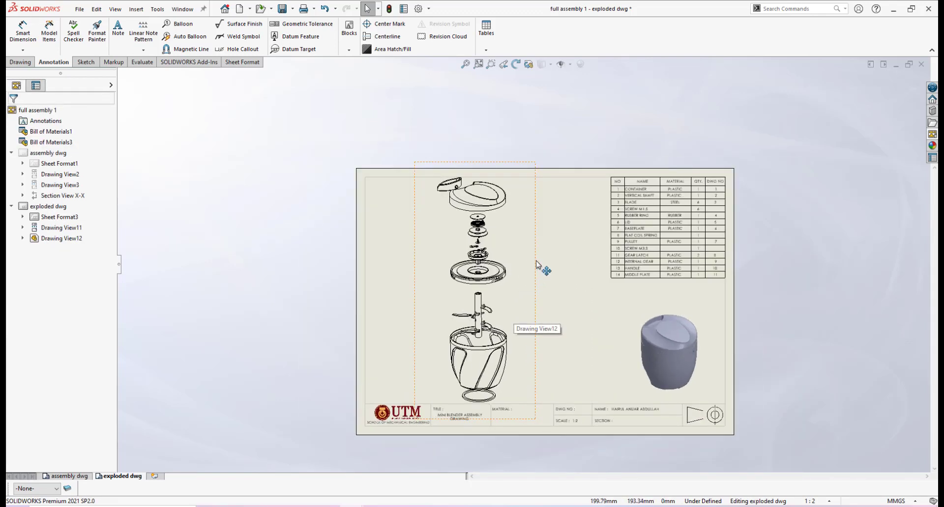
{"action": "scroll", "coordinate": [535, 261], "scroll_direction": "down", "scroll_amount": 1}
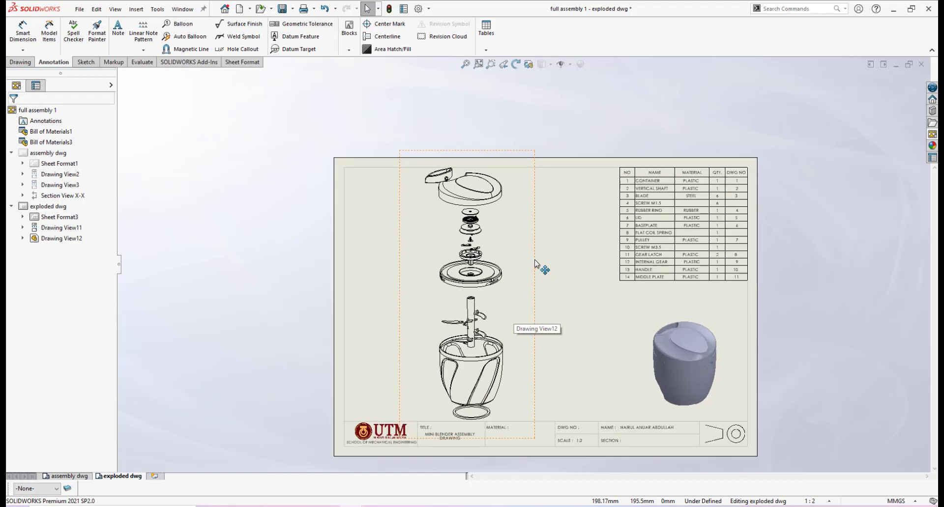
{"action": "scroll", "coordinate": [536, 256], "scroll_direction": "up", "scroll_amount": 2}
{"action": "scroll", "coordinate": [536, 240], "scroll_direction": "down", "scroll_amount": 1}
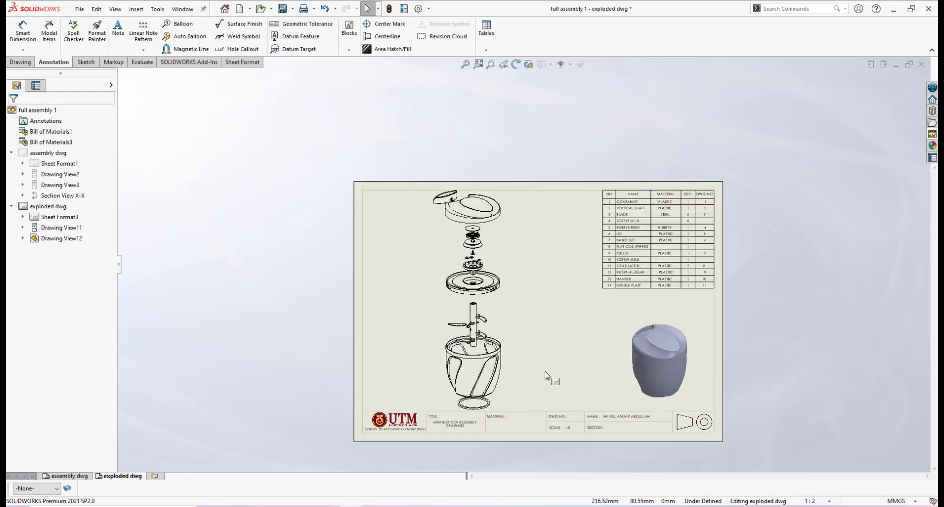
- Try the exploded view with its tangent edges removed and inspect the lid
{"action": "scroll", "coordinate": [512, 229], "scroll_direction": "down", "scroll_amount": 5}
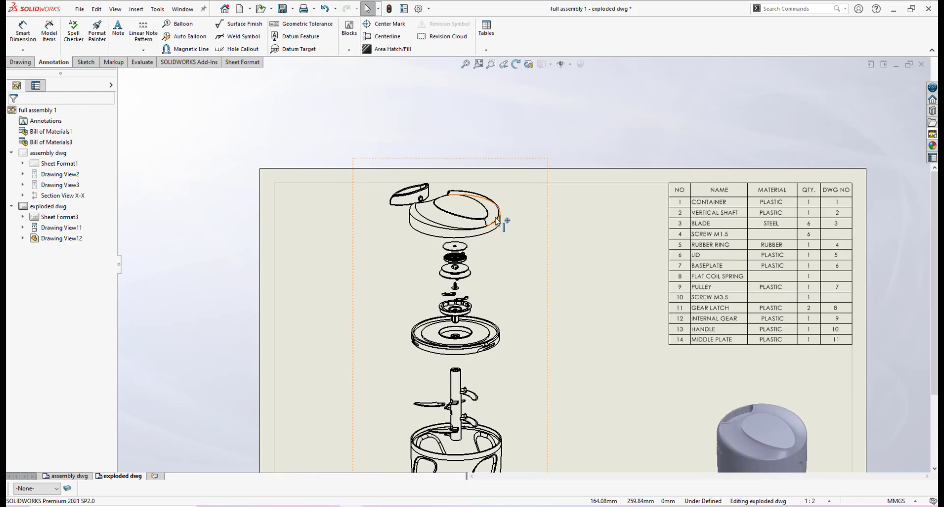
{"action": "scroll", "coordinate": [500, 250], "scroll_direction": "down", "scroll_amount": 1}
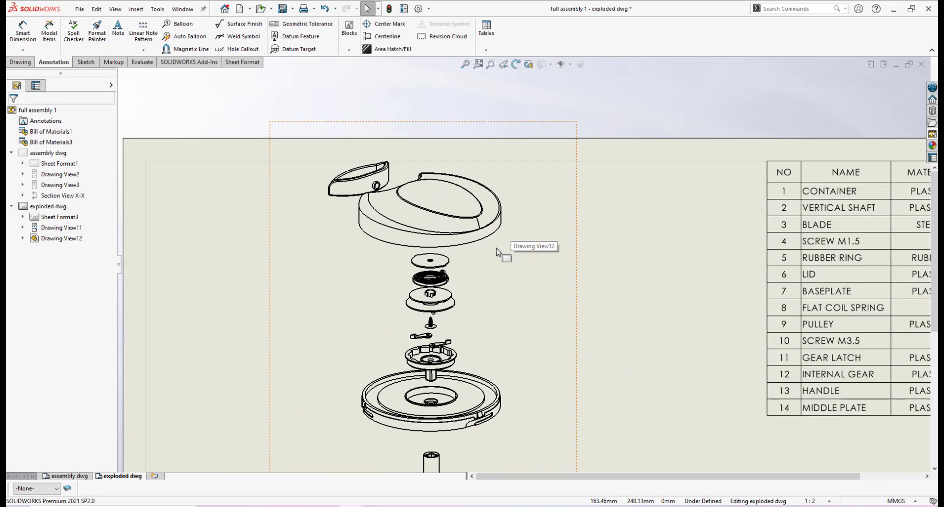
{"action": "left_click", "coordinate": [583, 205]}
{"action": "right_click", "coordinate": [582, 203]}
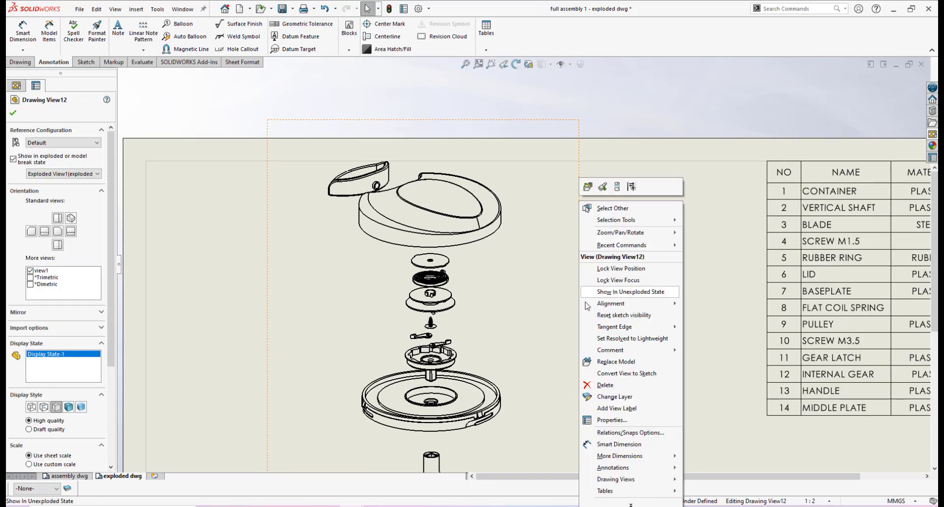
{"action": "mouse_move", "coordinate": [624, 328]}
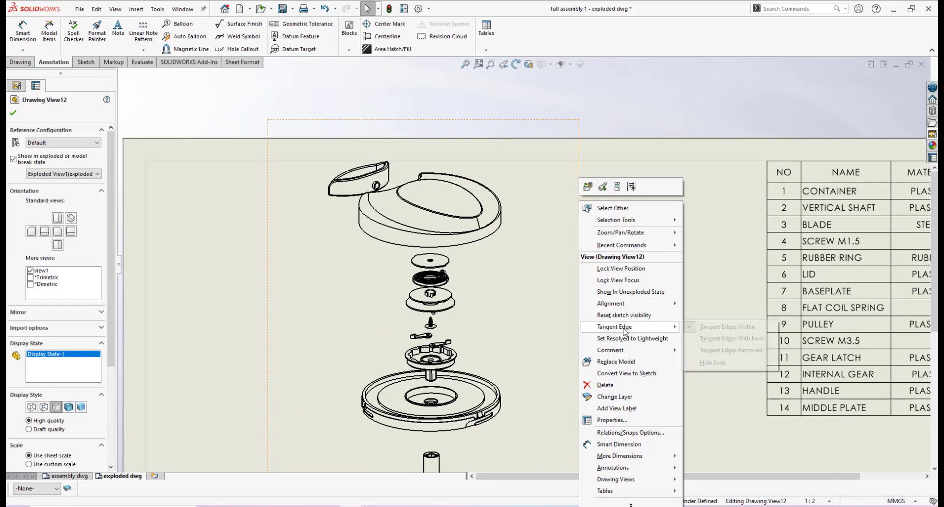
{"action": "left_click", "coordinate": [703, 350]}
{"action": "scroll", "coordinate": [530, 322], "scroll_direction": "up", "scroll_amount": 3}
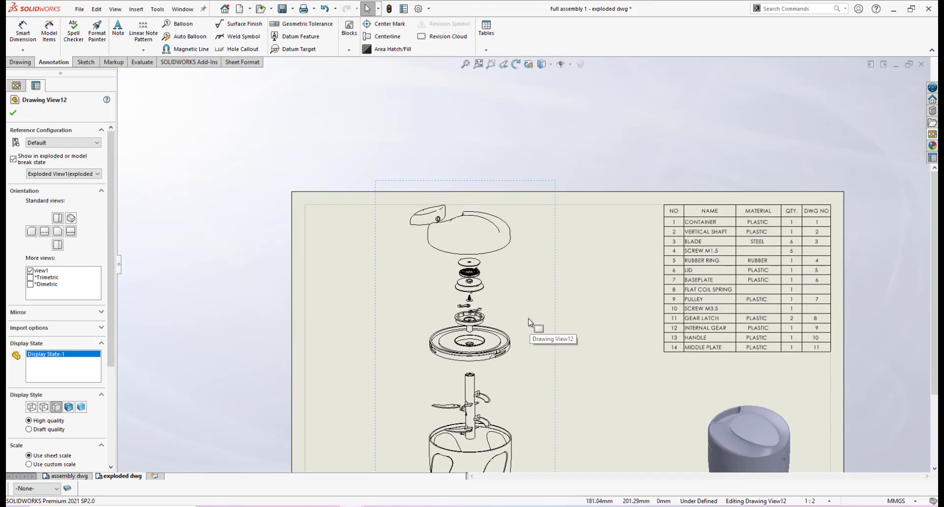
{"action": "scroll", "coordinate": [530, 325], "scroll_direction": "down", "scroll_amount": 4}
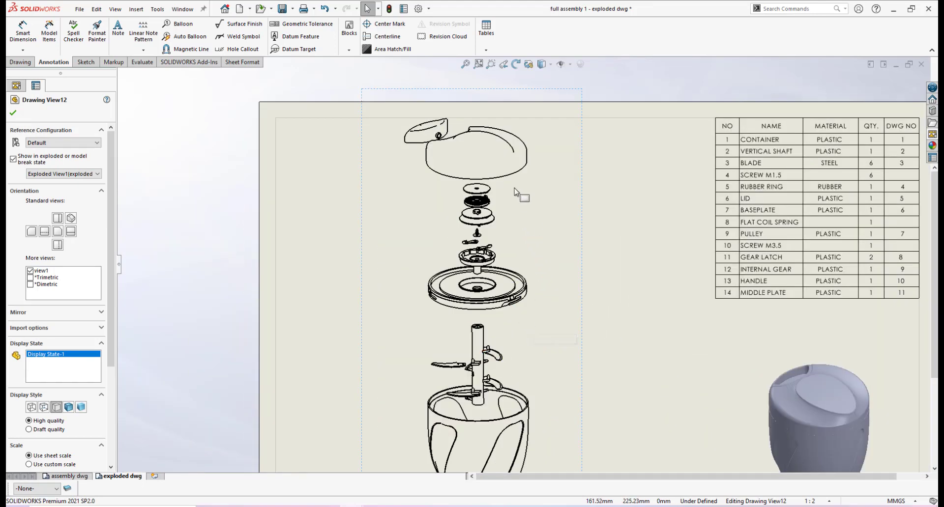
{"action": "scroll", "coordinate": [515, 192], "scroll_direction": "down", "scroll_amount": 4}
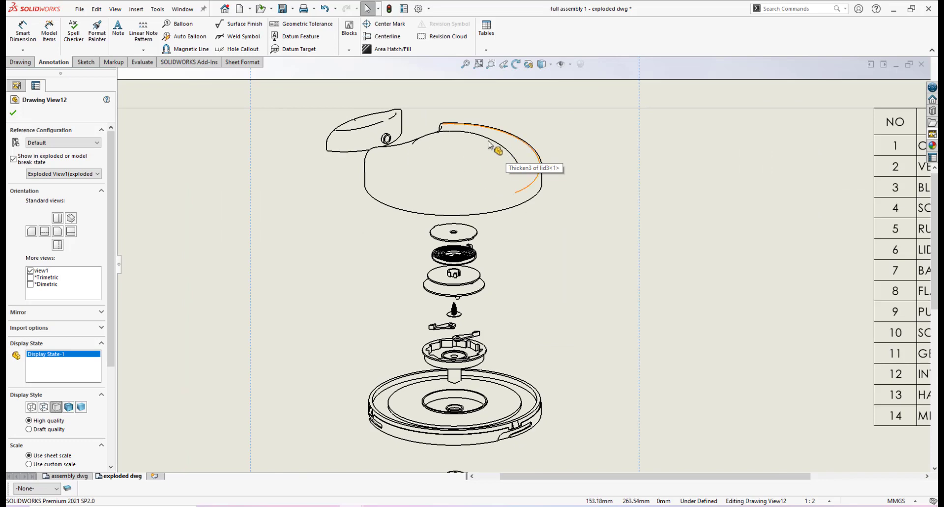
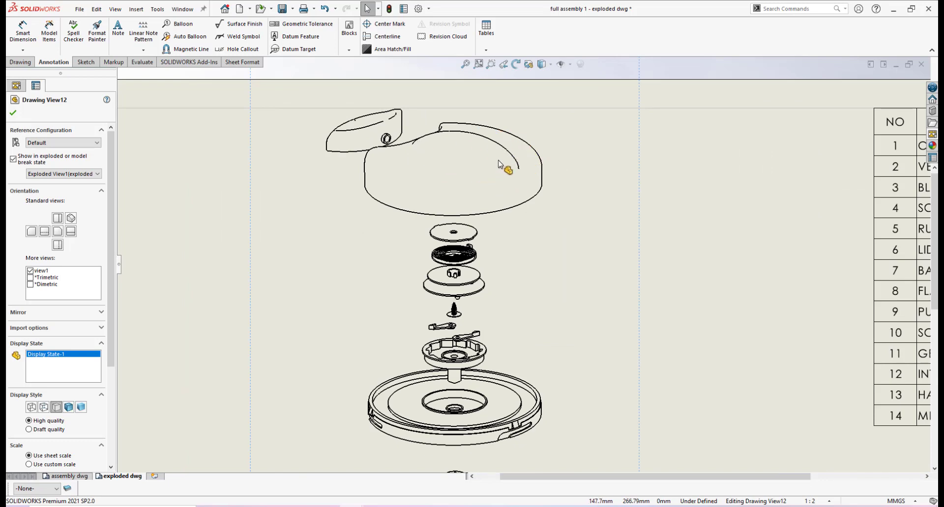
- Set the exploded view's tangent edges back to visible
{"action": "right_click", "coordinate": [640, 202]}
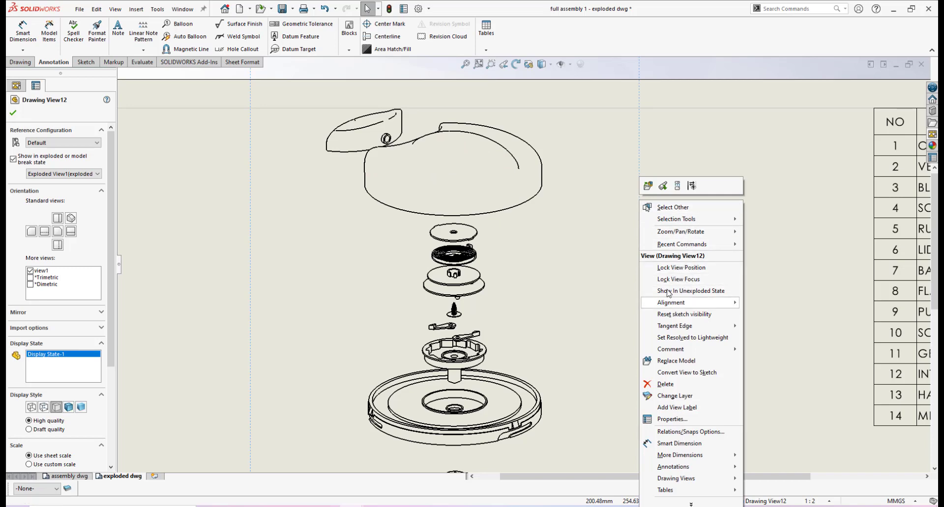
{"action": "mouse_move", "coordinate": [694, 328]}
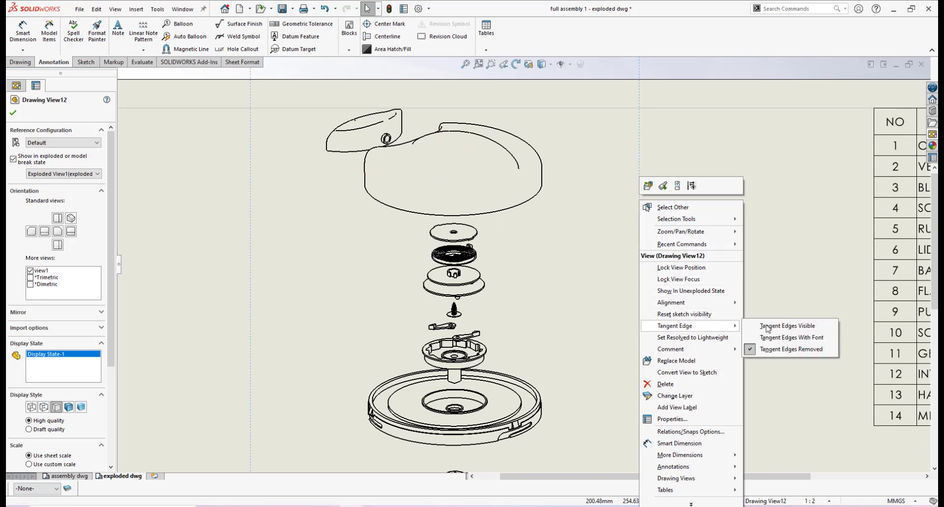
{"action": "left_click", "coordinate": [770, 329]}
{"action": "scroll", "coordinate": [590, 207], "scroll_direction": "up", "scroll_amount": 2}
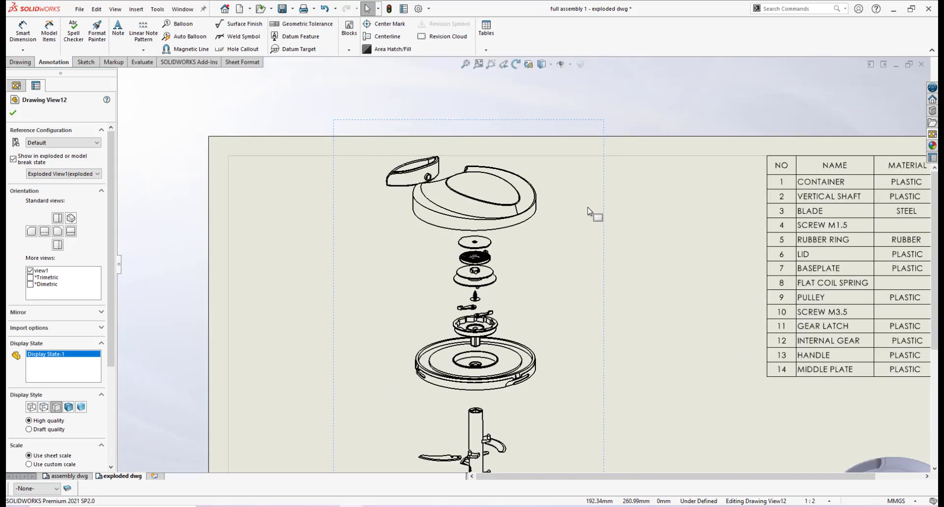
- Hide the short straight edge on the lid's top face, between the oval recess and the outer rim
{"action": "scroll", "coordinate": [546, 215], "scroll_direction": "down", "scroll_amount": 4}
{"action": "scroll", "coordinate": [525, 221], "scroll_direction": "down", "scroll_amount": 3}
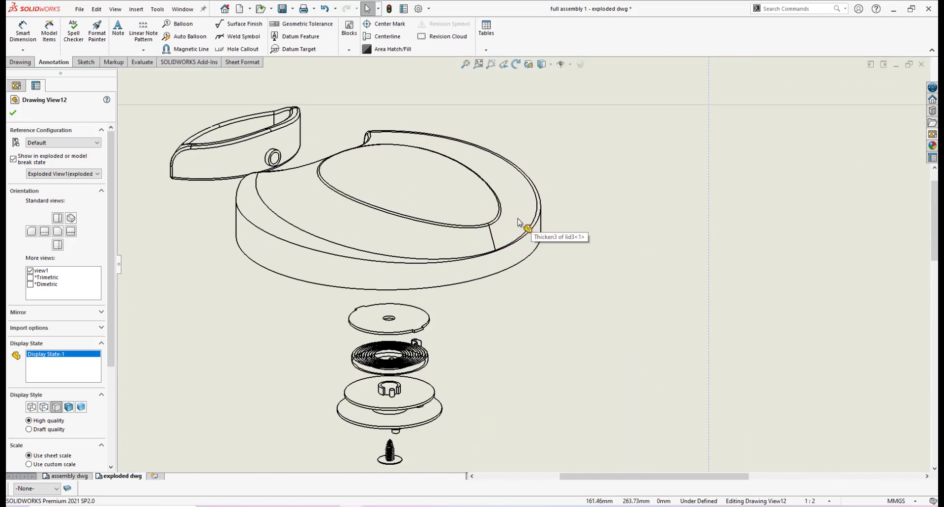
{"action": "left_click", "coordinate": [486, 246]}
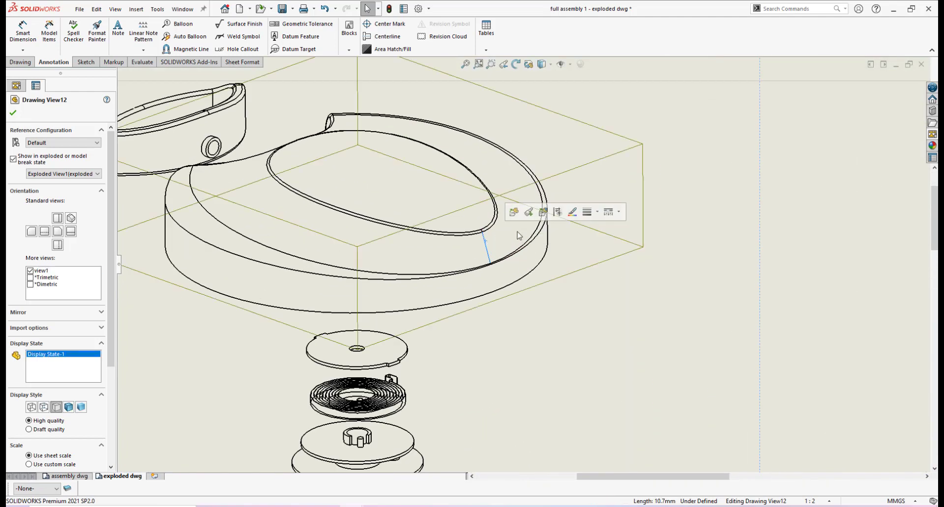
{"action": "left_click", "coordinate": [557, 212]}
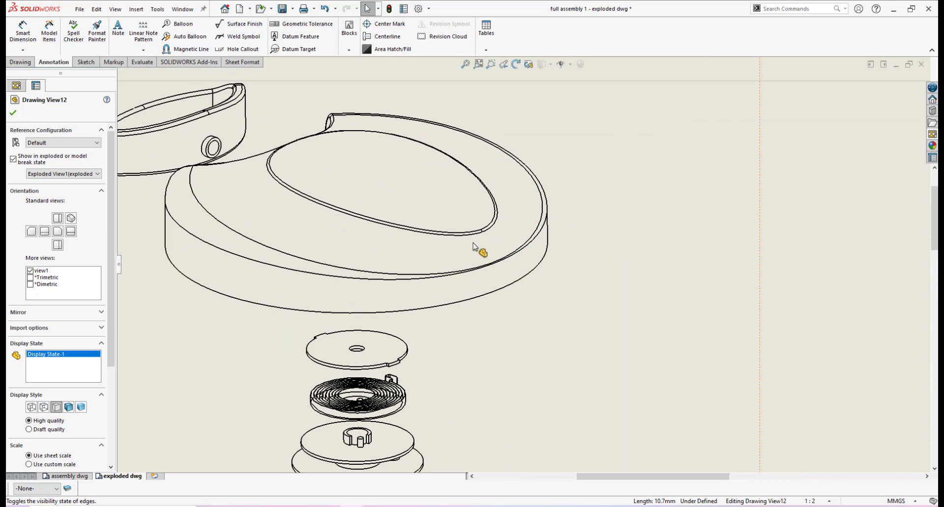
- Hide the tiny arc edge crossing the double rim of the lid's oval recess
{"action": "scroll", "coordinate": [473, 246], "scroll_direction": "down", "scroll_amount": 5}
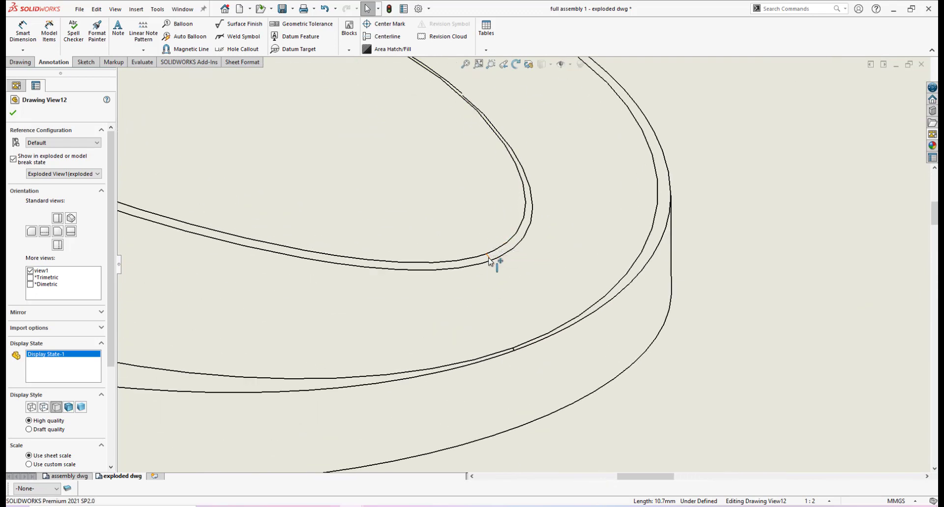
{"action": "left_click", "coordinate": [488, 258]}
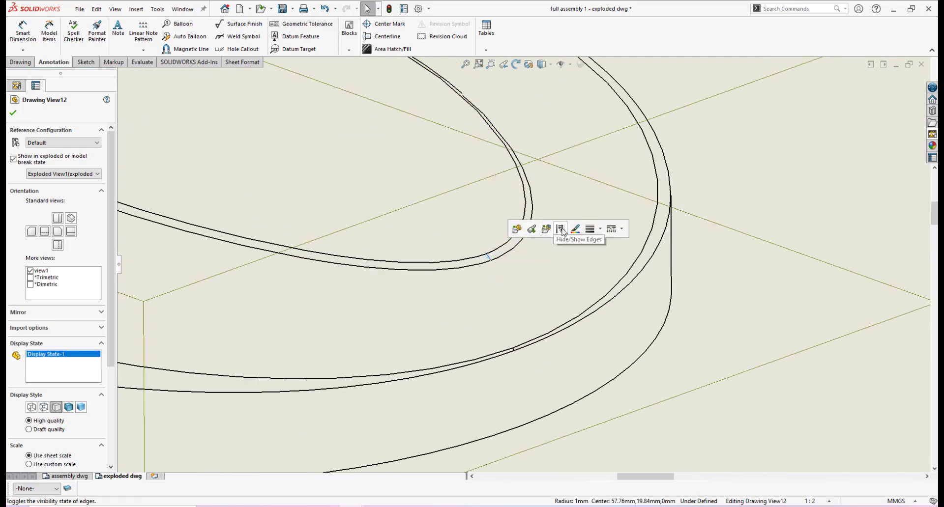
{"action": "left_click", "coordinate": [560, 229]}
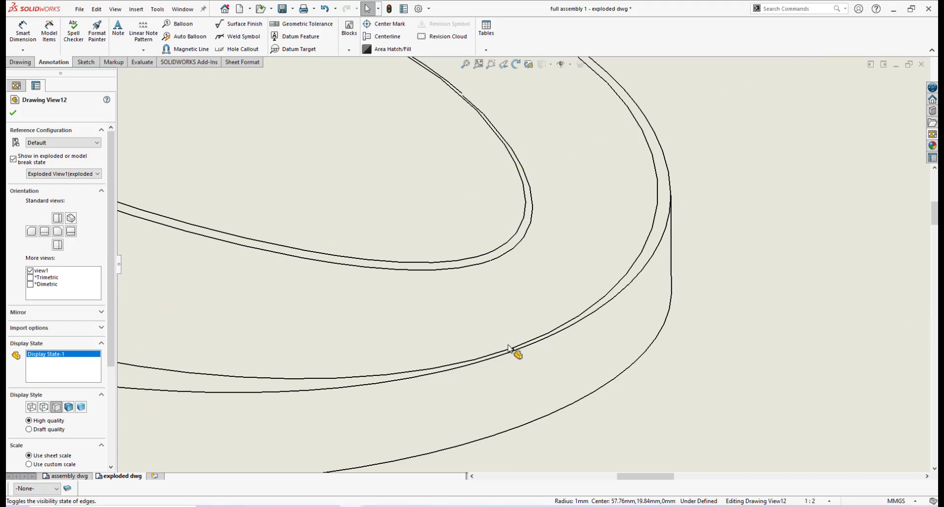
- Hide the tiny edge crossing the lid's outer rim and deselect the exploded view
{"action": "scroll", "coordinate": [508, 349], "scroll_direction": "down", "scroll_amount": 2}
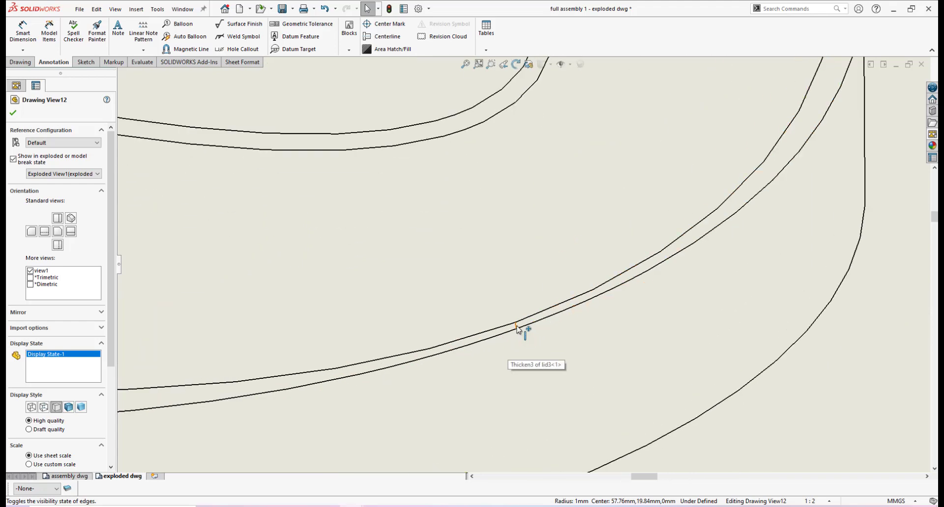
{"action": "left_click", "coordinate": [517, 329]}
{"action": "scroll", "coordinate": [580, 307], "scroll_direction": "up", "scroll_amount": 2}
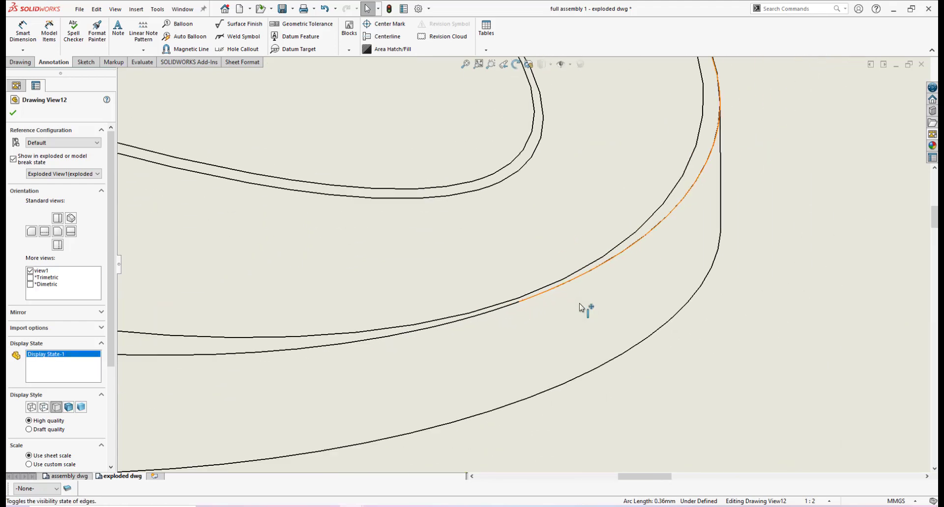
{"action": "scroll", "coordinate": [579, 307], "scroll_direction": "up", "scroll_amount": 3}
{"action": "scroll", "coordinate": [548, 306], "scroll_direction": "down", "scroll_amount": 2}
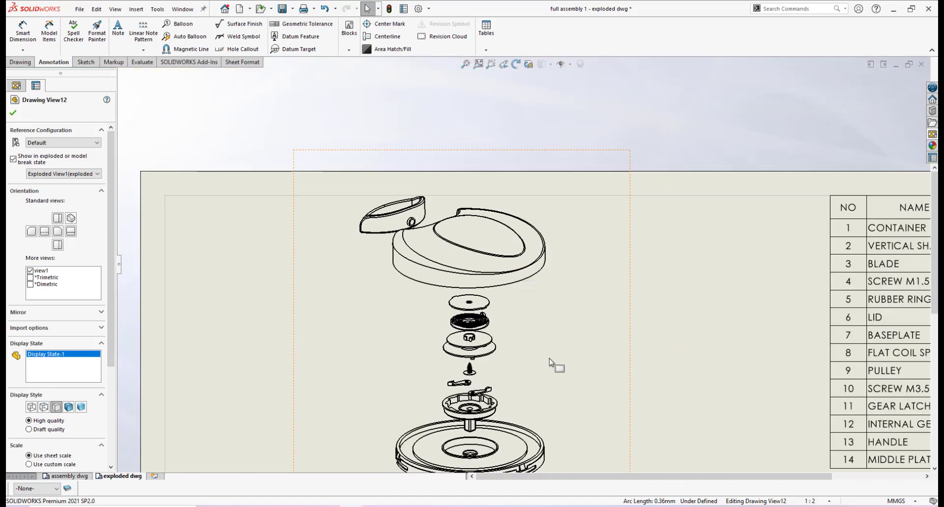
{"action": "scroll", "coordinate": [553, 364], "scroll_direction": "up", "scroll_amount": 3}
{"action": "scroll", "coordinate": [537, 343], "scroll_direction": "down", "scroll_amount": 1}
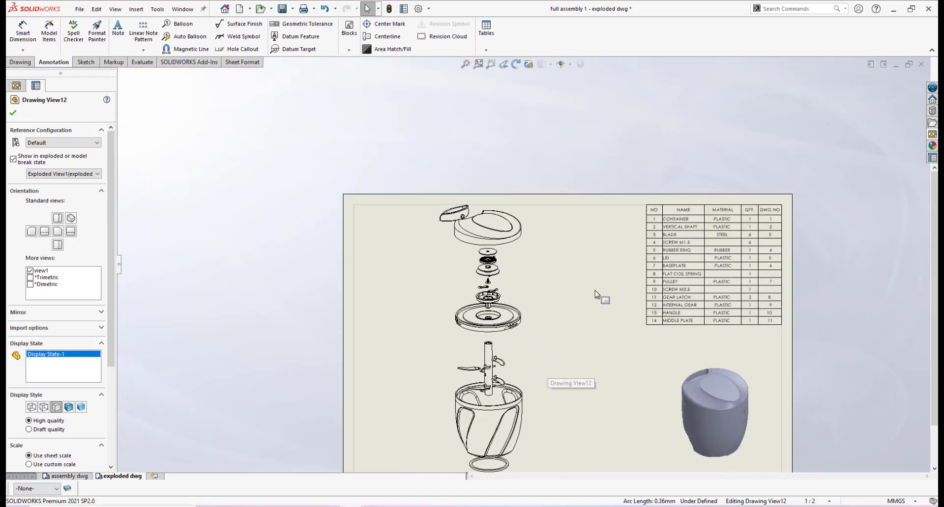
{"action": "left_click", "coordinate": [595, 293]}
{"action": "scroll", "coordinate": [527, 327], "scroll_direction": "down", "scroll_amount": 1}
{"action": "scroll", "coordinate": [523, 345], "scroll_direction": "up", "scroll_amount": 3}
{"action": "scroll", "coordinate": [541, 319], "scroll_direction": "down", "scroll_amount": 2}
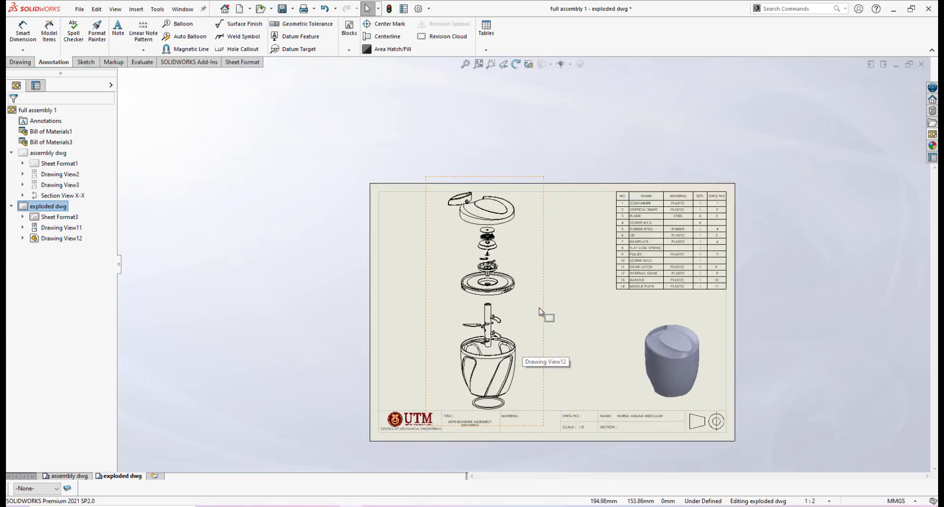
- Save the drawing
{"action": "scroll", "coordinate": [544, 266], "scroll_direction": "down", "scroll_amount": 1}
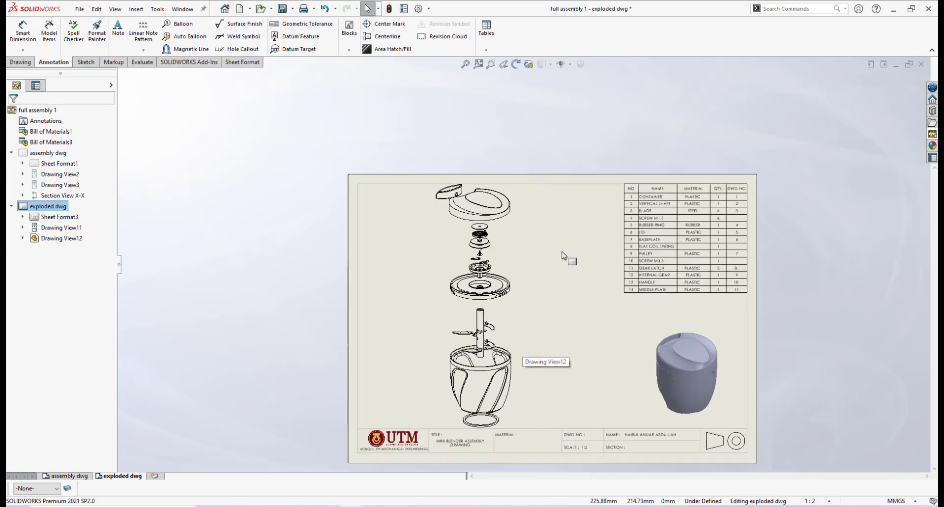
{"action": "left_click", "coordinate": [283, 9]}
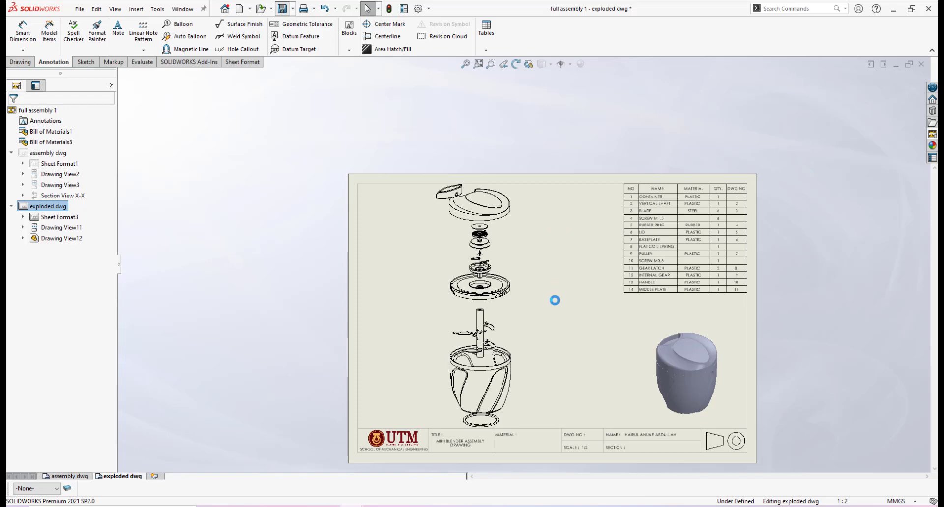
{"action": "scroll", "coordinate": [555, 301], "scroll_direction": "up", "scroll_amount": 1}
{"action": "scroll", "coordinate": [585, 279], "scroll_direction": "down", "scroll_amount": 1}
{"action": "scroll", "coordinate": [607, 293], "scroll_direction": "down", "scroll_amount": 1}
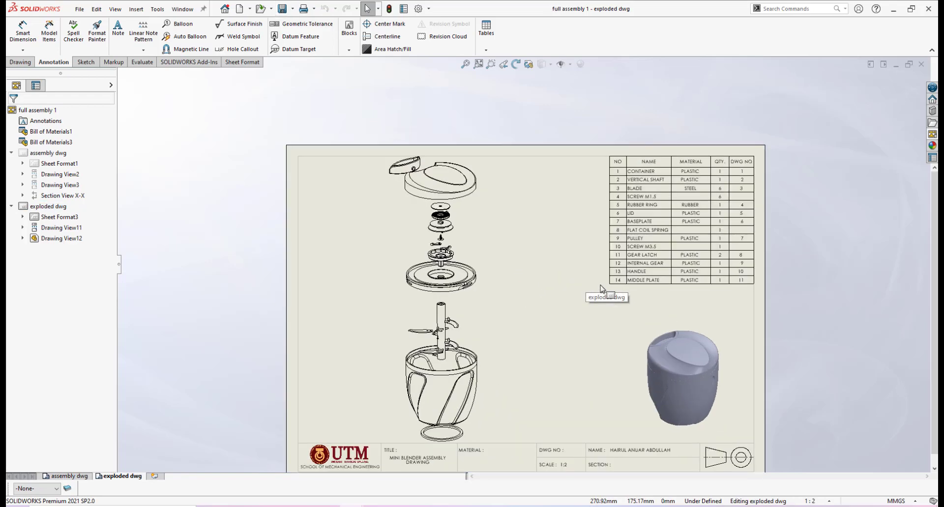
{"action": "scroll", "coordinate": [613, 294], "scroll_direction": "up", "scroll_amount": 3}
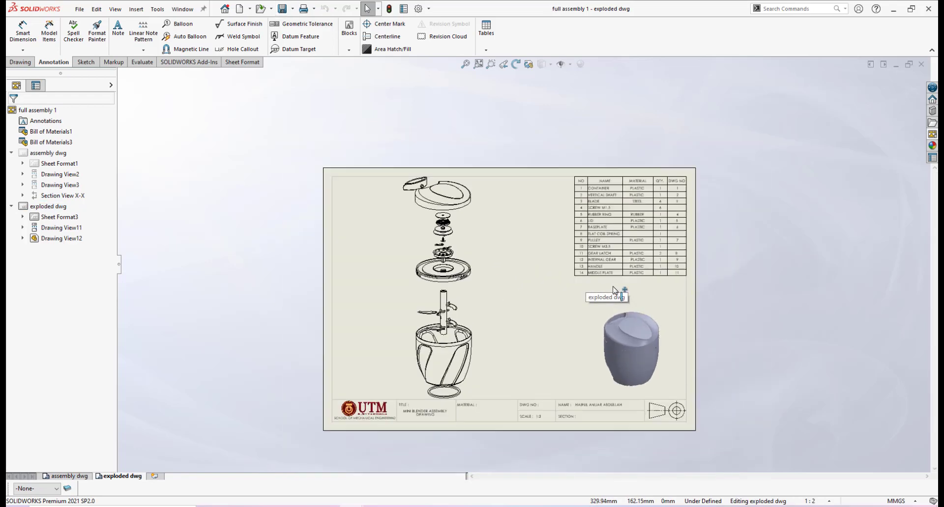
{"action": "left_click", "coordinate": [178, 26]}
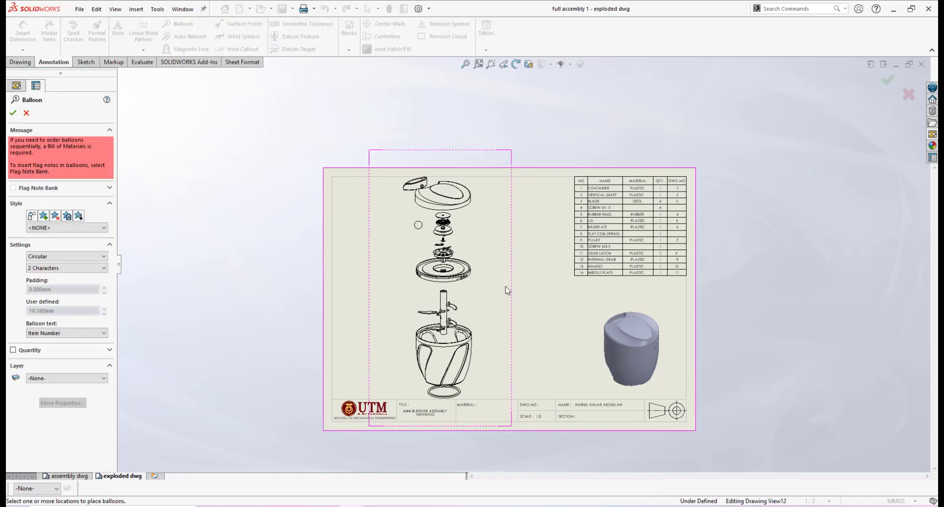
{"action": "scroll", "coordinate": [476, 350], "scroll_direction": "down", "scroll_amount": 2}
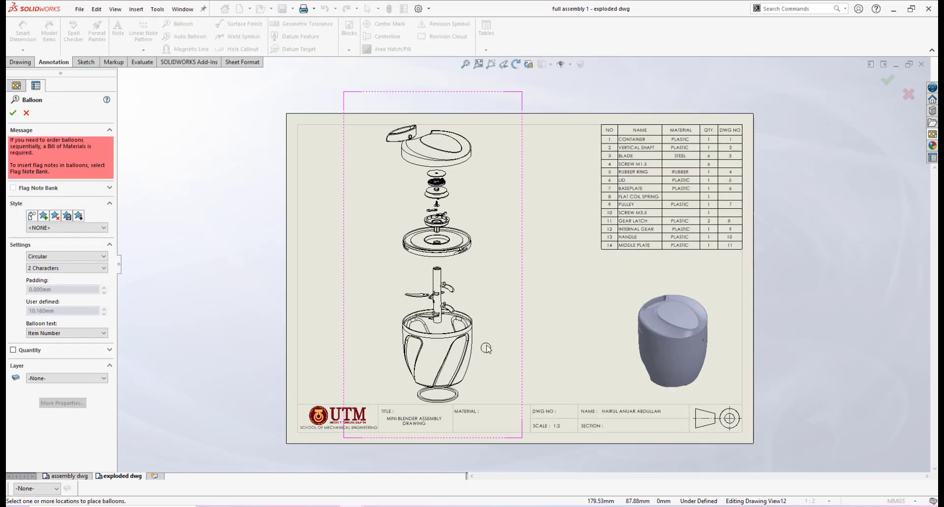
{"action": "left_click", "coordinate": [27, 113]}
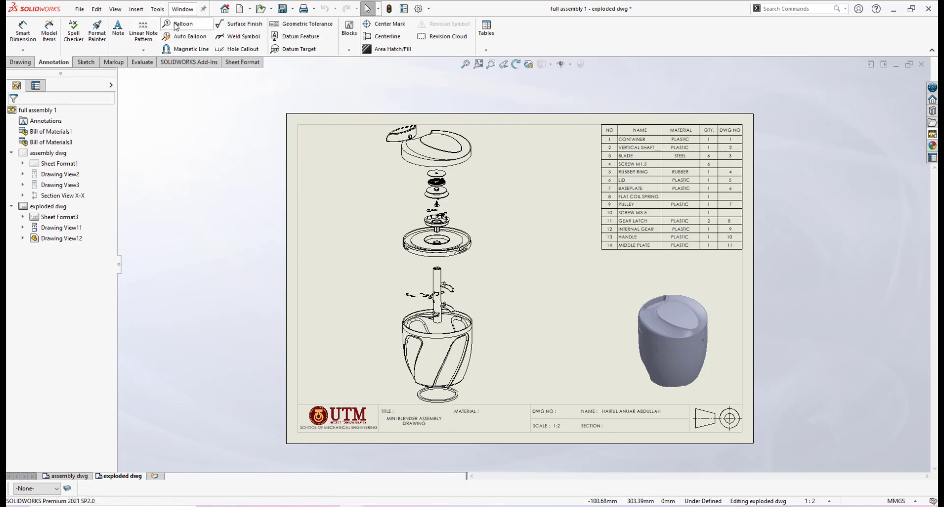
- Attach circular item-number balloons to the container and the vertical shaft, lined up vertically to the right of the exploded parts
{"action": "left_click", "coordinate": [180, 25]}
{"action": "scroll", "coordinate": [475, 371], "scroll_direction": "down", "scroll_amount": 6}
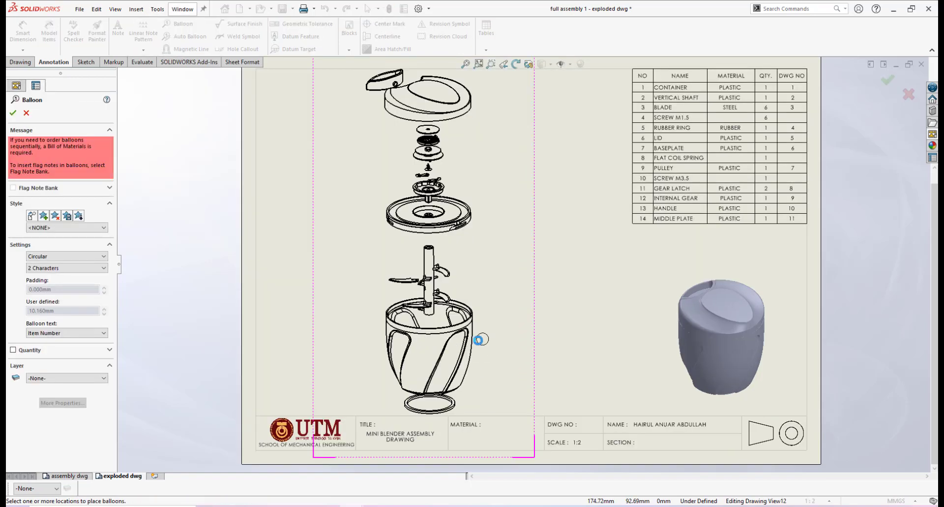
{"action": "left_click", "coordinate": [422, 378]}
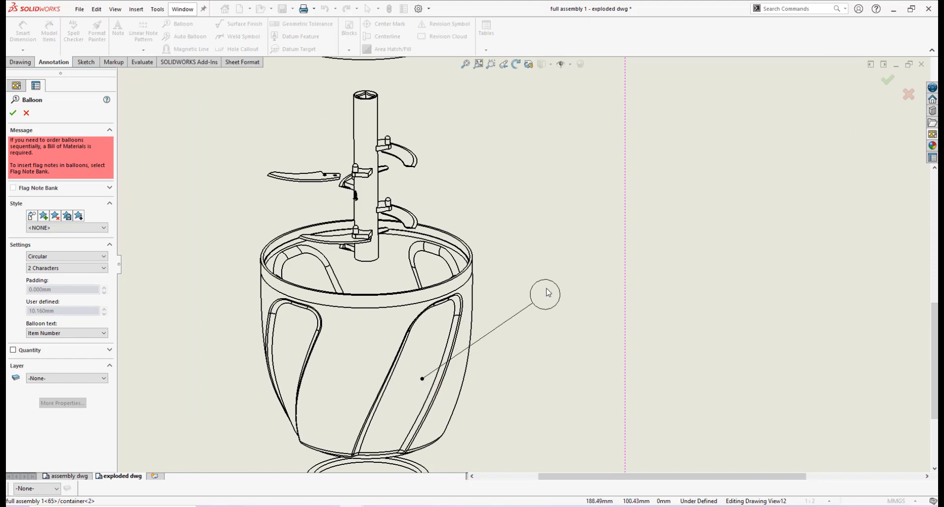
{"action": "left_click", "coordinate": [546, 293]}
{"action": "scroll", "coordinate": [508, 309], "scroll_direction": "up", "scroll_amount": 6}
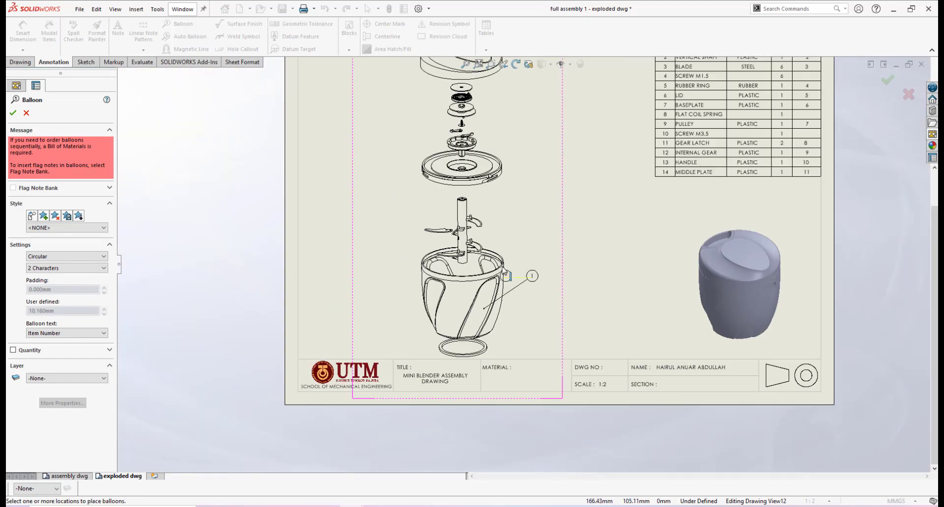
{"action": "scroll", "coordinate": [477, 241], "scroll_direction": "down", "scroll_amount": 3}
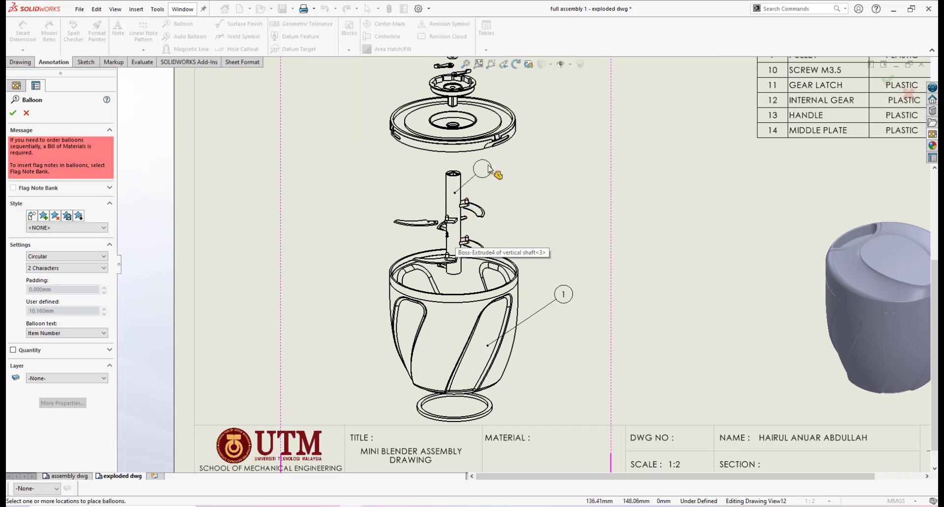
{"action": "left_click", "coordinate": [563, 156]}
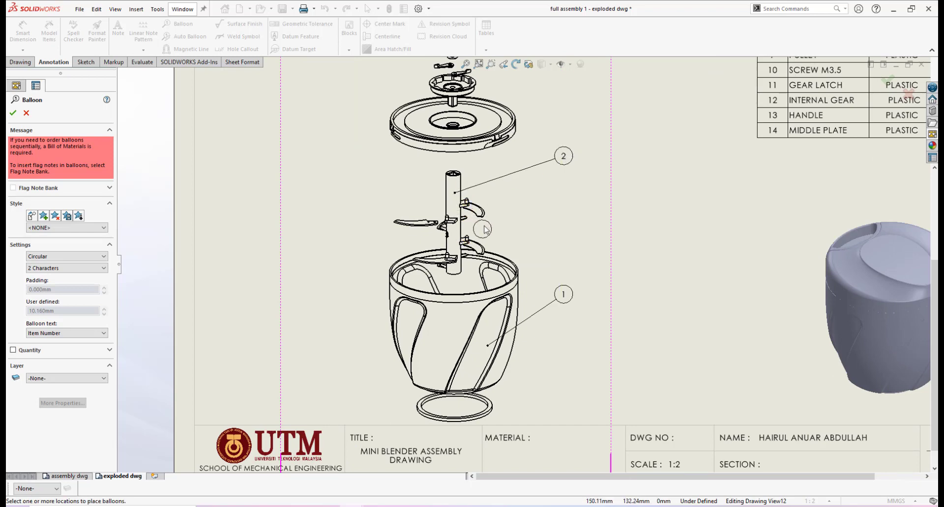
- Balloon the detached blade and the small M1.5 screw beside the shaft, stacking both balloons to the left of the parts
{"action": "scroll", "coordinate": [484, 230], "scroll_direction": "down", "scroll_amount": 5}
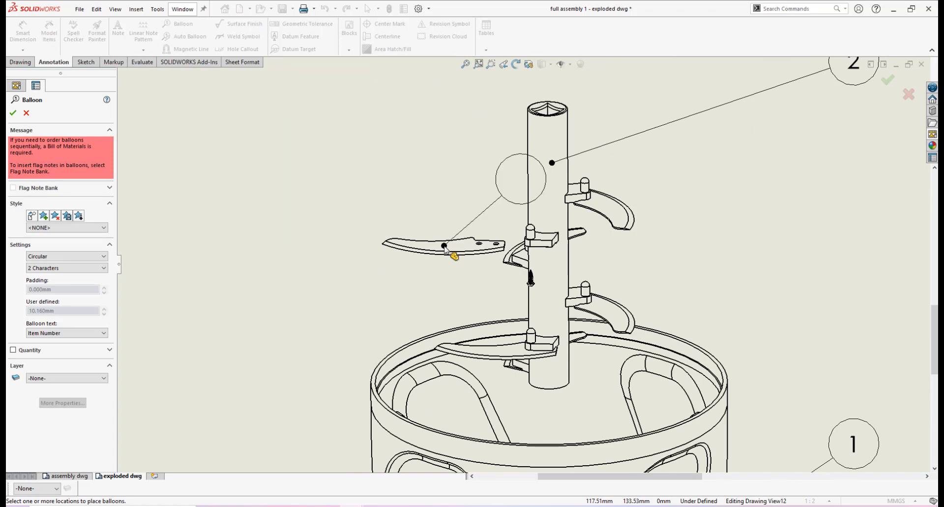
{"action": "left_click", "coordinate": [445, 246]}
{"action": "scroll", "coordinate": [315, 153], "scroll_direction": "up", "scroll_amount": 5}
{"action": "left_click", "coordinate": [355, 173]}
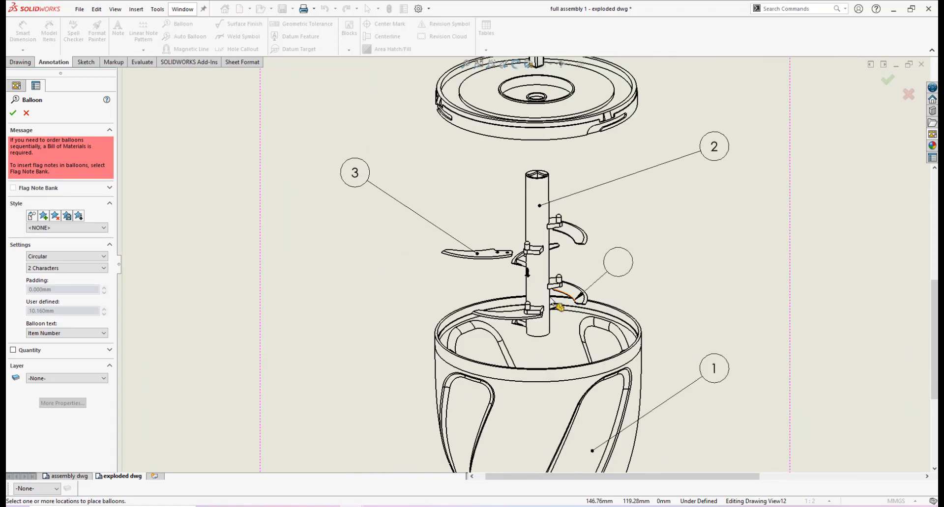
{"action": "scroll", "coordinate": [557, 303], "scroll_direction": "down", "scroll_amount": 5}
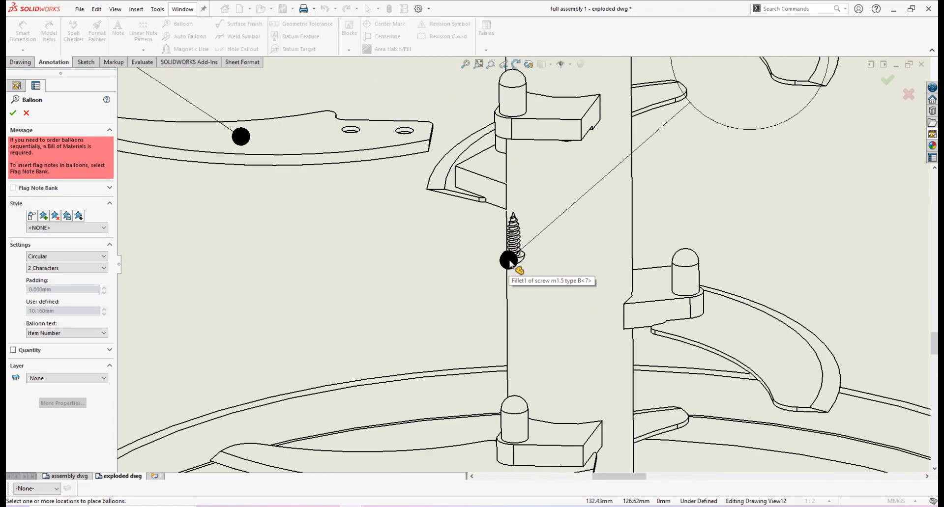
{"action": "left_click", "coordinate": [509, 263]}
{"action": "scroll", "coordinate": [315, 217], "scroll_direction": "up", "scroll_amount": 5}
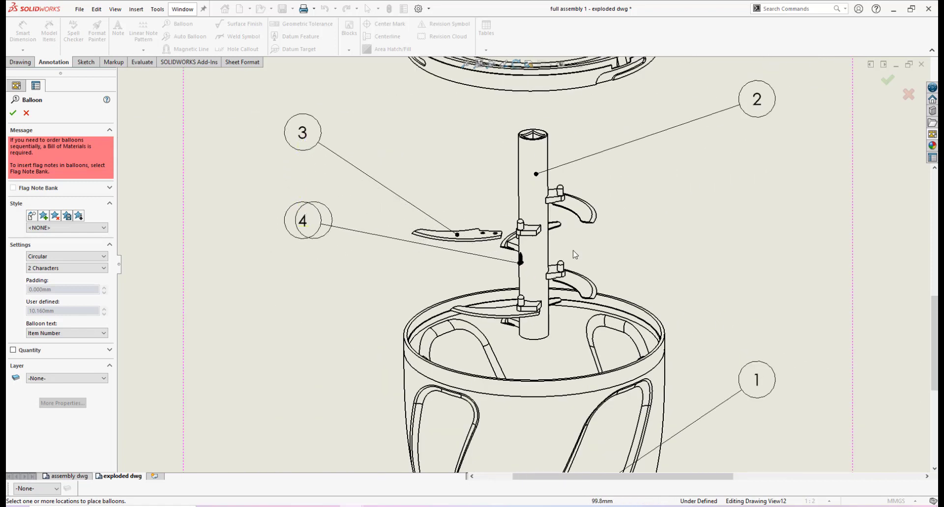
- Balloon the rubber ring beneath the container, aligning its balloon vertically below the container's balloon
{"action": "scroll", "coordinate": [566, 329], "scroll_direction": "up", "scroll_amount": 6}
{"action": "scroll", "coordinate": [556, 327], "scroll_direction": "down", "scroll_amount": 2}
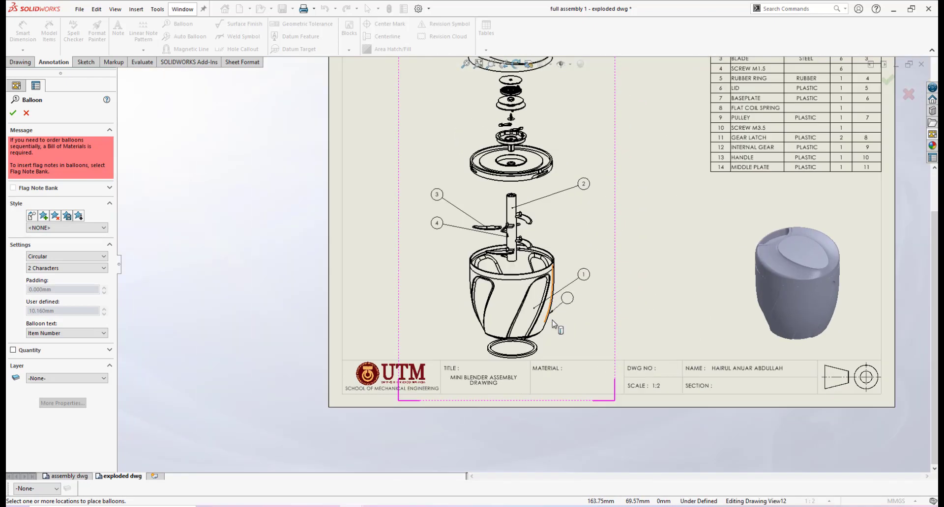
{"action": "scroll", "coordinate": [556, 324], "scroll_direction": "down", "scroll_amount": 4}
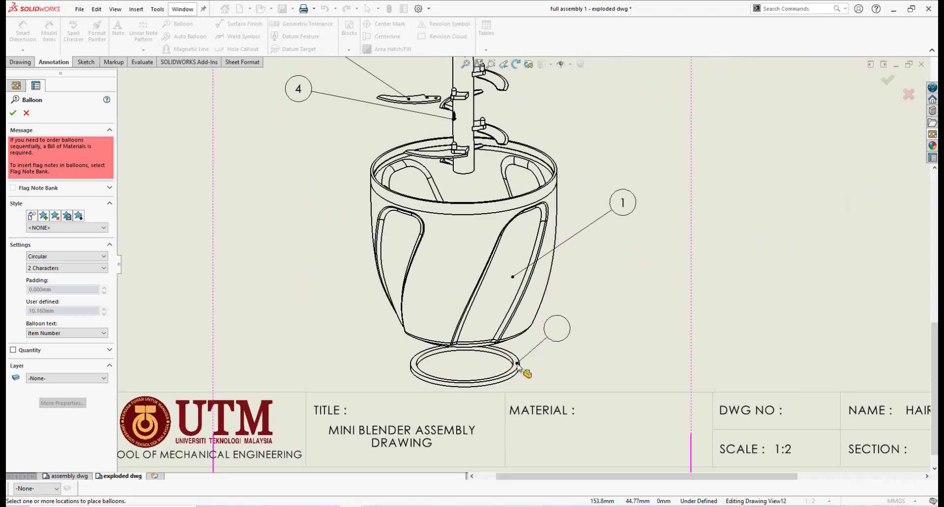
{"action": "left_click", "coordinate": [517, 364]}
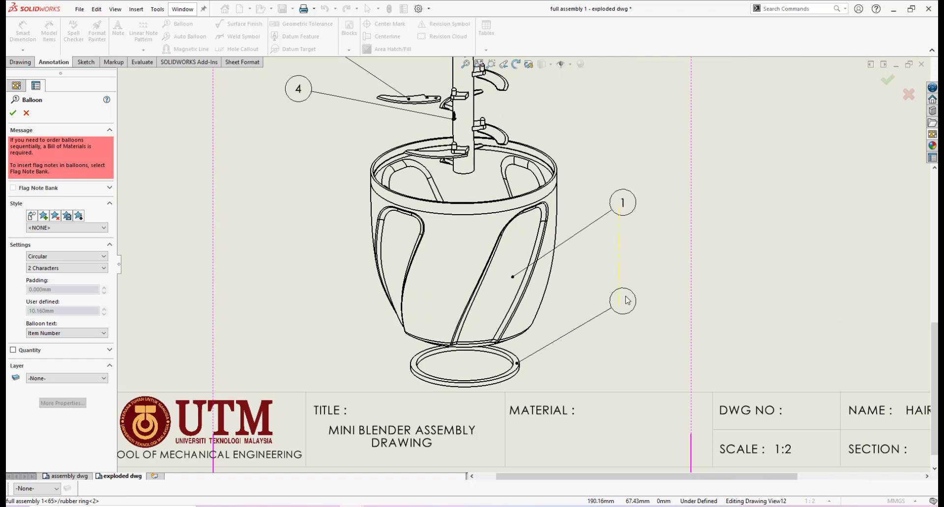
{"action": "left_click", "coordinate": [626, 300]}
- Balloon the lid from its oval recess, placing the balloon to its right in line with the shaft's balloon
{"action": "scroll", "coordinate": [559, 229], "scroll_direction": "up", "scroll_amount": 5}
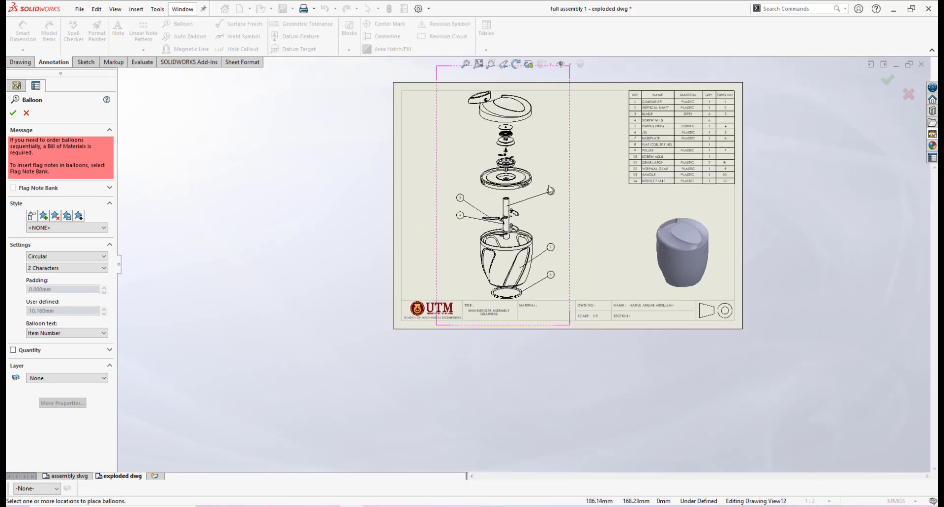
{"action": "scroll", "coordinate": [523, 118], "scroll_direction": "down", "scroll_amount": 3}
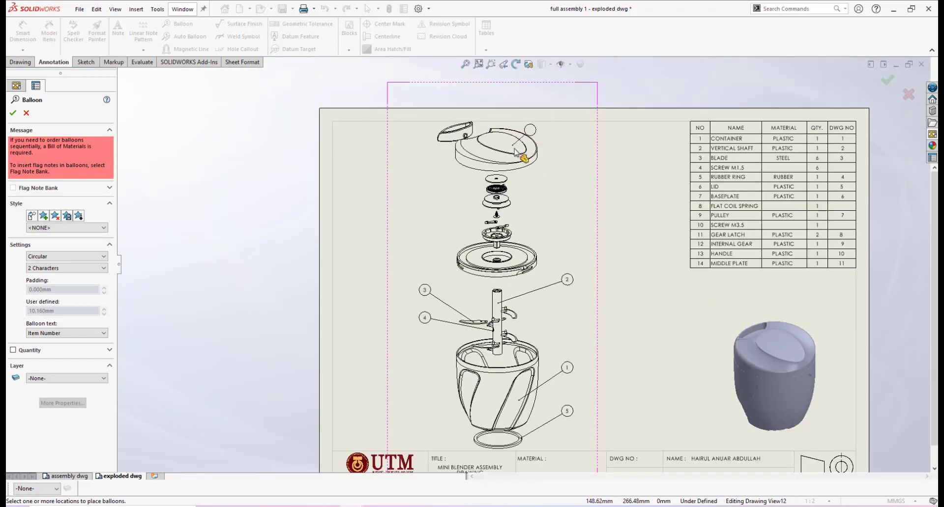
{"action": "scroll", "coordinate": [516, 154], "scroll_direction": "down", "scroll_amount": 1}
{"action": "scroll", "coordinate": [524, 161], "scroll_direction": "down", "scroll_amount": 2}
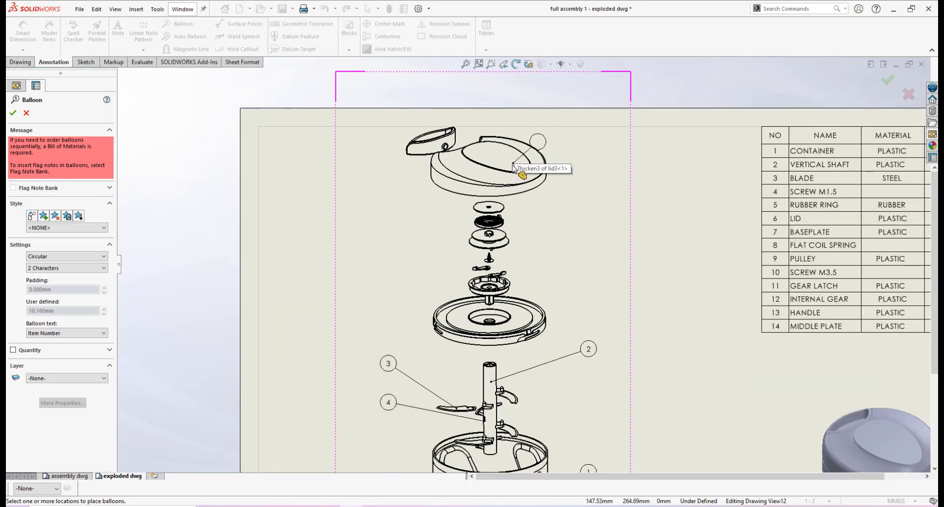
{"action": "left_click", "coordinate": [512, 166]}
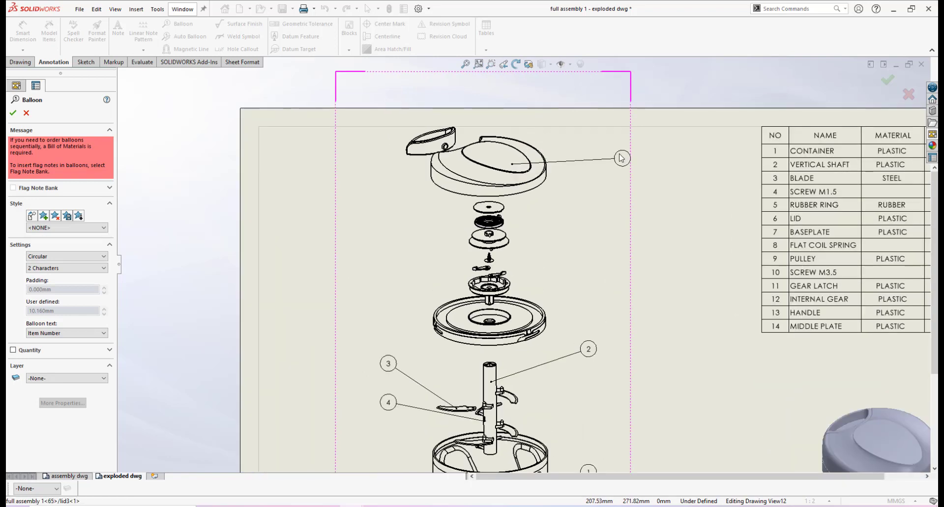
{"action": "left_click", "coordinate": [589, 149]}
- Balloon the thin baseplate disc under the lid, aligning its balloon directly below the lid's balloon
{"action": "scroll", "coordinate": [540, 255], "scroll_direction": "up", "scroll_amount": 2}
{"action": "scroll", "coordinate": [540, 246], "scroll_direction": "down", "scroll_amount": 2}
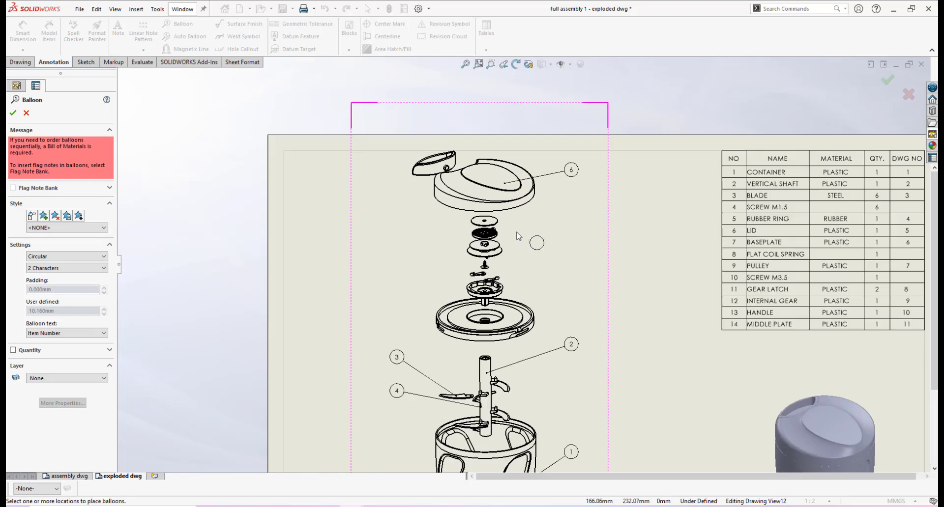
{"action": "left_click", "coordinate": [497, 220]}
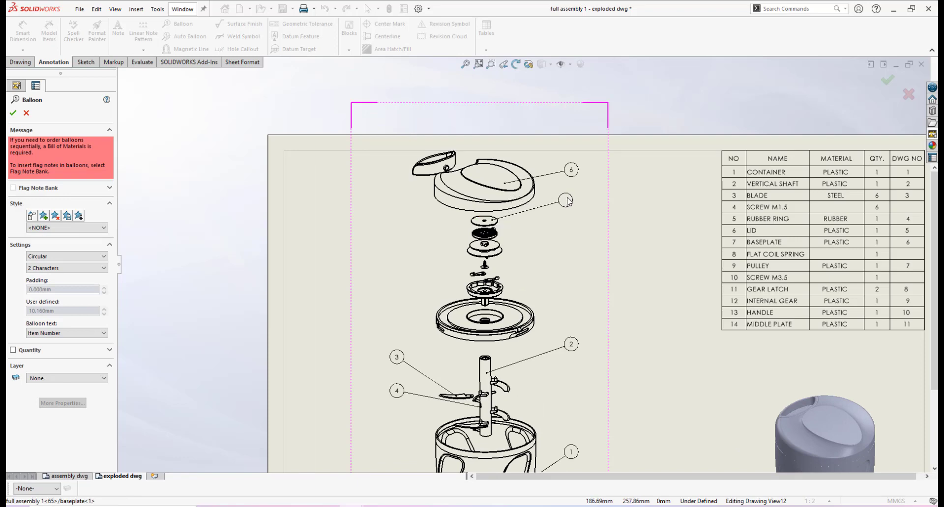
{"action": "left_click", "coordinate": [571, 200]}
- Balloon the flat coil spring and the pulley, stacking both balloons below the baseplate's balloon
{"action": "scroll", "coordinate": [496, 249], "scroll_direction": "down", "scroll_amount": 3}
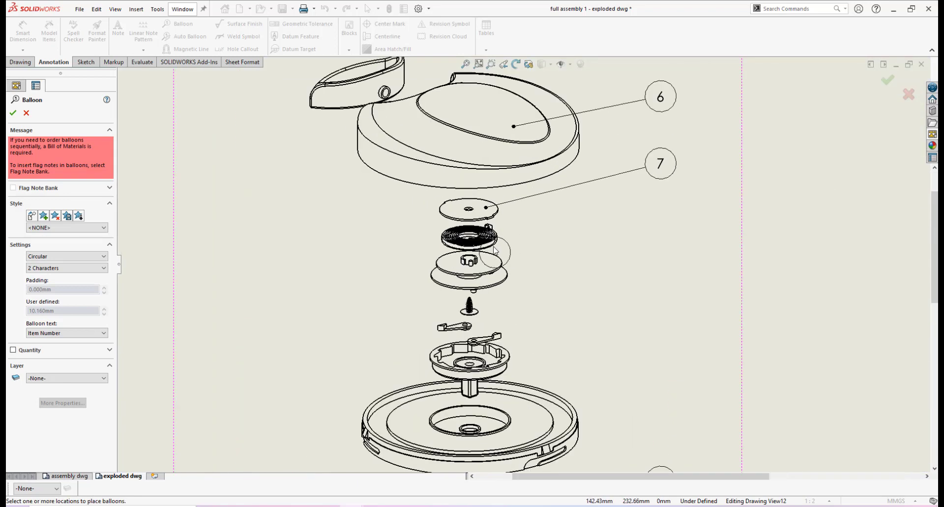
{"action": "left_click", "coordinate": [490, 246]}
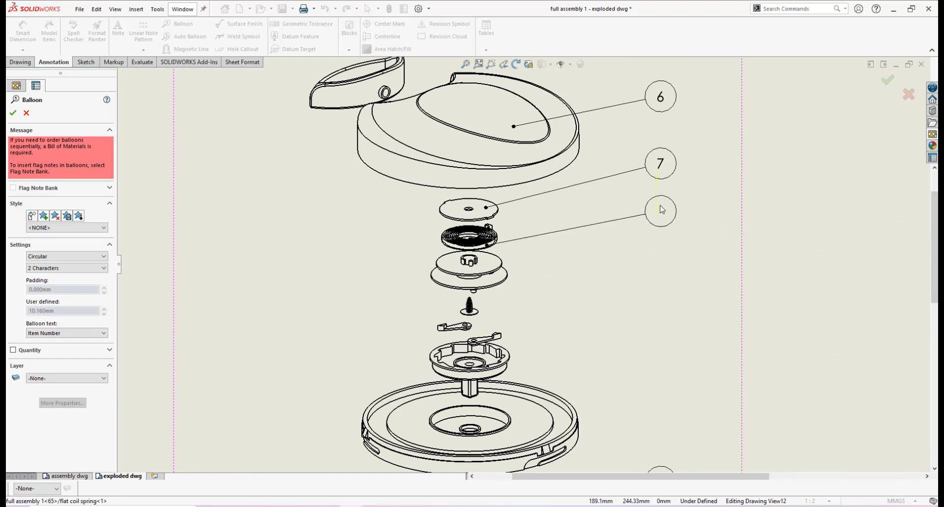
{"action": "scroll", "coordinate": [522, 279], "scroll_direction": "down", "scroll_amount": 2}
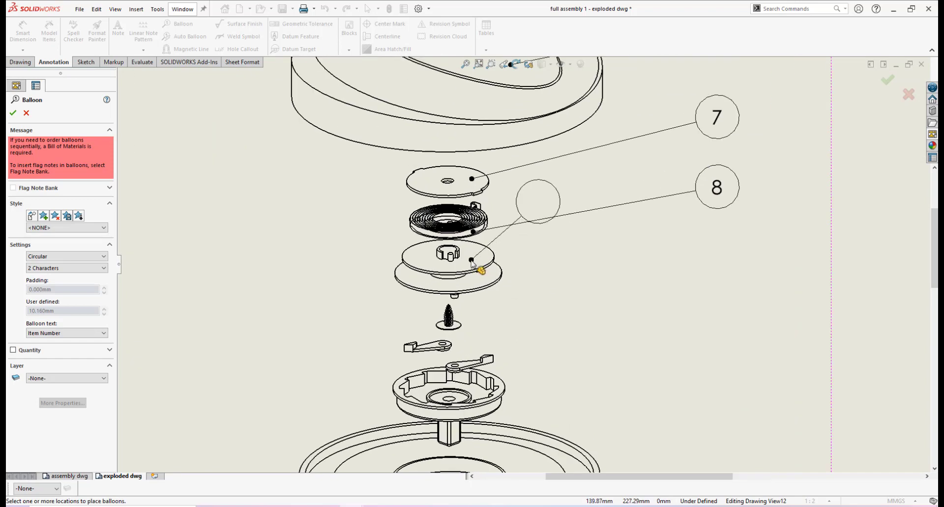
{"action": "left_click", "coordinate": [470, 260]}
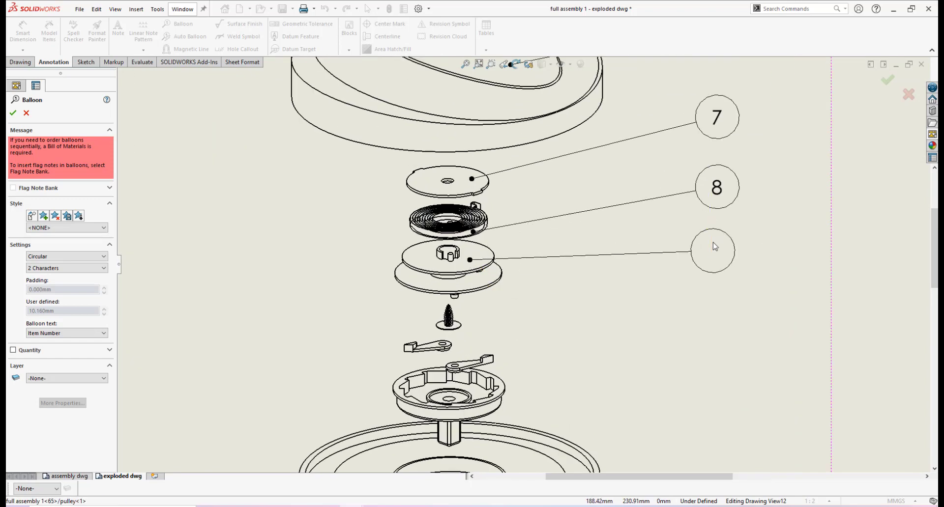
{"action": "left_click", "coordinate": [717, 254]}
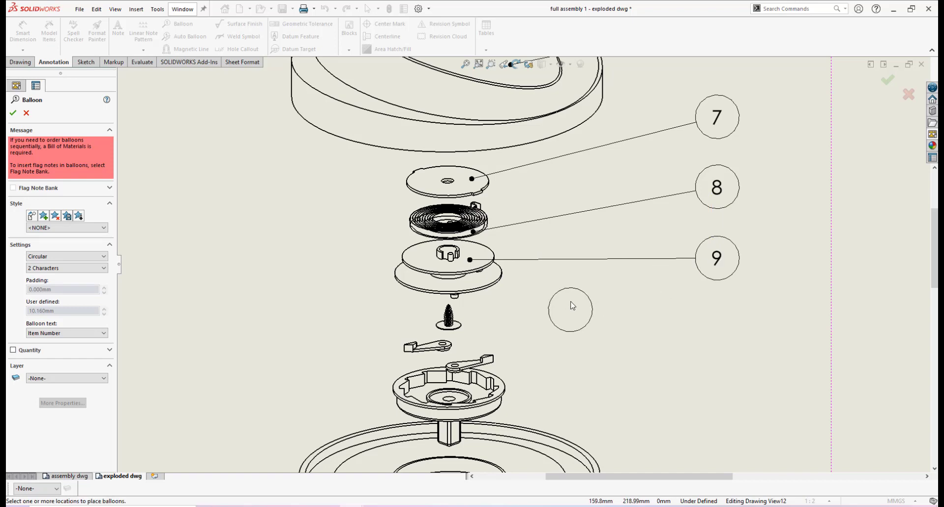
- Balloon the M3.5 screw under the pulley, placing its balloon below the pulley's balloon
{"action": "scroll", "coordinate": [566, 295], "scroll_direction": "up", "scroll_amount": 3}
{"action": "scroll", "coordinate": [472, 305], "scroll_direction": "down", "scroll_amount": 4}
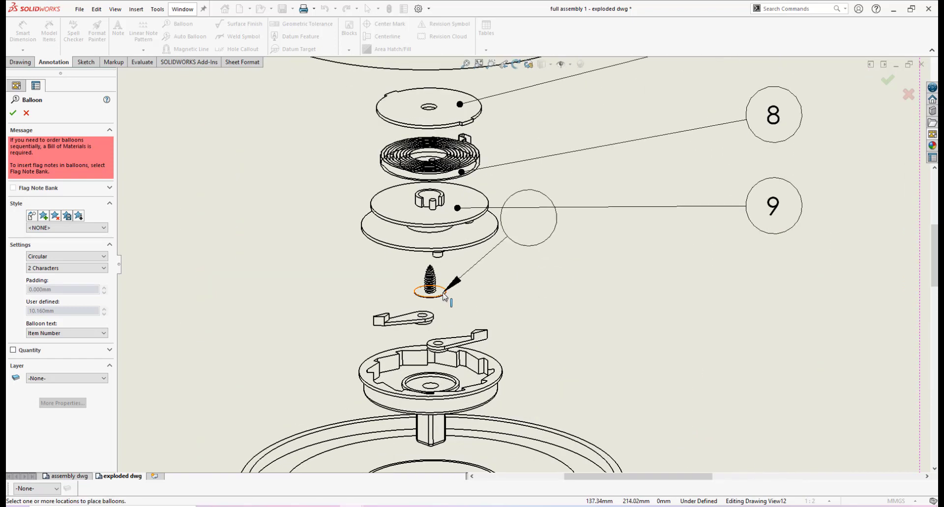
{"action": "left_click", "coordinate": [444, 295]}
{"action": "scroll", "coordinate": [740, 279], "scroll_direction": "up", "scroll_amount": 3}
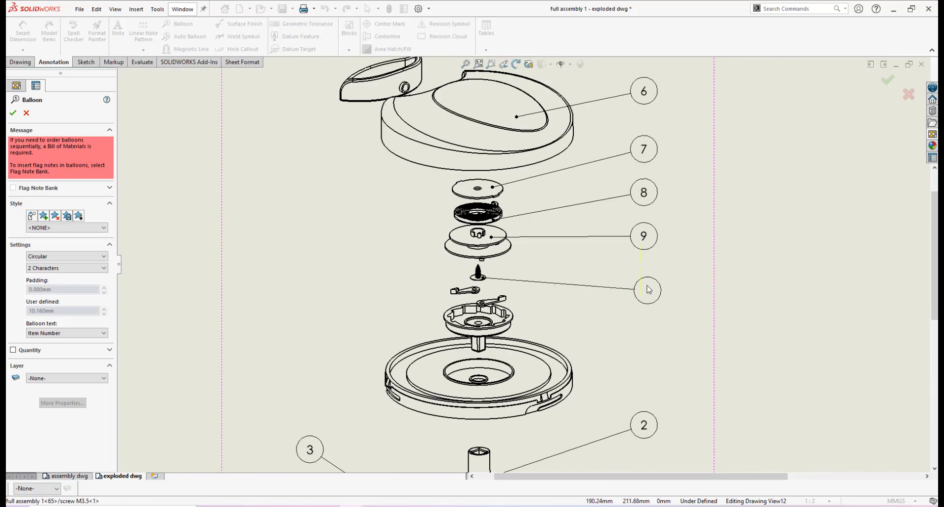
{"action": "left_click", "coordinate": [646, 291]}
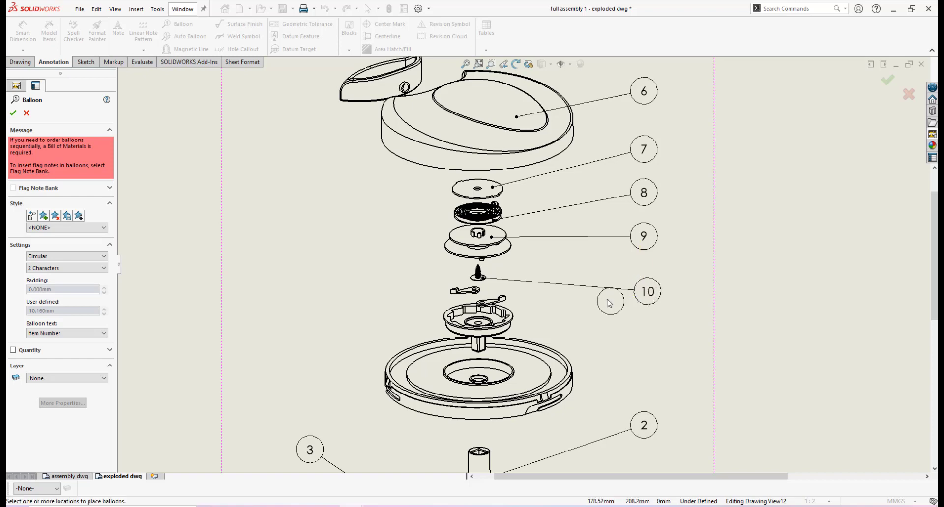
- Balloon the gear latch below the pulley, placing its balloon to the left of the exploded parts
{"action": "scroll", "coordinate": [578, 317], "scroll_direction": "up", "scroll_amount": 4}
{"action": "scroll", "coordinate": [526, 273], "scroll_direction": "down", "scroll_amount": 2}
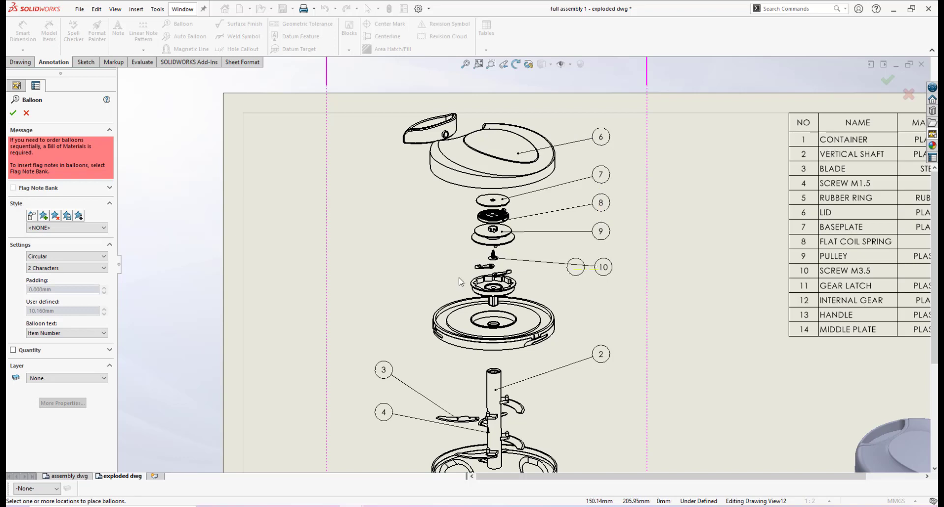
{"action": "scroll", "coordinate": [481, 272], "scroll_direction": "down", "scroll_amount": 7}
{"action": "left_click", "coordinate": [496, 252]}
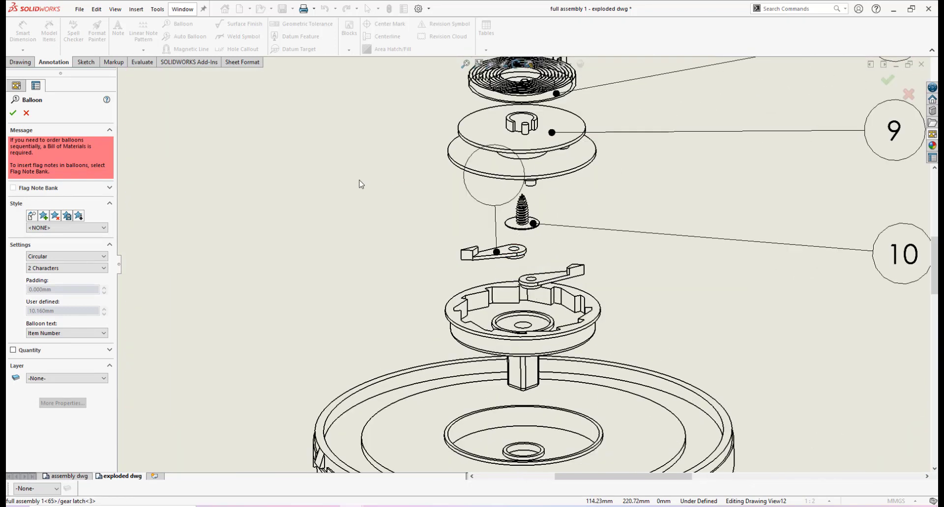
{"action": "scroll", "coordinate": [360, 187], "scroll_direction": "up", "scroll_amount": 5}
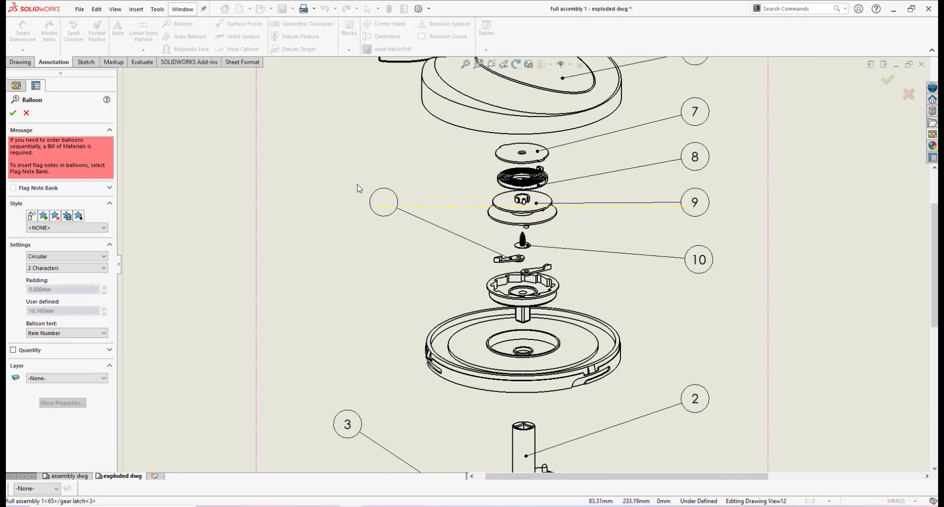
{"action": "left_click", "coordinate": [378, 213]}
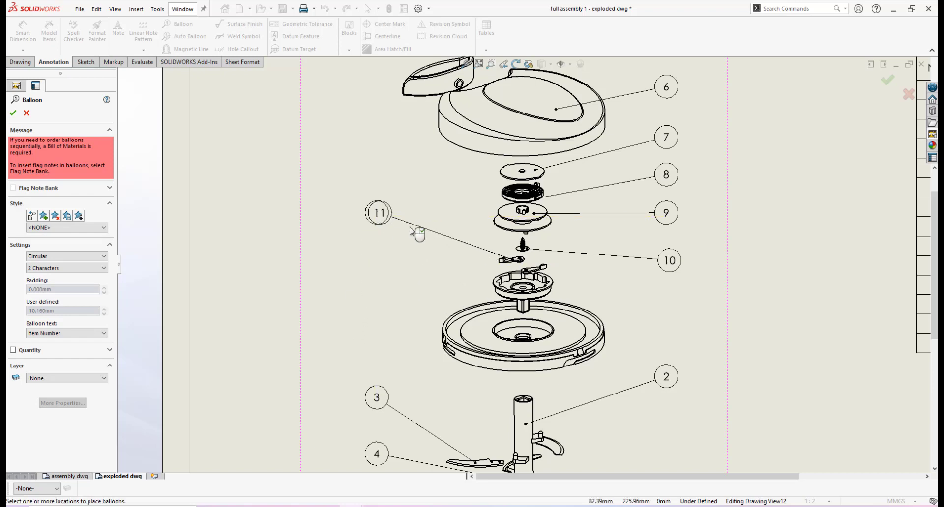
- Balloon the internal gear from its outer rim, aligning its balloon directly below the gear latch's balloon
{"action": "scroll", "coordinate": [550, 283], "scroll_direction": "down", "scroll_amount": 3}
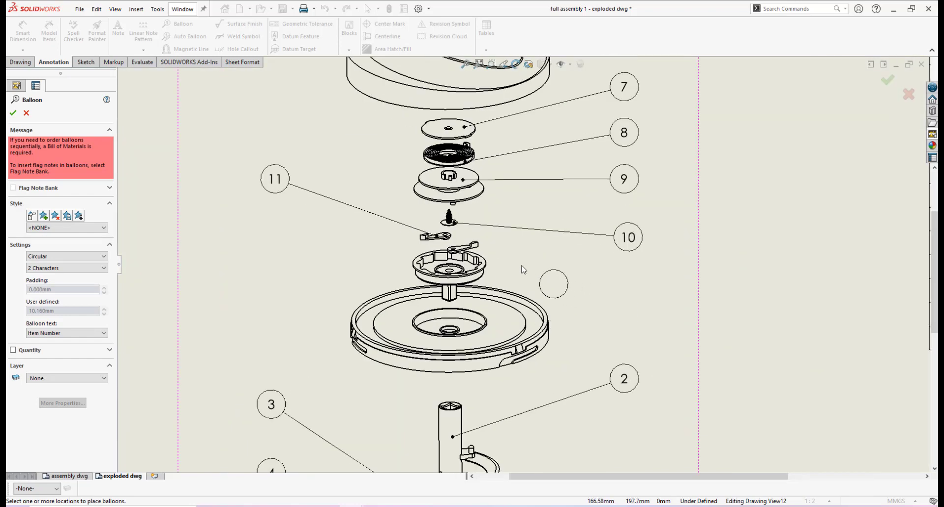
{"action": "scroll", "coordinate": [502, 286], "scroll_direction": "down", "scroll_amount": 2}
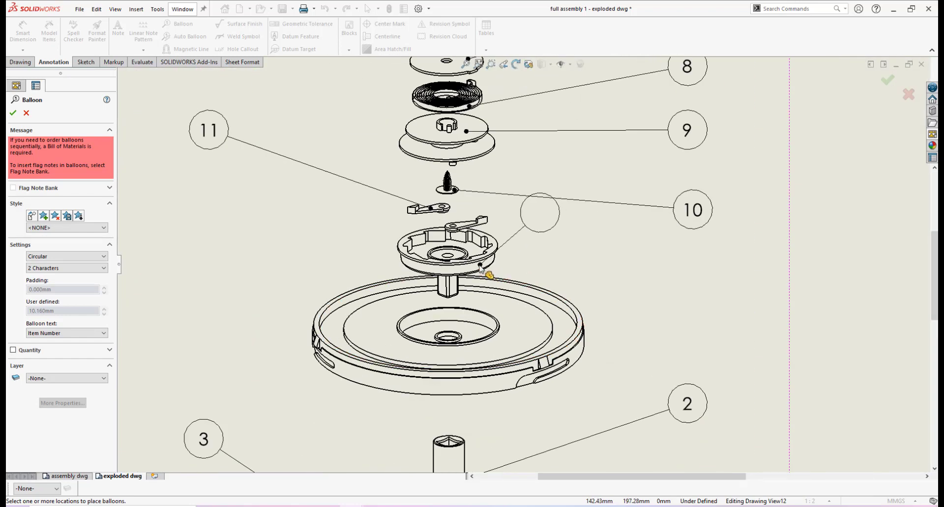
{"action": "left_click", "coordinate": [416, 268]}
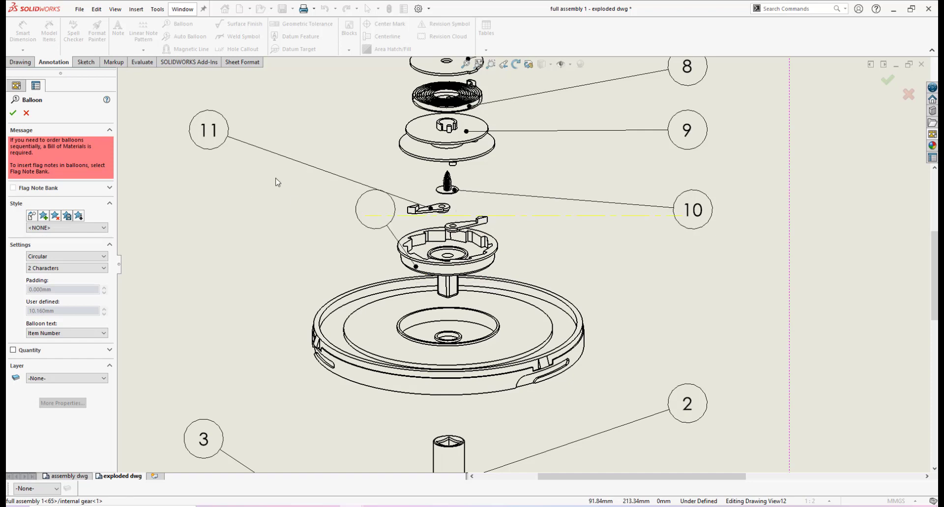
{"action": "left_click", "coordinate": [209, 219]}
- Balloon the middle plate from its upper face, aligning its balloon directly below the M3.5 screw's balloon
{"action": "scroll", "coordinate": [486, 320], "scroll_direction": "up", "scroll_amount": 2}
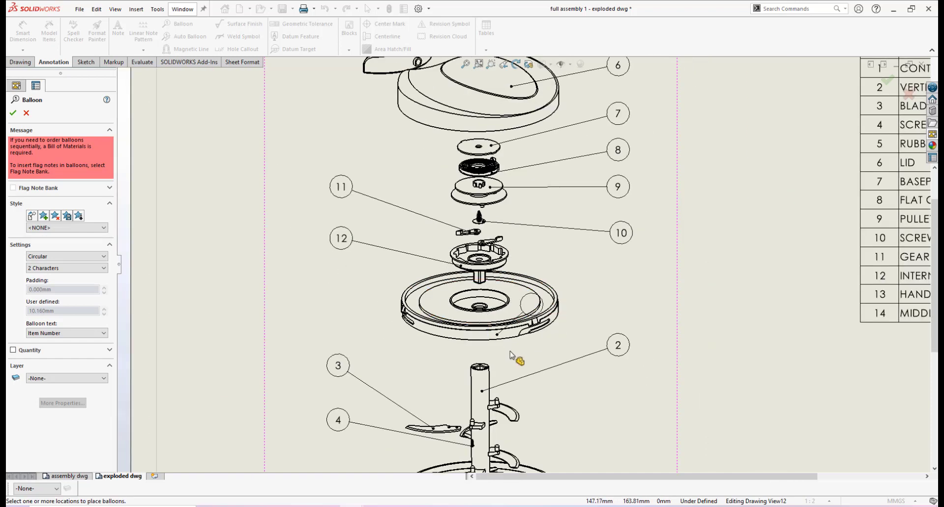
{"action": "scroll", "coordinate": [514, 358], "scroll_direction": "up", "scroll_amount": 2}
{"action": "scroll", "coordinate": [531, 315], "scroll_direction": "down", "scroll_amount": 2}
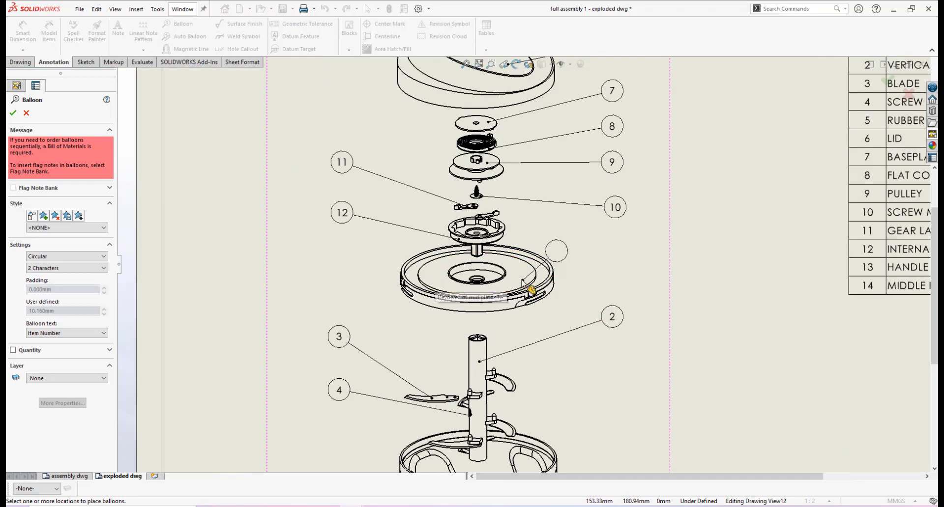
{"action": "left_click", "coordinate": [520, 279]}
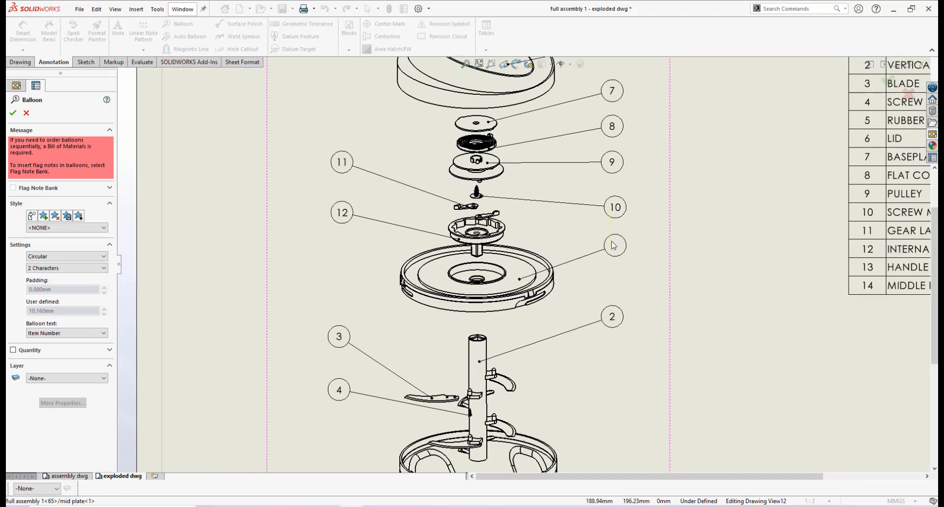
{"action": "left_click", "coordinate": [614, 246]}
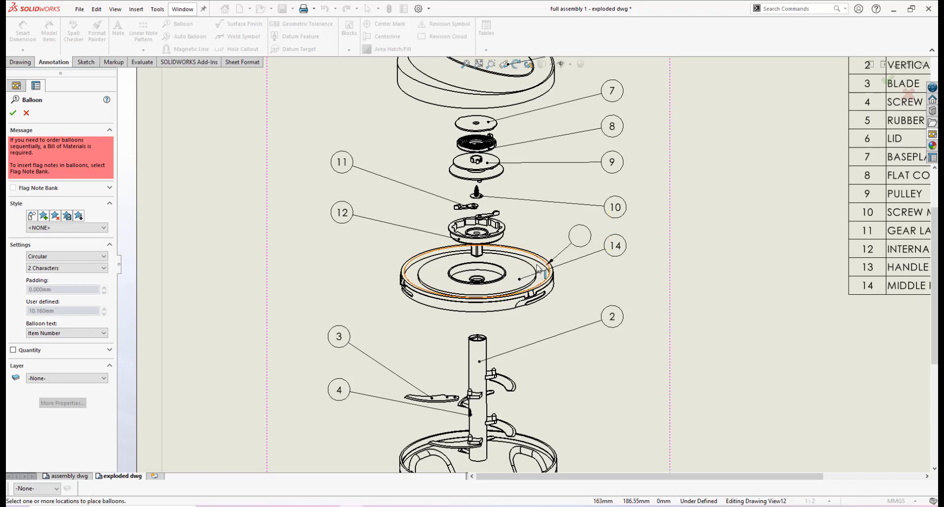
- Balloon the handle beside the lid, aligning its balloon above the gear latch's balloon
{"action": "scroll", "coordinate": [545, 267], "scroll_direction": "up", "scroll_amount": 2}
{"action": "scroll", "coordinate": [545, 267], "scroll_direction": "up", "scroll_amount": 1}
{"action": "scroll", "coordinate": [461, 170], "scroll_direction": "down", "scroll_amount": 4}
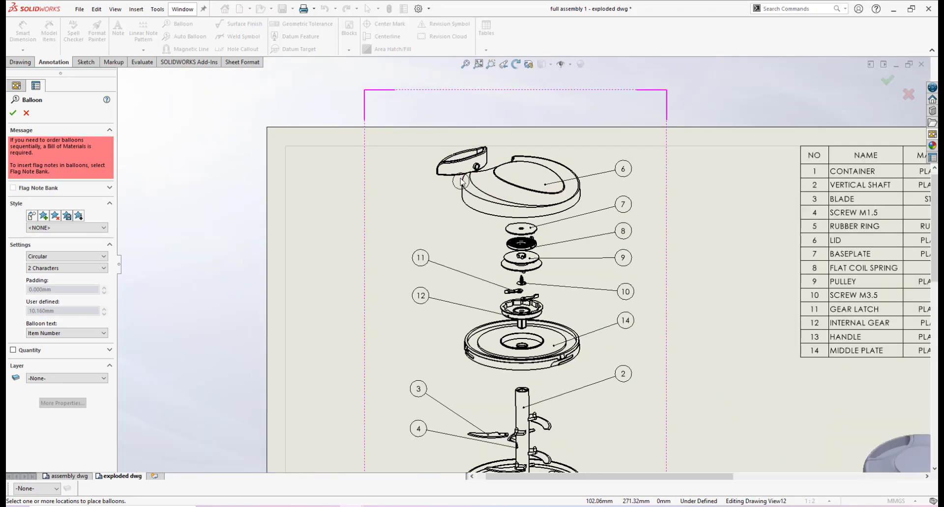
{"action": "left_click", "coordinate": [461, 168]}
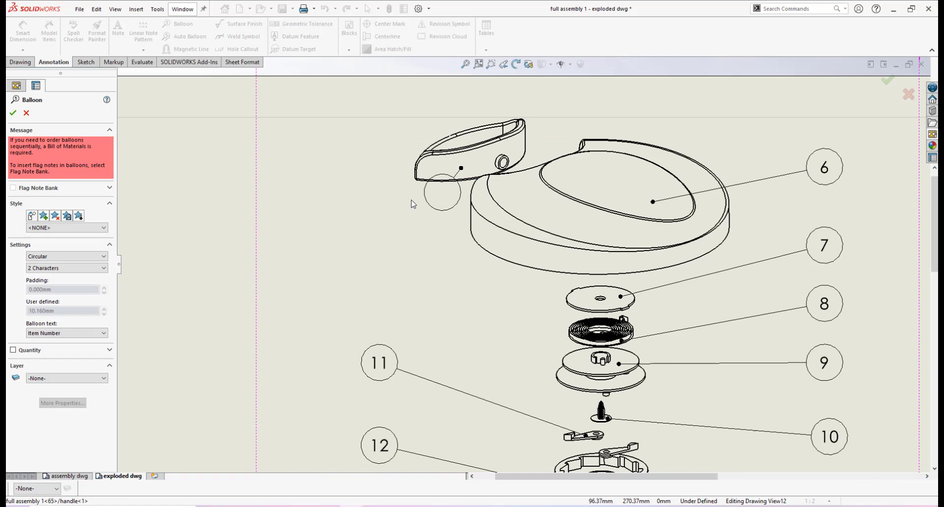
{"action": "left_click", "coordinate": [380, 239]}
- Check the balloons on the exploded view against the bill of materials and finish ballooning
{"action": "scroll", "coordinate": [567, 385], "scroll_direction": "up", "scroll_amount": 5}
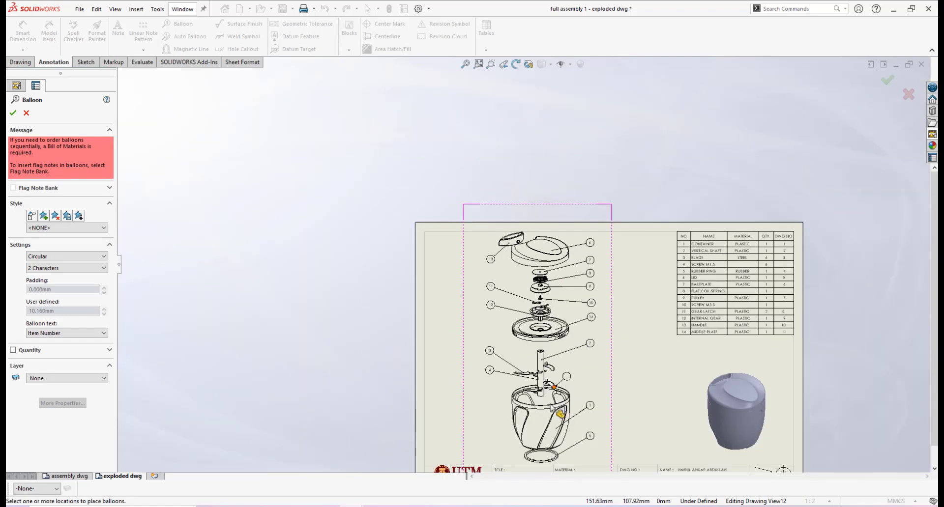
{"action": "scroll", "coordinate": [552, 400], "scroll_direction": "down", "scroll_amount": 1}
{"action": "scroll", "coordinate": [545, 389], "scroll_direction": "up", "scroll_amount": 1}
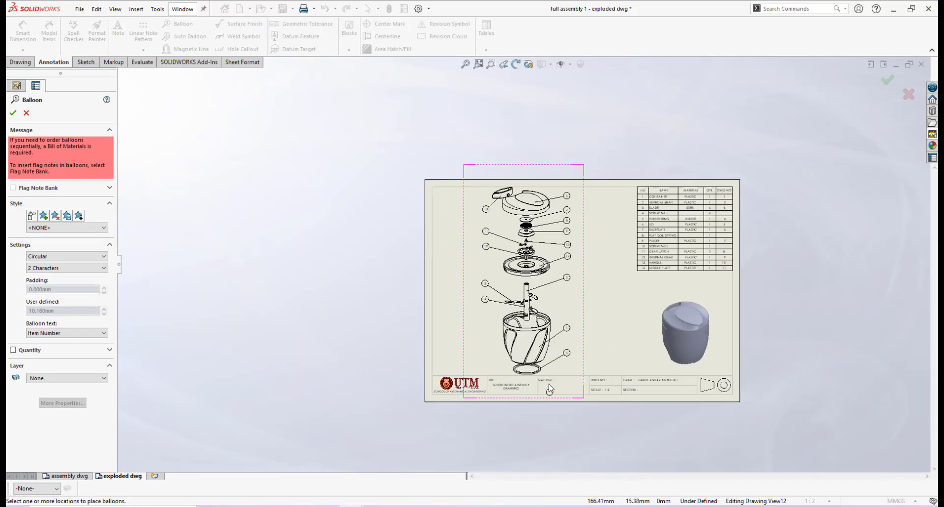
{"action": "scroll", "coordinate": [537, 364], "scroll_direction": "down", "scroll_amount": 3}
{"action": "scroll", "coordinate": [577, 202], "scroll_direction": "up", "scroll_amount": 3}
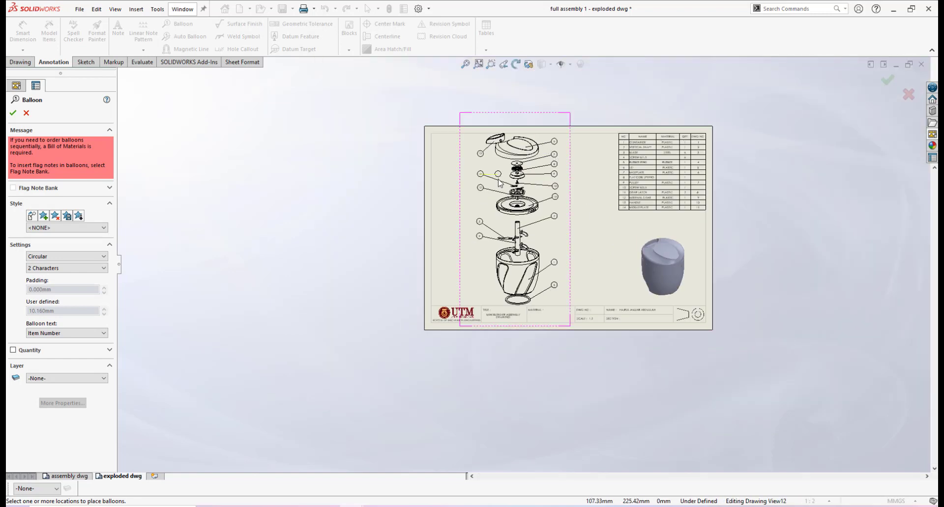
{"action": "scroll", "coordinate": [571, 260], "scroll_direction": "down", "scroll_amount": 2}
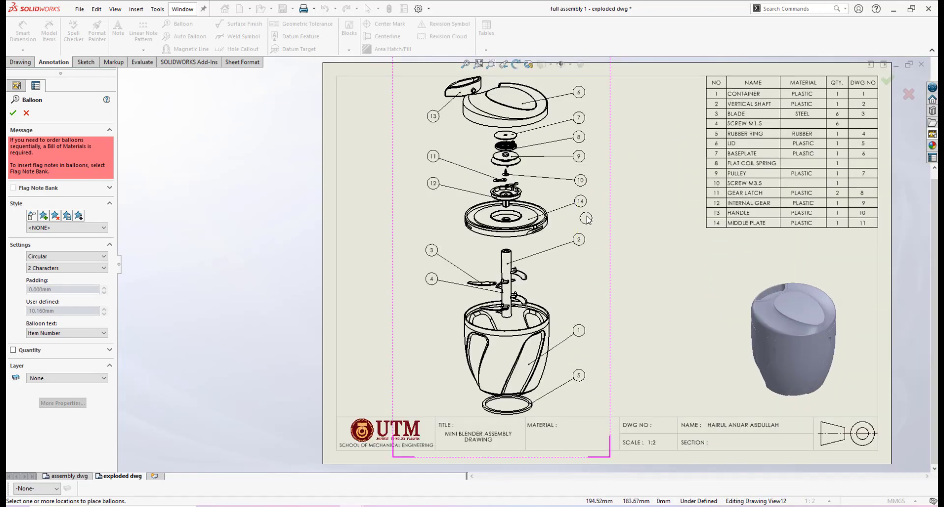
{"action": "scroll", "coordinate": [589, 219], "scroll_direction": "up", "scroll_amount": 2}
{"action": "scroll", "coordinate": [589, 220], "scroll_direction": "down", "scroll_amount": 2}
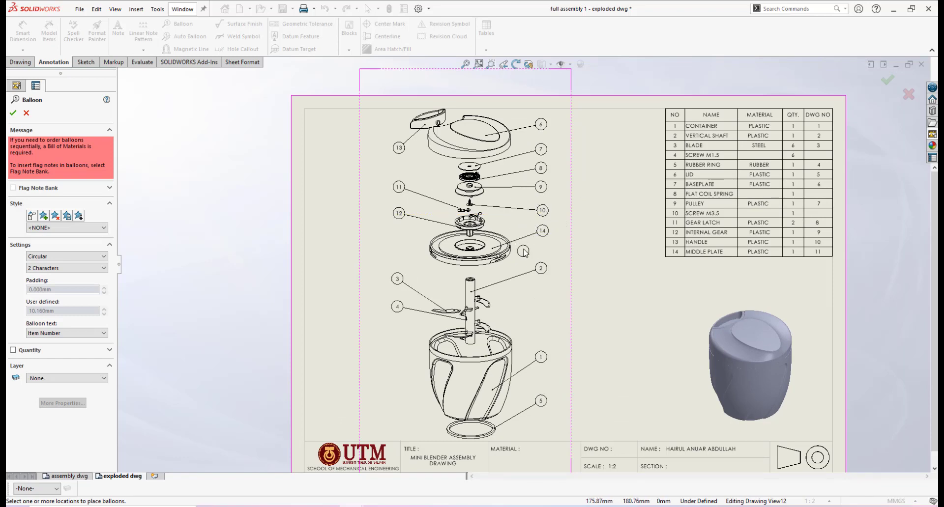
{"action": "scroll", "coordinate": [524, 252], "scroll_direction": "up", "scroll_amount": 1}
{"action": "scroll", "coordinate": [525, 236], "scroll_direction": "down", "scroll_amount": 2}
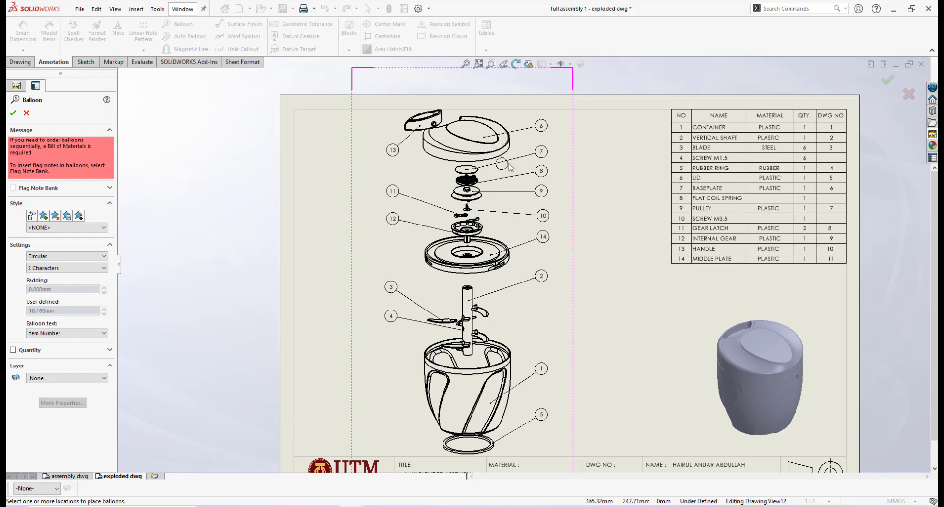
{"action": "left_click", "coordinate": [13, 114]}
- Examine the exploded view, focusing on how the baseplate, flat coil spring and pulley line up under the lid
{"action": "scroll", "coordinate": [557, 241], "scroll_direction": "up", "scroll_amount": 1}
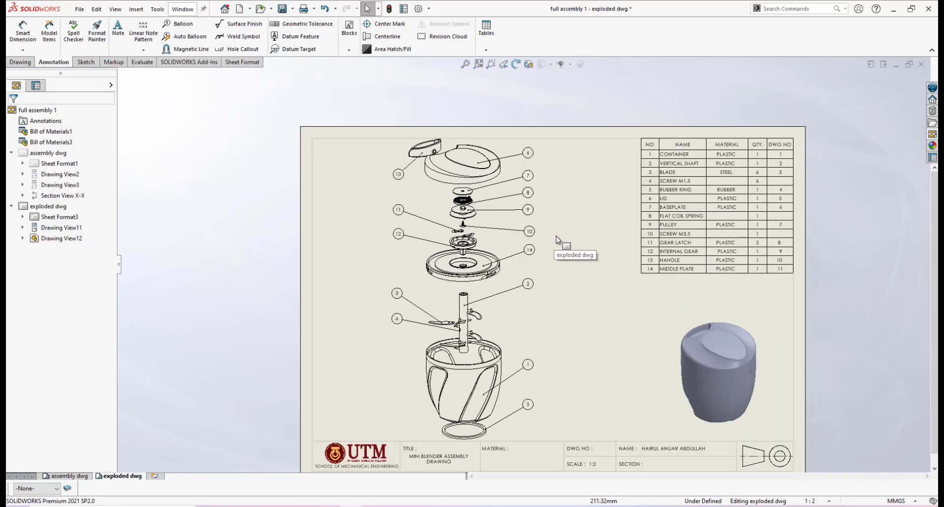
{"action": "scroll", "coordinate": [527, 196], "scroll_direction": "down", "scroll_amount": 1}
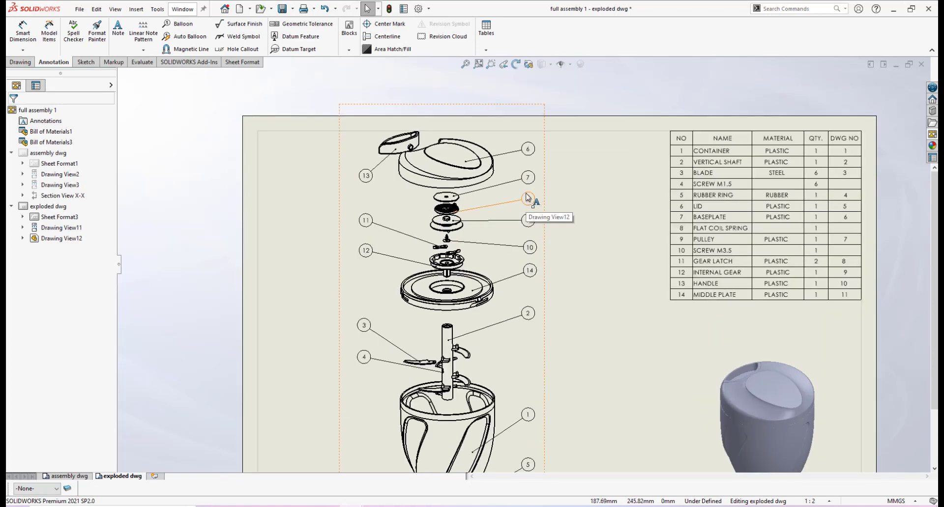
{"action": "scroll", "coordinate": [469, 194], "scroll_direction": "down", "scroll_amount": 1}
{"action": "scroll", "coordinate": [526, 261], "scroll_direction": "up", "scroll_amount": 3}
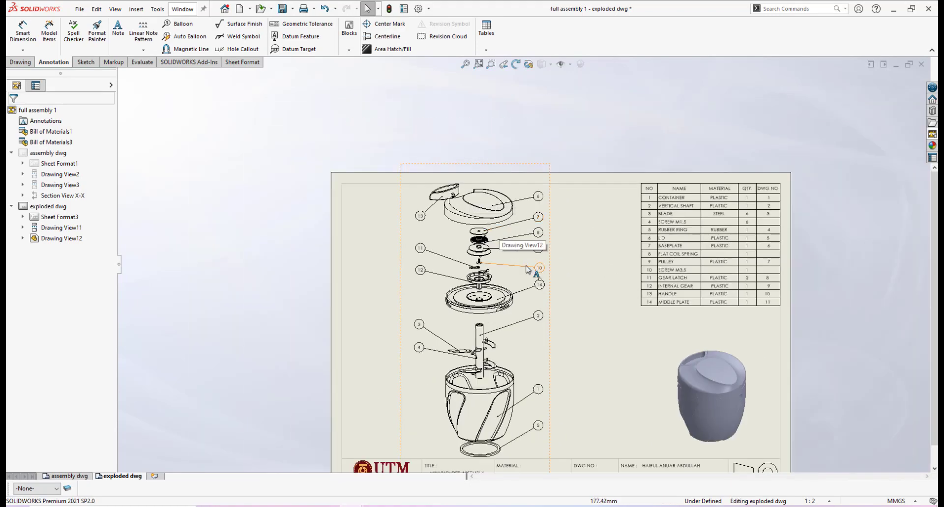
{"action": "scroll", "coordinate": [523, 259], "scroll_direction": "down", "scroll_amount": 1}
{"action": "scroll", "coordinate": [479, 211], "scroll_direction": "down", "scroll_amount": 2}
{"action": "scroll", "coordinate": [477, 230], "scroll_direction": "down", "scroll_amount": 2}
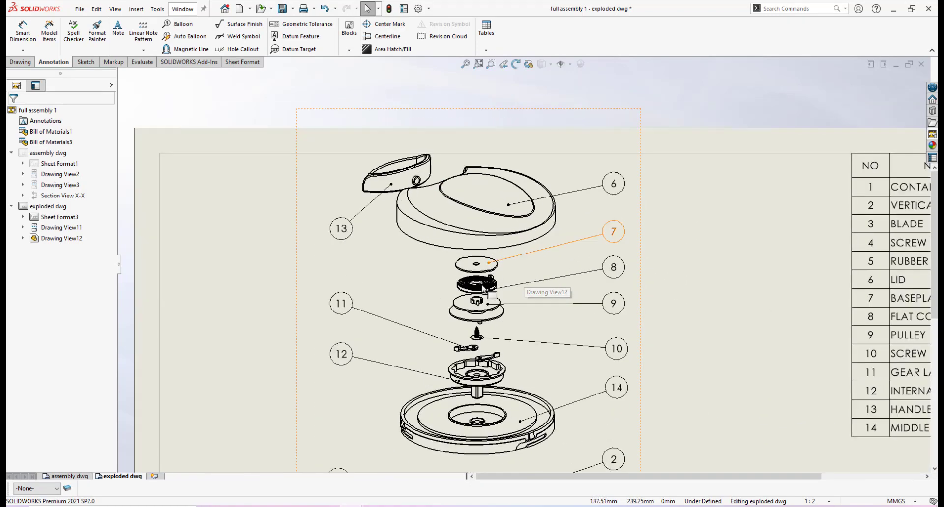
{"action": "scroll", "coordinate": [487, 226], "scroll_direction": "down", "scroll_amount": 2}
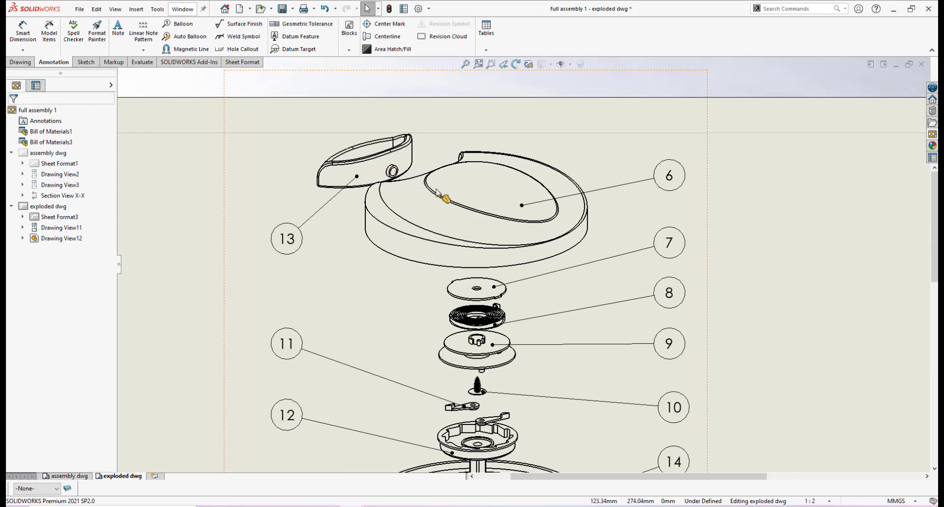
{"action": "scroll", "coordinate": [475, 245], "scroll_direction": "down", "scroll_amount": 3}
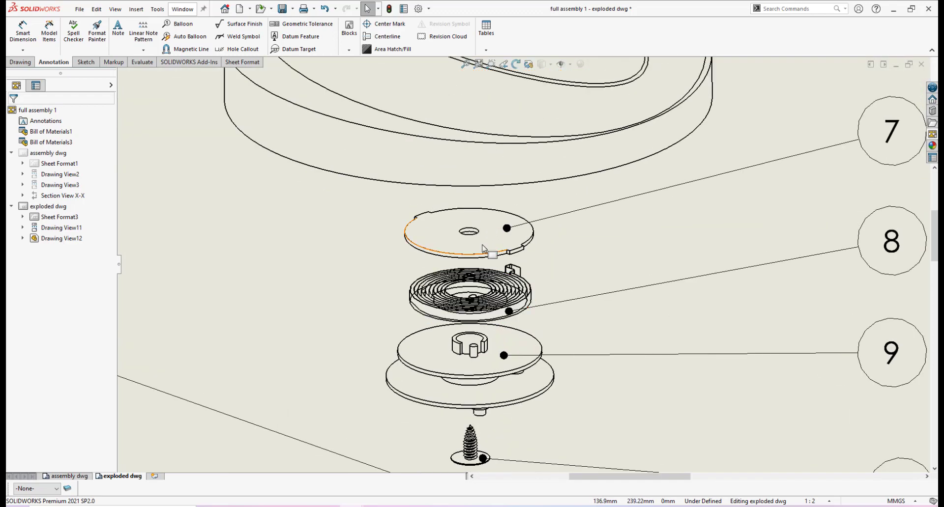
{"action": "scroll", "coordinate": [481, 255], "scroll_direction": "up", "scroll_amount": 2}
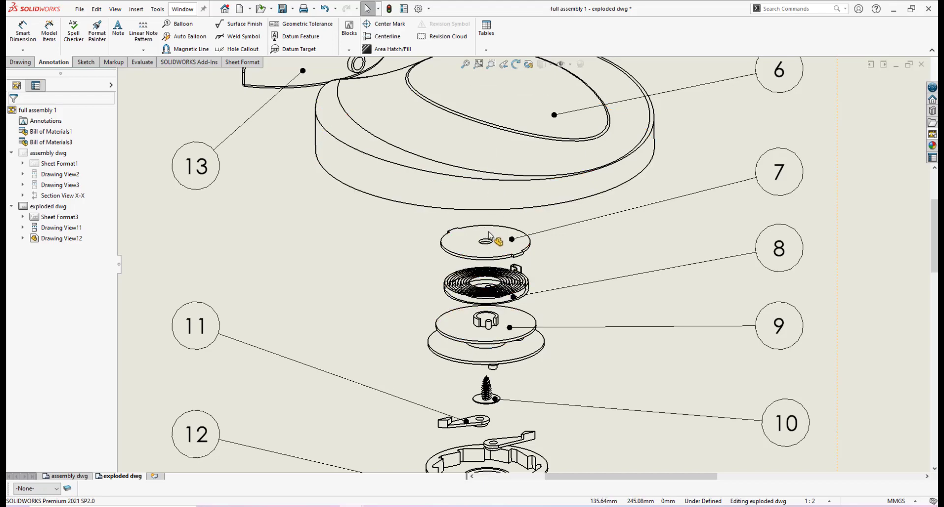
{"action": "scroll", "coordinate": [496, 316], "scroll_direction": "up", "scroll_amount": 1}
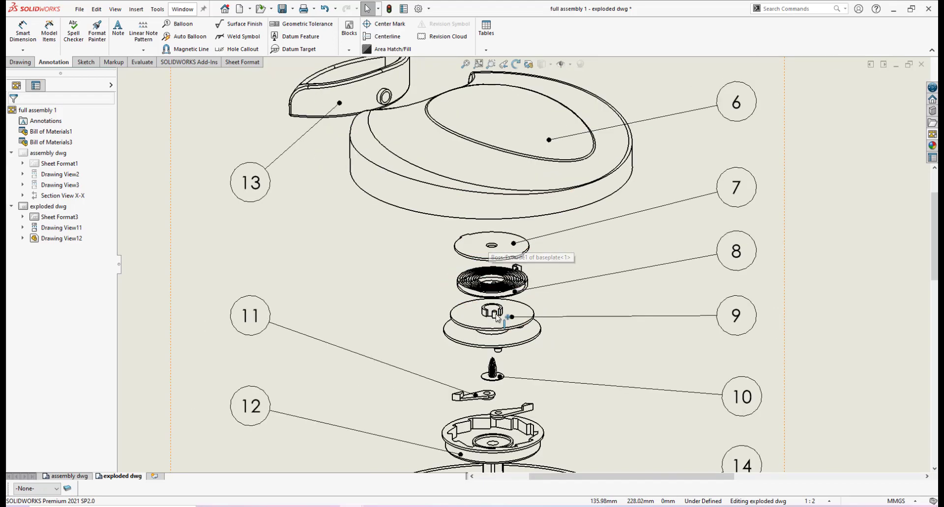
{"action": "scroll", "coordinate": [499, 261], "scroll_direction": "down", "scroll_amount": 1}
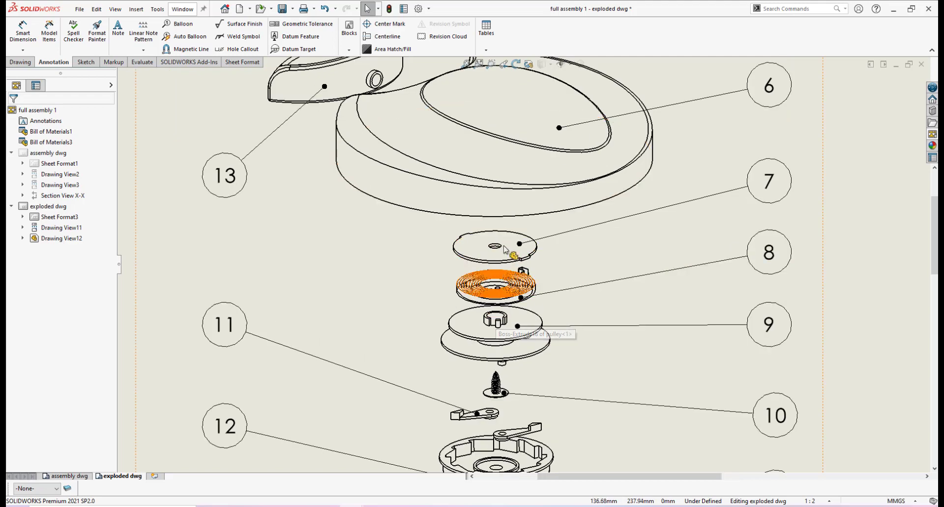
{"action": "scroll", "coordinate": [522, 268], "scroll_direction": "up", "scroll_amount": 1}
{"action": "scroll", "coordinate": [522, 333], "scroll_direction": "up", "scroll_amount": 4}
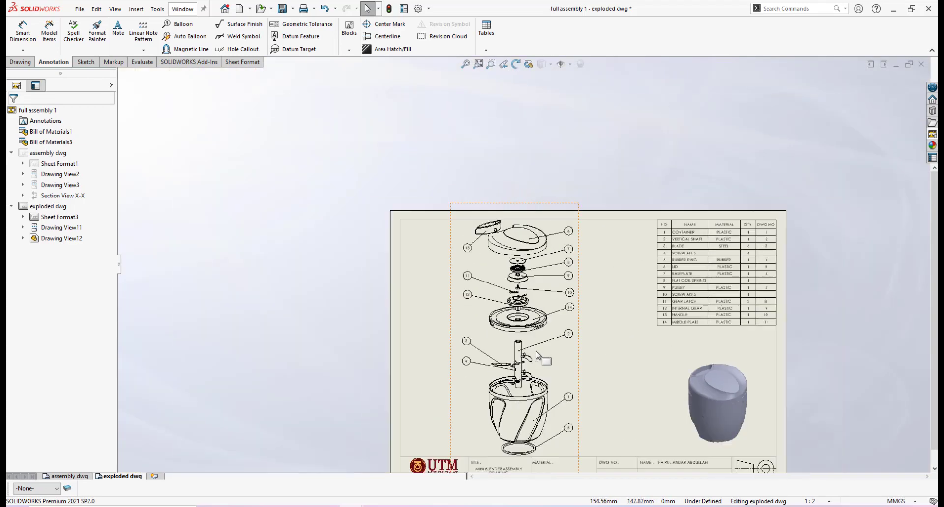
{"action": "scroll", "coordinate": [557, 297], "scroll_direction": "down", "scroll_amount": 1}
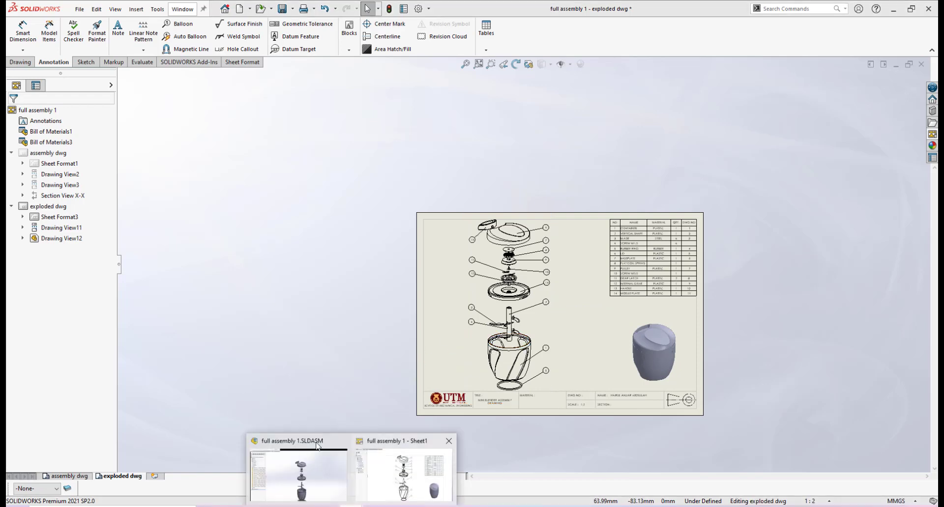
- Switch to the full assembly 1.SLDASM assembly and start an explode line sketch
{"action": "left_click", "coordinate": [300, 444]}
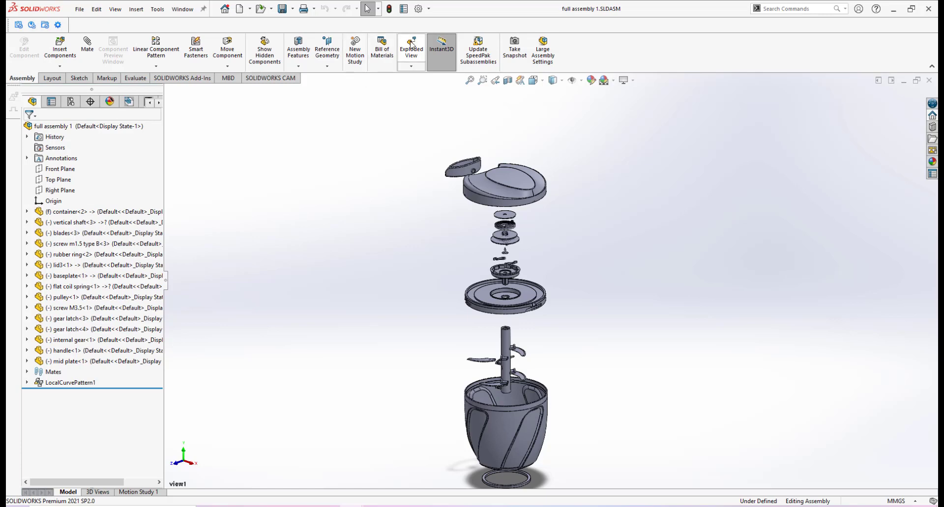
{"action": "left_click", "coordinate": [411, 68]}
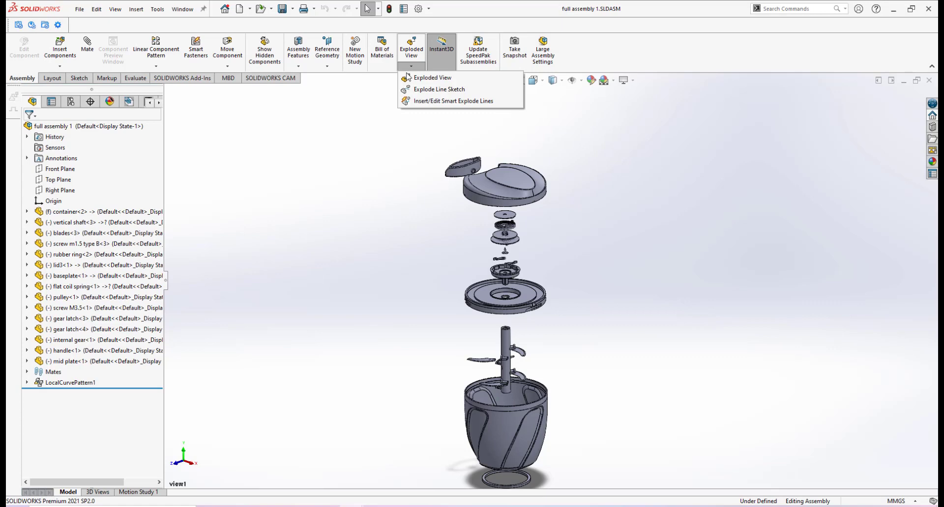
{"action": "left_click", "coordinate": [439, 90]}
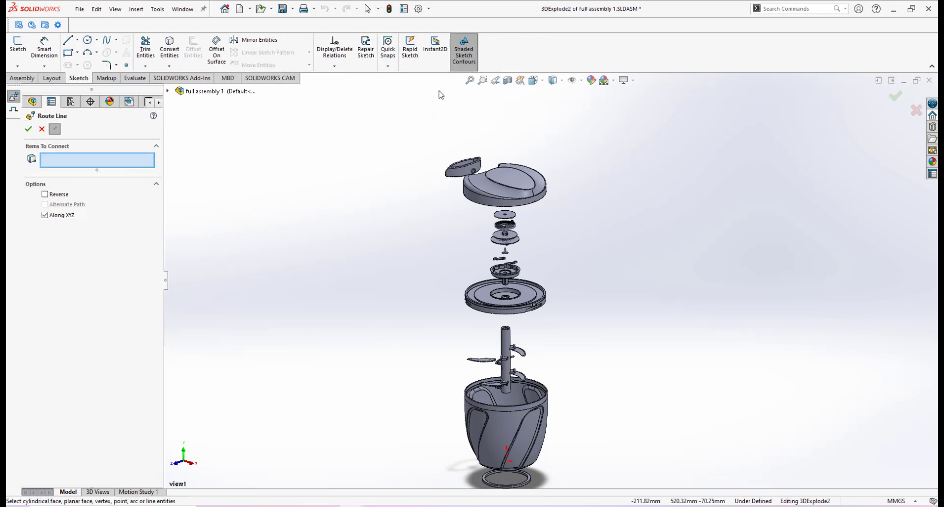
- Pick the cylindrical face of the centre pin on the container's floor as the route line's first item
{"action": "scroll", "coordinate": [527, 354], "scroll_direction": "up", "scroll_amount": 2}
{"action": "scroll", "coordinate": [558, 348], "scroll_direction": "down", "scroll_amount": 4}
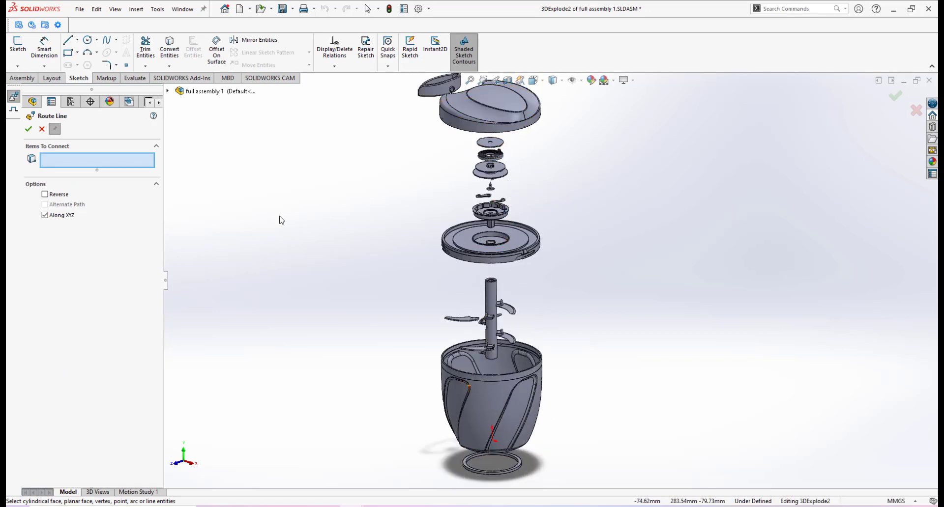
{"action": "middle_click_drag", "start_coordinate": [508, 372], "coordinate": [501, 407]}
{"action": "scroll", "coordinate": [504, 383], "scroll_direction": "down", "scroll_amount": 5}
{"action": "middle_click_drag", "start_coordinate": [506, 364], "coordinate": [511, 388]}
{"action": "scroll", "coordinate": [500, 339], "scroll_direction": "down", "scroll_amount": 6}
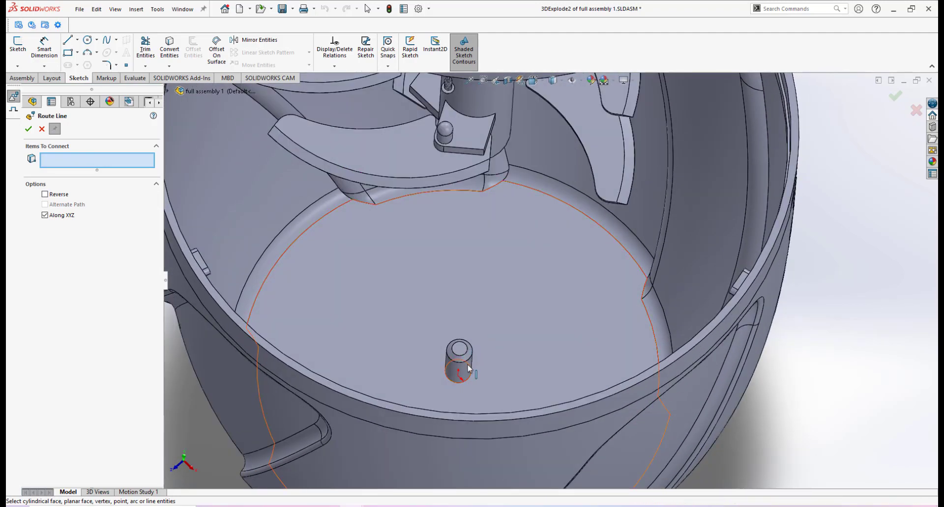
{"action": "left_click", "coordinate": [459, 373]}
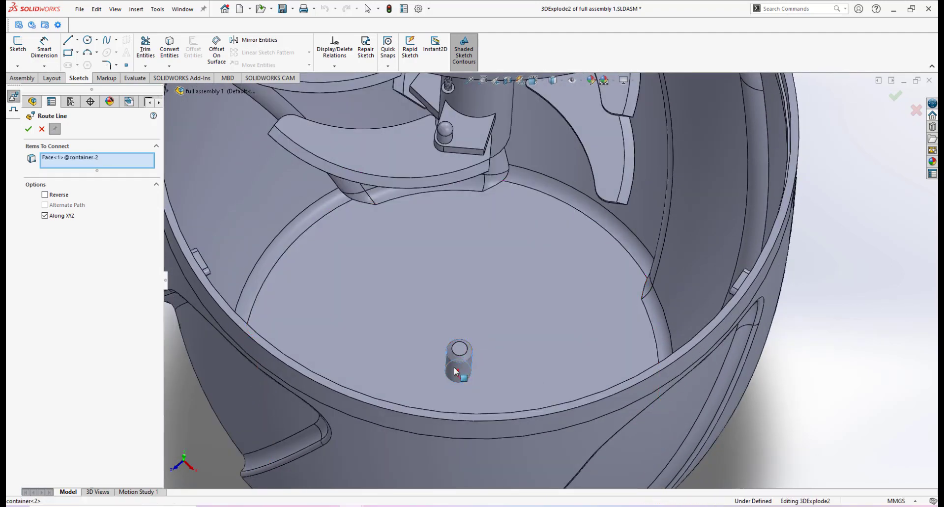
- Connect the route line to the cylindrical central post inside the lid and accept it
{"action": "scroll", "coordinate": [508, 348], "scroll_direction": "up", "scroll_amount": 12}
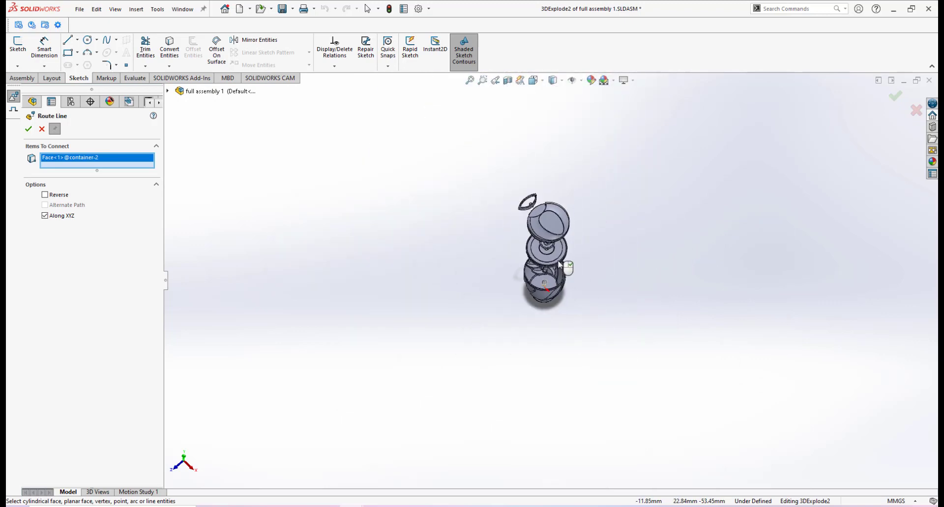
{"action": "scroll", "coordinate": [541, 247], "scroll_direction": "down", "scroll_amount": 3}
{"action": "middle_click_drag", "start_coordinate": [541, 247], "coordinate": [493, 204]}
{"action": "scroll", "coordinate": [531, 150], "scroll_direction": "down", "scroll_amount": 2}
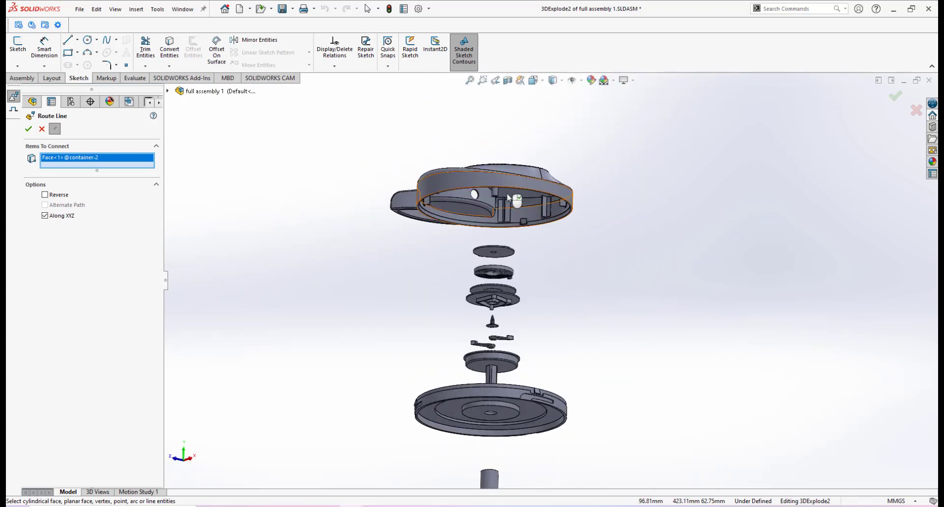
{"action": "scroll", "coordinate": [494, 209], "scroll_direction": "down", "scroll_amount": 5}
{"action": "left_click", "coordinate": [491, 206]}
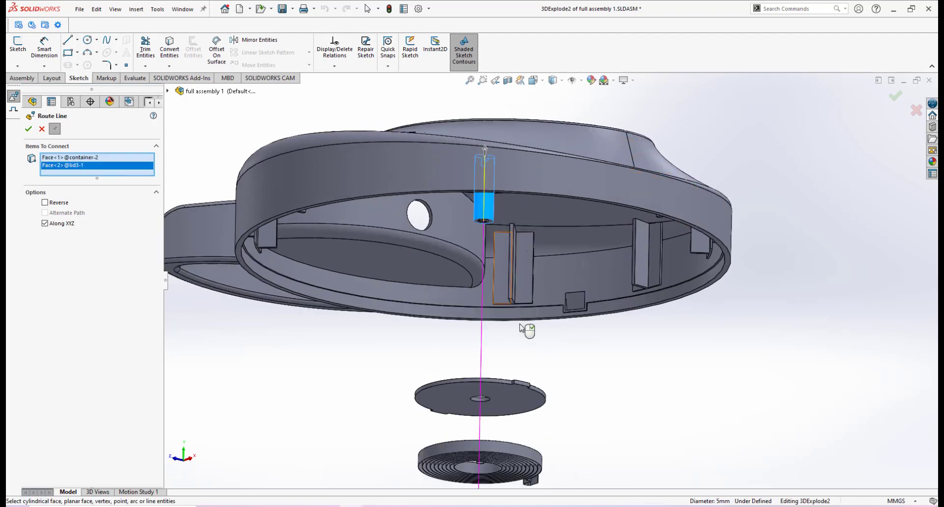
{"action": "scroll", "coordinate": [528, 333], "scroll_direction": "up", "scroll_amount": 5}
{"action": "scroll", "coordinate": [532, 337], "scroll_direction": "up", "scroll_amount": 5}
{"action": "middle_click_drag", "start_coordinate": [557, 328], "coordinate": [542, 396]}
{"action": "scroll", "coordinate": [542, 398], "scroll_direction": "up", "scroll_amount": 1}
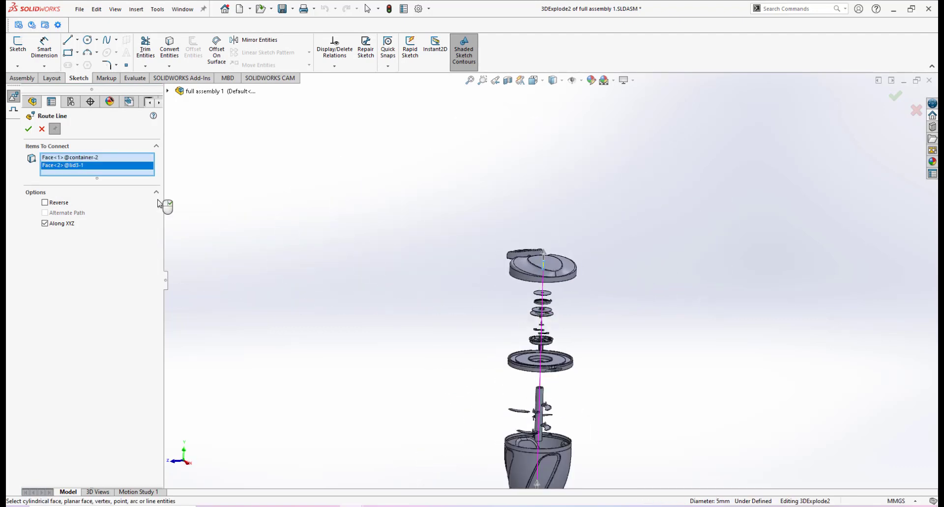
{"action": "left_click", "coordinate": [31, 131]}
{"action": "scroll", "coordinate": [565, 308], "scroll_direction": "down", "scroll_amount": 3}
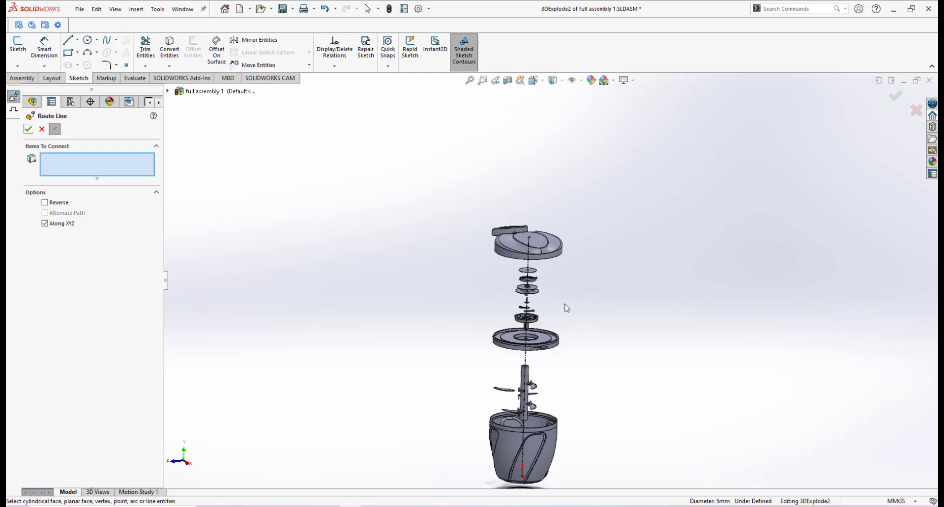
- Select the rubber ring's inner face and the round inner face under the container's base as the items to connect
{"action": "scroll", "coordinate": [523, 303], "scroll_direction": "up", "scroll_amount": 4}
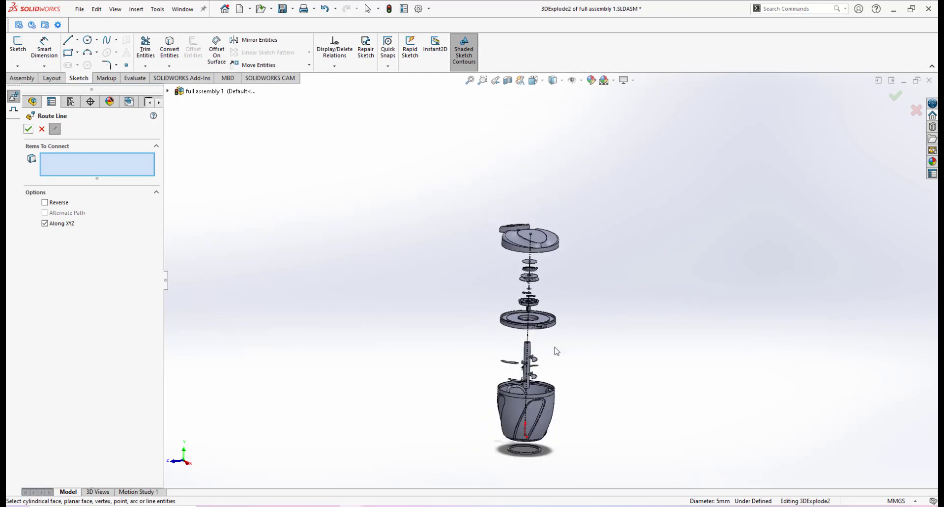
{"action": "scroll", "coordinate": [534, 408], "scroll_direction": "down", "scroll_amount": 5}
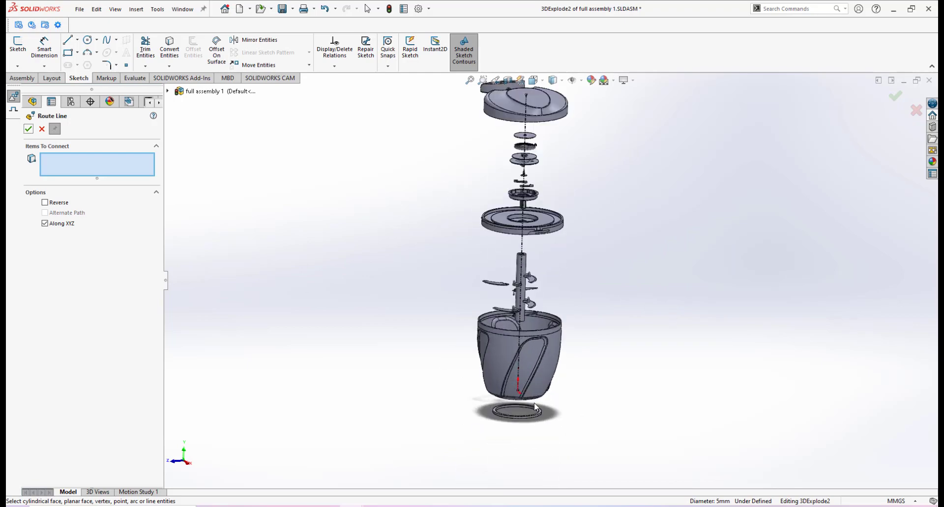
{"action": "scroll", "coordinate": [533, 391], "scroll_direction": "down", "scroll_amount": 4}
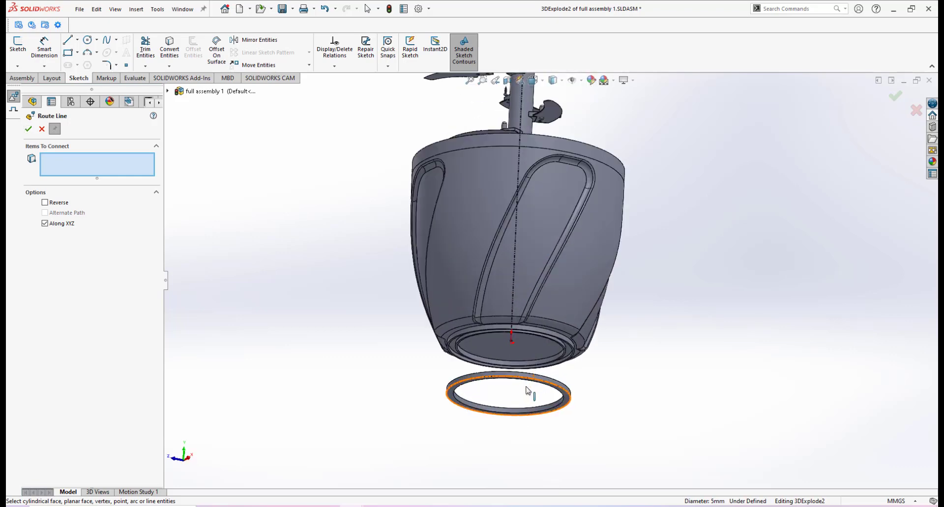
{"action": "left_click", "coordinate": [561, 409]}
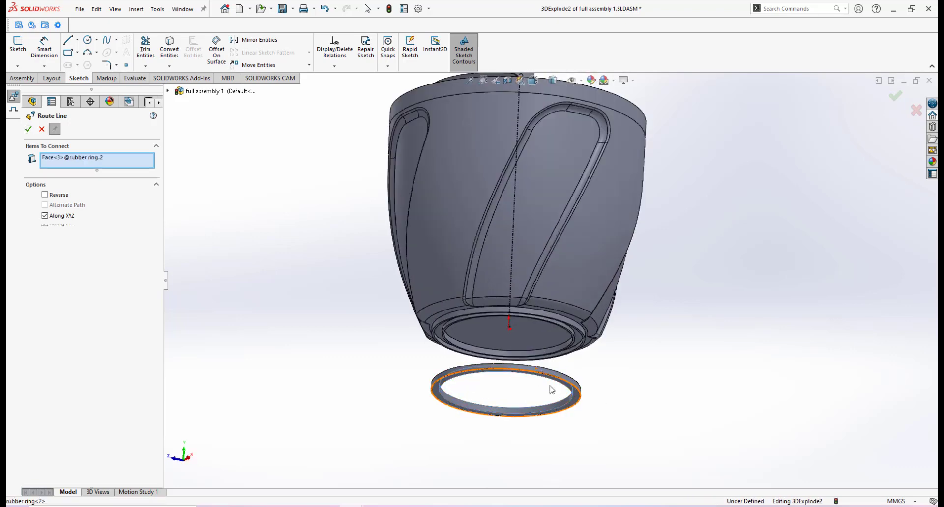
{"action": "left_click", "coordinate": [540, 357]}
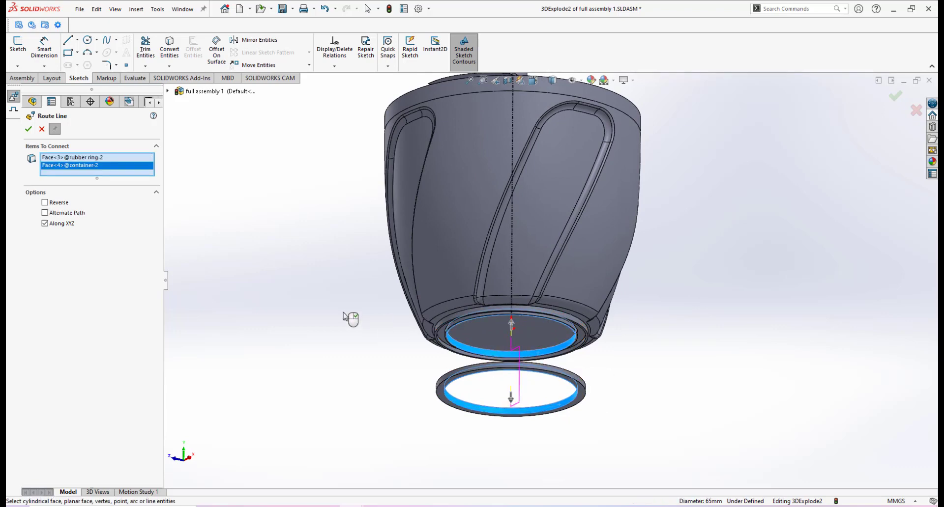
- Reverse the route direction at the rubber ring so the line runs straight to the container, and accept it
{"action": "middle_click_drag", "start_coordinate": [528, 358], "coordinate": [536, 381]}
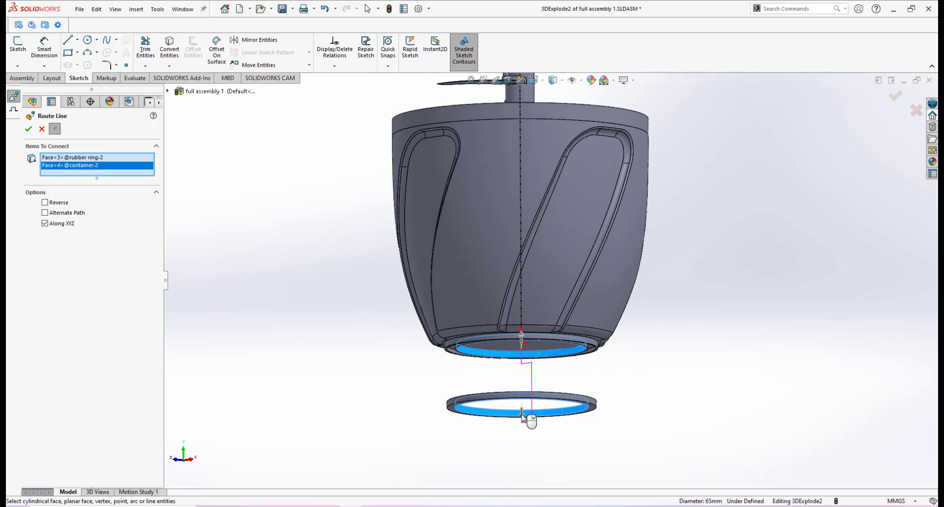
{"action": "scroll", "coordinate": [525, 417], "scroll_direction": "down", "scroll_amount": 2}
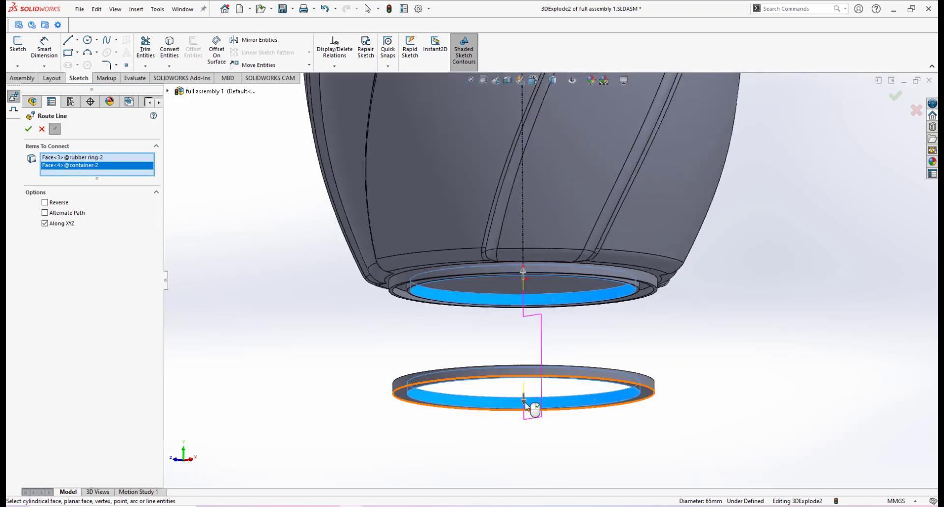
{"action": "scroll", "coordinate": [525, 404], "scroll_direction": "down", "scroll_amount": 2}
{"action": "left_click", "coordinate": [530, 360]}
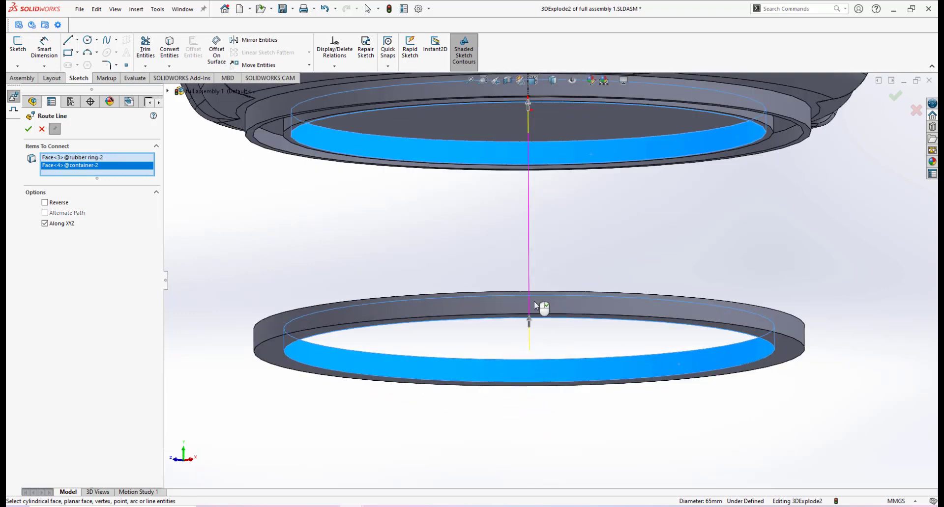
{"action": "scroll", "coordinate": [584, 263], "scroll_direction": "up", "scroll_amount": 1}
{"action": "scroll", "coordinate": [584, 264], "scroll_direction": "up", "scroll_amount": 4}
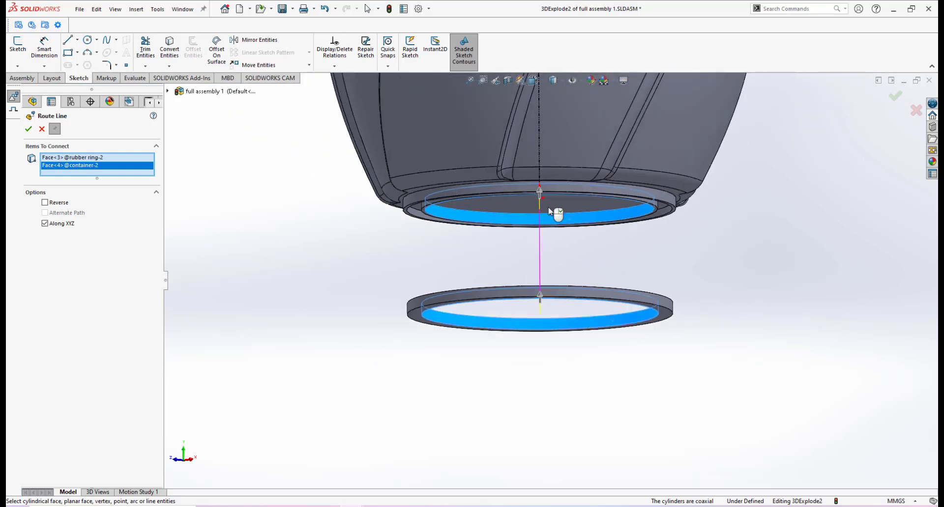
{"action": "scroll", "coordinate": [540, 262], "scroll_direction": "down", "scroll_amount": 2}
{"action": "middle_click_drag", "start_coordinate": [539, 306], "coordinate": [532, 285]}
{"action": "left_click", "coordinate": [30, 129]}
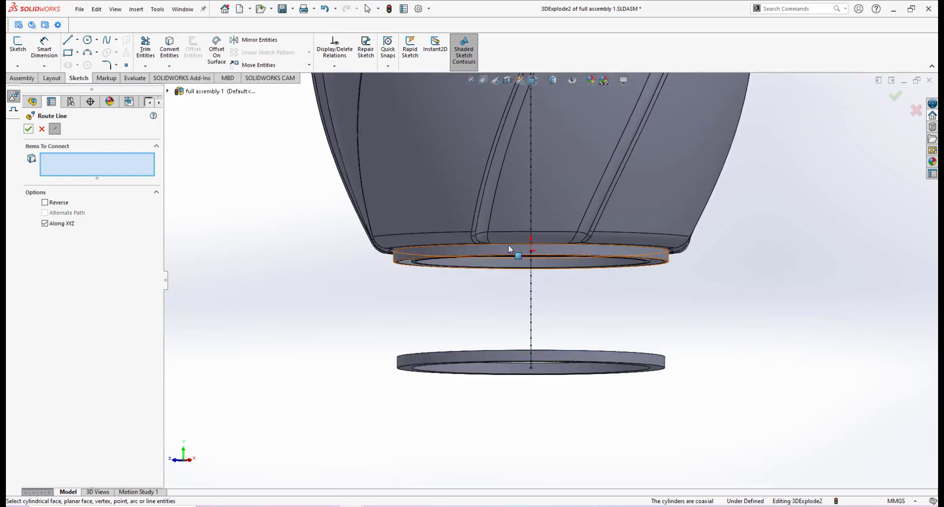
- Select the detached blade's round hole and the cylindrical face of the nearby shaft pin as the items to connect
{"action": "scroll", "coordinate": [554, 238], "scroll_direction": "up", "scroll_amount": 6}
{"action": "scroll", "coordinate": [559, 172], "scroll_direction": "down", "scroll_amount": 3}
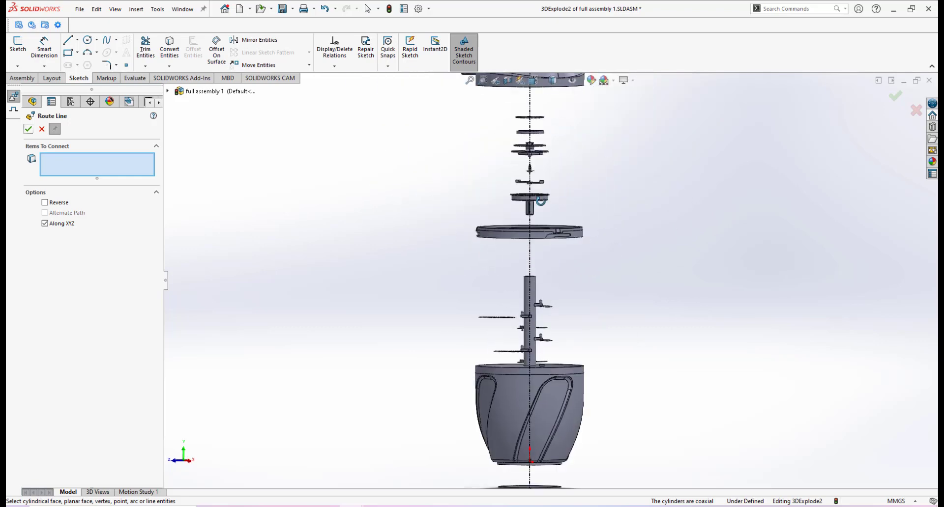
{"action": "middle_click_drag", "start_coordinate": [546, 185], "coordinate": [581, 191]}
{"action": "scroll", "coordinate": [542, 282], "scroll_direction": "up", "scroll_amount": 2}
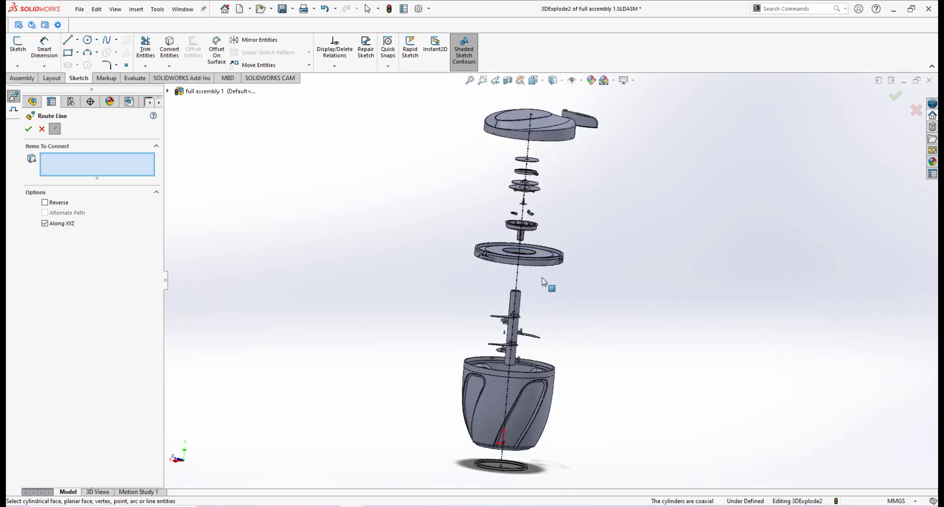
{"action": "scroll", "coordinate": [518, 358], "scroll_direction": "down", "scroll_amount": 5}
{"action": "mouse_move", "coordinate": [519, 356]}
{"action": "middle_mouse_down"}
{"action": "mouse_move", "coordinate": [430, 320]}
{"action": "mouse_move", "coordinate": [369, 333]}
{"action": "mouse_move", "coordinate": [570, 287]}
{"action": "mouse_move", "coordinate": [498, 325]}
{"action": "mouse_move", "coordinate": [528, 359]}
{"action": "middle_mouse_up"}
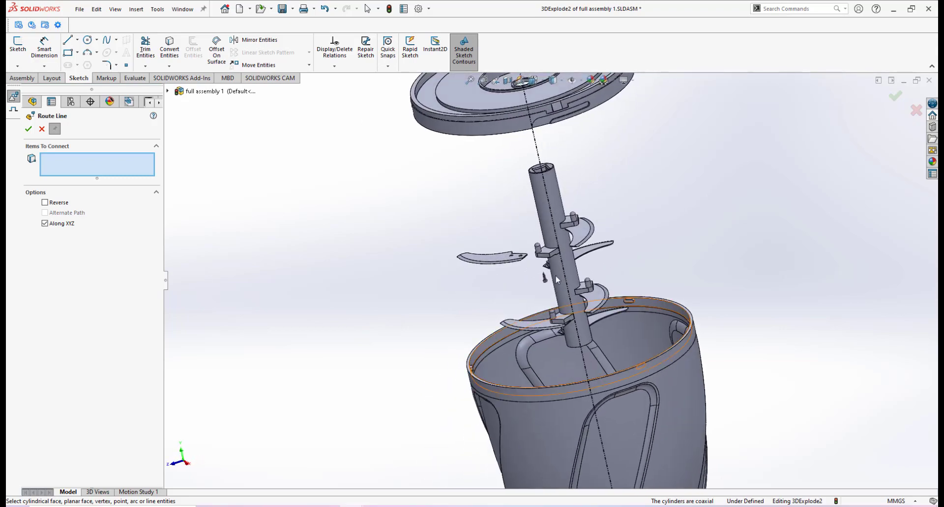
{"action": "scroll", "coordinate": [550, 263], "scroll_direction": "down", "scroll_amount": 4}
{"action": "middle_click_drag", "start_coordinate": [546, 262], "coordinate": [506, 284]}
{"action": "scroll", "coordinate": [514, 263], "scroll_direction": "down", "scroll_amount": 2}
{"action": "scroll", "coordinate": [507, 261], "scroll_direction": "down", "scroll_amount": 2}
{"action": "scroll", "coordinate": [485, 254], "scroll_direction": "down", "scroll_amount": 2}
{"action": "scroll", "coordinate": [485, 253], "scroll_direction": "down", "scroll_amount": 1}
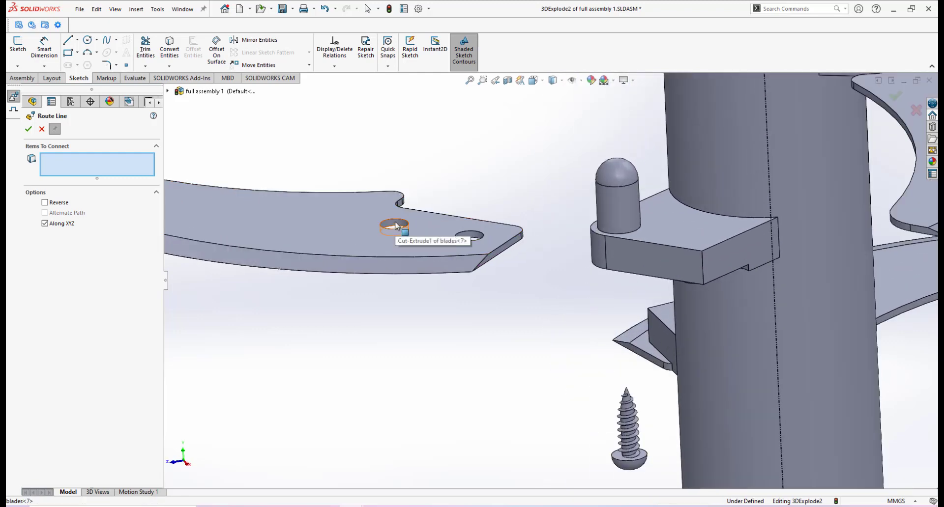
{"action": "left_click", "coordinate": [396, 226]}
{"action": "middle_click_drag", "start_coordinate": [653, 289], "coordinate": [620, 232]}
{"action": "left_click", "coordinate": [612, 227]}
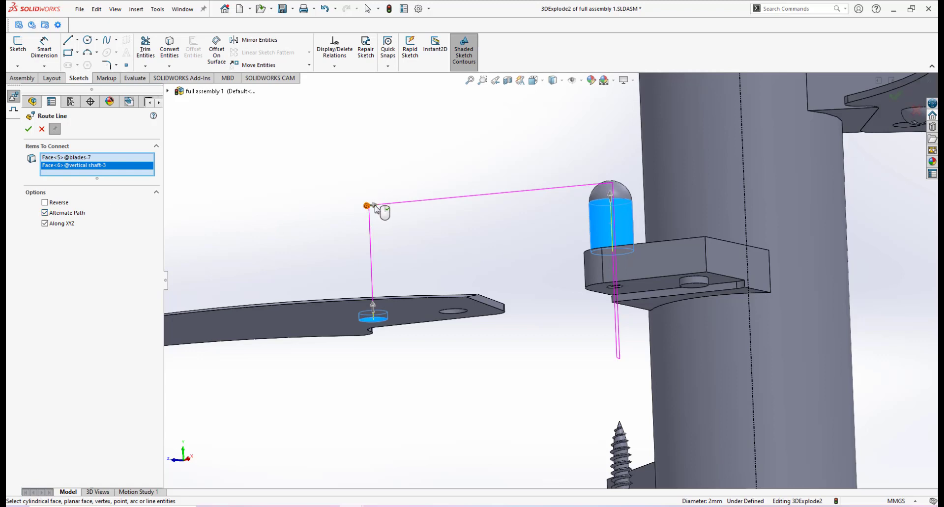
- Try reversing the route line's direction at the shaft pin
{"action": "middle_click_drag", "start_coordinate": [416, 234], "coordinate": [482, 284]}
{"action": "scroll", "coordinate": [662, 288], "scroll_direction": "down", "scroll_amount": 3}
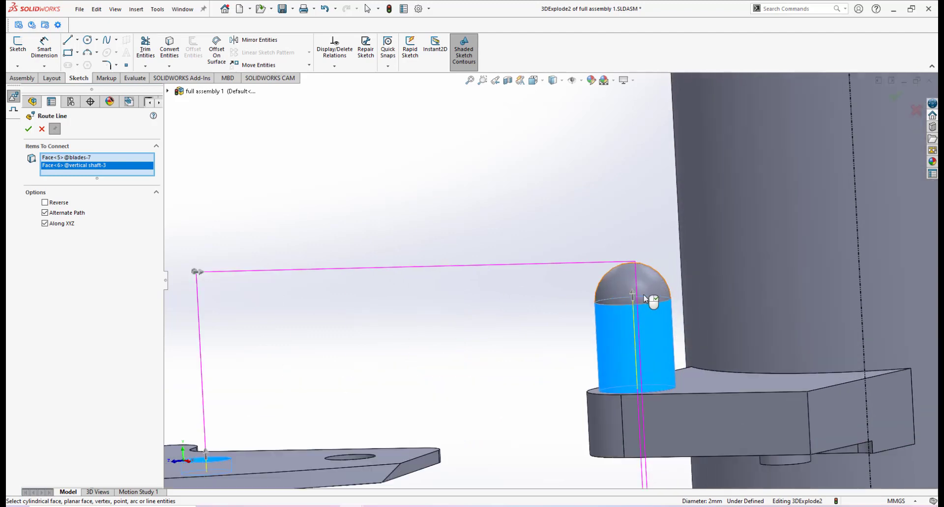
{"action": "left_click", "coordinate": [633, 294]}
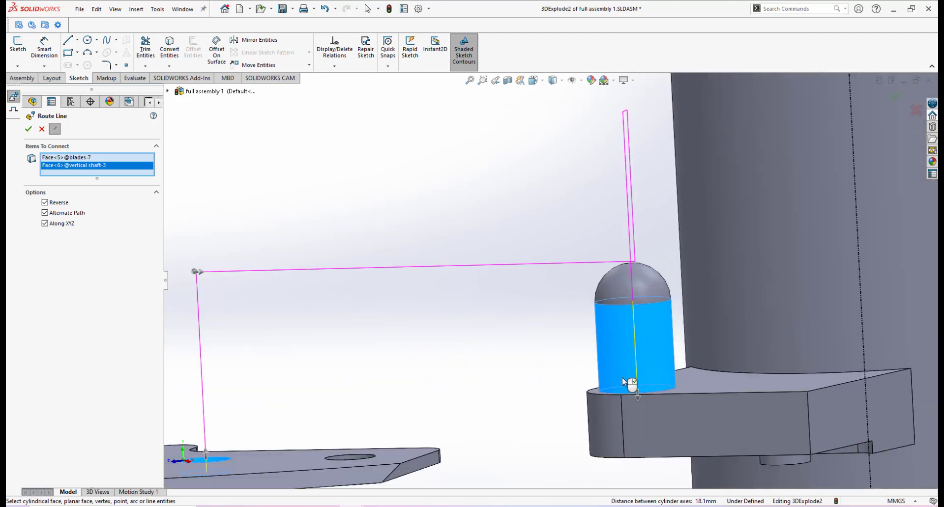
{"action": "scroll", "coordinate": [550, 280], "scroll_direction": "up", "scroll_amount": 2}
{"action": "scroll", "coordinate": [344, 279], "scroll_direction": "down", "scroll_amount": 2}
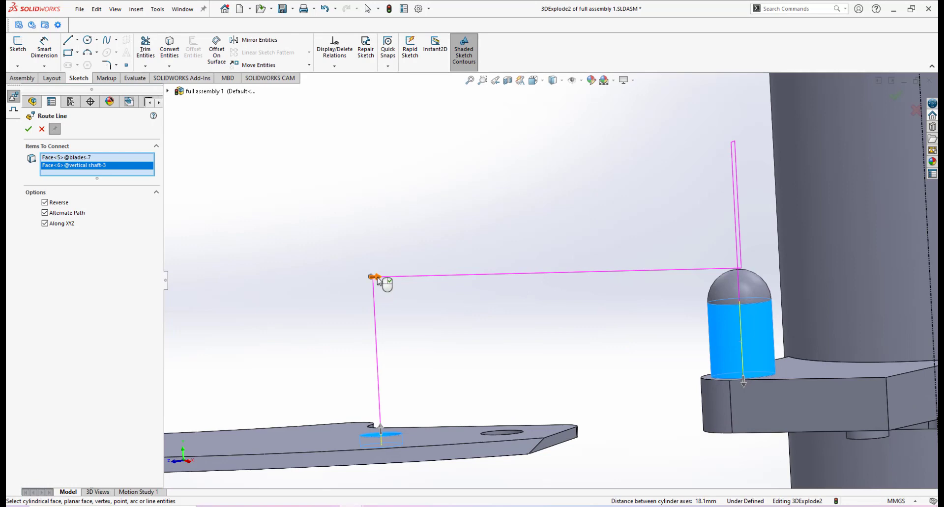
- Reverse the route line's direction at the blade hole so it leaves from the underside of the blade
{"action": "scroll", "coordinate": [377, 279], "scroll_direction": "down", "scroll_amount": 1}
{"action": "scroll", "coordinate": [453, 364], "scroll_direction": "up", "scroll_amount": 3}
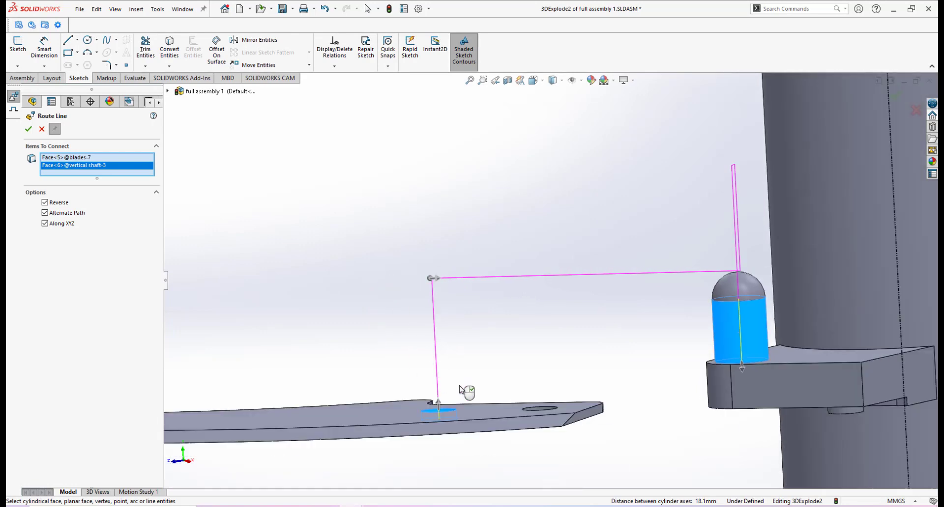
{"action": "scroll", "coordinate": [489, 385], "scroll_direction": "down", "scroll_amount": 4}
{"action": "left_click", "coordinate": [502, 323]}
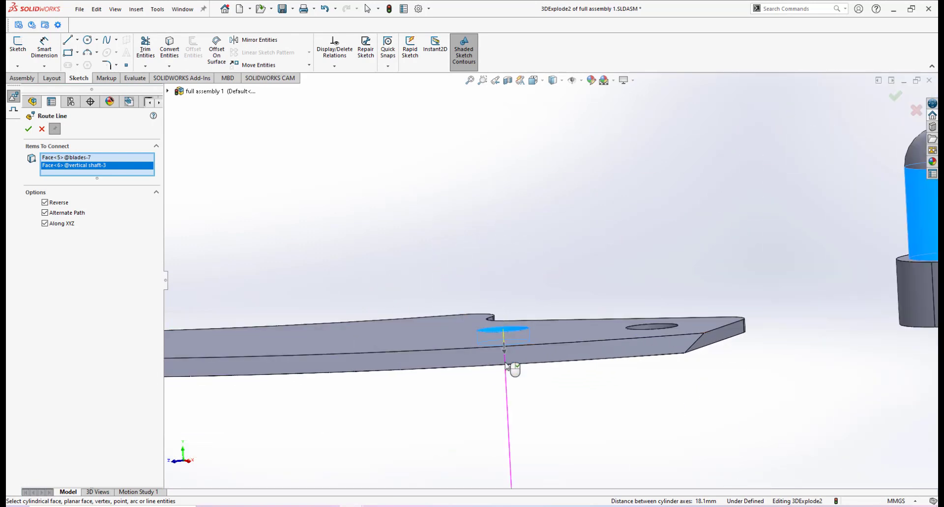
{"action": "scroll", "coordinate": [580, 364], "scroll_direction": "up", "scroll_amount": 3}
{"action": "scroll", "coordinate": [609, 349], "scroll_direction": "down", "scroll_amount": 3}
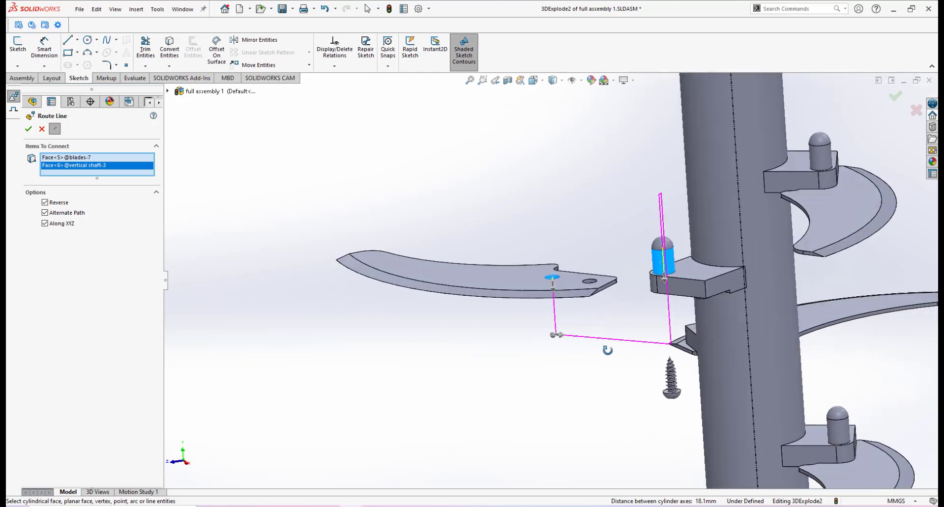
- Flip the route direction at the shaft pin back upward and accept the route line between blade and shaft
{"action": "scroll", "coordinate": [659, 309], "scroll_direction": "up", "scroll_amount": 3}
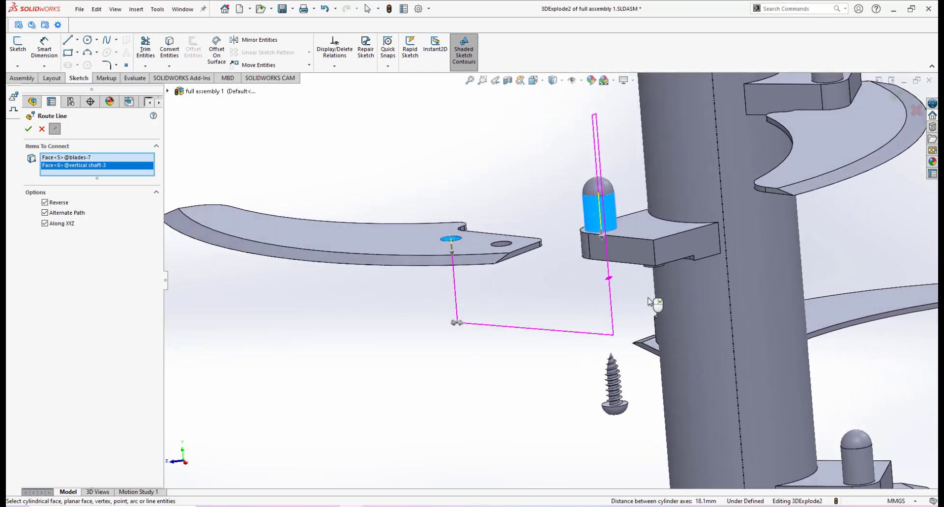
{"action": "scroll", "coordinate": [609, 251], "scroll_direction": "down", "scroll_amount": 1}
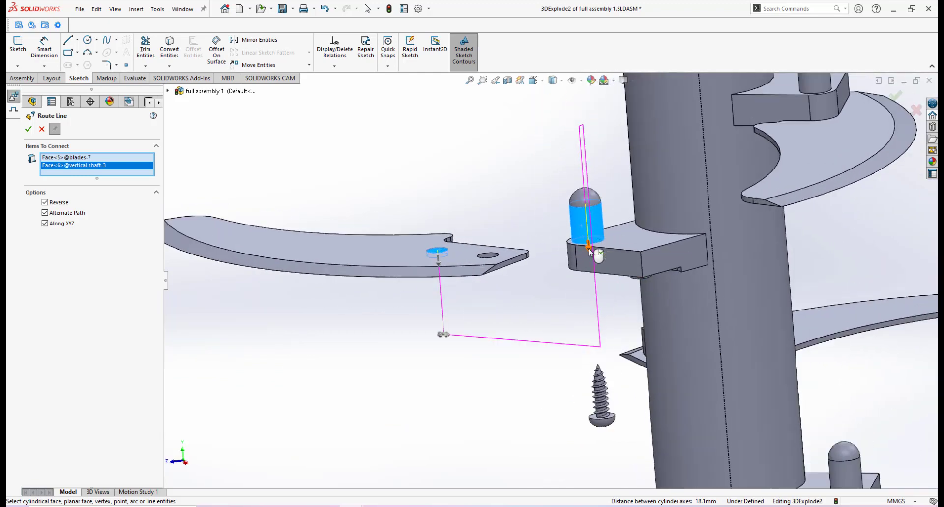
{"action": "left_click", "coordinate": [595, 217]}
{"action": "scroll", "coordinate": [564, 319], "scroll_direction": "up", "scroll_amount": 1}
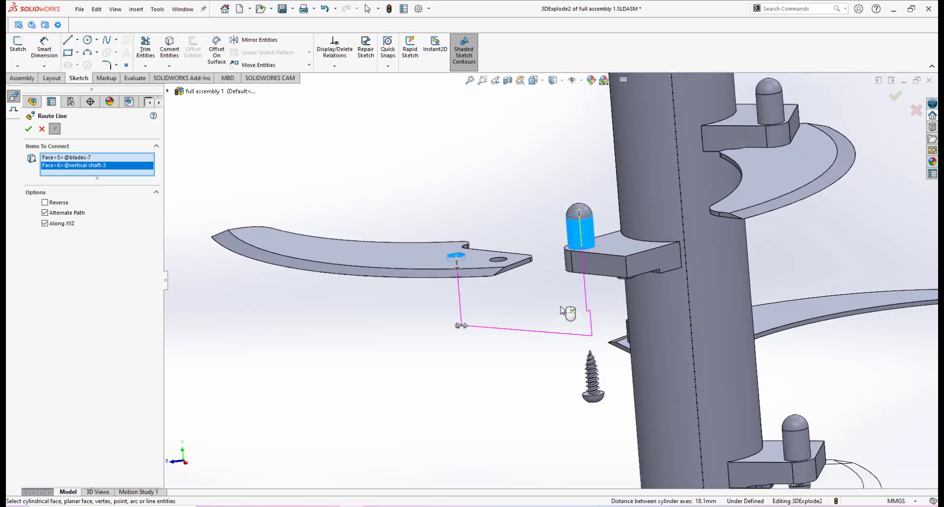
{"action": "left_click", "coordinate": [29, 128]}
- Select the threaded shank of the loose M1.5 screw and the cylindrical face of the shaft pin above it as items to connect
{"action": "scroll", "coordinate": [574, 334], "scroll_direction": "up", "scroll_amount": 2}
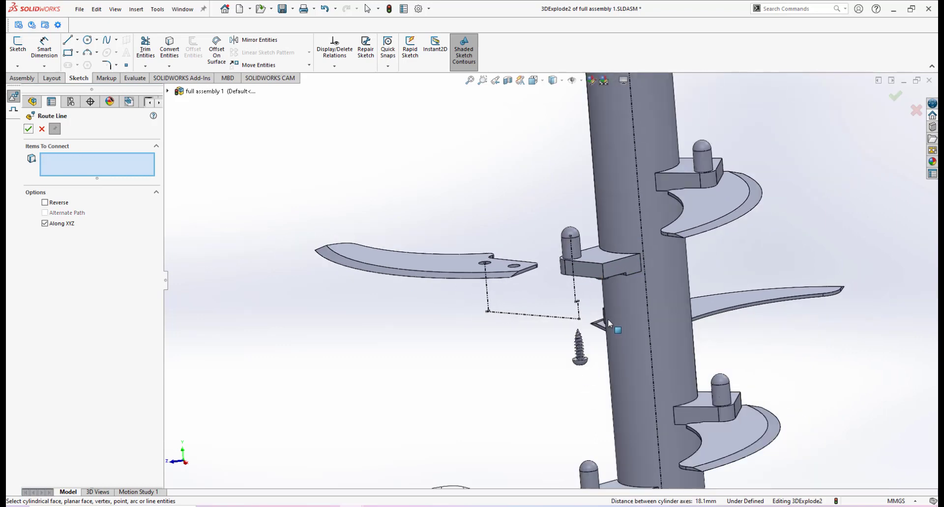
{"action": "scroll", "coordinate": [574, 335], "scroll_direction": "down", "scroll_amount": 2}
{"action": "scroll", "coordinate": [574, 334], "scroll_direction": "up", "scroll_amount": 1}
{"action": "middle_click_drag", "start_coordinate": [574, 335], "coordinate": [585, 302]}
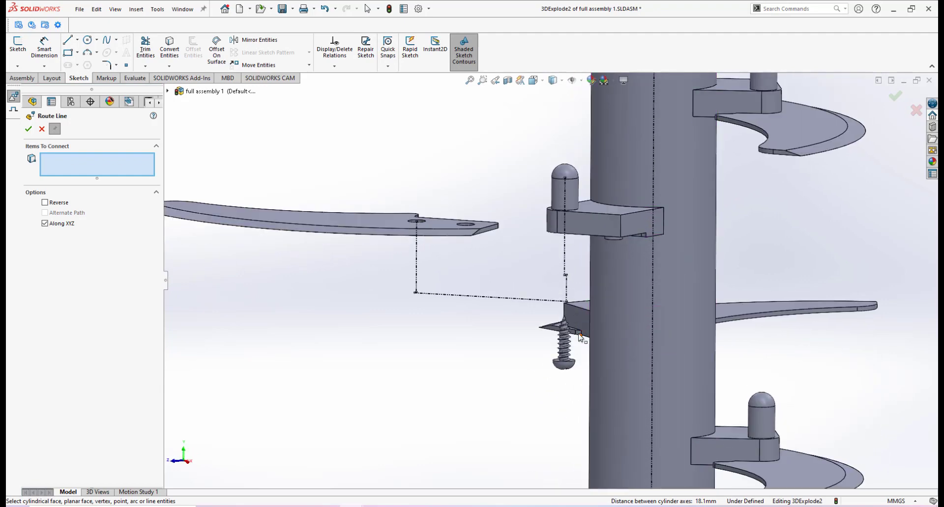
{"action": "scroll", "coordinate": [582, 335], "scroll_direction": "down", "scroll_amount": 2}
{"action": "scroll", "coordinate": [574, 360], "scroll_direction": "down", "scroll_amount": 2}
{"action": "middle_click_drag", "start_coordinate": [574, 360], "coordinate": [551, 360]}
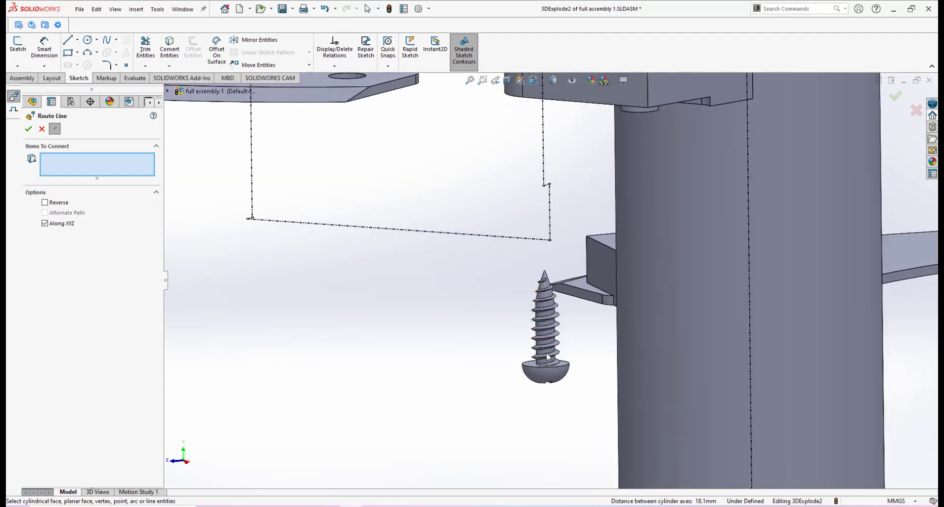
{"action": "left_click", "coordinate": [548, 354]}
{"action": "scroll", "coordinate": [565, 278], "scroll_direction": "up", "scroll_amount": 3}
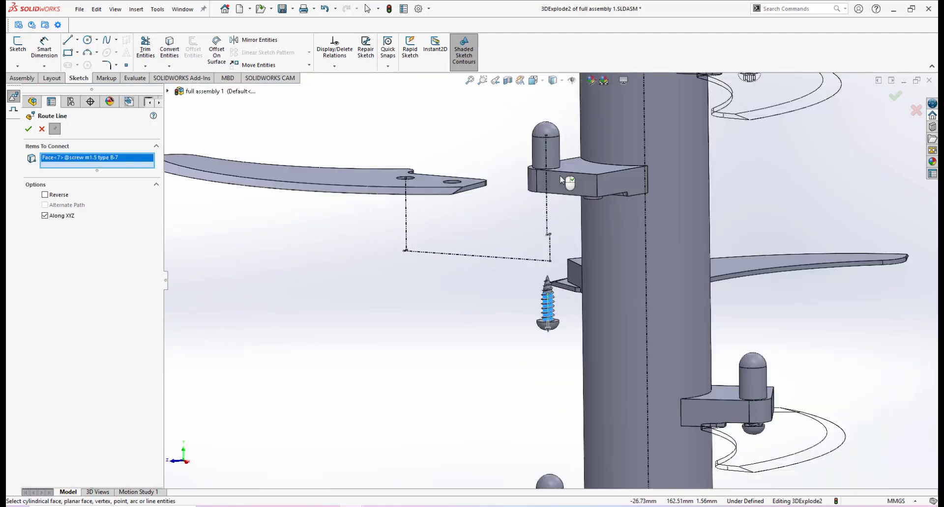
{"action": "left_click", "coordinate": [554, 162]}
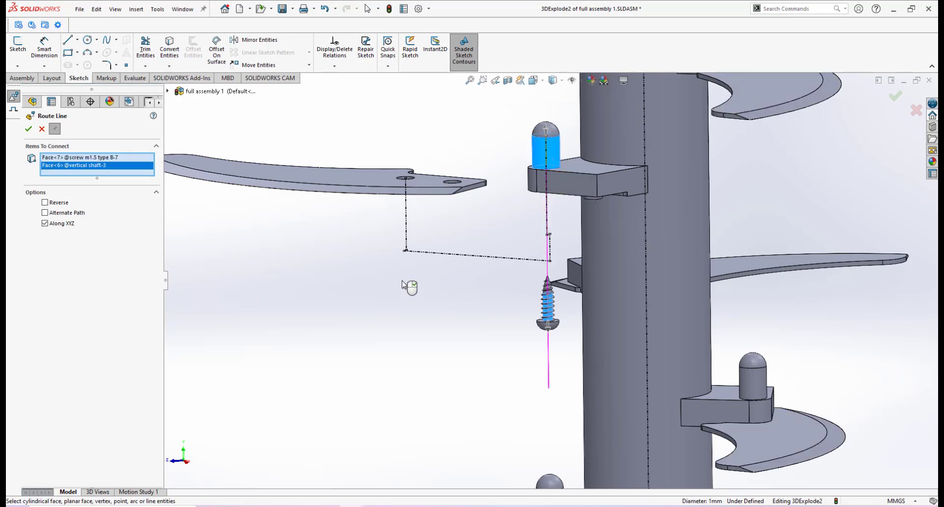
- Reverse the route direction at the screw so it runs upward to the shaft pin, and accept the route line
{"action": "middle_click_drag", "start_coordinate": [582, 338], "coordinate": [570, 333]}
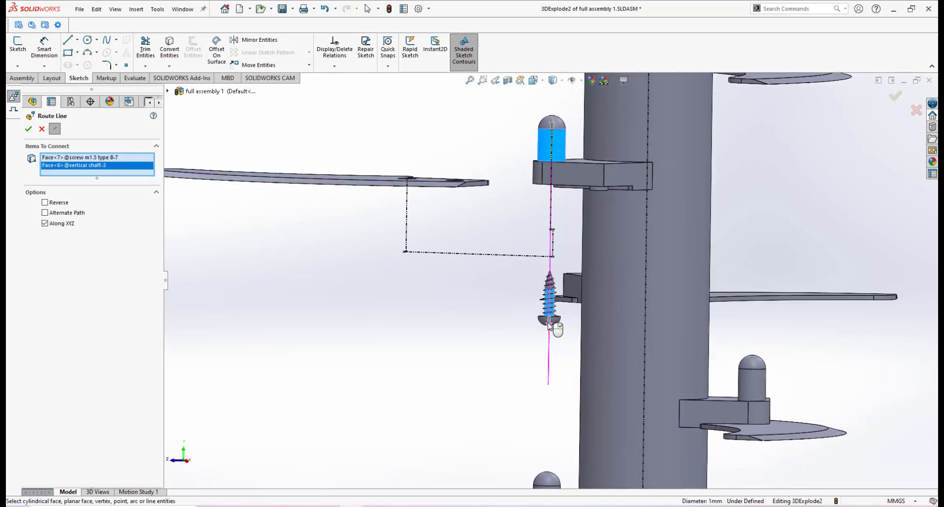
{"action": "scroll", "coordinate": [551, 326], "scroll_direction": "down", "scroll_amount": 3}
{"action": "scroll", "coordinate": [544, 307], "scroll_direction": "down", "scroll_amount": 3}
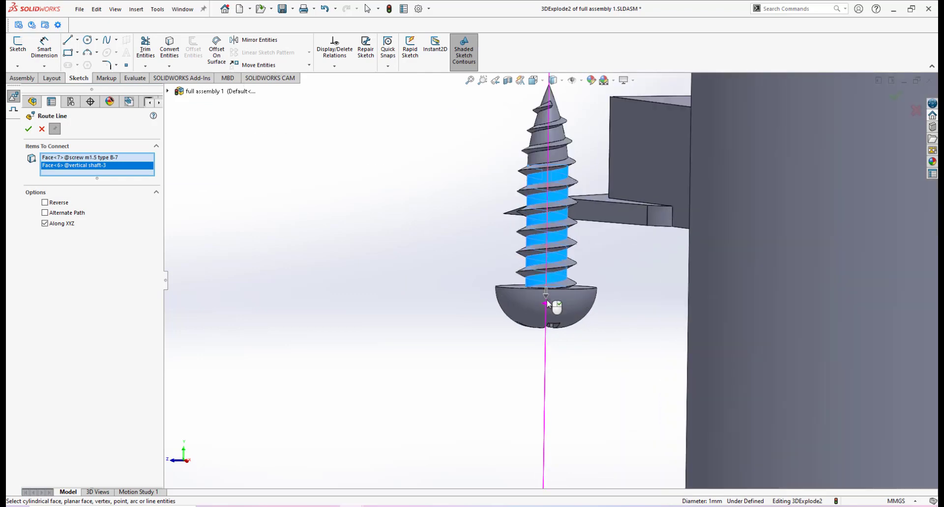
{"action": "scroll", "coordinate": [547, 294], "scroll_direction": "down", "scroll_amount": 2}
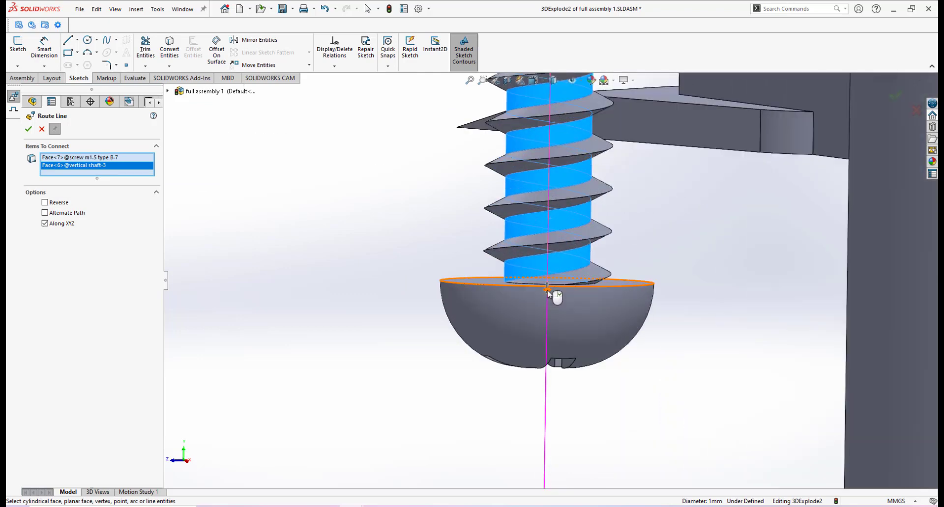
{"action": "scroll", "coordinate": [581, 236], "scroll_direction": "up", "scroll_amount": 4}
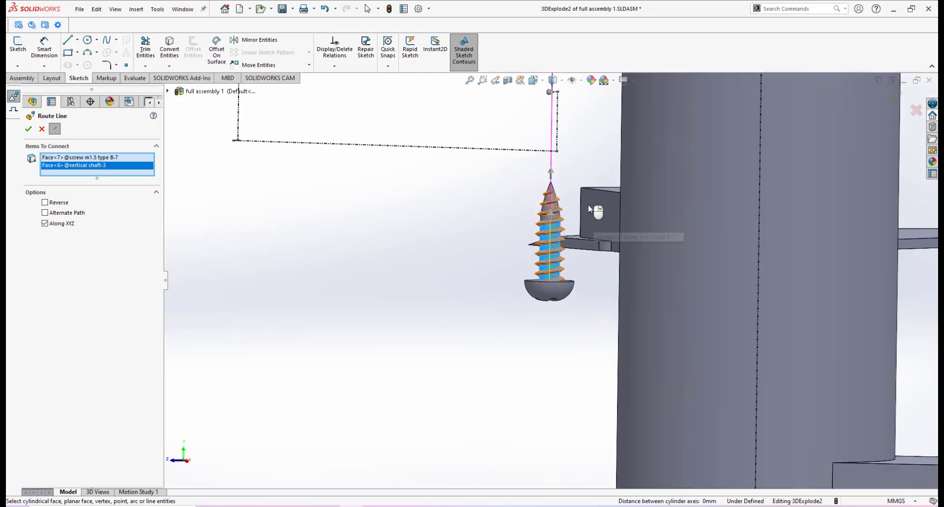
{"action": "scroll", "coordinate": [582, 237], "scroll_direction": "up", "scroll_amount": 3}
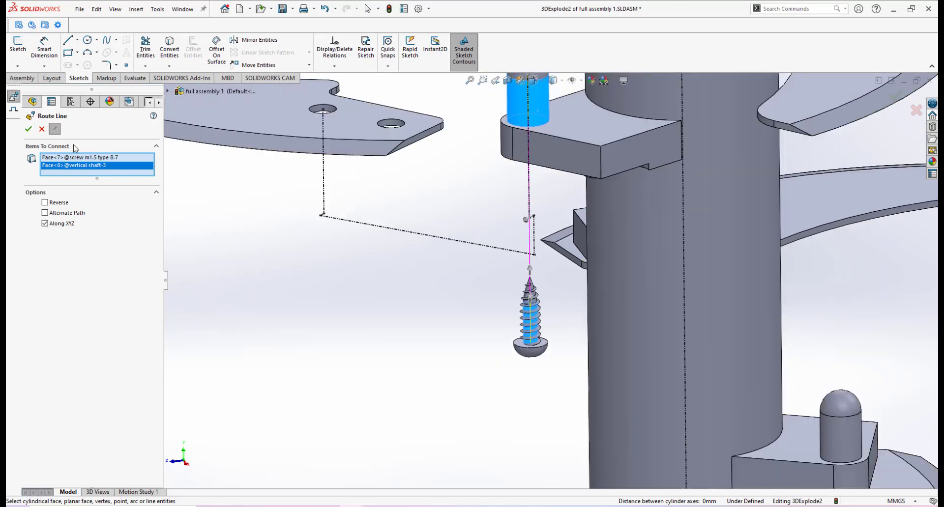
{"action": "scroll", "coordinate": [493, 249], "scroll_direction": "up", "scroll_amount": 4}
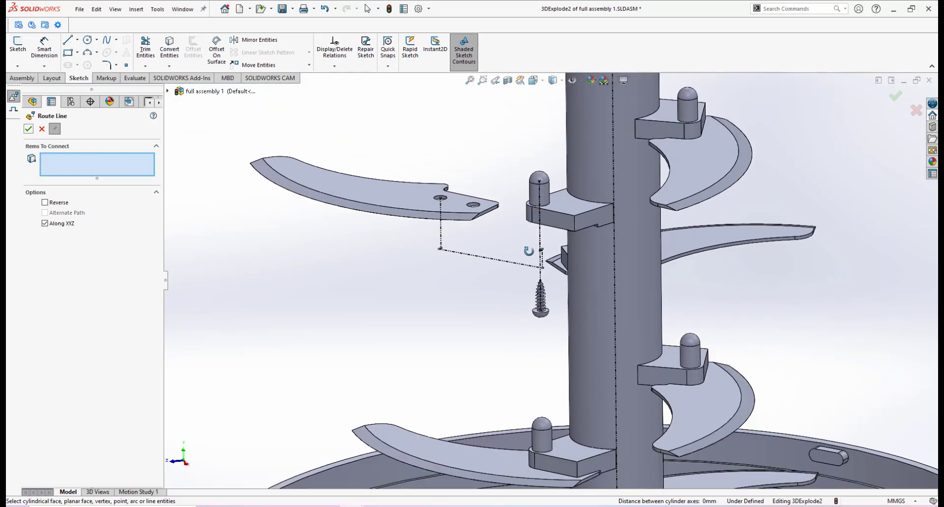
{"action": "mouse_move", "coordinate": [529, 253]}
{"action": "middle_mouse_down"}
{"action": "mouse_move", "coordinate": [512, 259]}
{"action": "mouse_move", "coordinate": [540, 260]}
{"action": "middle_mouse_up"}
{"action": "scroll", "coordinate": [584, 272], "scroll_direction": "up", "scroll_amount": 3}
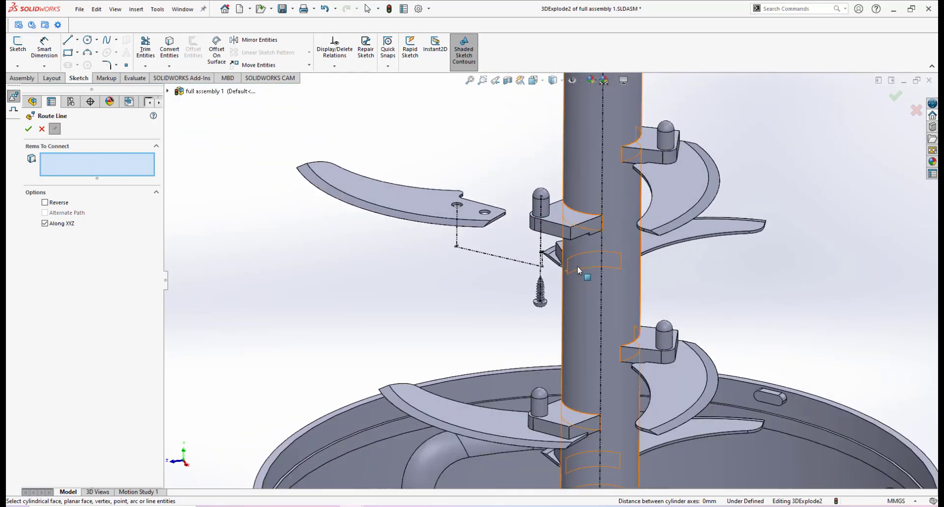
- Finish the route lines, then rebuild and save the assembly
{"action": "left_click", "coordinate": [29, 129]}
{"action": "scroll", "coordinate": [598, 302], "scroll_direction": "down", "scroll_amount": 3}
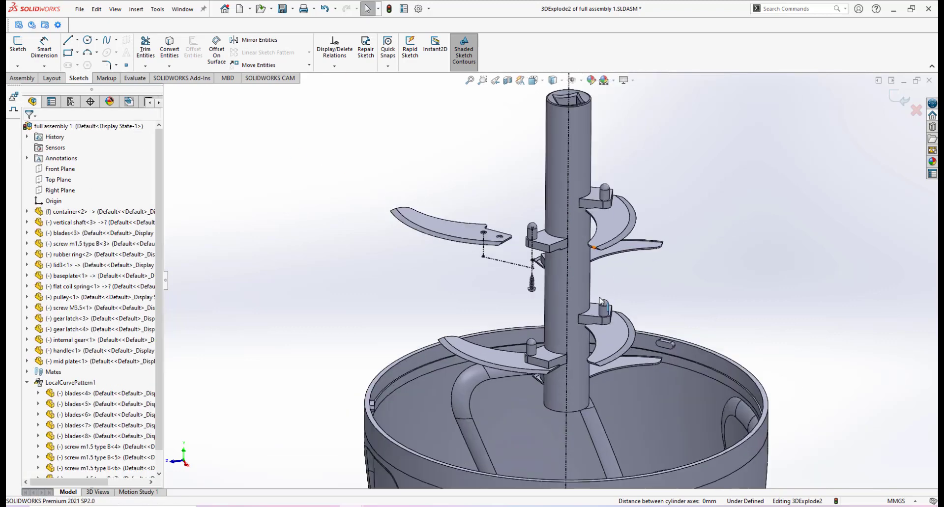
{"action": "scroll", "coordinate": [567, 322], "scroll_direction": "up", "scroll_amount": 5}
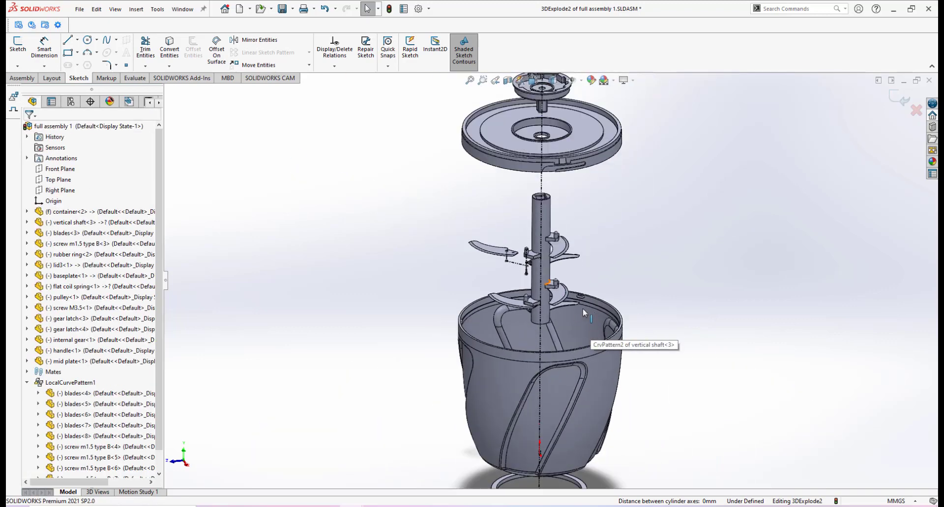
{"action": "scroll", "coordinate": [562, 312], "scroll_direction": "down", "scroll_amount": 3}
{"action": "scroll", "coordinate": [562, 313], "scroll_direction": "up", "scroll_amount": 2}
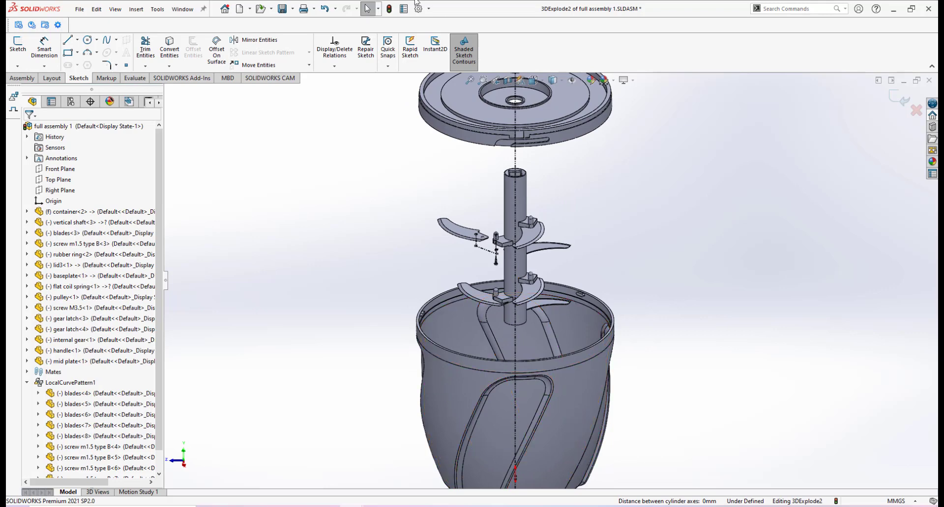
{"action": "key", "text": "ctrl+s"}
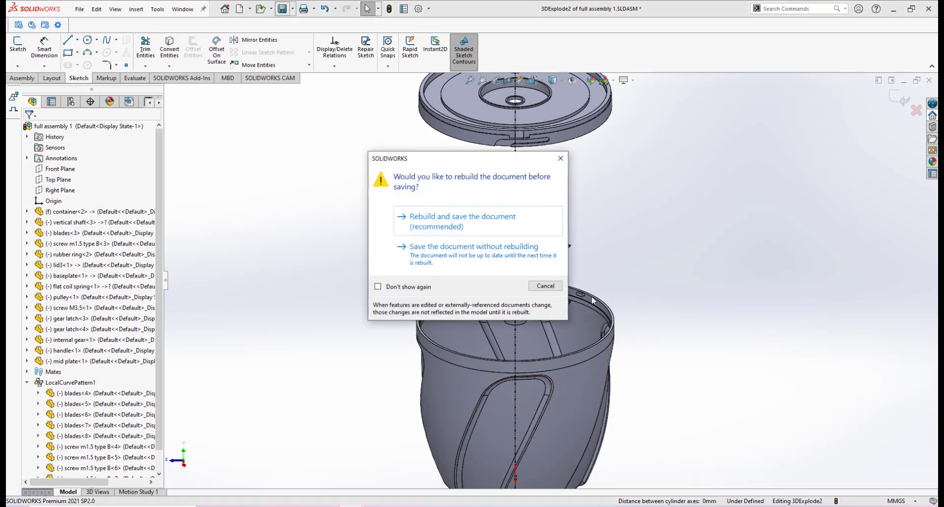
{"action": "left_click", "coordinate": [476, 219]}
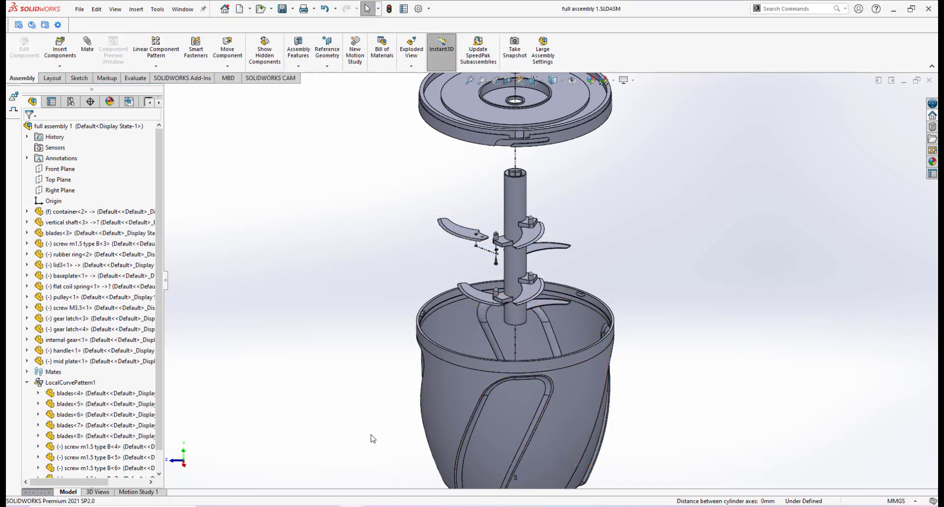
- Switch to the exploded drawing sheet and refresh the ballooned view by turning its exploded state off and on again
{"action": "mouse_move", "coordinate": [359, 460]}
{"action": "left_click", "coordinate": [394, 445]}
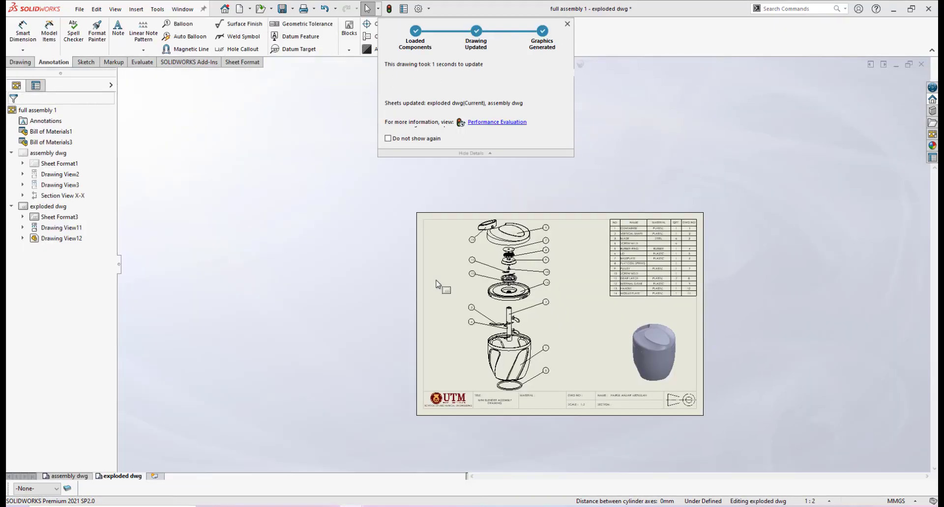
{"action": "scroll", "coordinate": [556, 273], "scroll_direction": "down", "scroll_amount": 4}
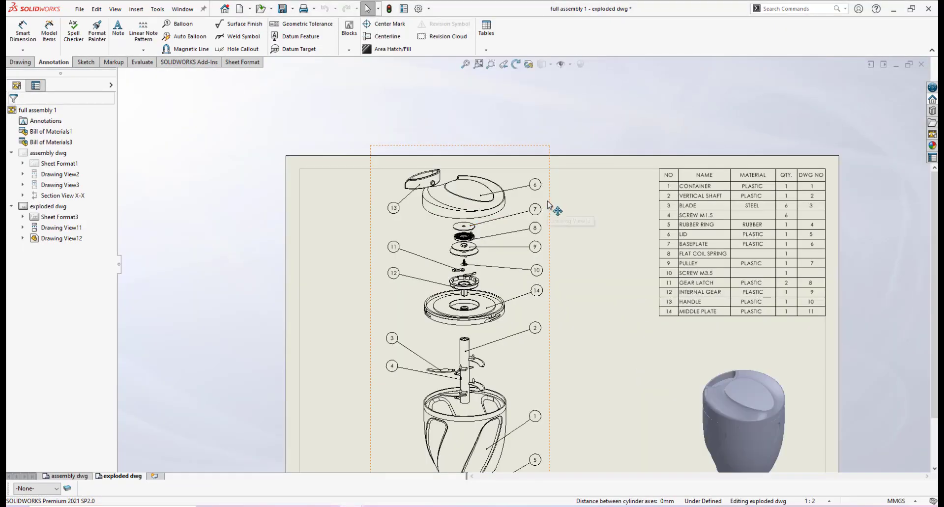
{"action": "left_click", "coordinate": [550, 205]}
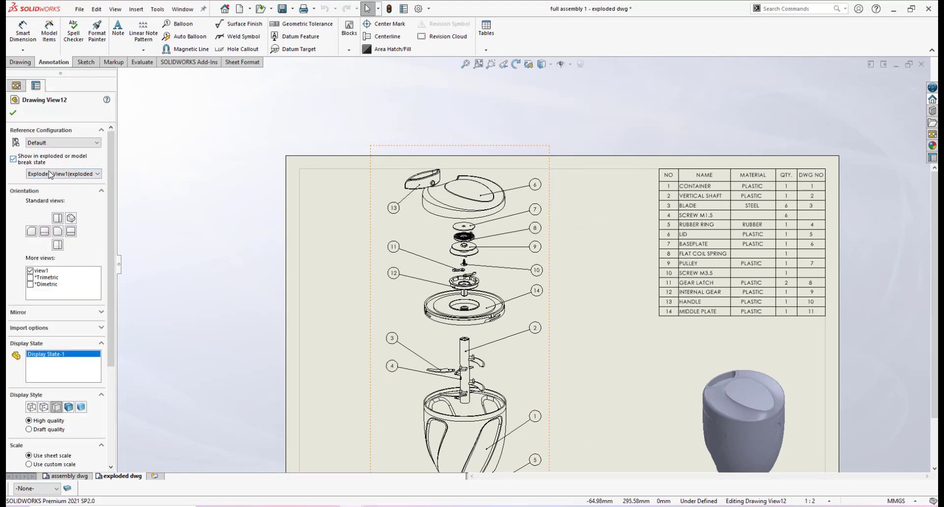
{"action": "left_click", "coordinate": [12, 160]}
{"action": "left_click", "coordinate": [13, 159]}
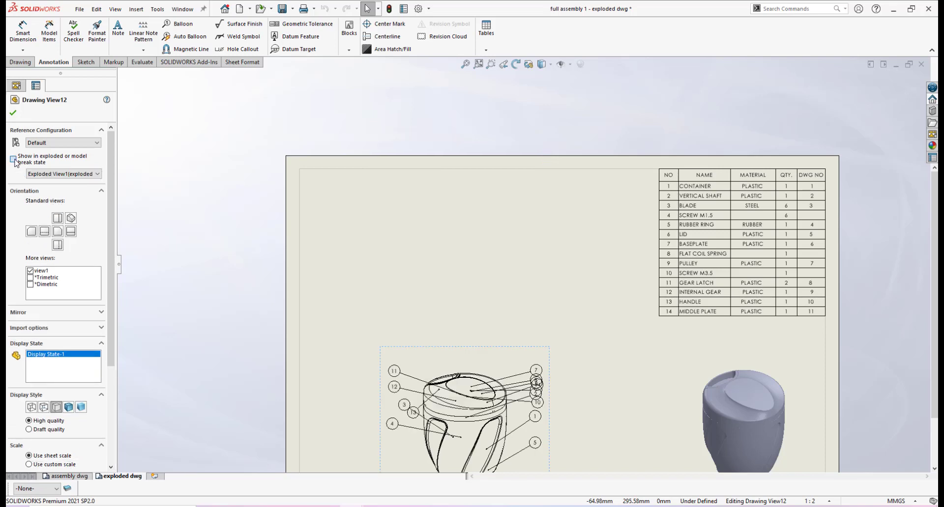
{"action": "left_click", "coordinate": [13, 114]}
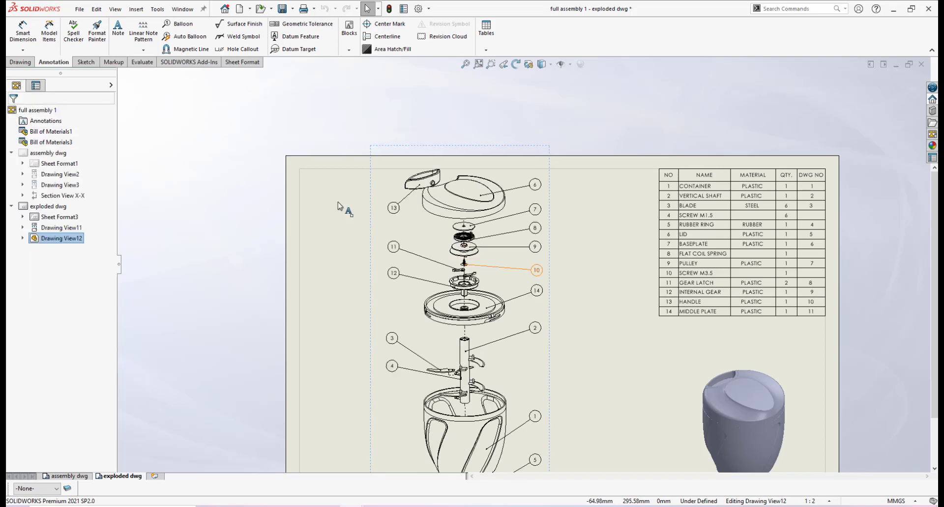
- Examine the explode lines in the ballooned view, especially around the handle and lid, and return to the assembly
{"action": "scroll", "coordinate": [506, 306], "scroll_direction": "up", "scroll_amount": 1}
{"action": "scroll", "coordinate": [499, 306], "scroll_direction": "down", "scroll_amount": 2}
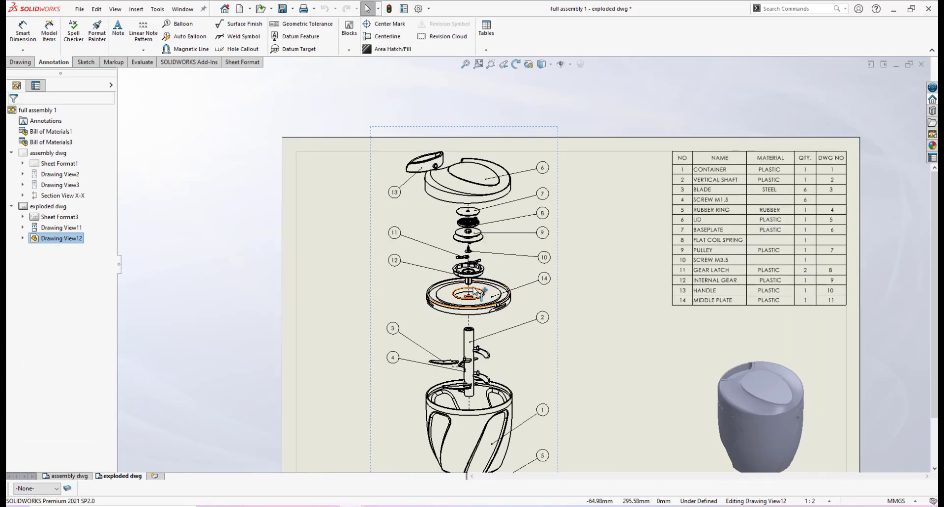
{"action": "scroll", "coordinate": [526, 268], "scroll_direction": "up", "scroll_amount": 3}
{"action": "scroll", "coordinate": [562, 248], "scroll_direction": "down", "scroll_amount": 6}
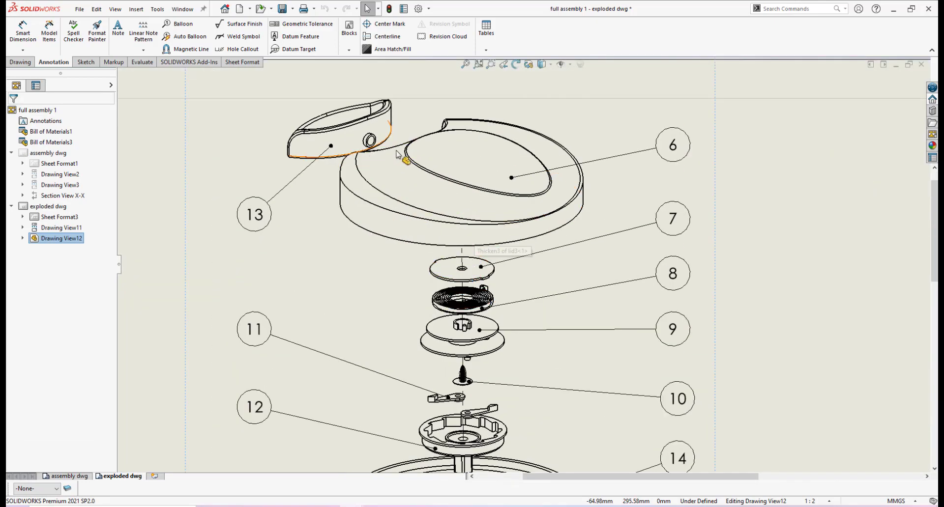
{"action": "scroll", "coordinate": [389, 157], "scroll_direction": "down", "scroll_amount": 3}
{"action": "scroll", "coordinate": [433, 186], "scroll_direction": "down", "scroll_amount": 2}
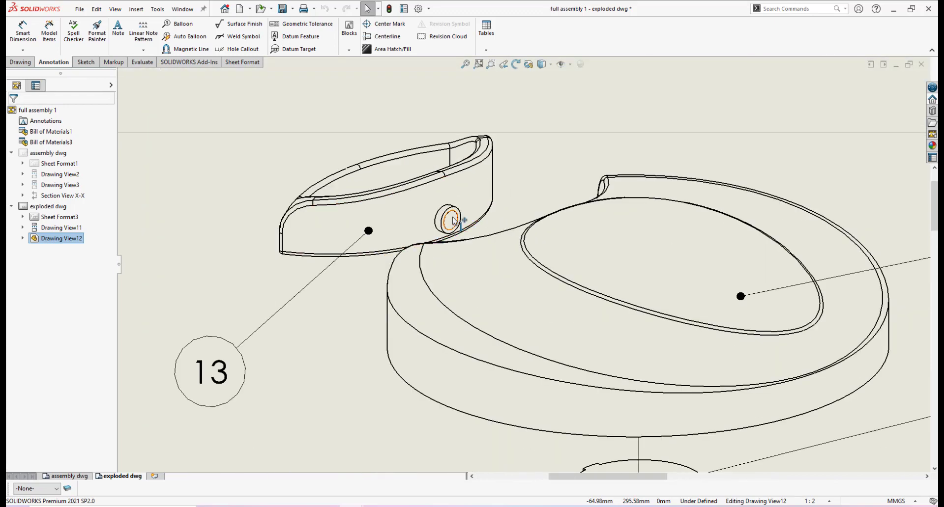
{"action": "scroll", "coordinate": [593, 331], "scroll_direction": "up", "scroll_amount": 8}
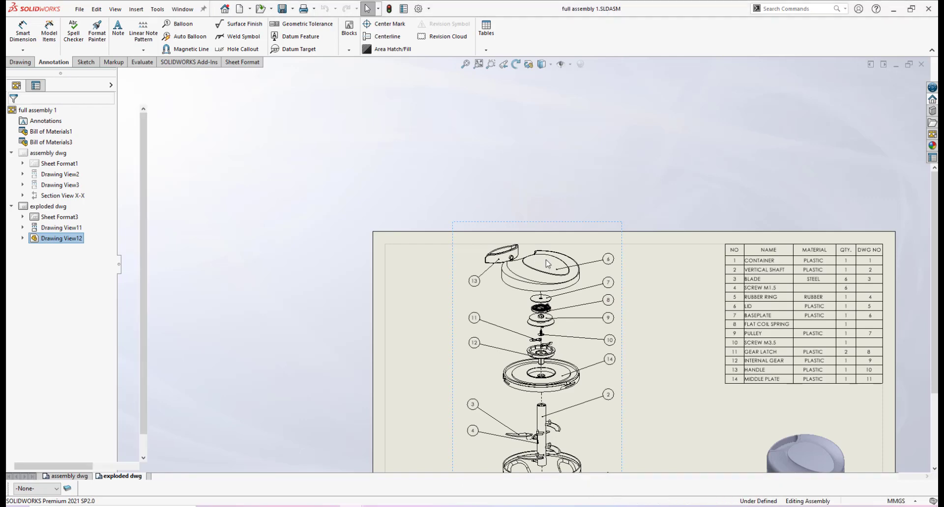
{"action": "scroll", "coordinate": [533, 180], "scroll_direction": "up", "scroll_amount": 3}
{"action": "scroll", "coordinate": [516, 94], "scroll_direction": "down", "scroll_amount": 1}
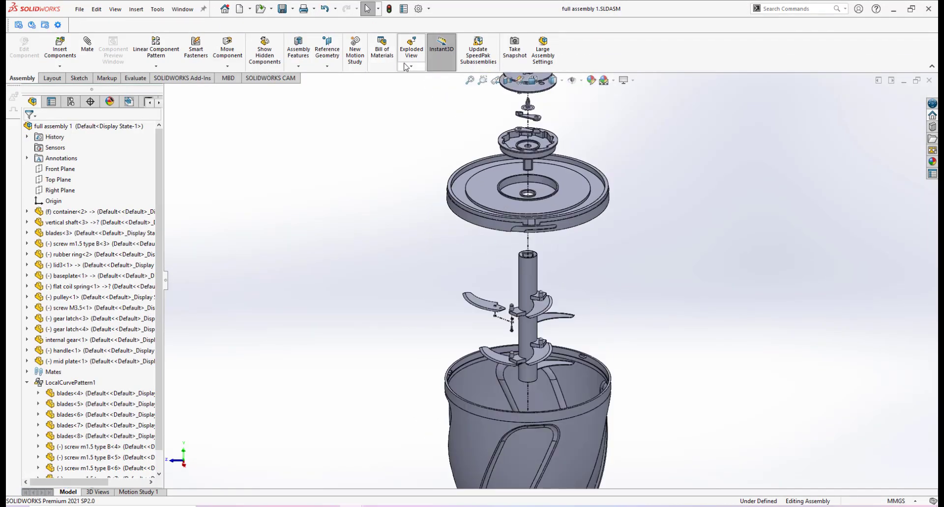
- Start a new route line in the explode sketch and select the handle's round peg as the first item to connect
{"action": "left_click", "coordinate": [411, 65]}
{"action": "left_click", "coordinate": [438, 90]}
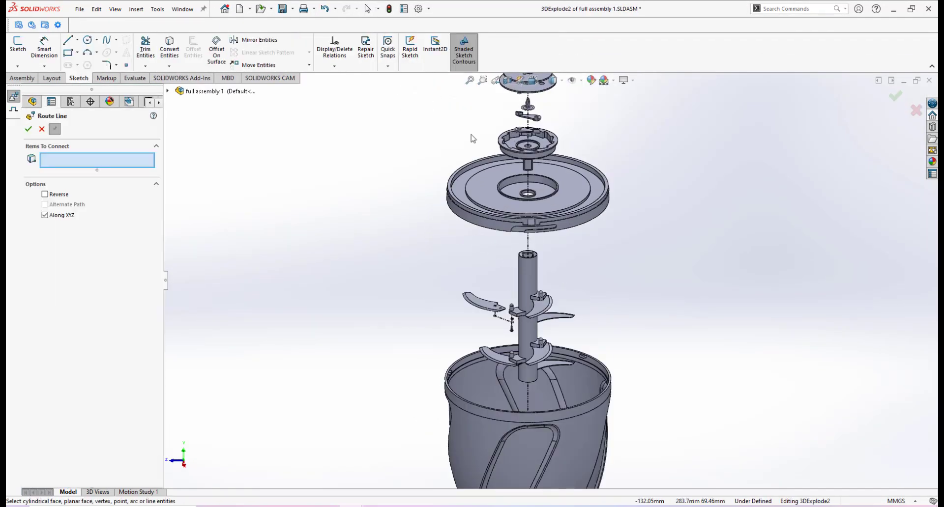
{"action": "scroll", "coordinate": [527, 154], "scroll_direction": "down", "scroll_amount": 1}
{"action": "scroll", "coordinate": [536, 142], "scroll_direction": "up", "scroll_amount": 3}
{"action": "middle_click_drag", "start_coordinate": [547, 126], "coordinate": [514, 205]}
{"action": "scroll", "coordinate": [527, 189], "scroll_direction": "down", "scroll_amount": 5}
{"action": "middle_click_drag", "start_coordinate": [587, 210], "coordinate": [582, 182]}
{"action": "scroll", "coordinate": [496, 190], "scroll_direction": "down", "scroll_amount": 5}
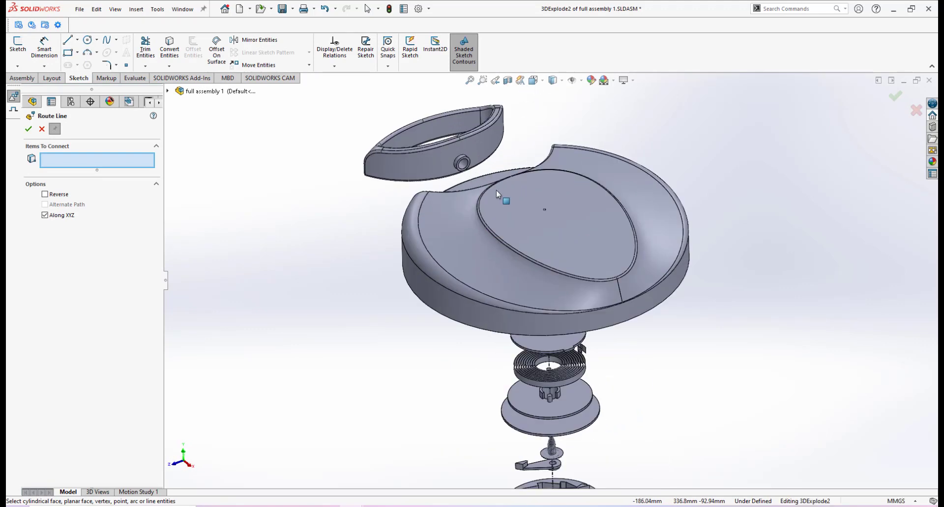
{"action": "left_click", "coordinate": [441, 156]}
- Select the round hole in the lid's handle recess as the second item and accept the route line from the handle
{"action": "scroll", "coordinate": [561, 290], "scroll_direction": "up", "scroll_amount": 5}
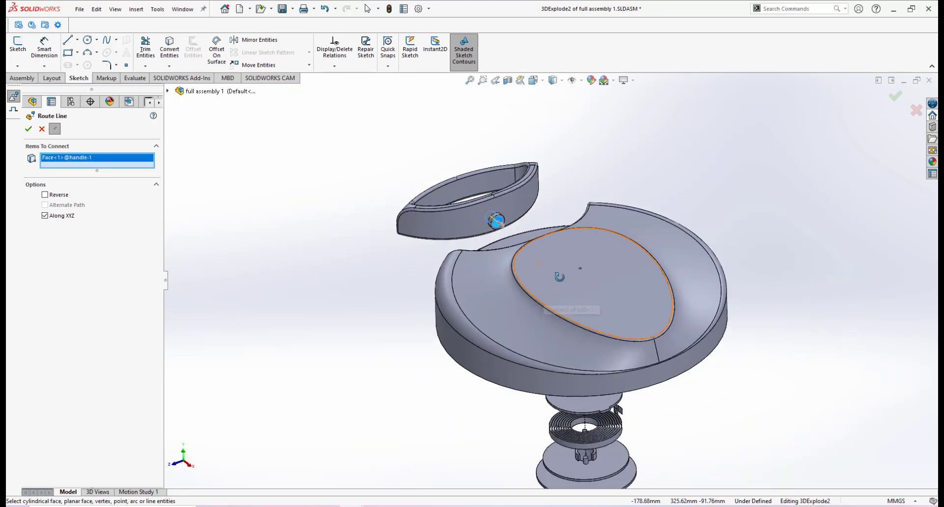
{"action": "middle_click_drag", "start_coordinate": [561, 290], "coordinate": [461, 315]}
{"action": "scroll", "coordinate": [460, 314], "scroll_direction": "down", "scroll_amount": 6}
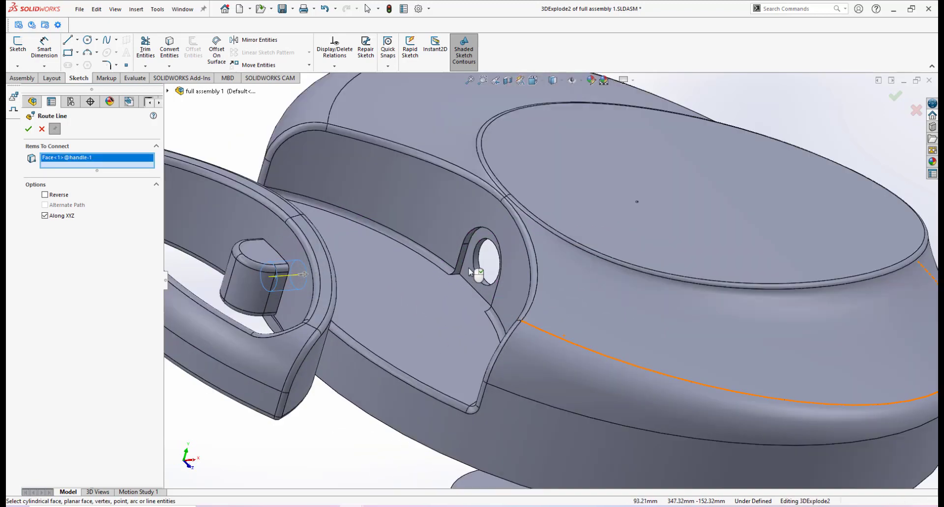
{"action": "left_click", "coordinate": [506, 287]}
{"action": "scroll", "coordinate": [506, 288], "scroll_direction": "up", "scroll_amount": 4}
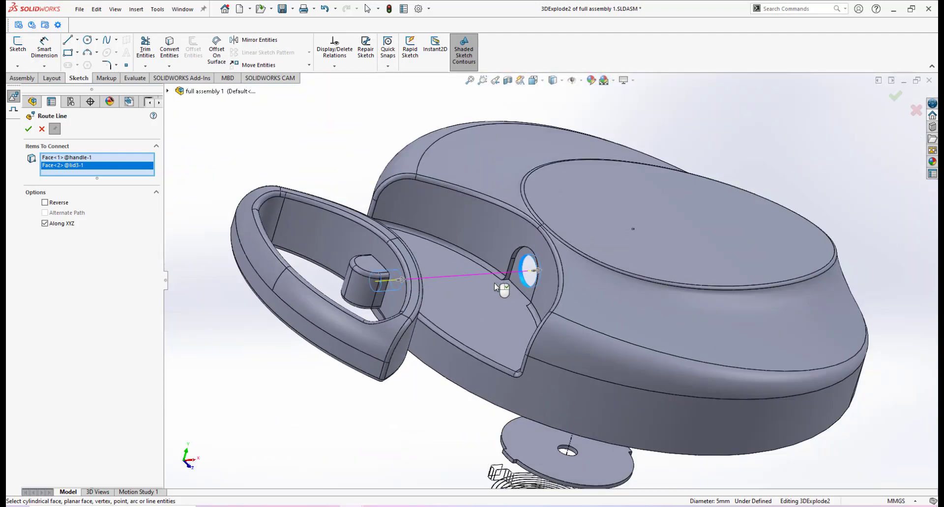
{"action": "middle_click_drag", "start_coordinate": [504, 289], "coordinate": [426, 298]}
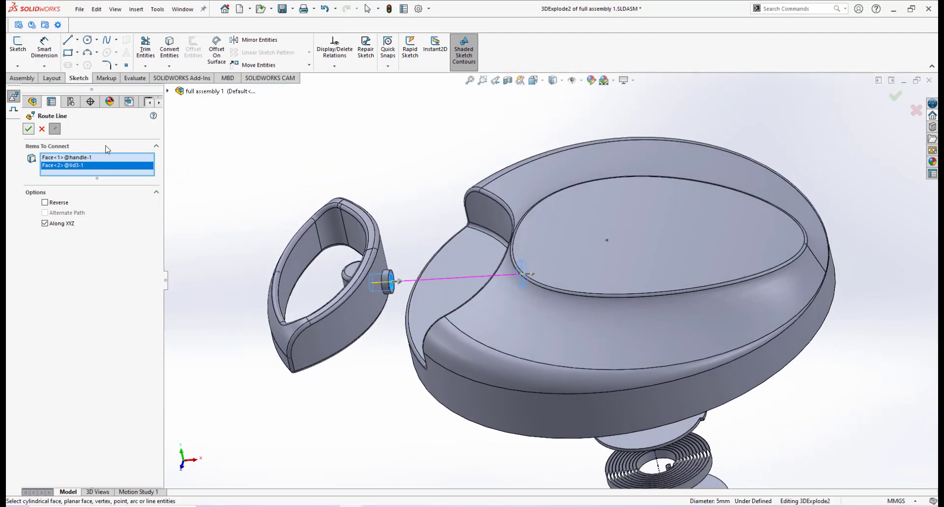
{"action": "key", "text": "Return"}
- Reorient the model view to show the whole exploded blender upright
{"action": "scroll", "coordinate": [491, 261], "scroll_direction": "up", "scroll_amount": 5}
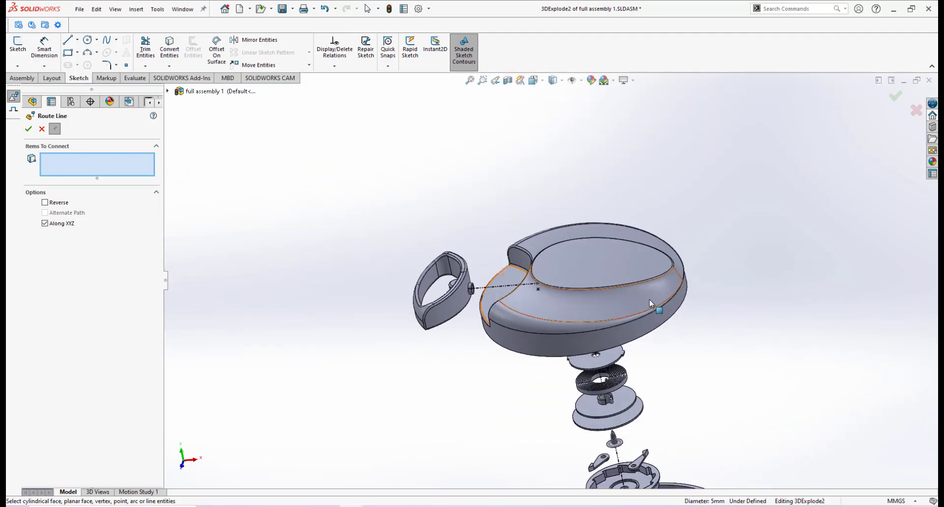
{"action": "key", "text": "space"}
{"action": "left_click", "coordinate": [488, 143]}
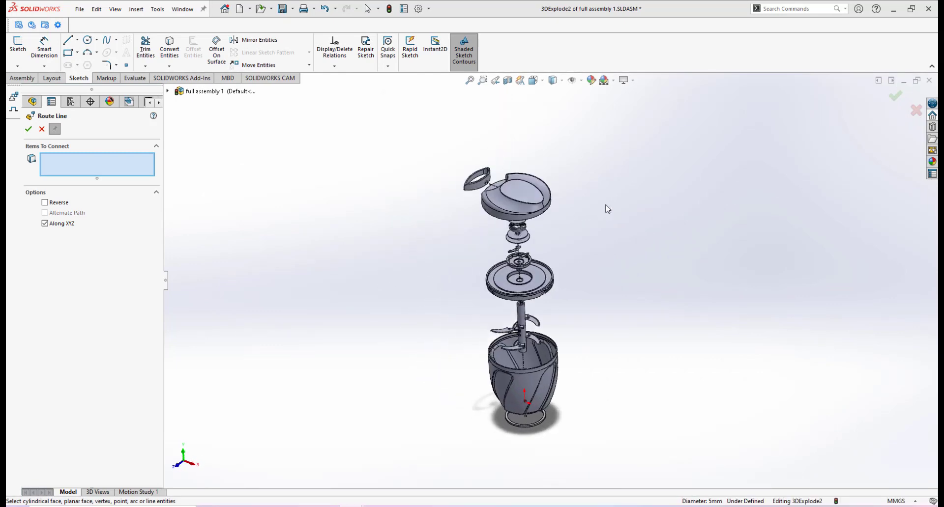
- Save the assembly with a rebuild and switch back to its drawing
{"action": "key", "text": "ctrl+s"}
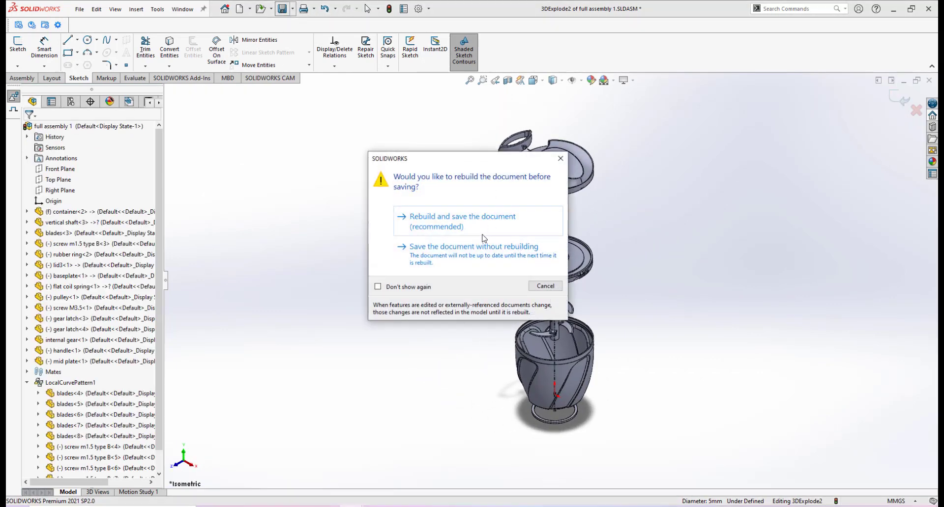
{"action": "left_click", "coordinate": [470, 218]}
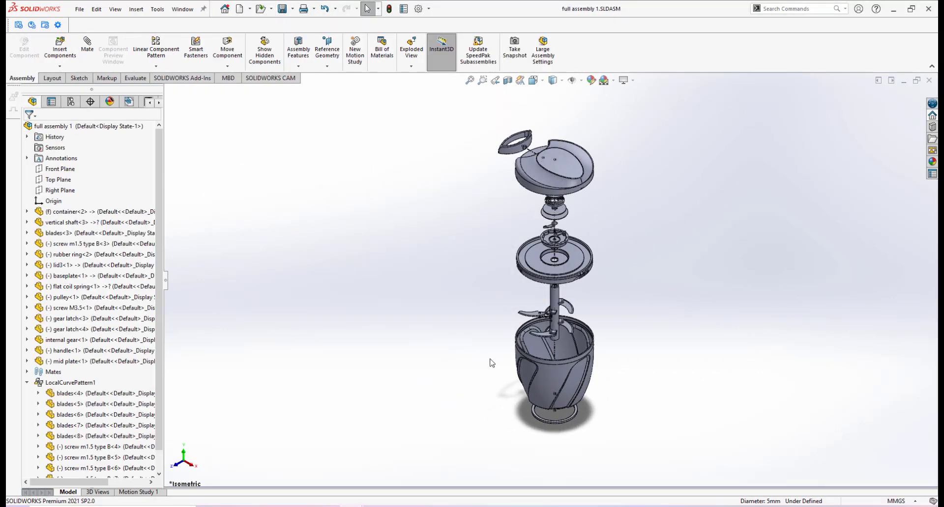
{"action": "mouse_move", "coordinate": [352, 506]}
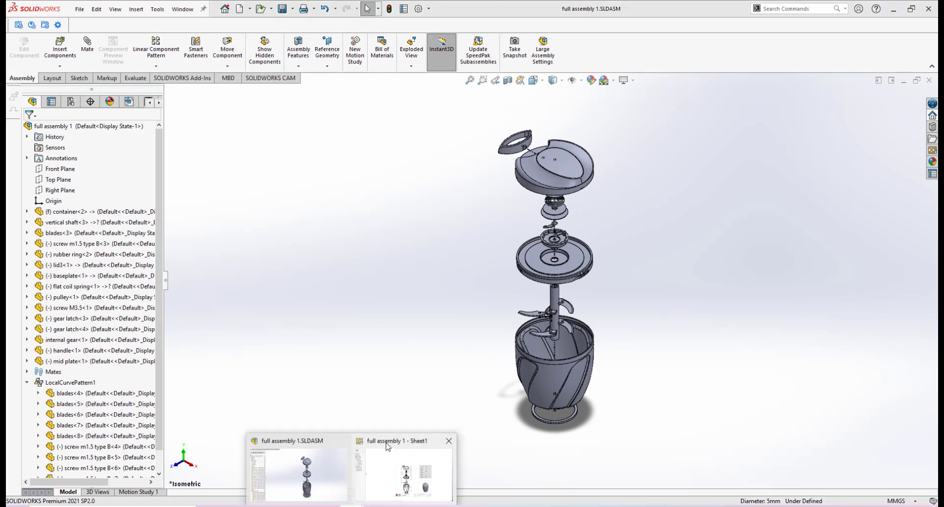
{"action": "left_click", "coordinate": [388, 447]}
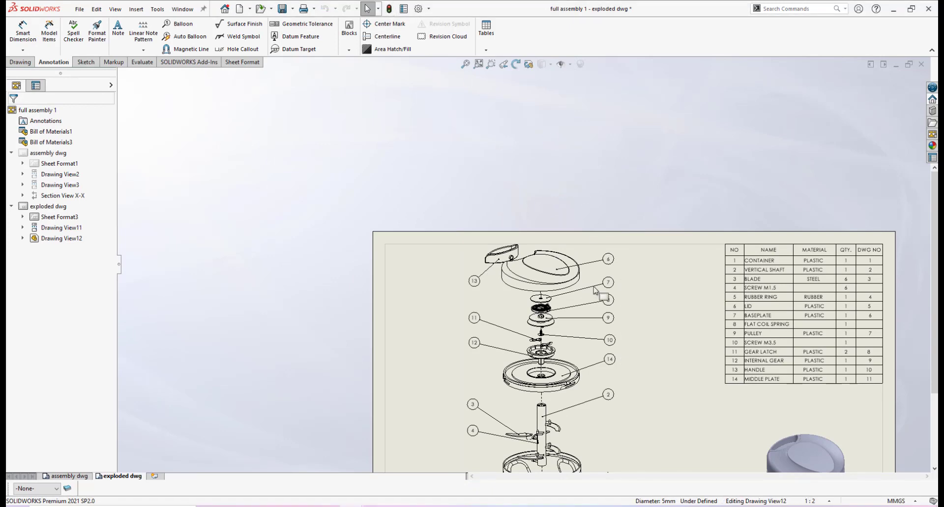
- Toggle the ballooned view's exploded state off and back on to refresh it, and check the line between handle and lid
{"action": "left_click", "coordinate": [621, 280]}
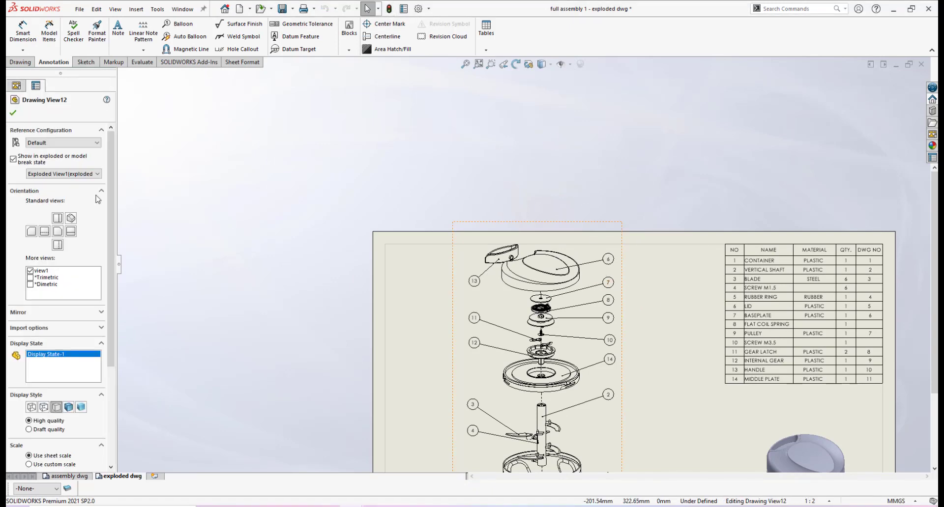
{"action": "left_click", "coordinate": [13, 158]}
{"action": "left_click", "coordinate": [13, 159]}
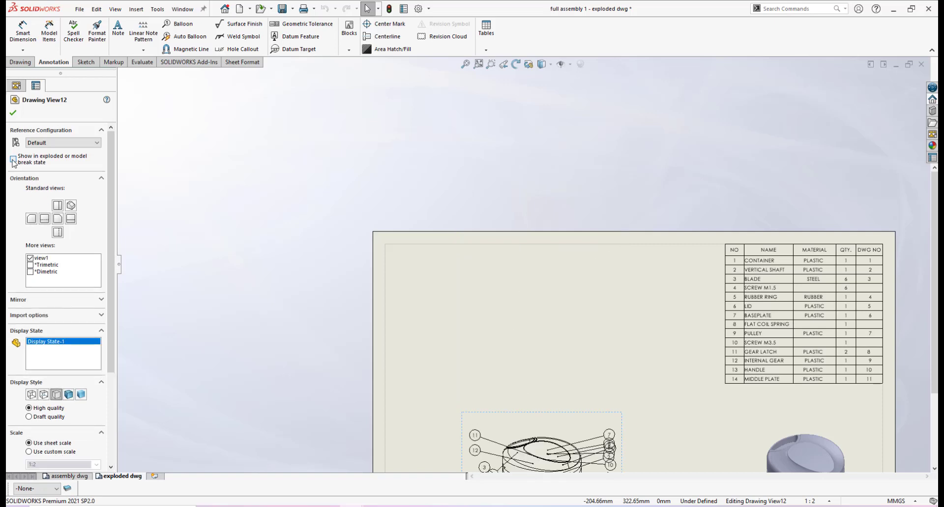
{"action": "left_click", "coordinate": [14, 114]}
{"action": "scroll", "coordinate": [520, 276], "scroll_direction": "down", "scroll_amount": 5}
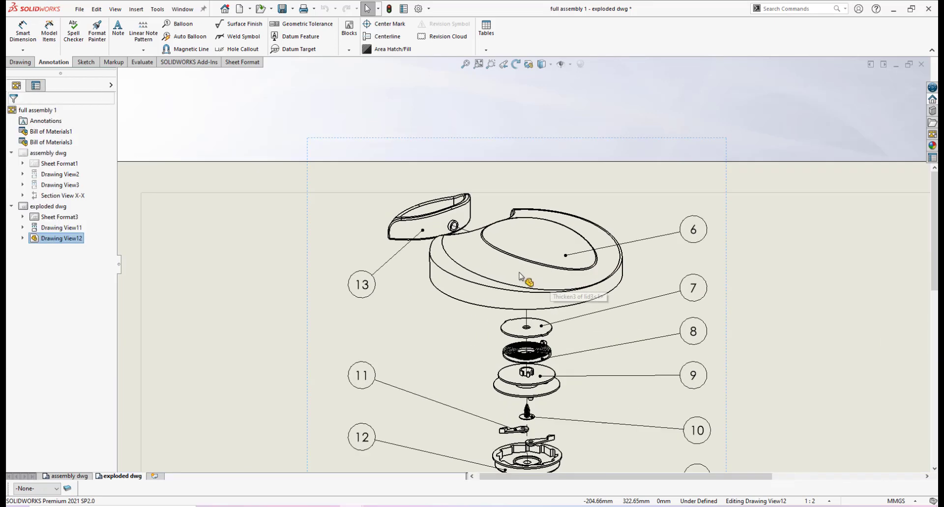
{"action": "scroll", "coordinate": [600, 352], "scroll_direction": "up", "scroll_amount": 6}
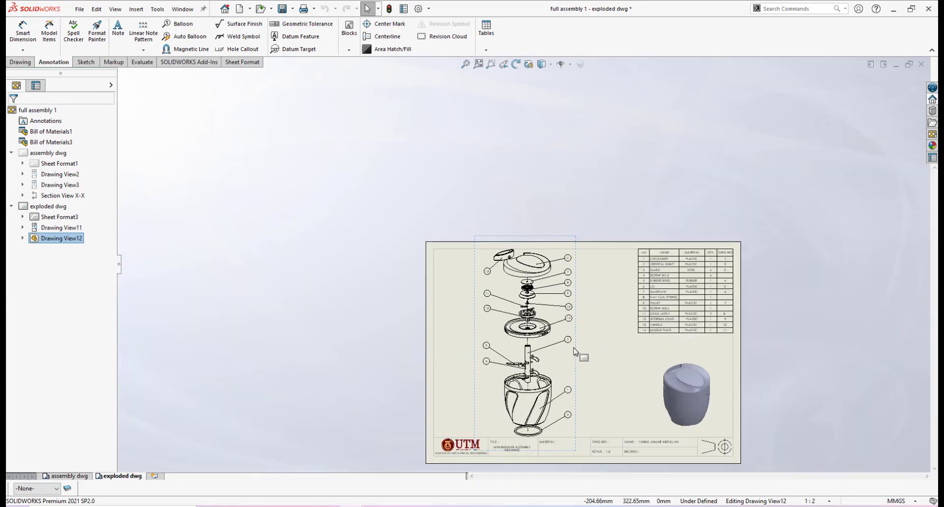
{"action": "scroll", "coordinate": [560, 342], "scroll_direction": "down", "scroll_amount": 4}
{"action": "scroll", "coordinate": [541, 325], "scroll_direction": "up", "scroll_amount": 6}
{"action": "scroll", "coordinate": [536, 322], "scroll_direction": "down", "scroll_amount": 1}
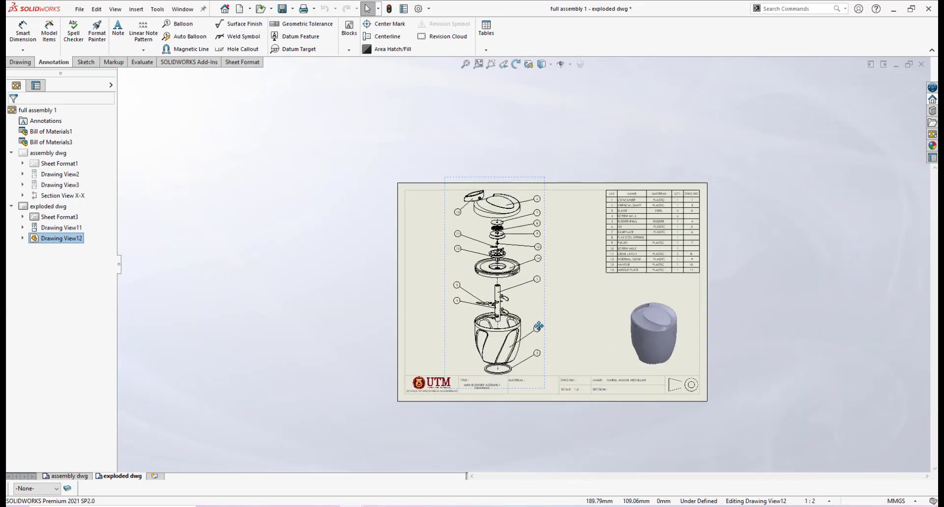
- Display the small assembled blender view as Shaded With Edges and save the drawing
{"action": "scroll", "coordinate": [689, 324], "scroll_direction": "down", "scroll_amount": 3}
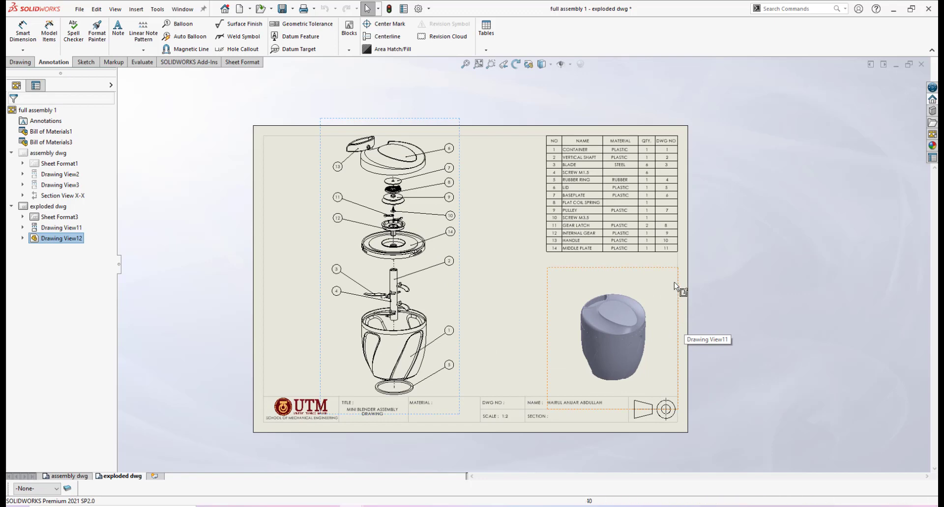
{"action": "left_click", "coordinate": [587, 269]}
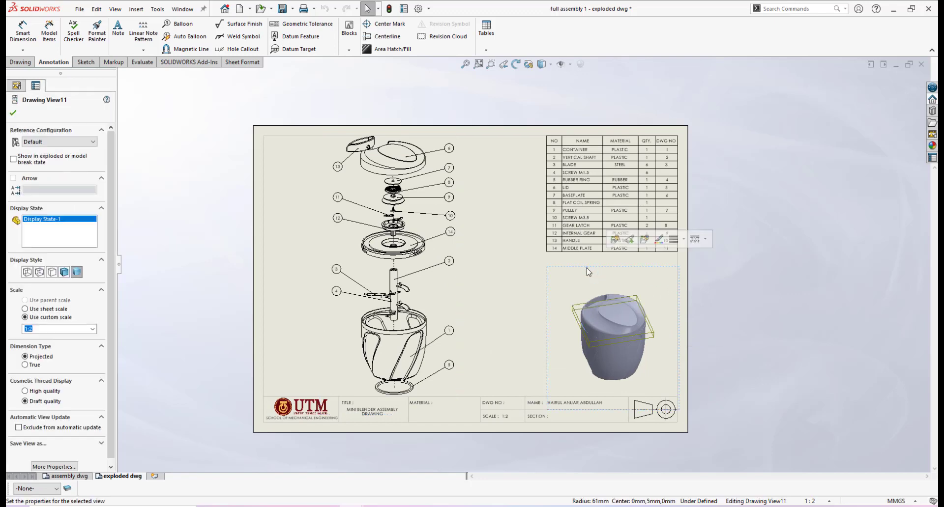
{"action": "right_click", "coordinate": [589, 272]}
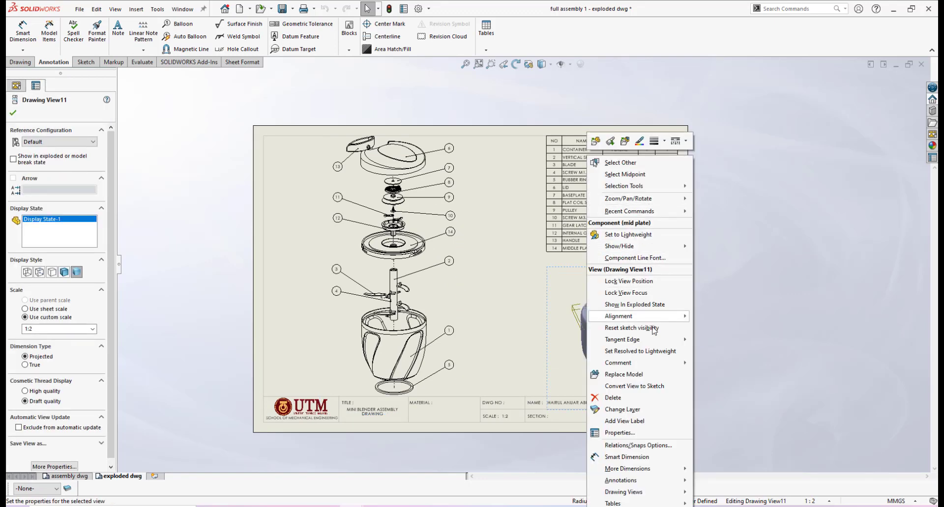
{"action": "mouse_move", "coordinate": [639, 339]}
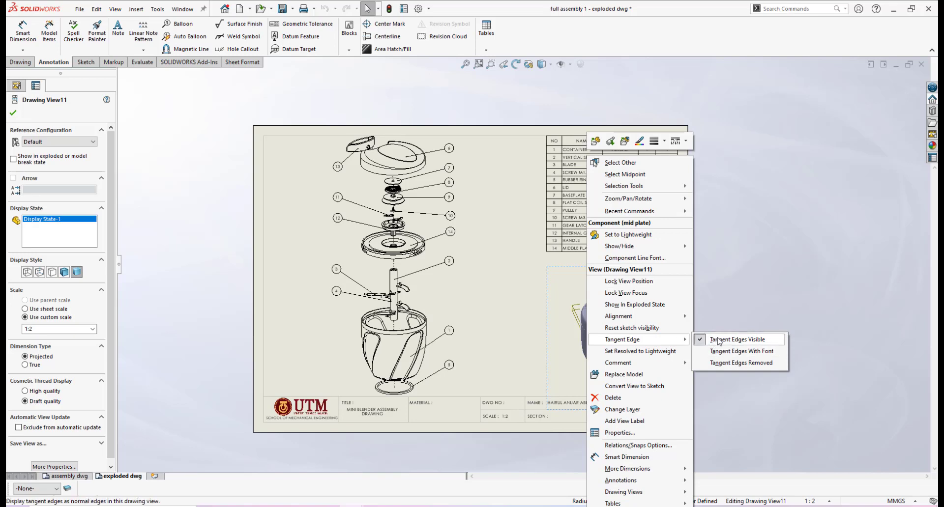
{"action": "left_click", "coordinate": [738, 307]}
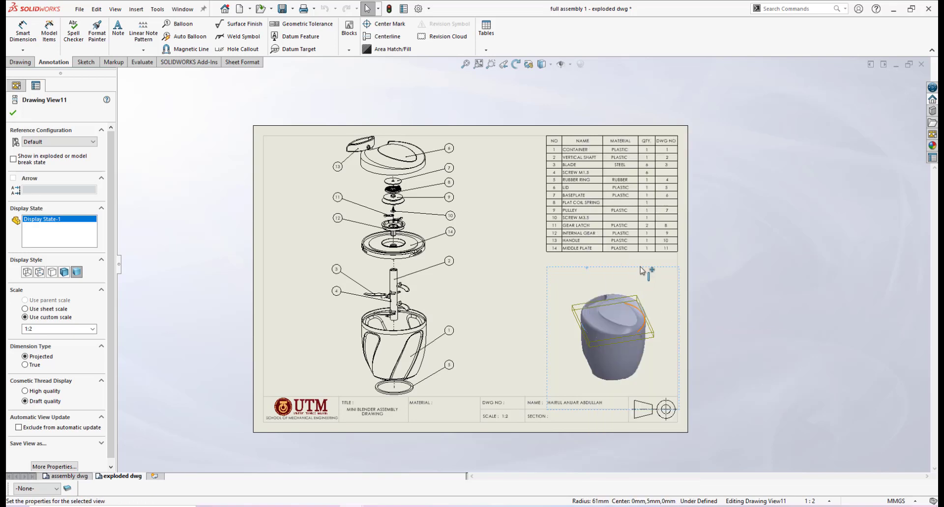
{"action": "left_click", "coordinate": [551, 64]}
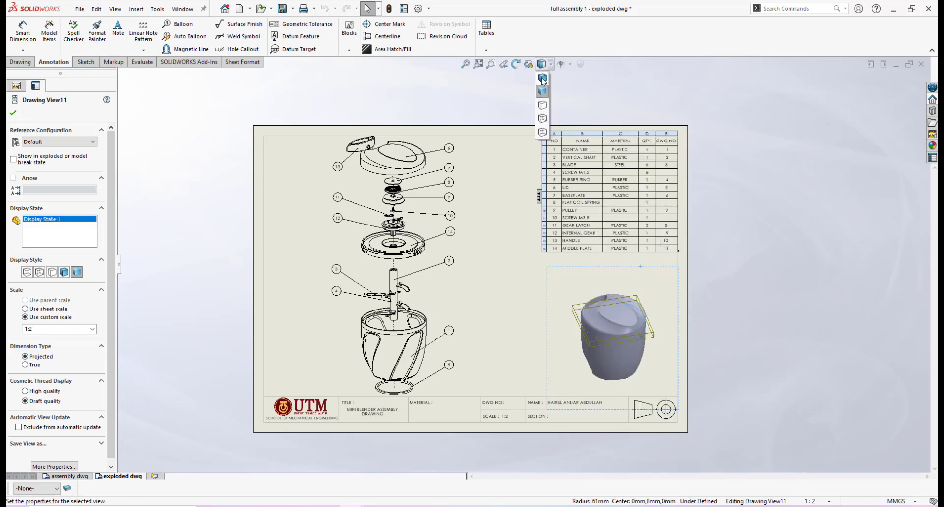
{"action": "left_click", "coordinate": [543, 79]}
{"action": "left_click", "coordinate": [706, 275]}
{"action": "scroll", "coordinate": [643, 348], "scroll_direction": "down", "scroll_amount": 1}
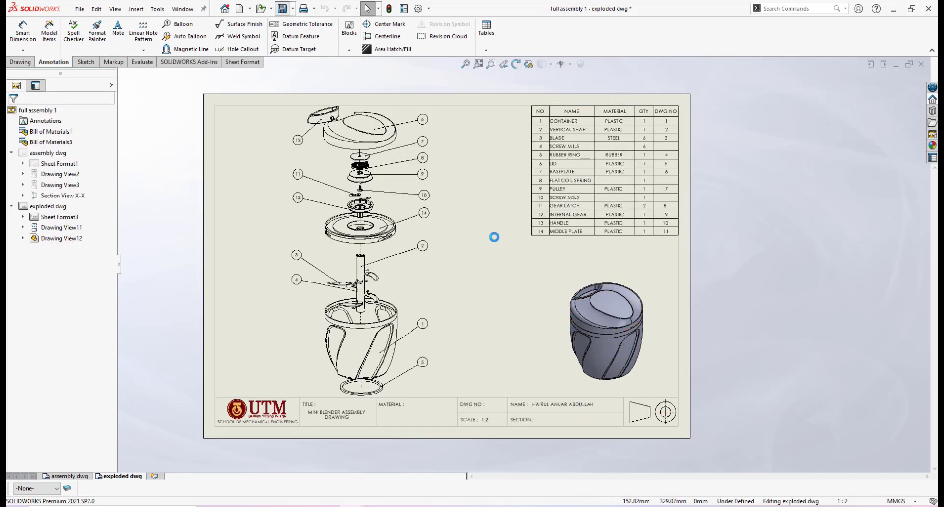
{"action": "key", "text": "ctrl+Page_Up"}
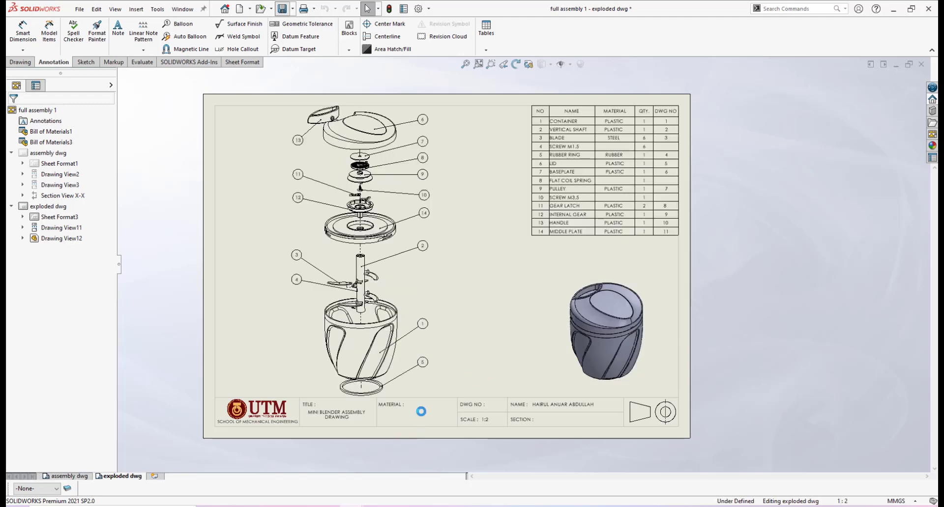
- Open the exploded sheet's sheet format for editing
{"action": "scroll", "coordinate": [422, 407], "scroll_direction": "down", "scroll_amount": 2}
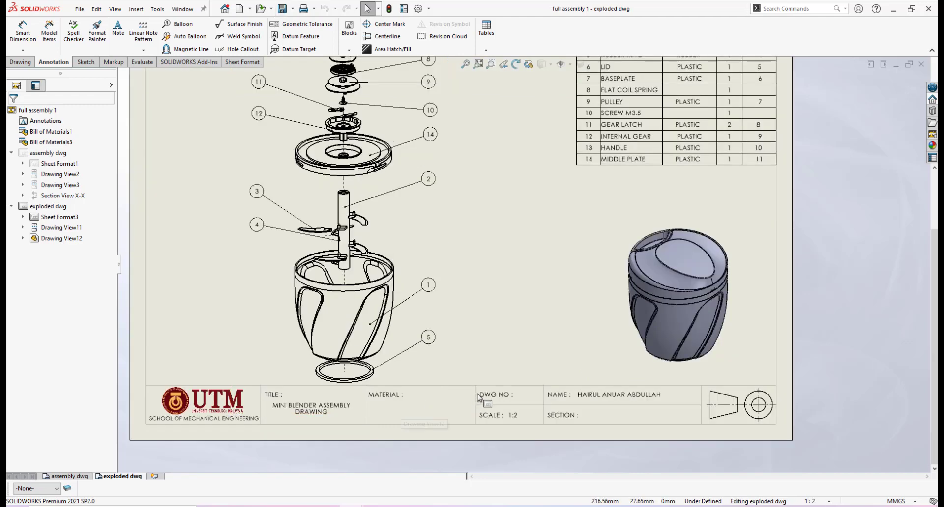
{"action": "scroll", "coordinate": [480, 395], "scroll_direction": "up", "scroll_amount": 3}
{"action": "scroll", "coordinate": [474, 364], "scroll_direction": "down", "scroll_amount": 1}
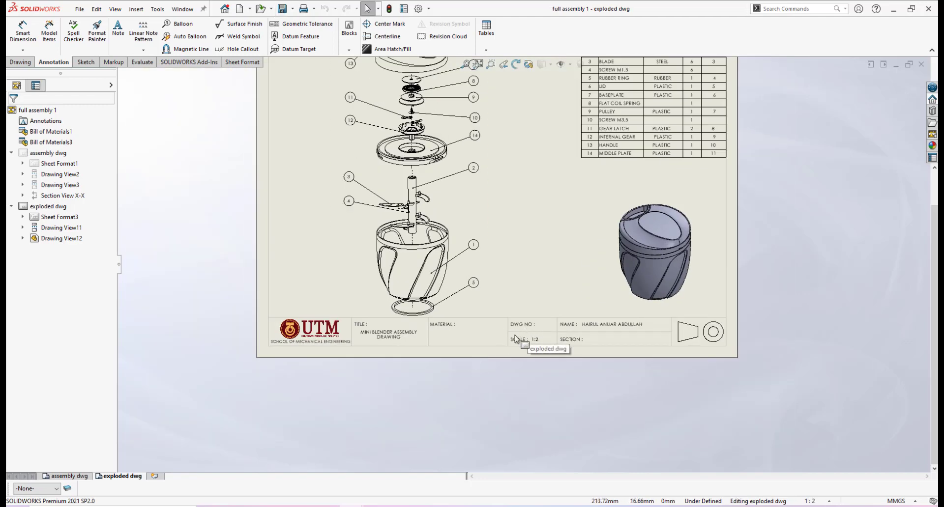
{"action": "right_click", "coordinate": [519, 338]}
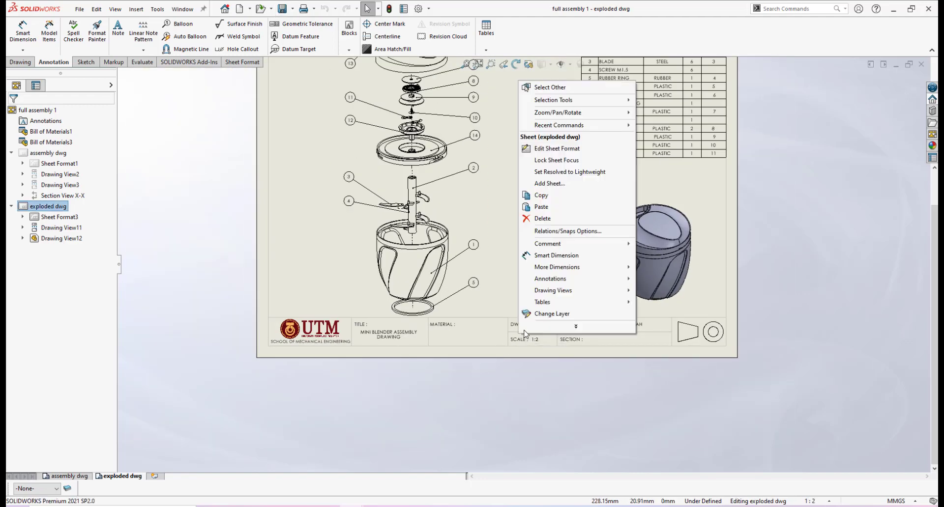
{"action": "left_click", "coordinate": [562, 149]}
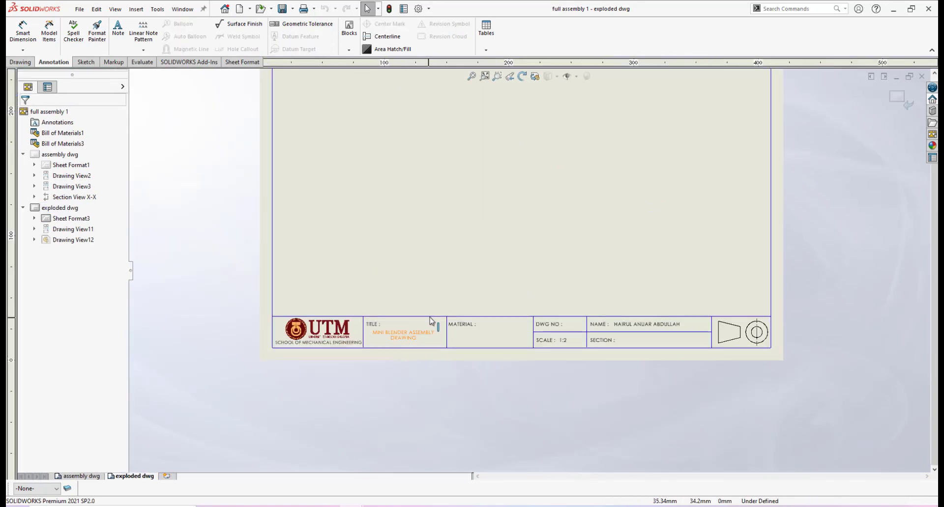
- Change the title block's title note to "MINI BLENDER EXPLODED DRAWING"
{"action": "scroll", "coordinate": [431, 323], "scroll_direction": "down", "scroll_amount": 2}
{"action": "left_click", "coordinate": [427, 325]}
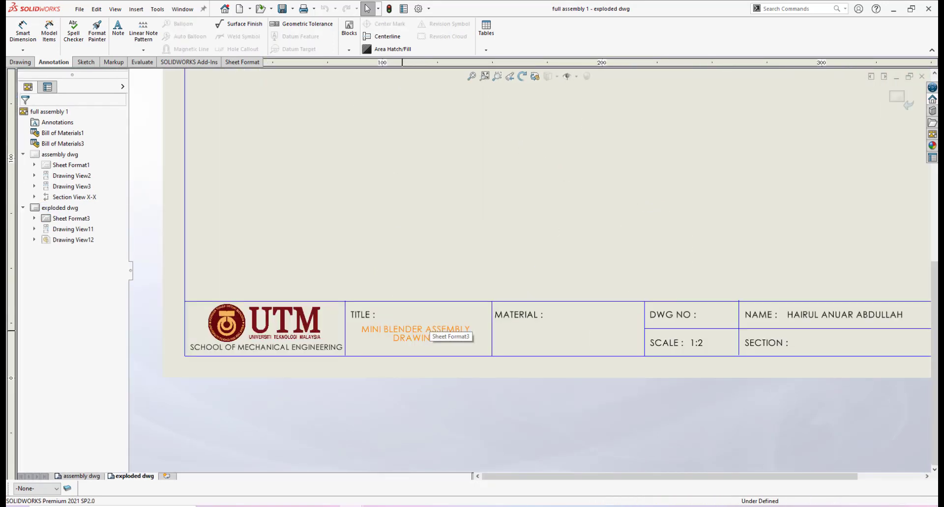
{"action": "double_click", "coordinate": [380, 337]}
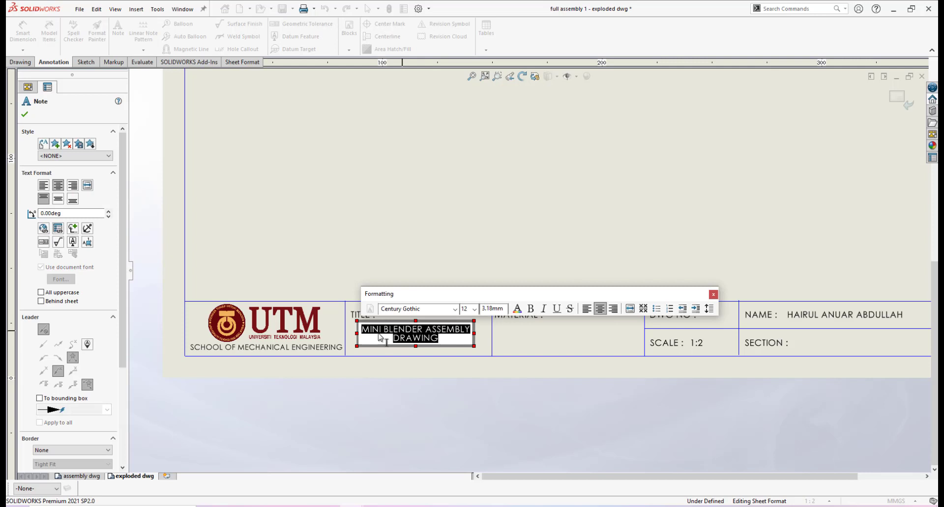
{"action": "left_click", "coordinate": [417, 333]}
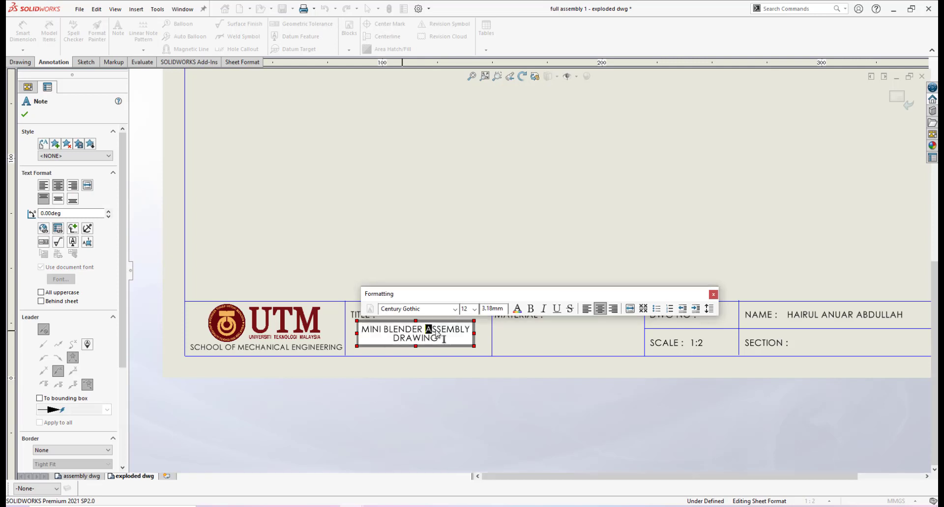
{"action": "left_click_drag", "start_coordinate": [426, 330], "coordinate": [471, 334]}
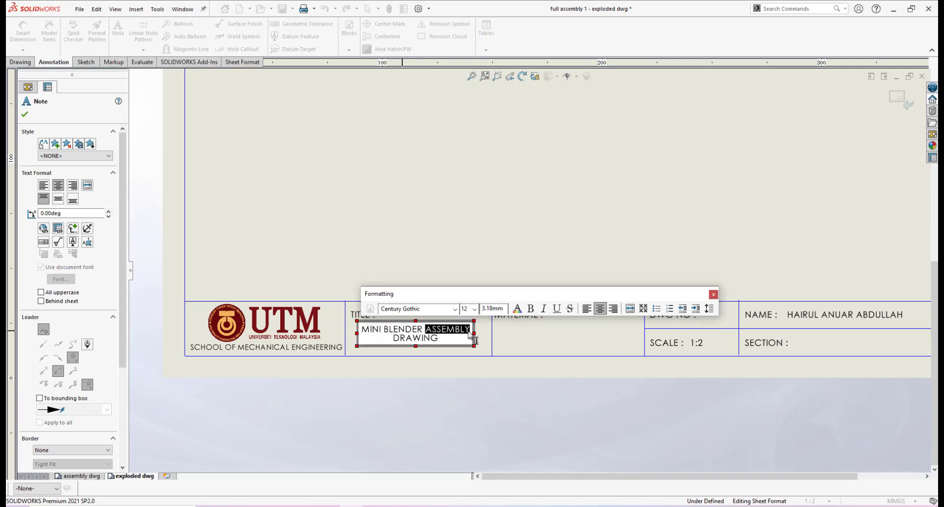
{"action": "type", "text": "EXPLODED DRAWING"}
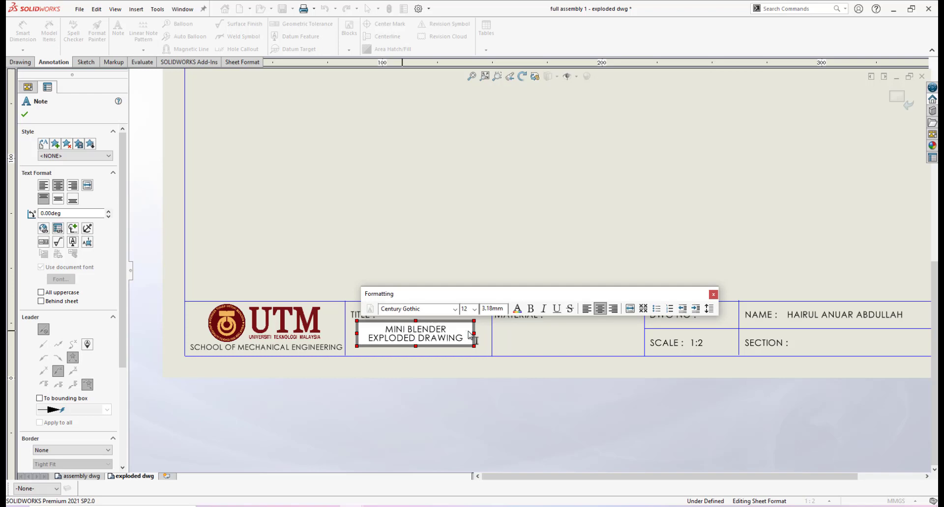
{"action": "left_click", "coordinate": [526, 365]}
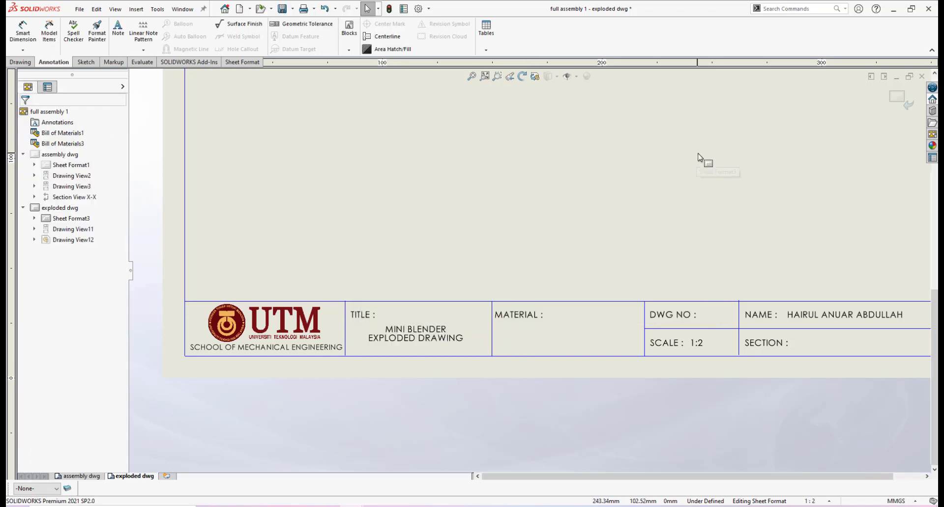
- Leave sheet format editing, fit the exploded sheet in view and save the drawing
{"action": "key", "text": "f"}
{"action": "left_click", "coordinate": [896, 96]}
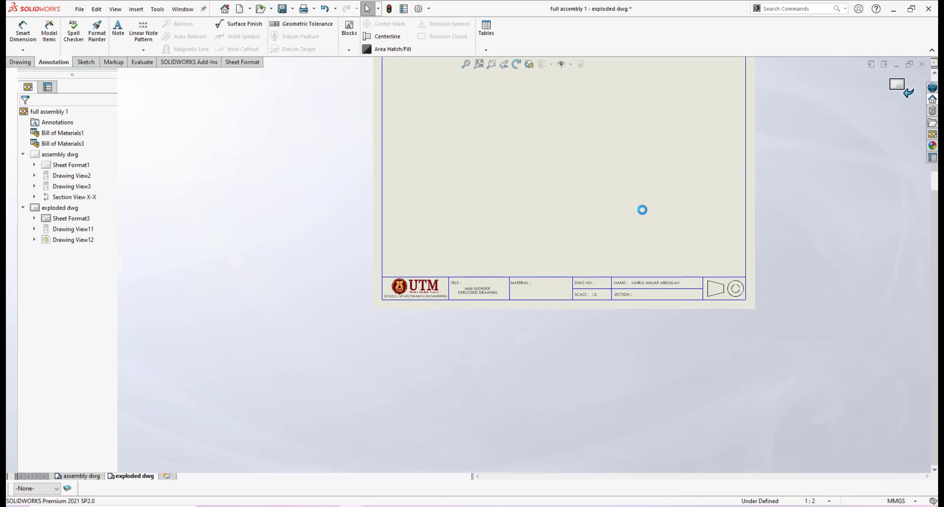
{"action": "scroll", "coordinate": [642, 210], "scroll_direction": "up", "scroll_amount": 3}
{"action": "scroll", "coordinate": [588, 183], "scroll_direction": "down", "scroll_amount": 5}
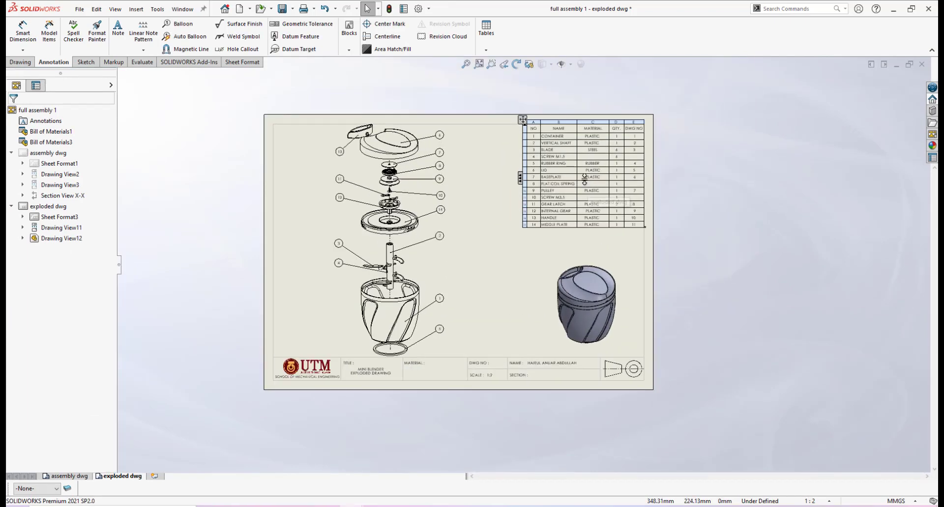
{"action": "key", "text": "ctrl+s"}
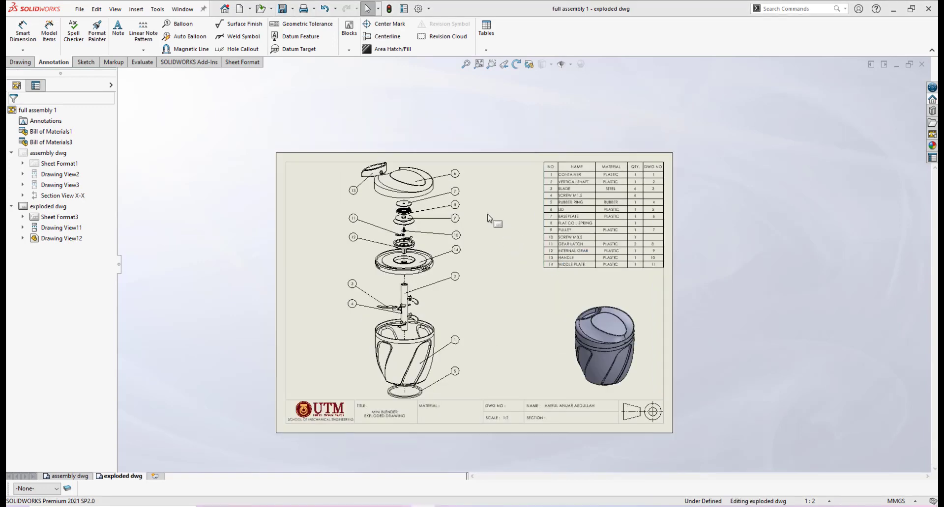
- Export both the assembly dwg and exploded dwg sheets as the PDF file full assembly 1.pdf in the current project folder
{"action": "scroll", "coordinate": [489, 219], "scroll_direction": "up", "scroll_amount": 1}
{"action": "left_click", "coordinate": [79, 9]}
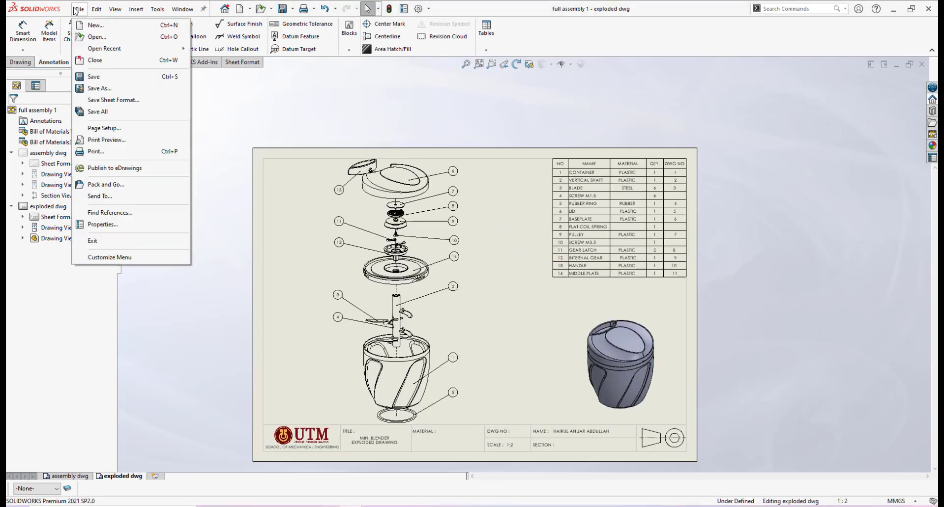
{"action": "left_click", "coordinate": [98, 87]}
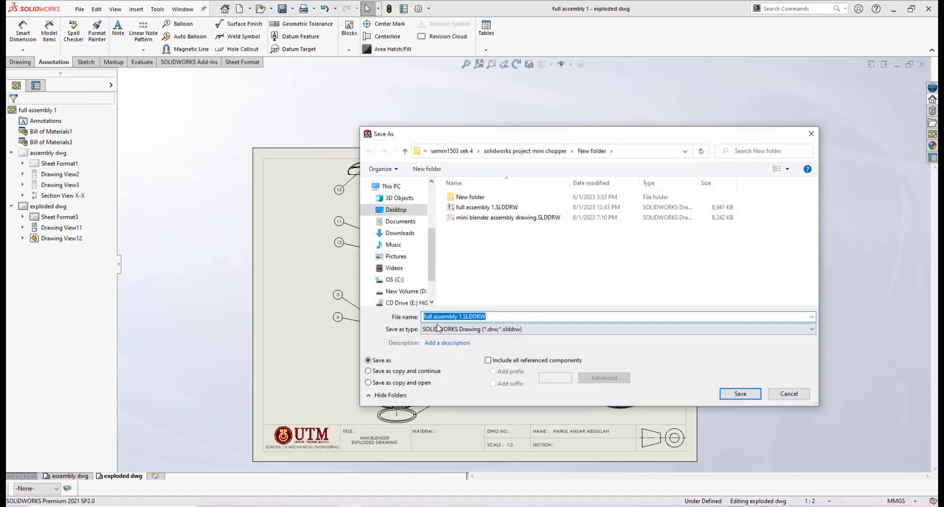
{"action": "left_click", "coordinate": [670, 329]}
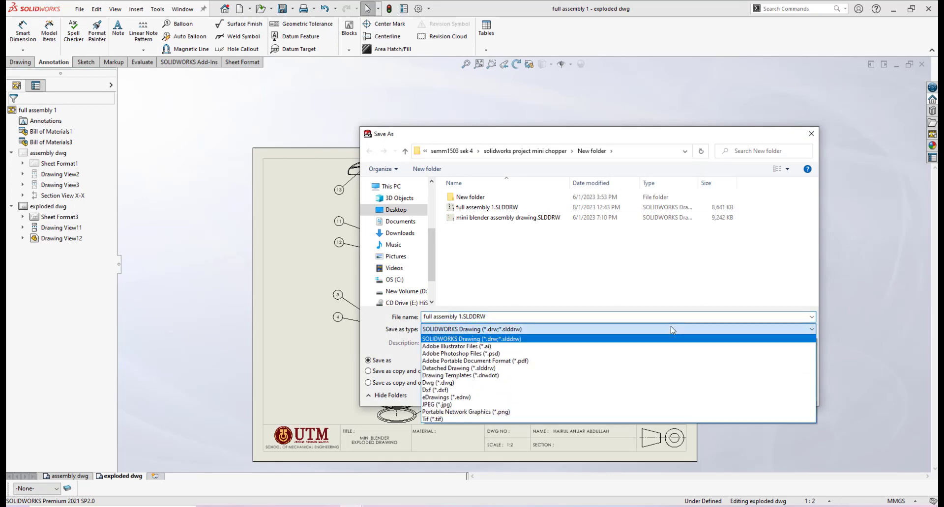
{"action": "left_click", "coordinate": [481, 363]}
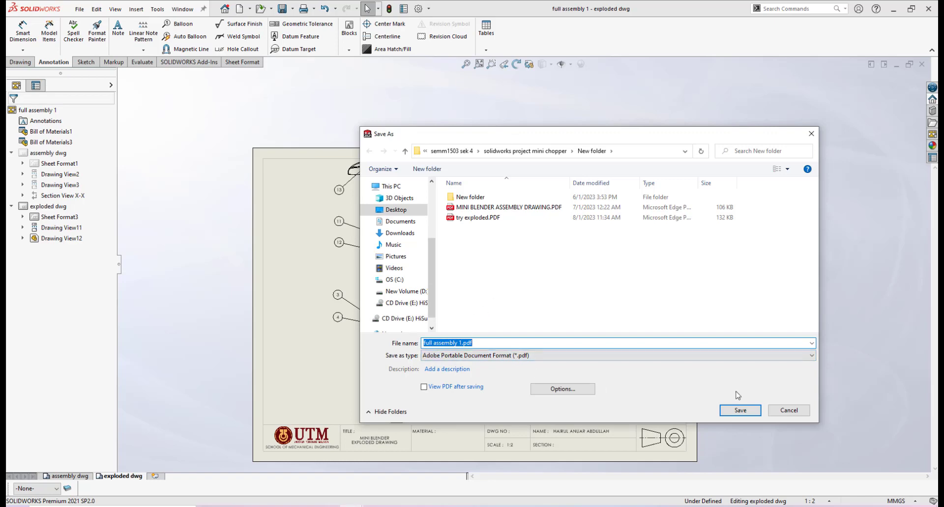
{"action": "left_click", "coordinate": [738, 411]}
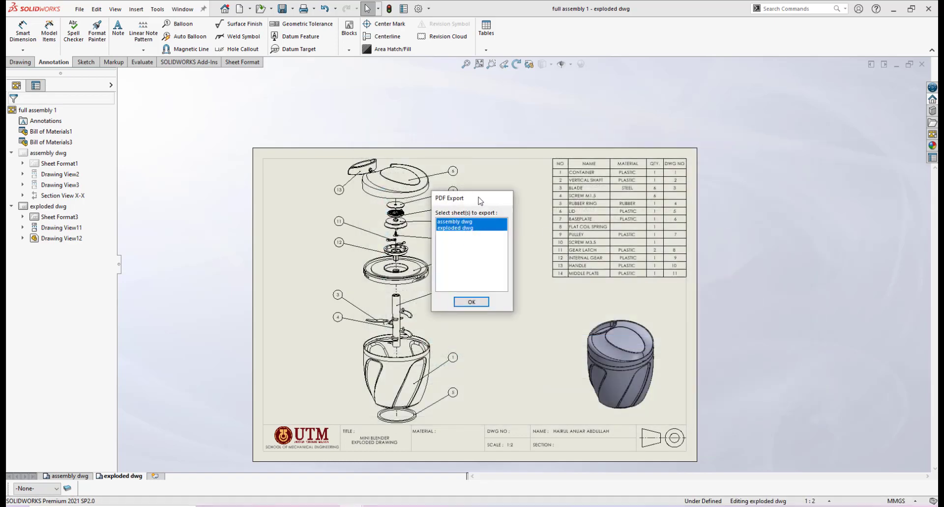
{"action": "left_click_drag", "start_coordinate": [477, 198], "coordinate": [487, 207]}
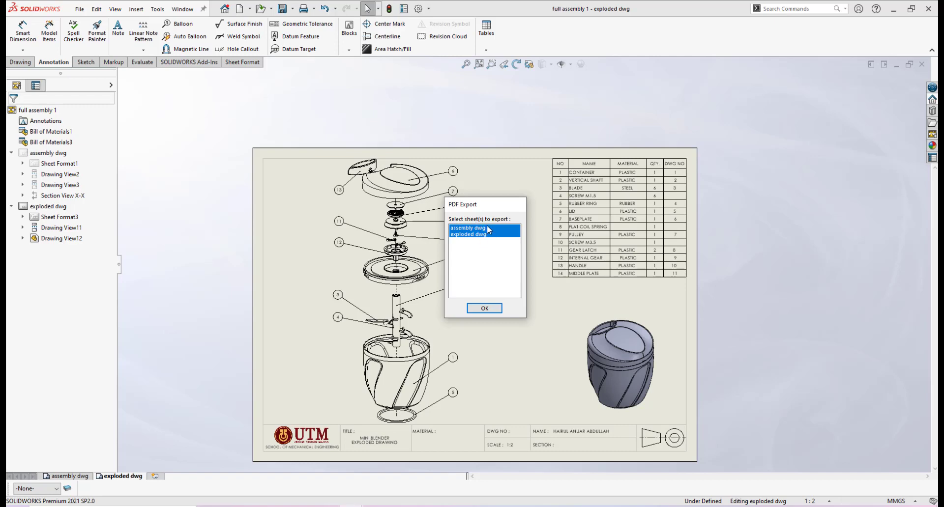
{"action": "left_click", "coordinate": [485, 308]}
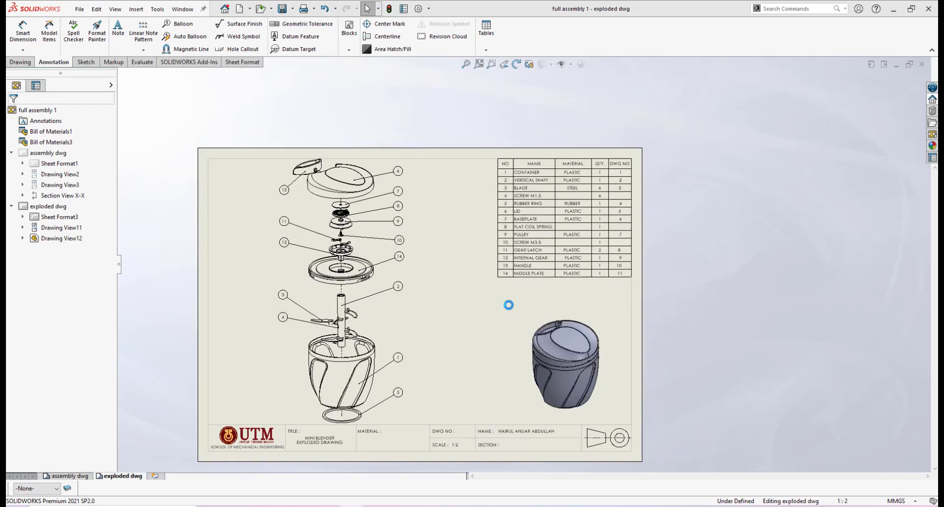
- Switch to File Explorer, open full assembly 1.pdf from the project folder and minimize the folder window
{"action": "left_click", "coordinate": [233, 506]}
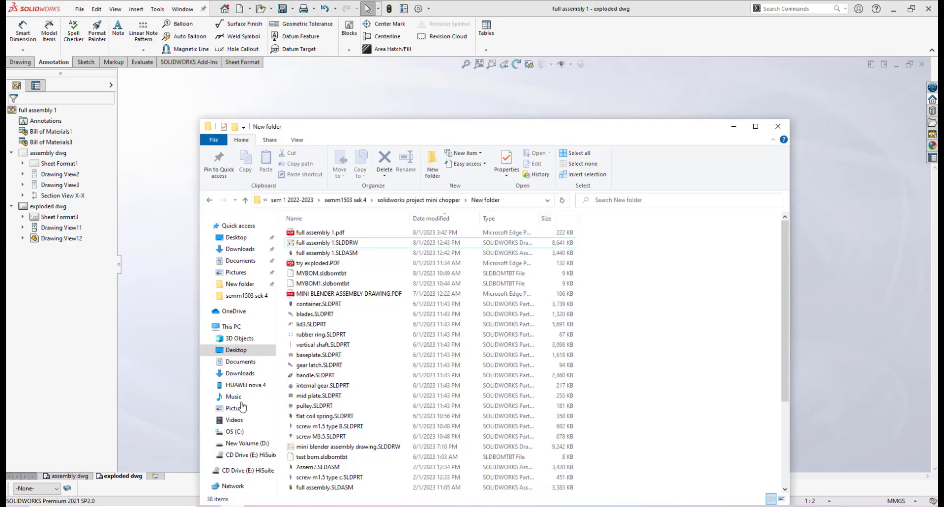
{"action": "double_click", "coordinate": [322, 234]}
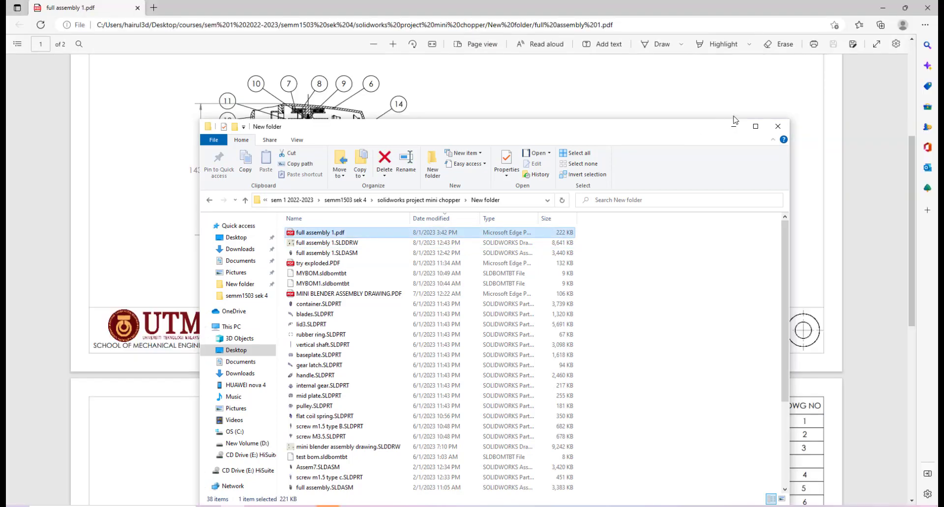
{"action": "left_click", "coordinate": [733, 126]}
- Examine the PDF's first page with the assembly drawing, its section view, balloons and bill of materials
{"action": "scroll", "coordinate": [672, 197], "scroll_direction": "down", "scroll_amount": 6}
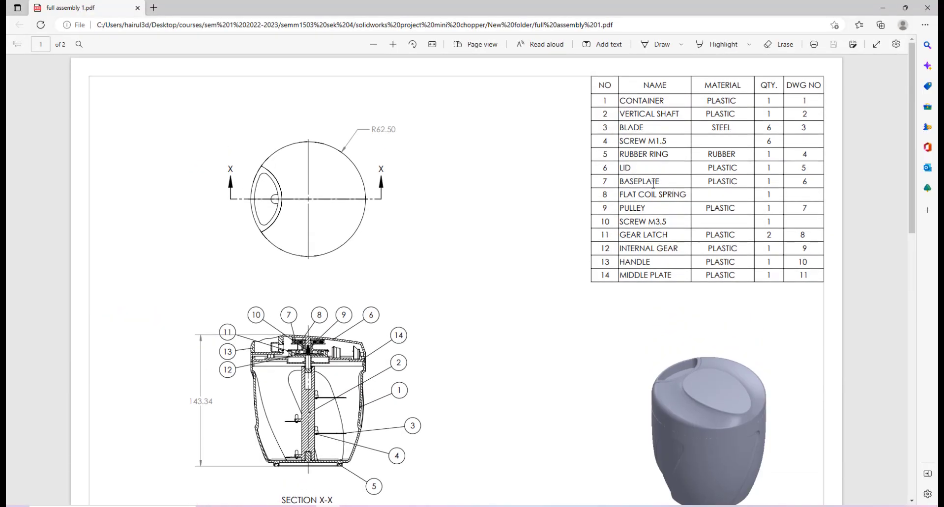
{"action": "scroll", "coordinate": [565, 186], "scroll_direction": "down", "scroll_amount": 3}
{"action": "scroll", "coordinate": [566, 186], "scroll_direction": "up", "scroll_amount": 3}
{"action": "scroll", "coordinate": [404, 280], "scroll_direction": "down", "scroll_amount": 3}
{"action": "scroll", "coordinate": [424, 270], "scroll_direction": "up", "scroll_amount": 3}
{"action": "scroll", "coordinate": [461, 241], "scroll_direction": "down", "scroll_amount": 2}
{"action": "scroll", "coordinate": [466, 249], "scroll_direction": "up", "scroll_amount": 2}
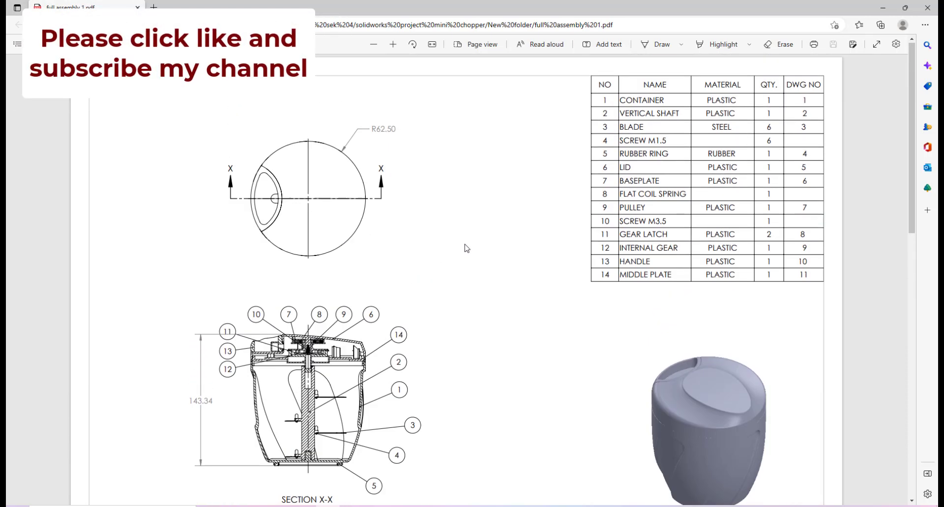
- Check the PDF's exploded drawing page, including its balloons, parts table and shaded view, against the end of the assembly page
{"action": "scroll", "coordinate": [466, 248], "scroll_direction": "down", "scroll_amount": 1}
{"action": "scroll", "coordinate": [467, 248], "scroll_direction": "down", "scroll_amount": 10}
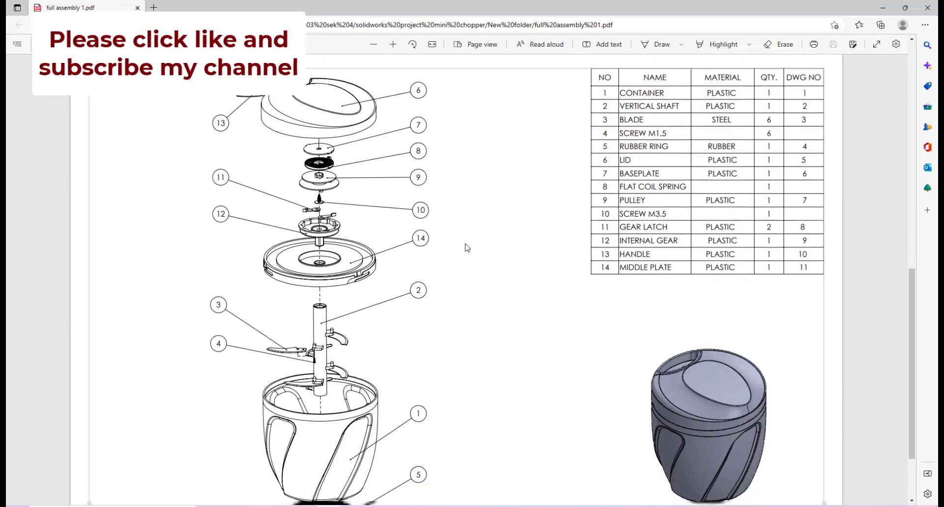
{"action": "scroll", "coordinate": [467, 250], "scroll_direction": "down", "scroll_amount": 1}
{"action": "scroll", "coordinate": [467, 263], "scroll_direction": "up", "scroll_amount": 10}
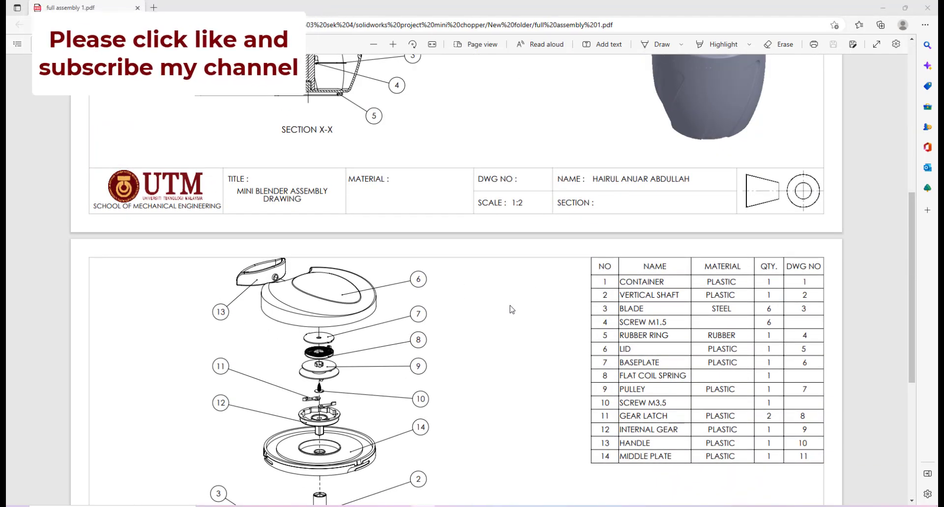
{"action": "scroll", "coordinate": [490, 309], "scroll_direction": "down", "scroll_amount": 5}
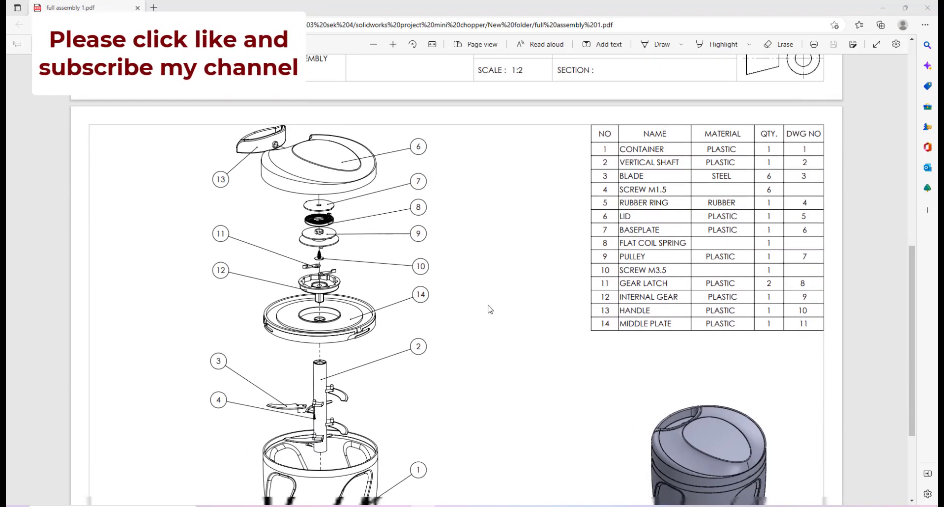
{"action": "scroll", "coordinate": [490, 309], "scroll_direction": "up", "scroll_amount": 5}
{"action": "scroll", "coordinate": [500, 296], "scroll_direction": "down", "scroll_amount": 10}
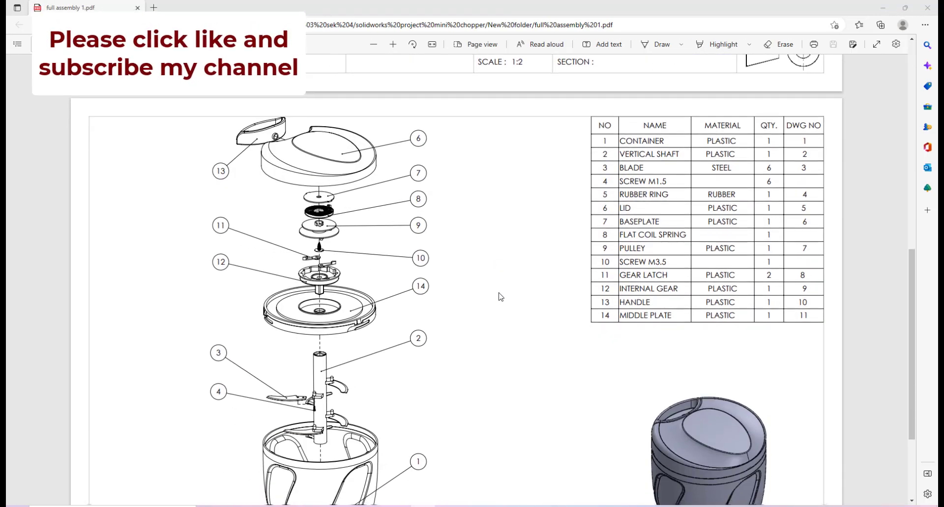
{"action": "scroll", "coordinate": [500, 297], "scroll_direction": "up", "scroll_amount": 20}
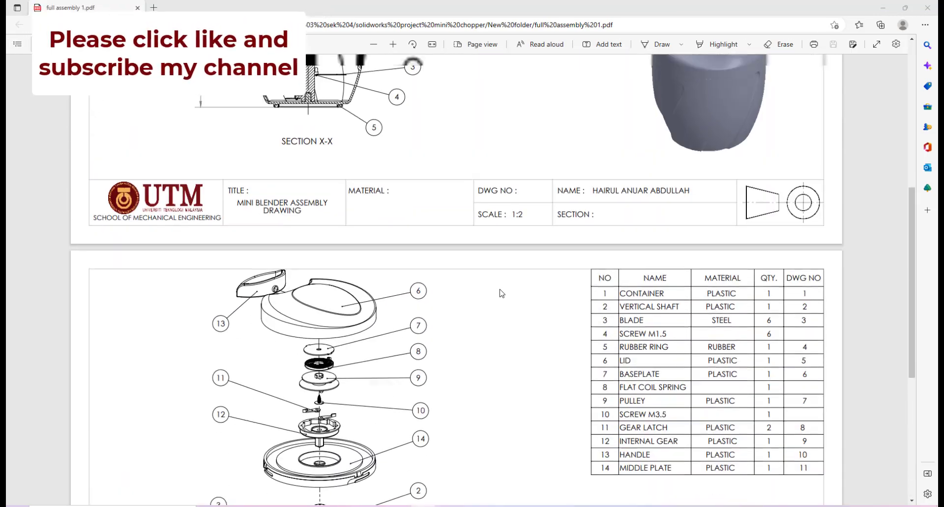
{"action": "scroll", "coordinate": [501, 294], "scroll_direction": "down", "scroll_amount": 20}
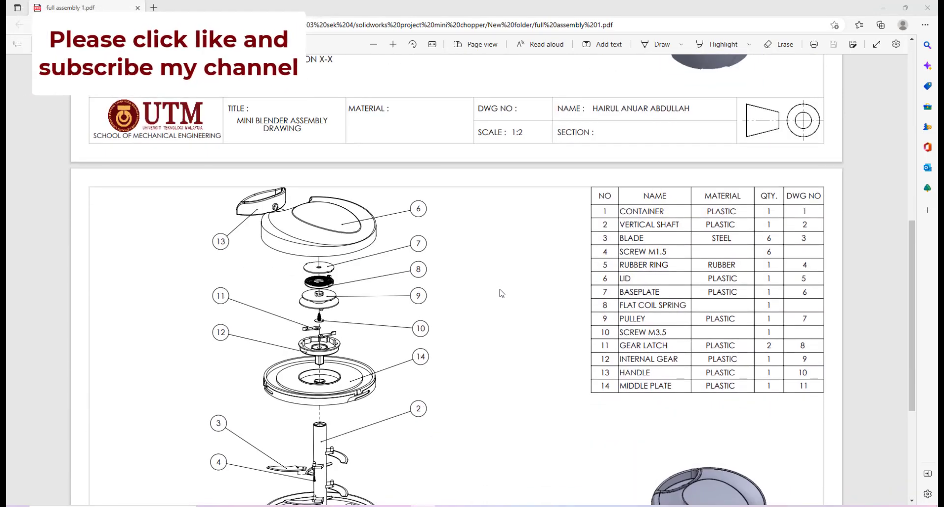
{"action": "scroll", "coordinate": [503, 293], "scroll_direction": "up", "scroll_amount": 5}
{"action": "scroll", "coordinate": [518, 289], "scroll_direction": "down", "scroll_amount": 5}
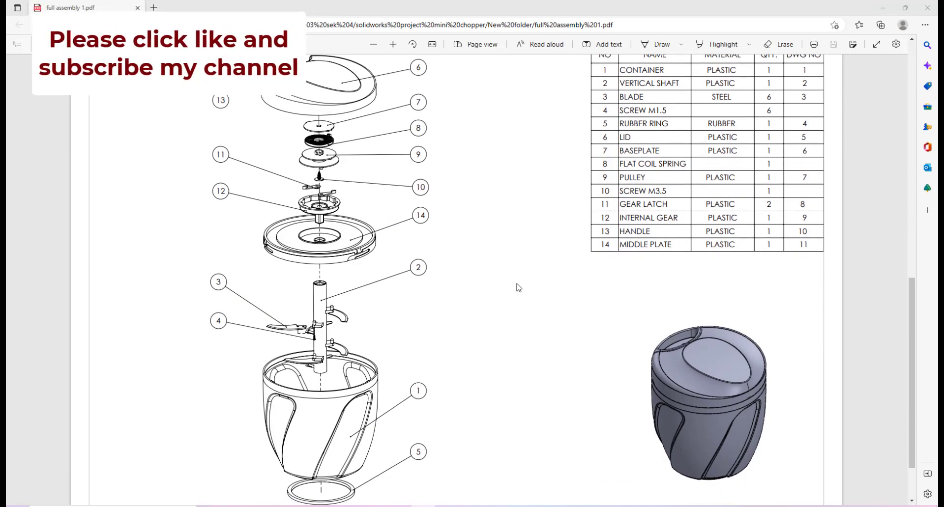
{"action": "scroll", "coordinate": [519, 287], "scroll_direction": "up", "scroll_amount": 7}
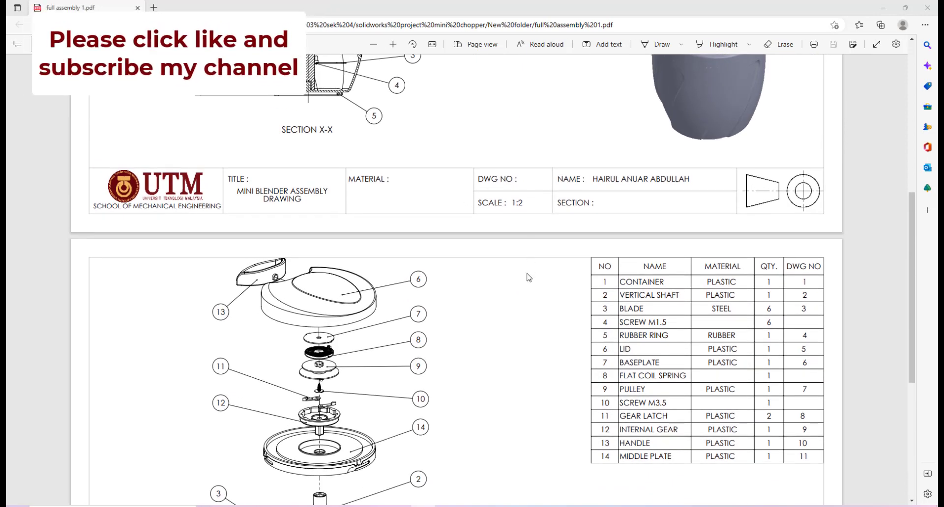
{"action": "scroll", "coordinate": [528, 277], "scroll_direction": "down", "scroll_amount": 7}
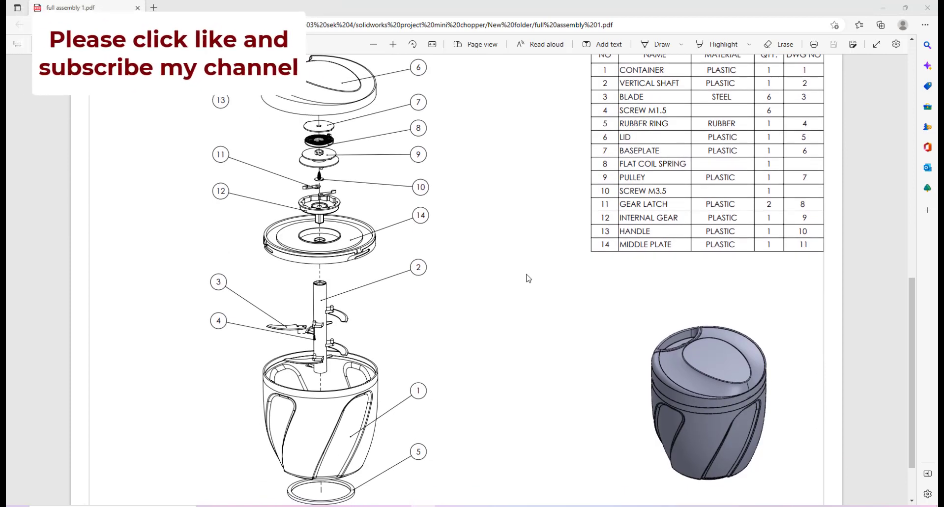